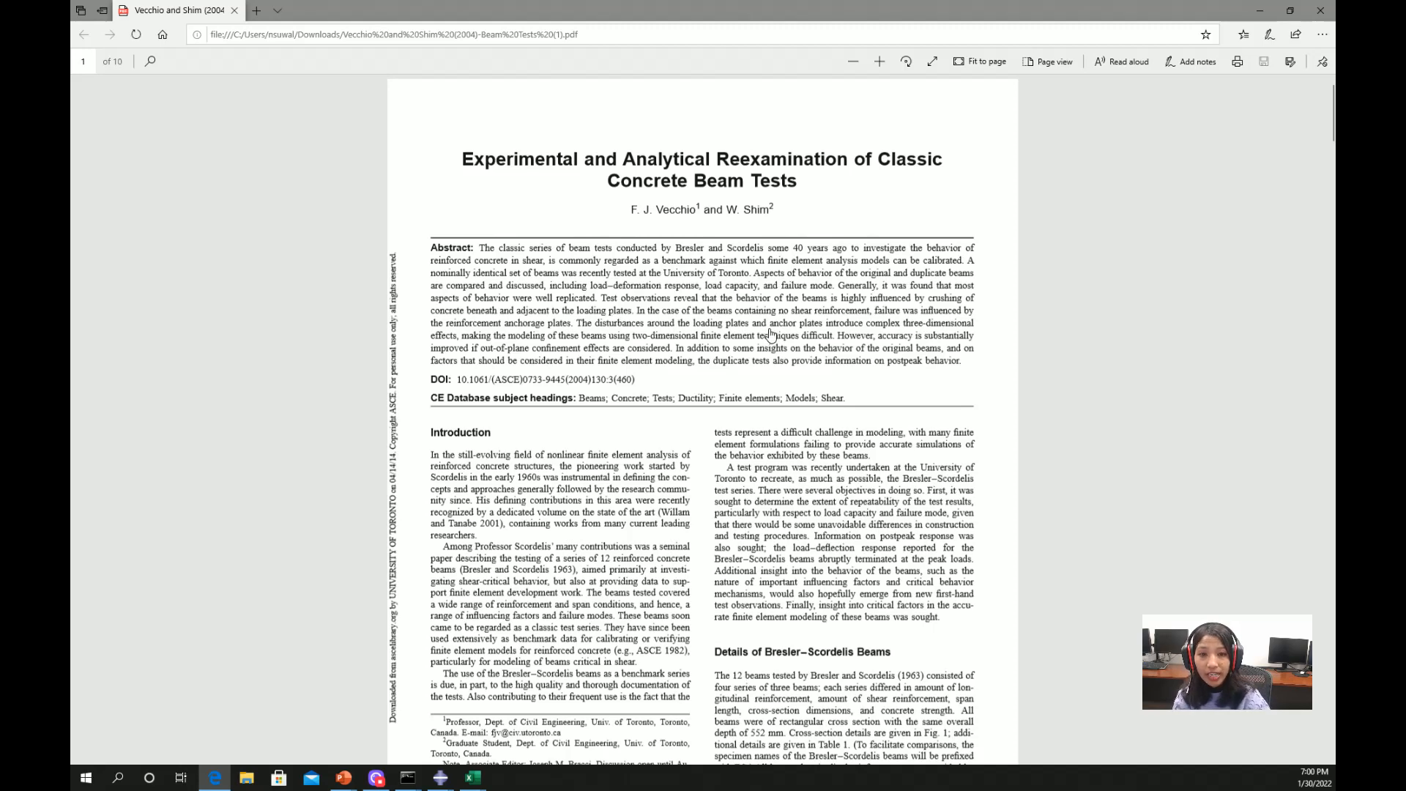
Examine the paper's cross-section, elevation and material property tables and figures for the Toronto beams
scroll(773, 359, "down", 20)
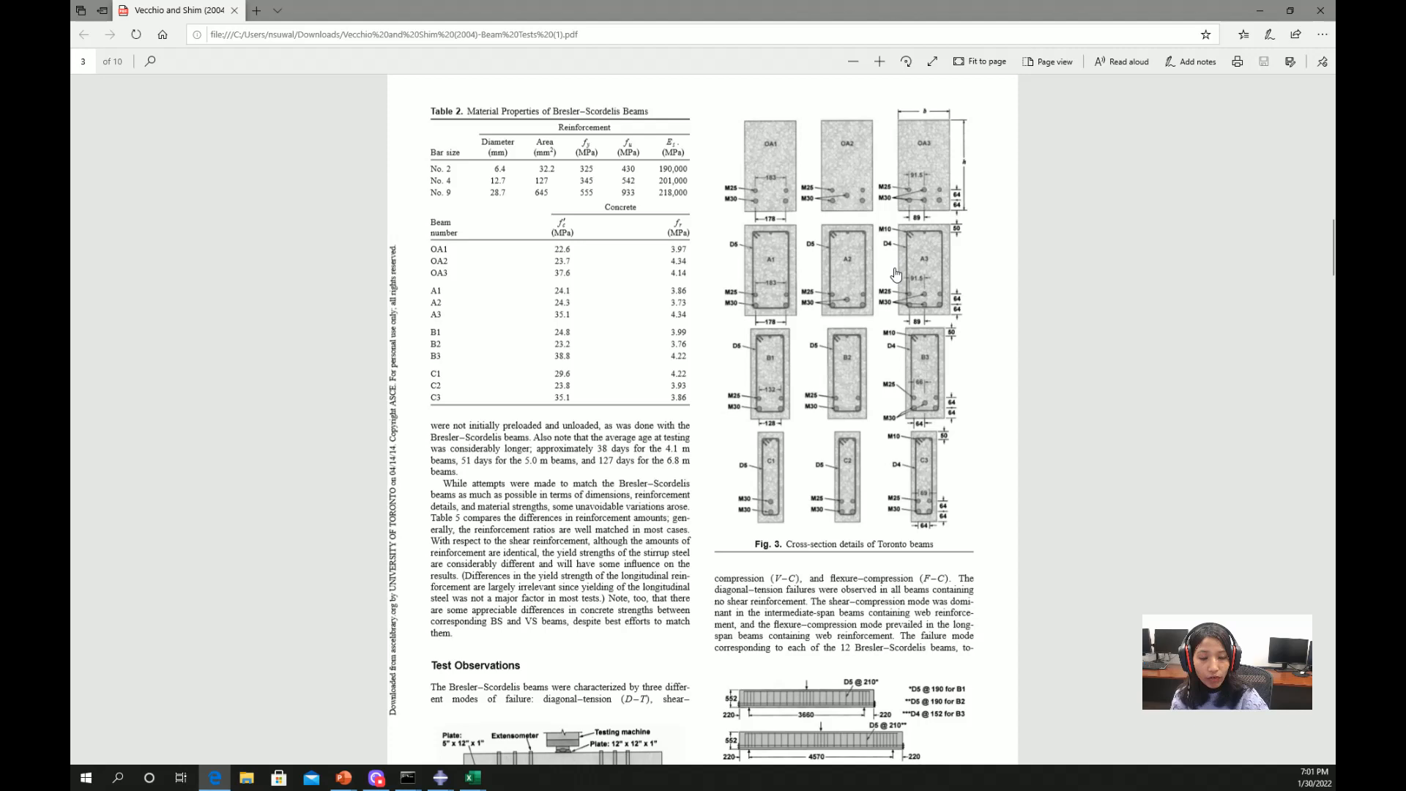
scroll(897, 310, "down", 15)
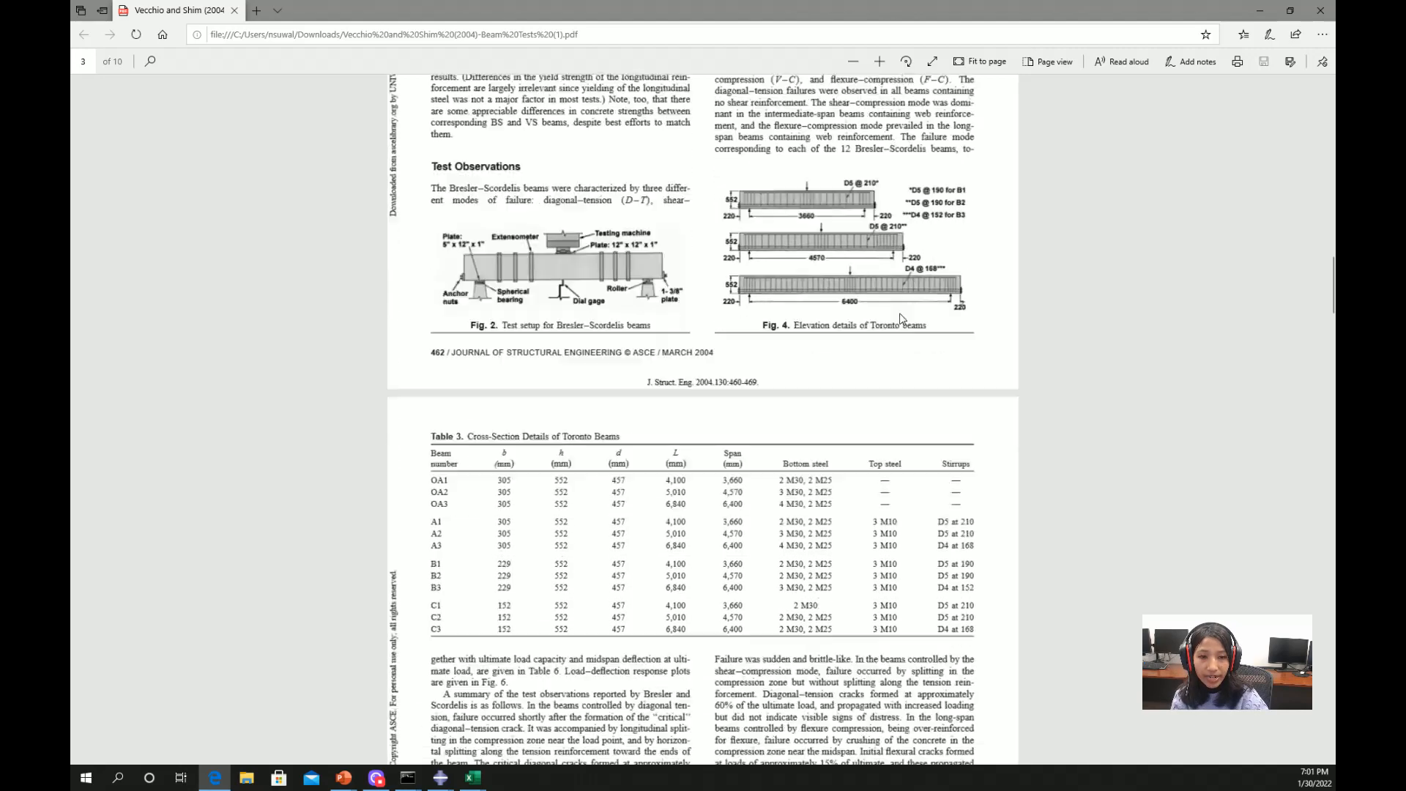
scroll(724, 288, "up", 1)
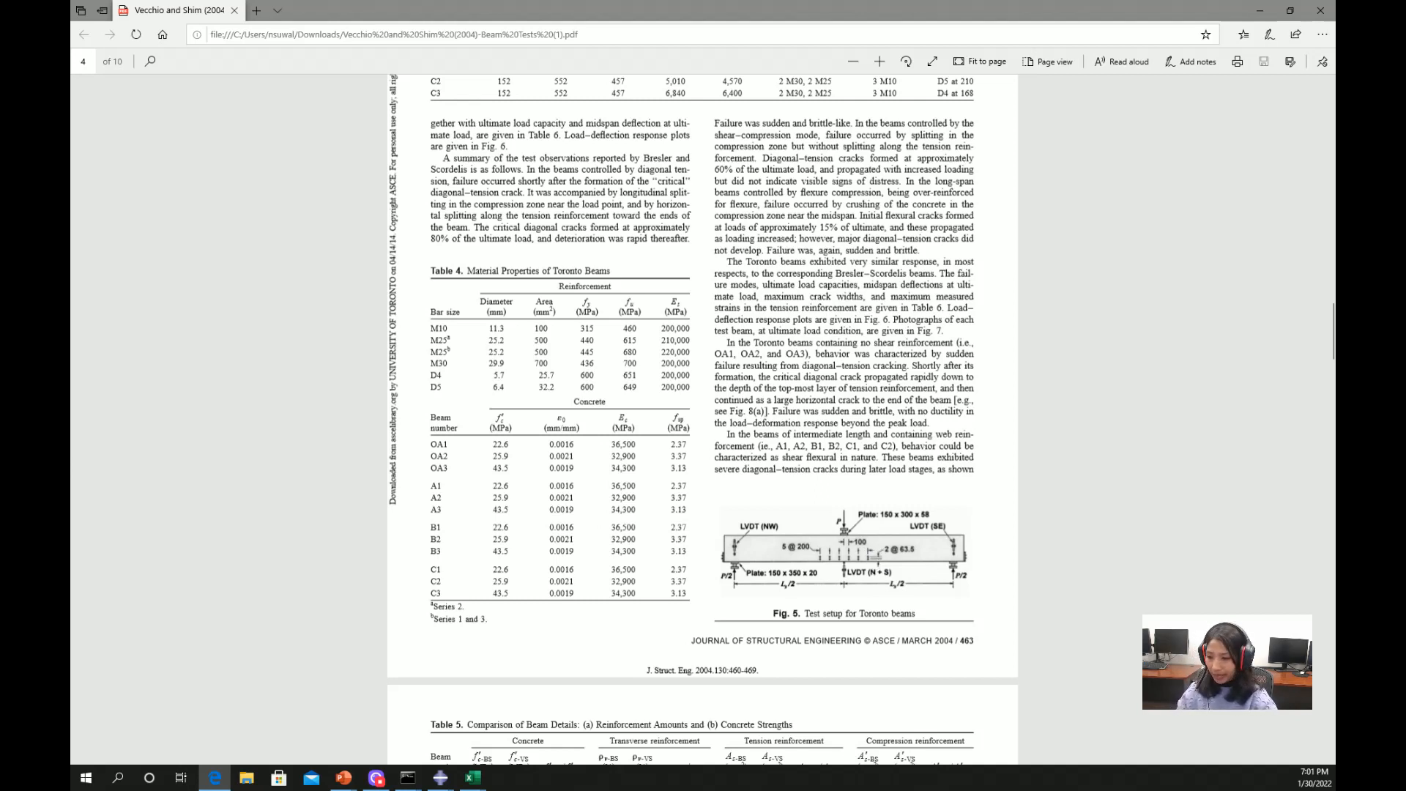
Switch to Abaqus/CAE and display the Concrete part of model A3 in isometric view in the Part module
left_click(440, 778)
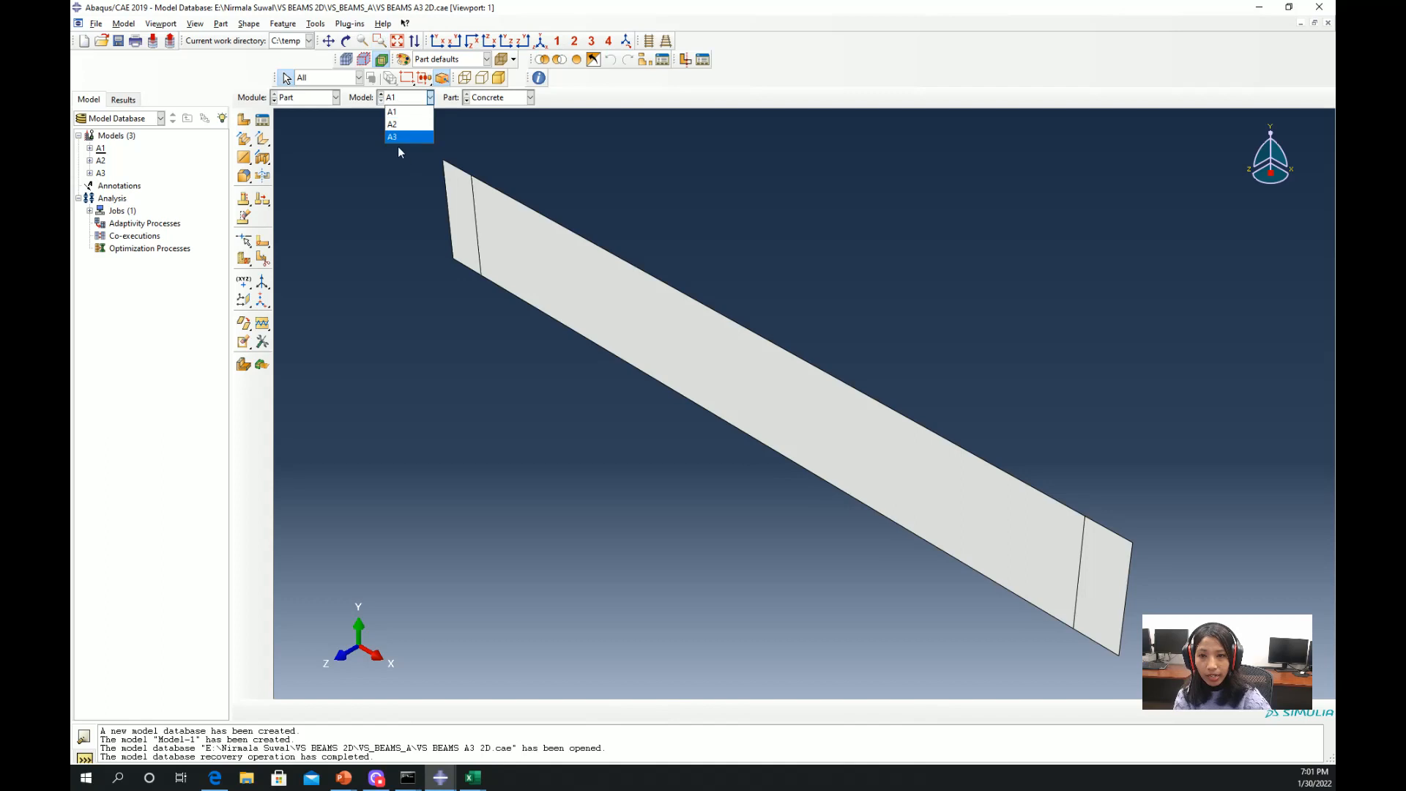
left_click(400, 139)
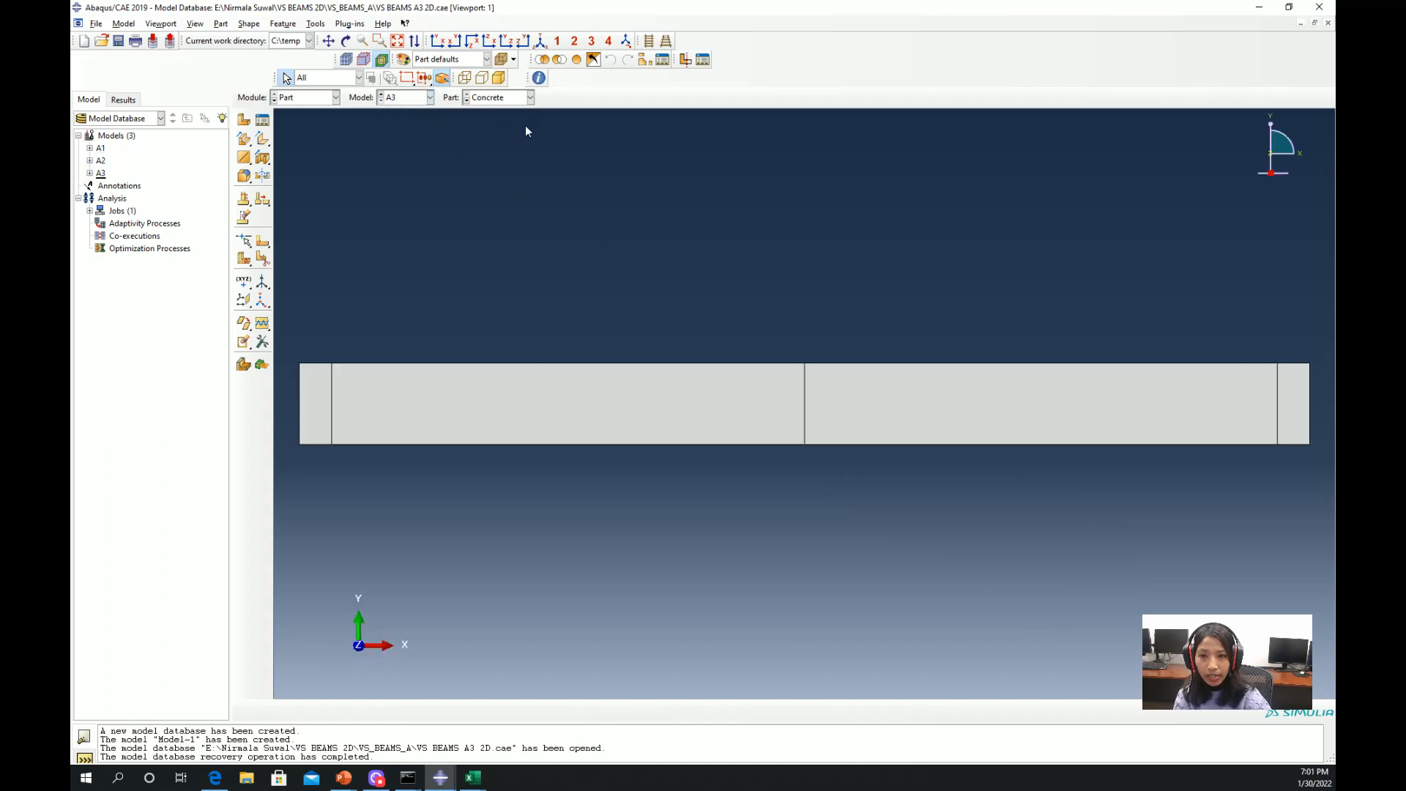
left_click(542, 42)
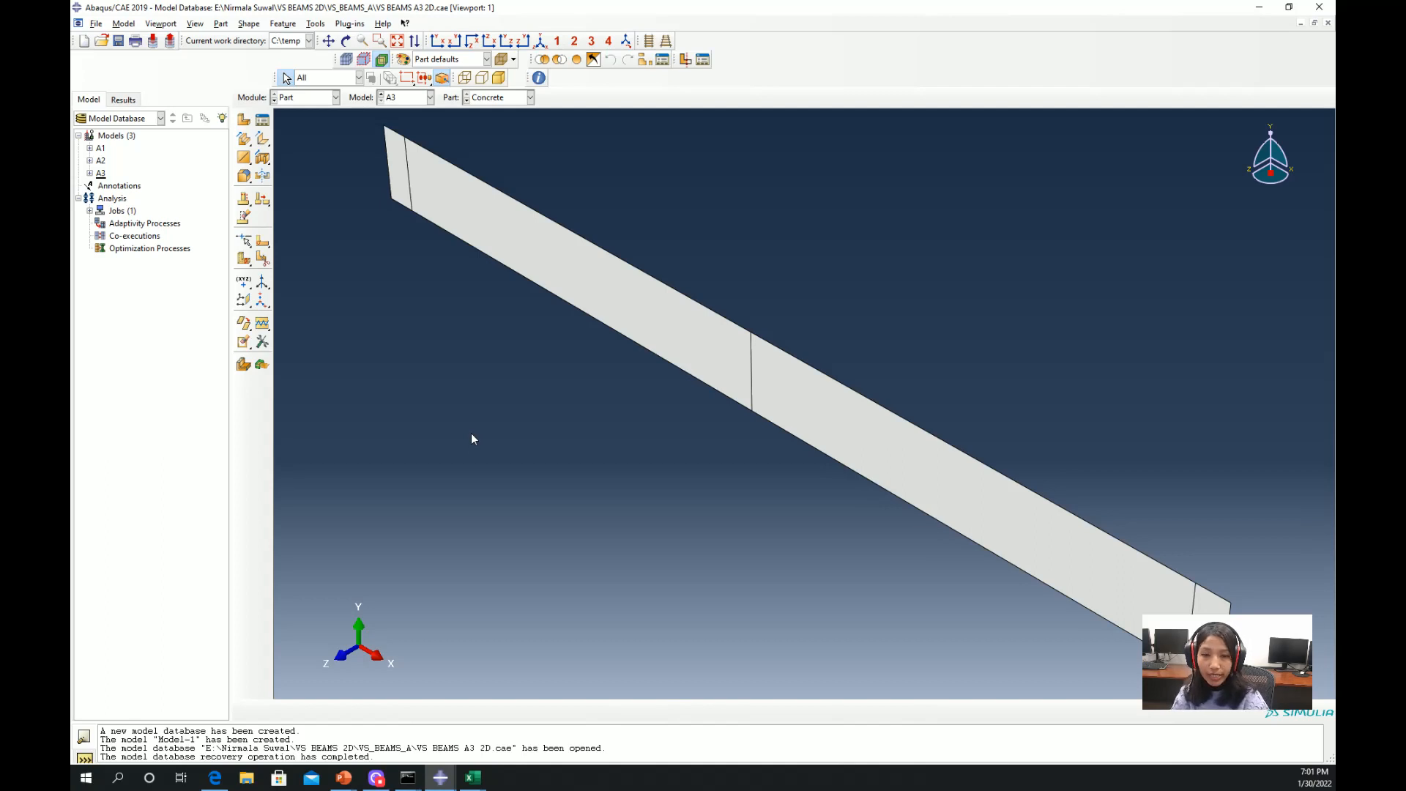
left_click(312, 101)
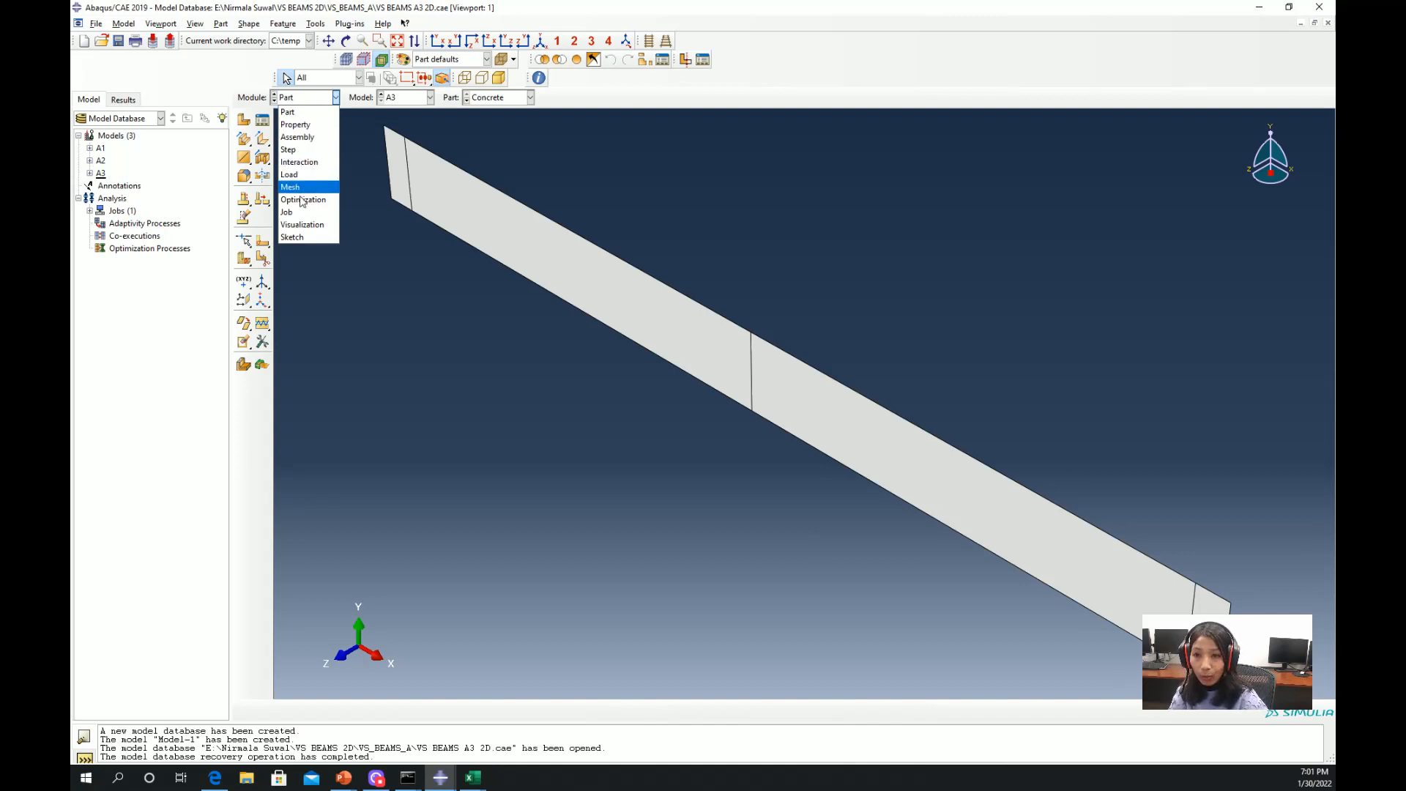
left_click(299, 112)
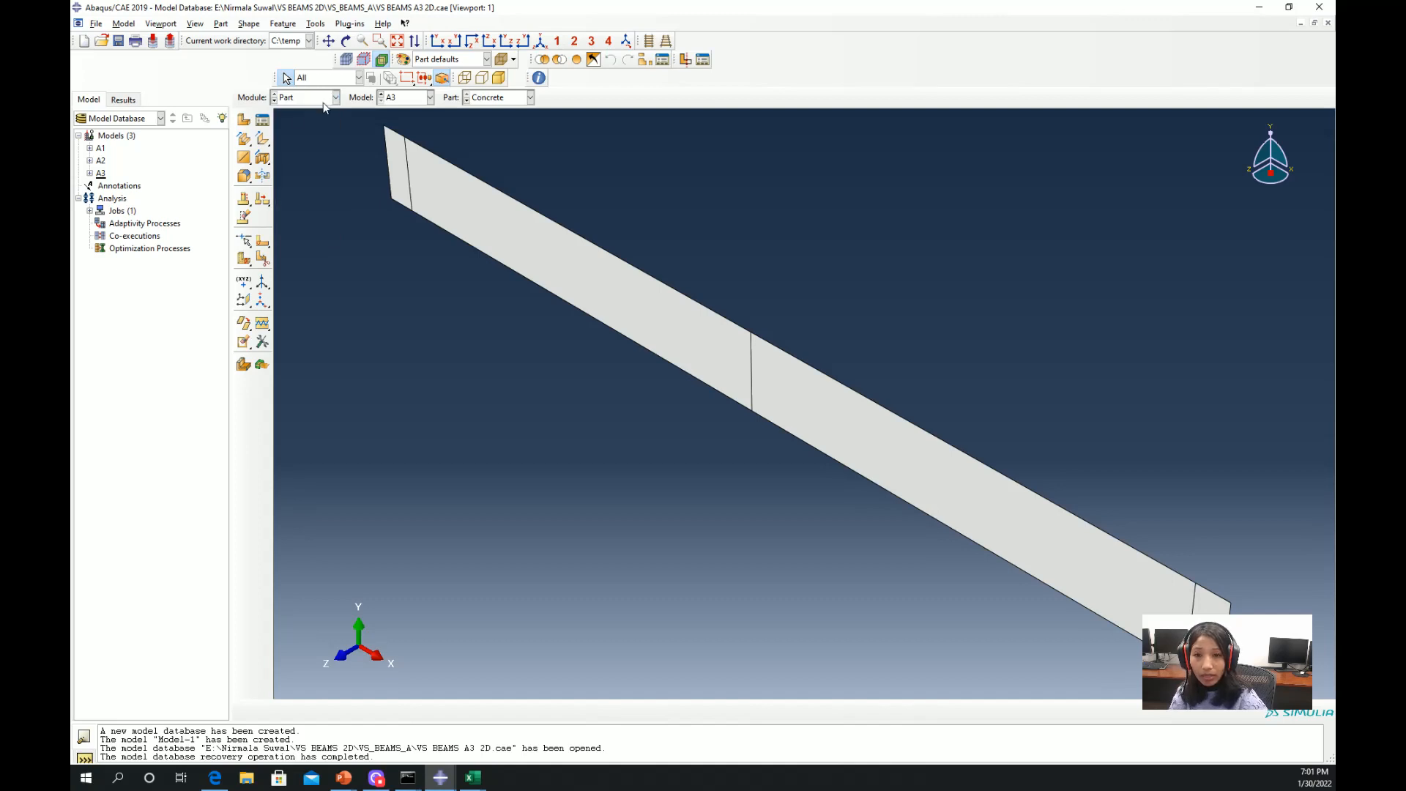
Display the Loading Plate part of model A3 in isometric view
left_click(491, 98)
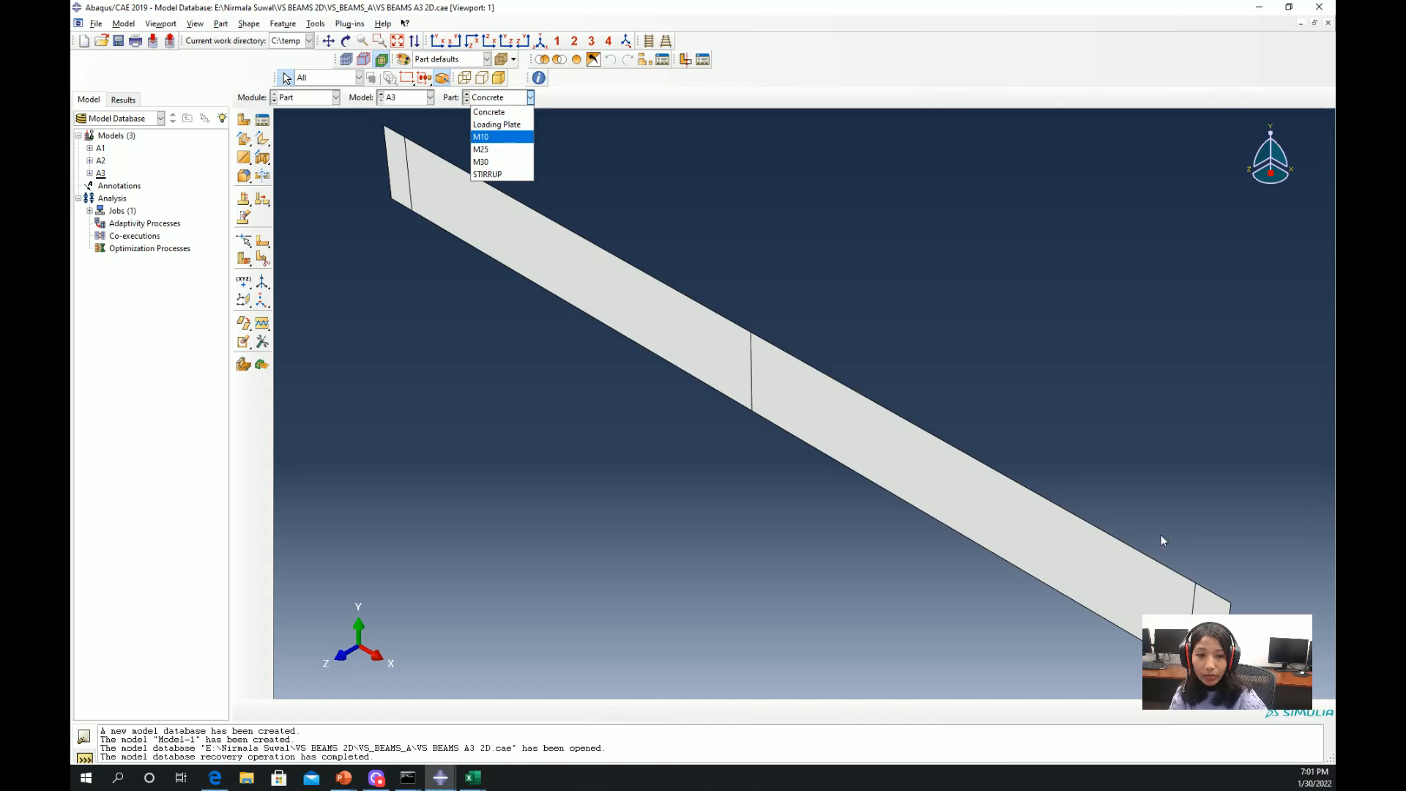
left_click(486, 127)
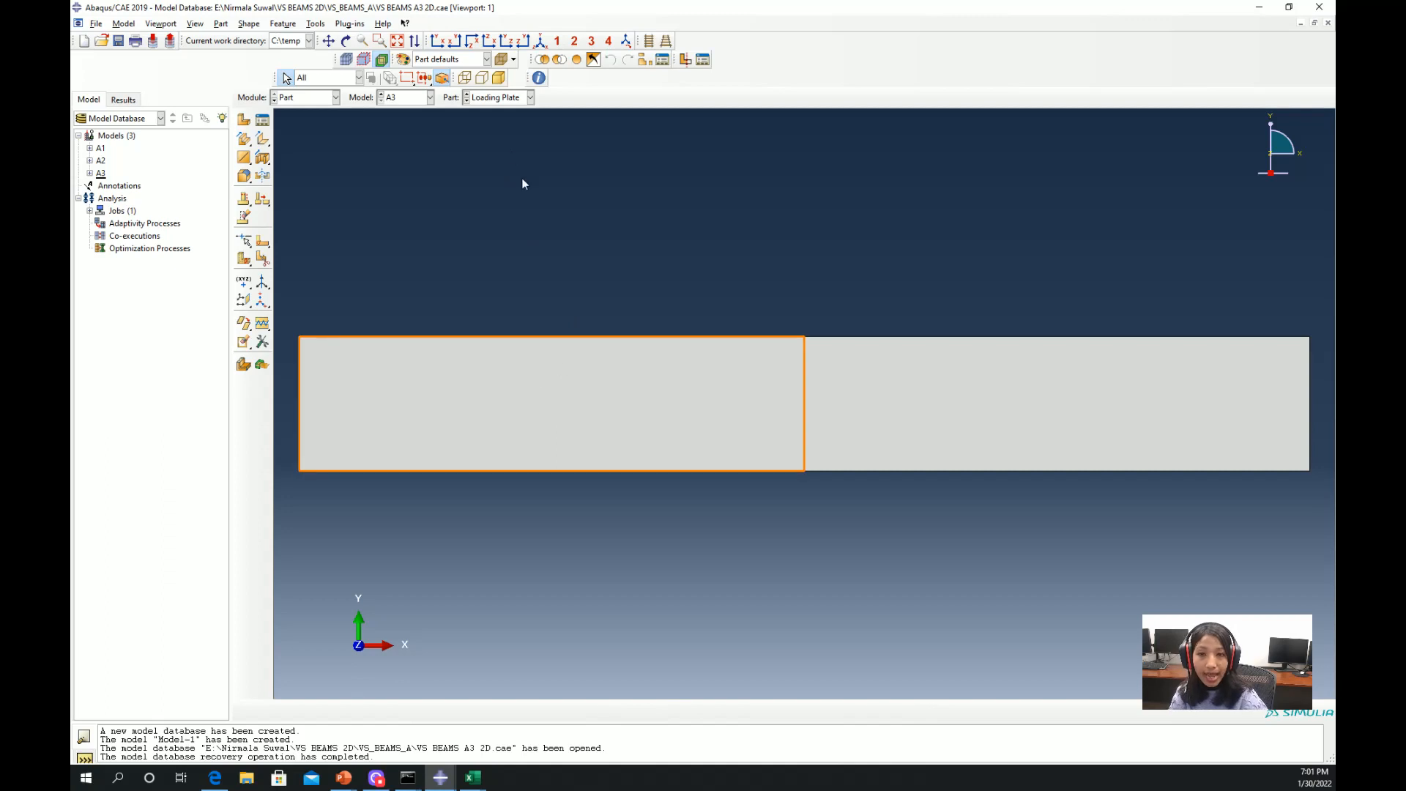
left_click(626, 42)
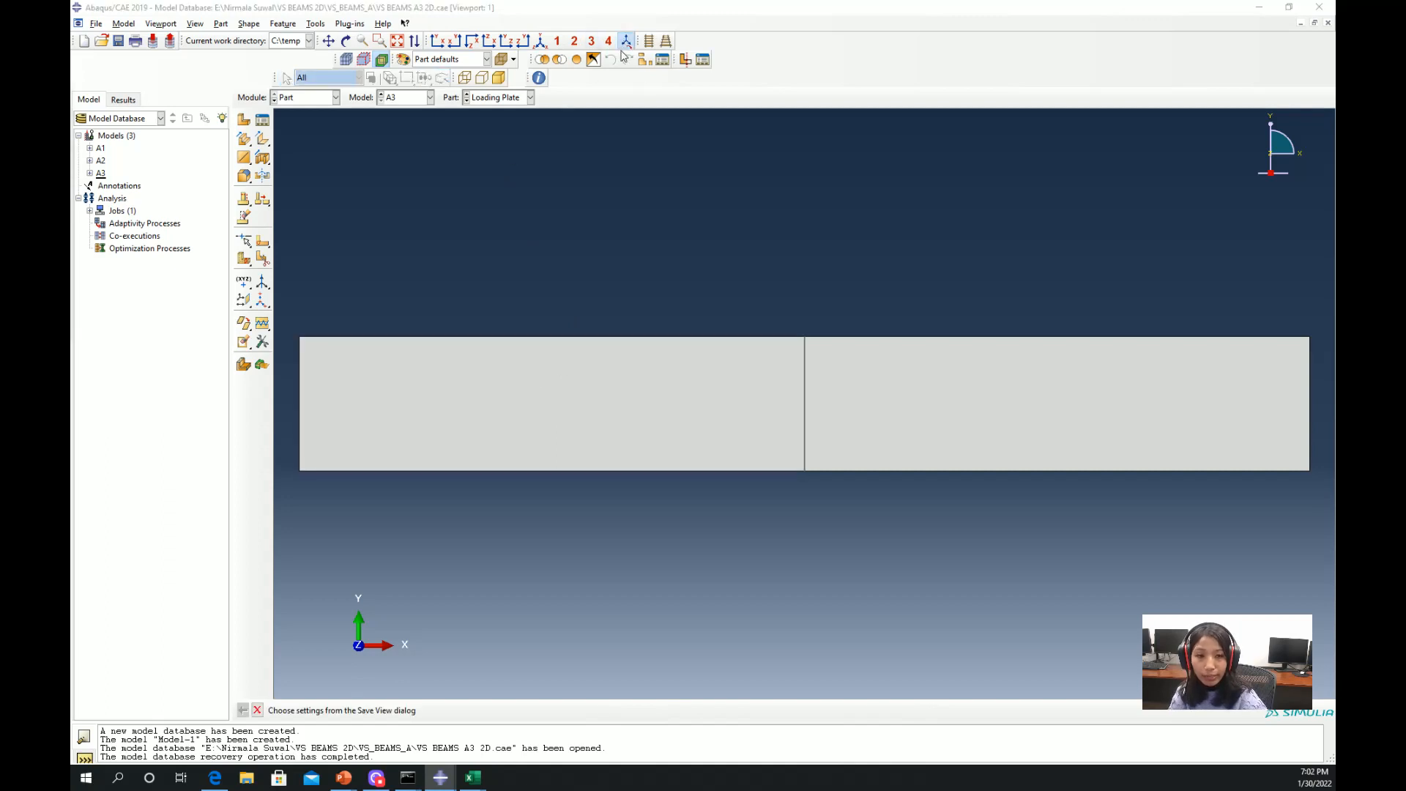
left_click(540, 42)
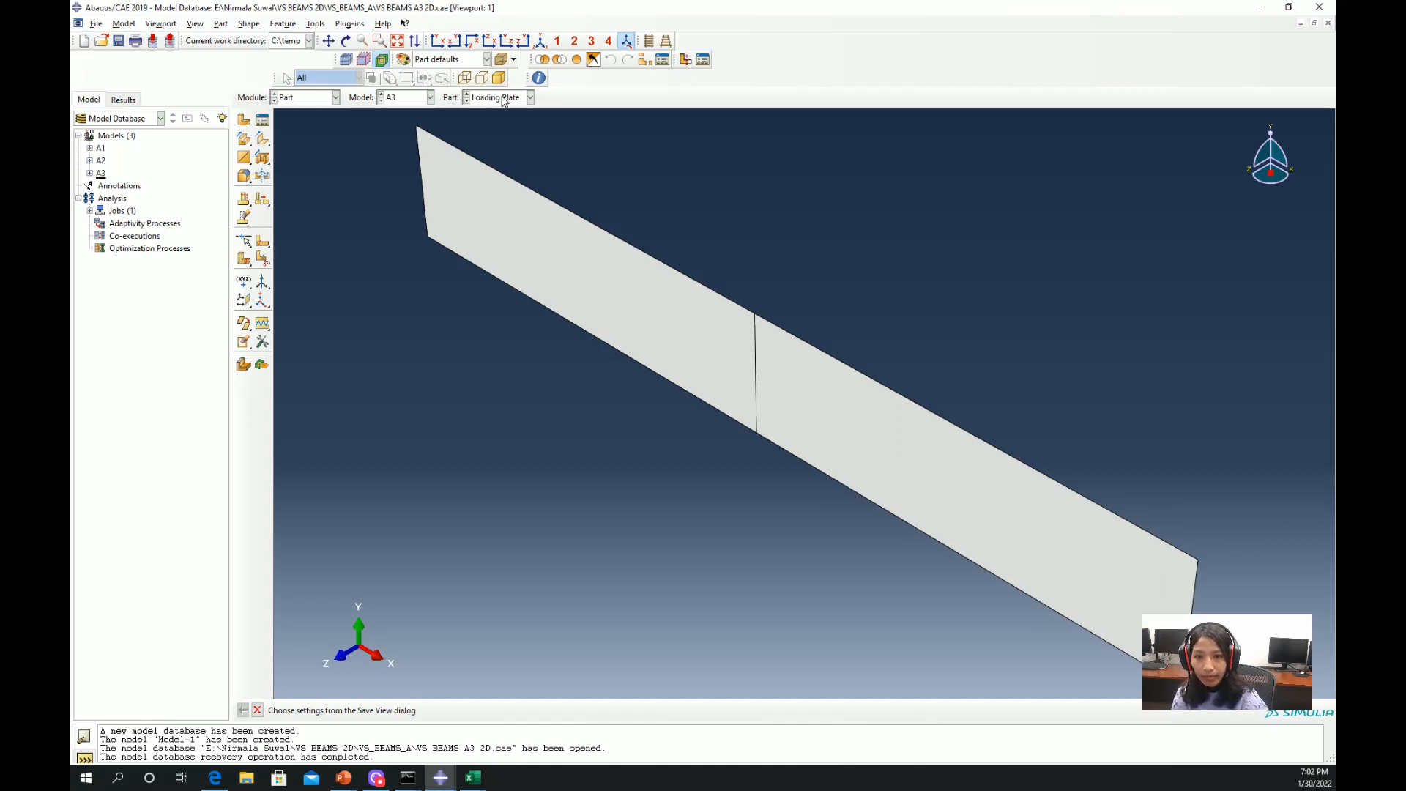
View the reinforcement parts M10, M25, M30 and STIRRUP of model A3 one after another
left_click(530, 97)
left_click(481, 137)
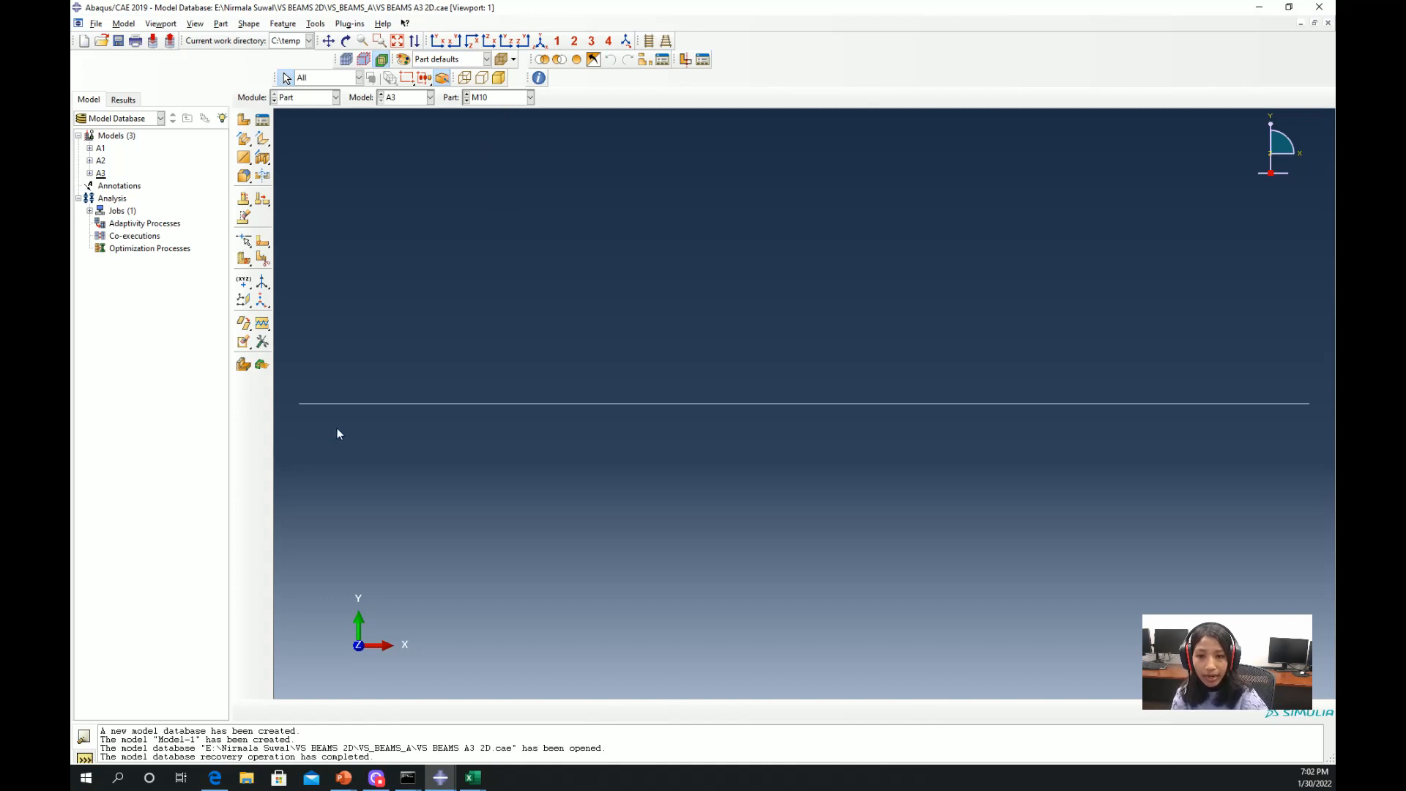
left_click(501, 101)
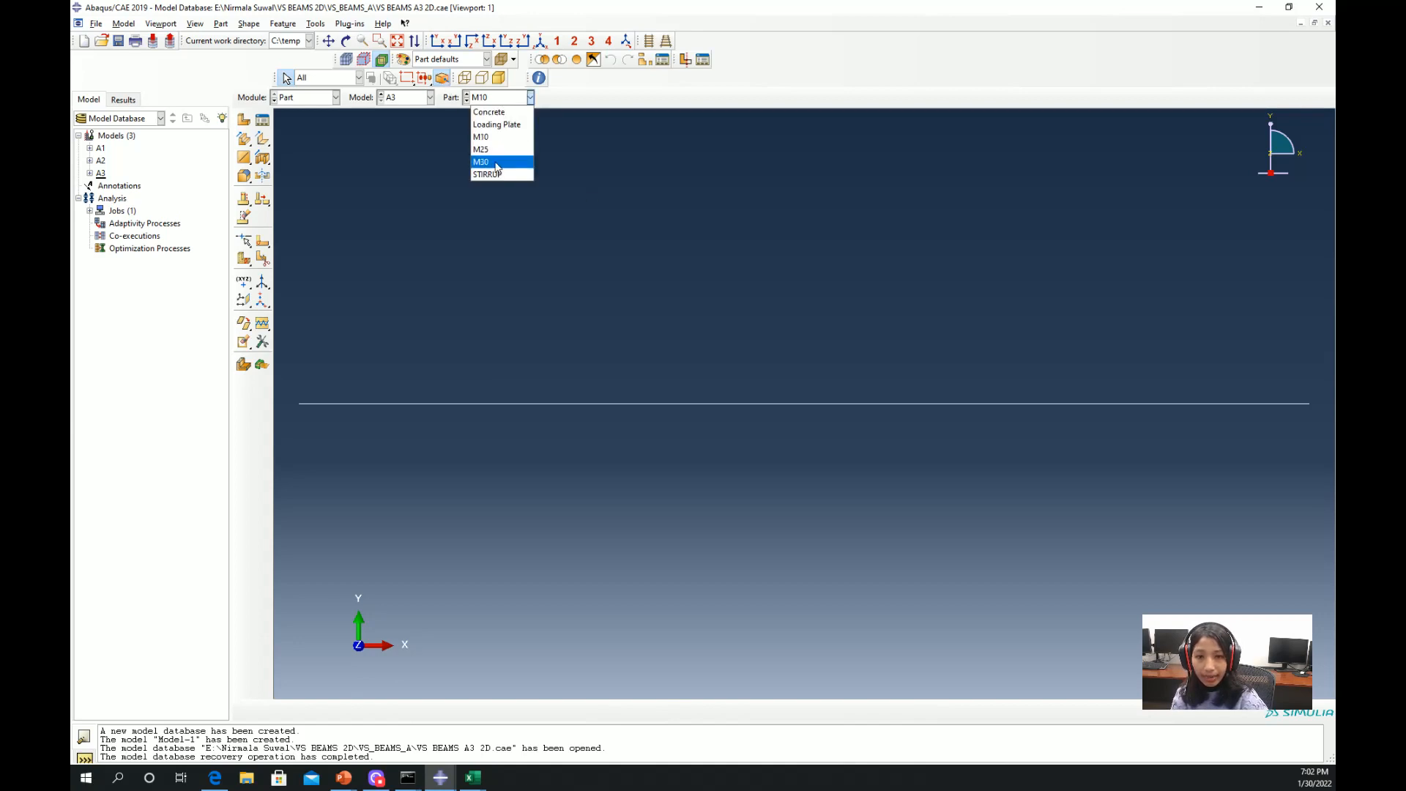
left_click(495, 156)
left_click(503, 100)
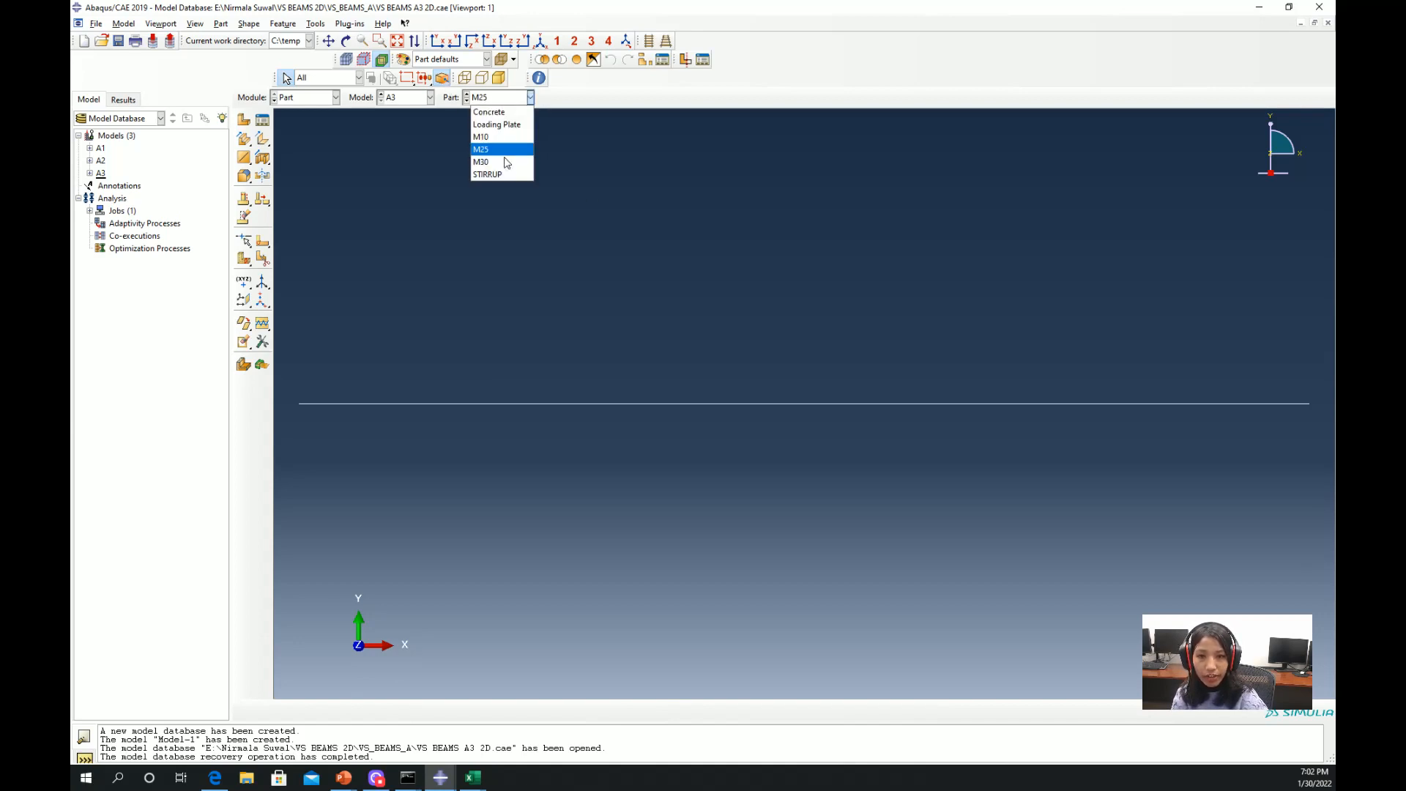
left_click(499, 161)
left_click(510, 101)
left_click(505, 176)
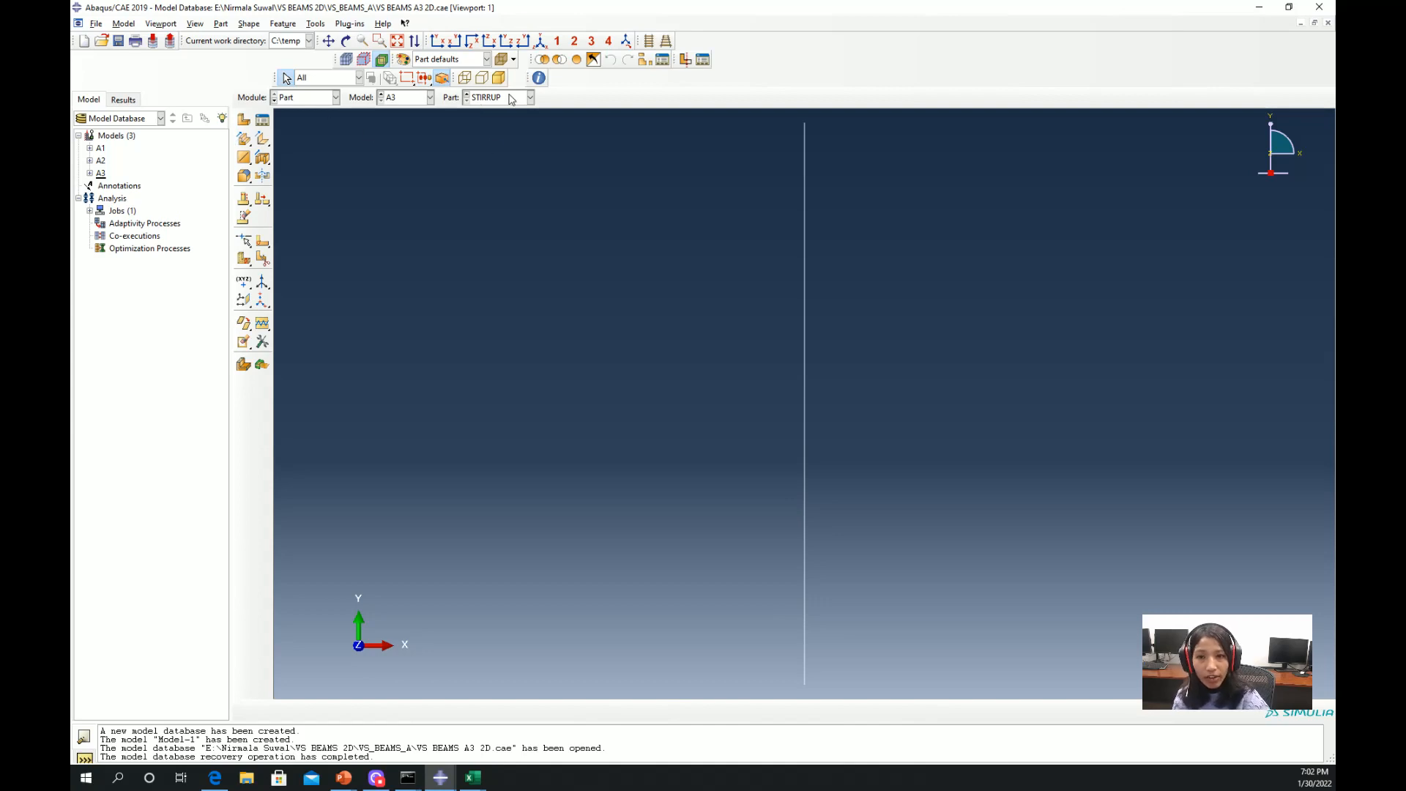
Switch to the Property module and open the Concrete material to examine its elastic data
left_click(298, 102)
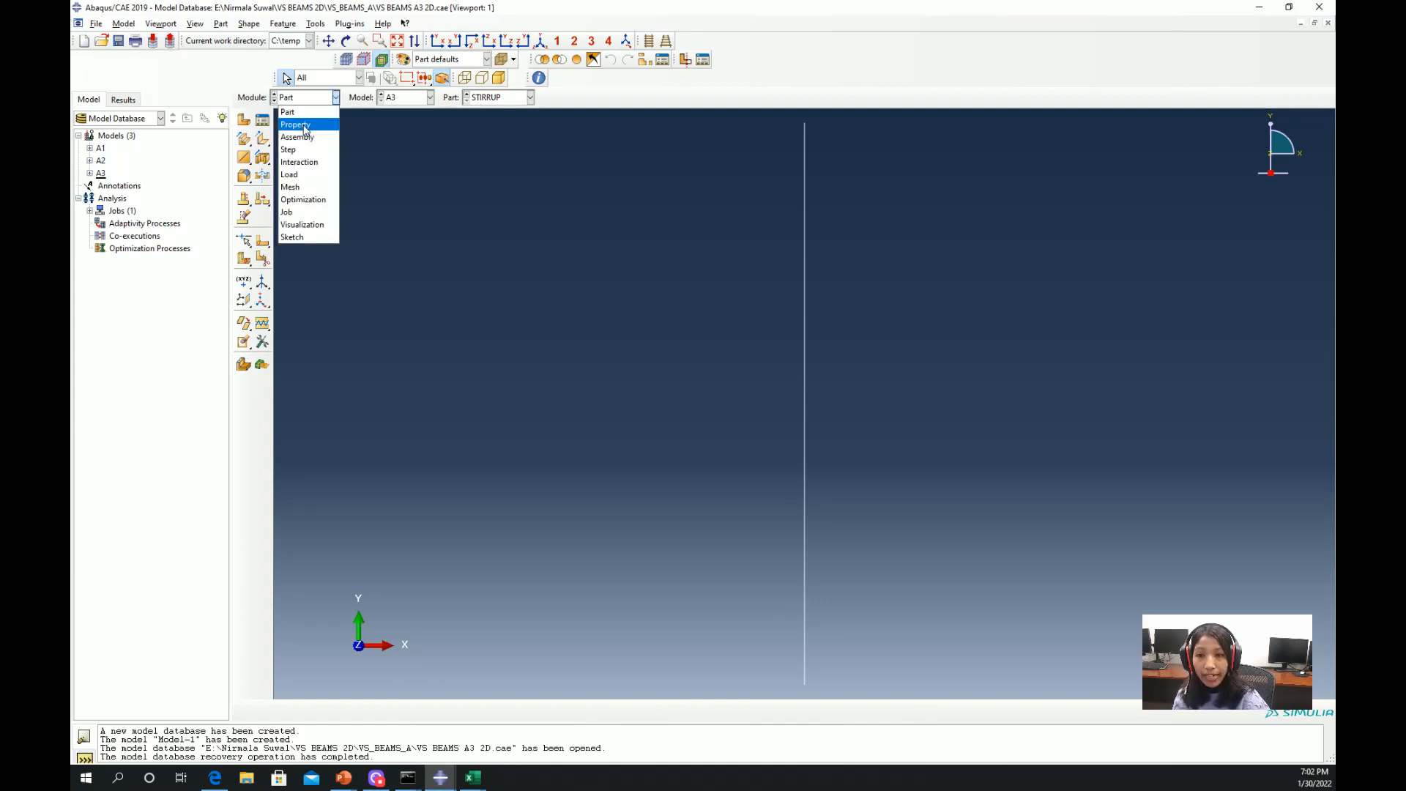
left_click(309, 126)
left_click(262, 120)
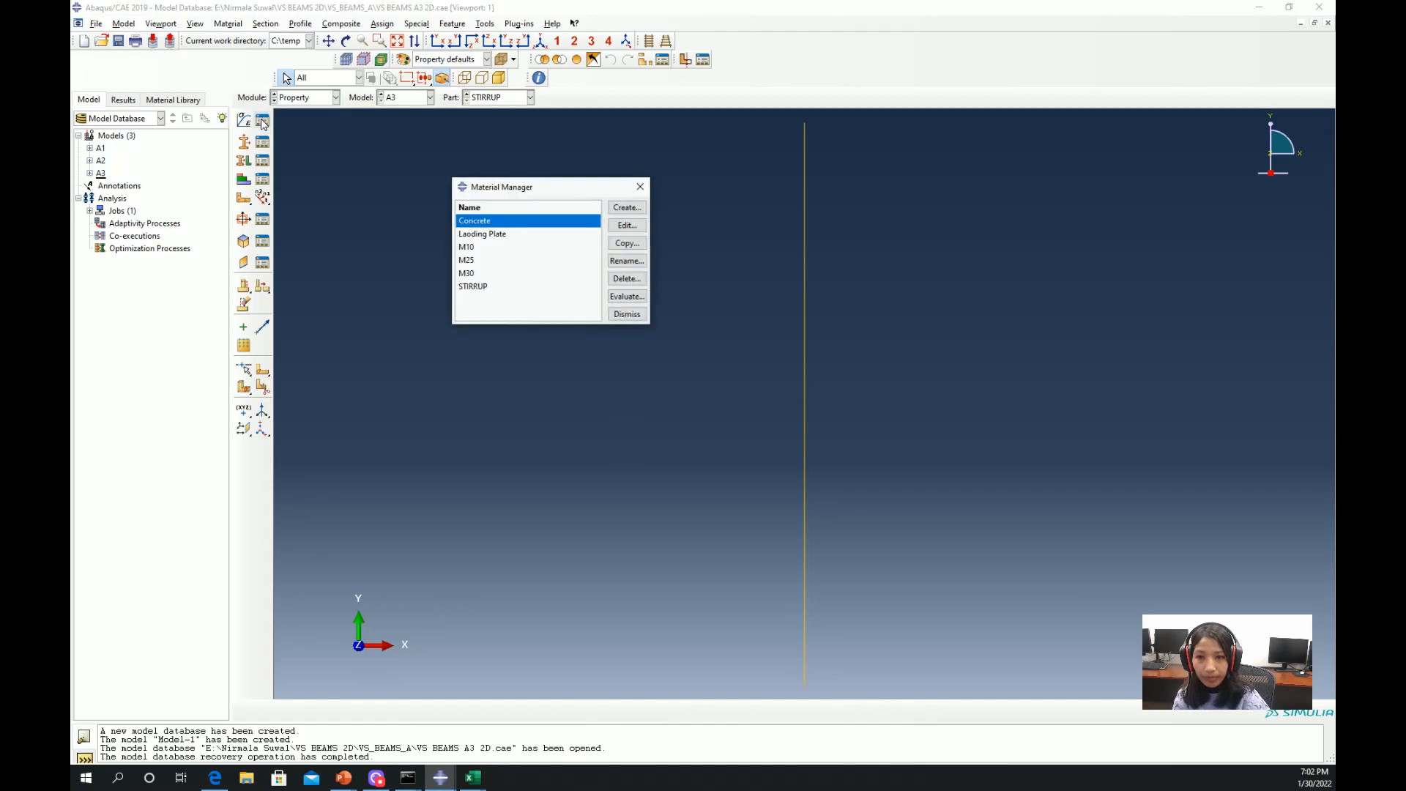
left_click(628, 226)
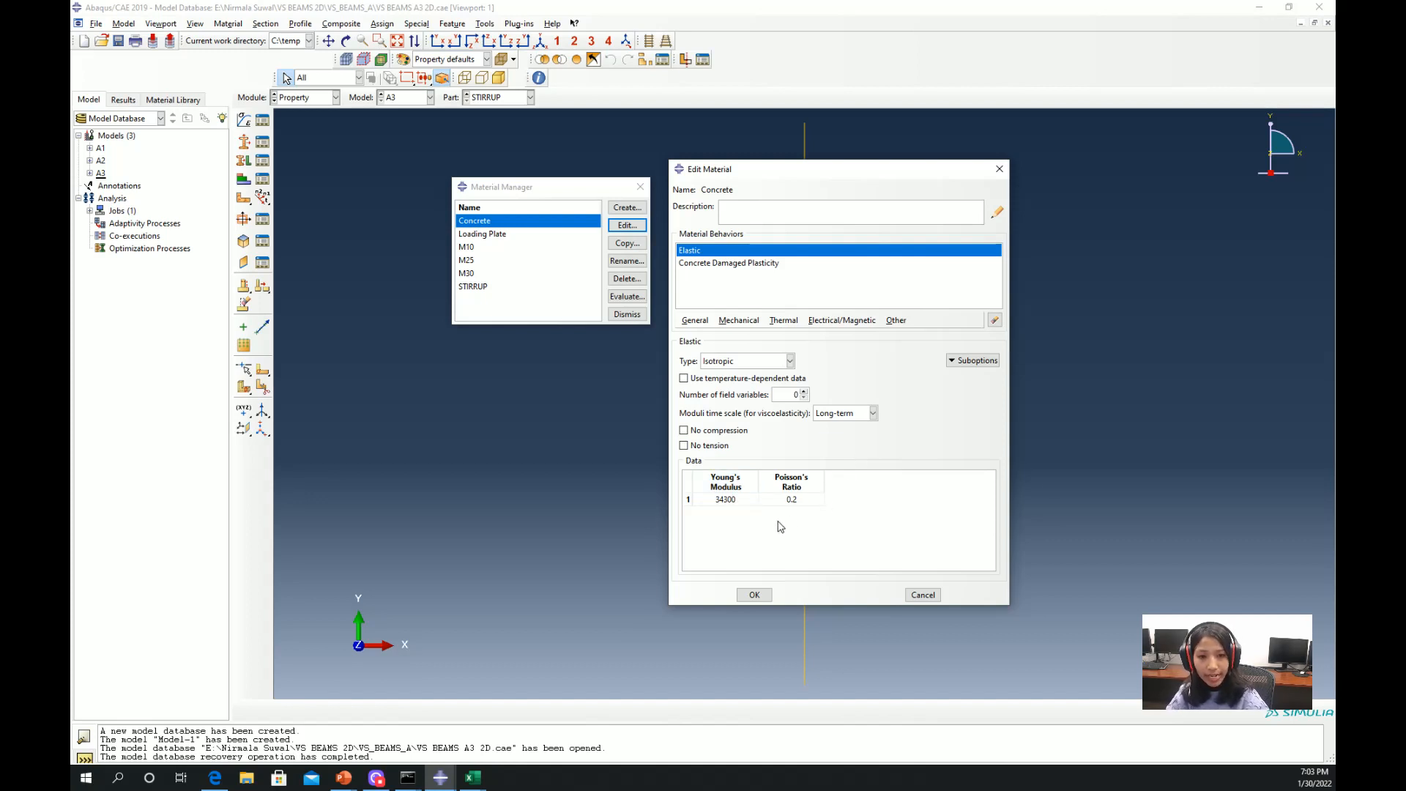
Examine Concrete's damaged plasticity parameters, compressive behavior and tensile behavior, and close the material without changes
left_click(733, 265)
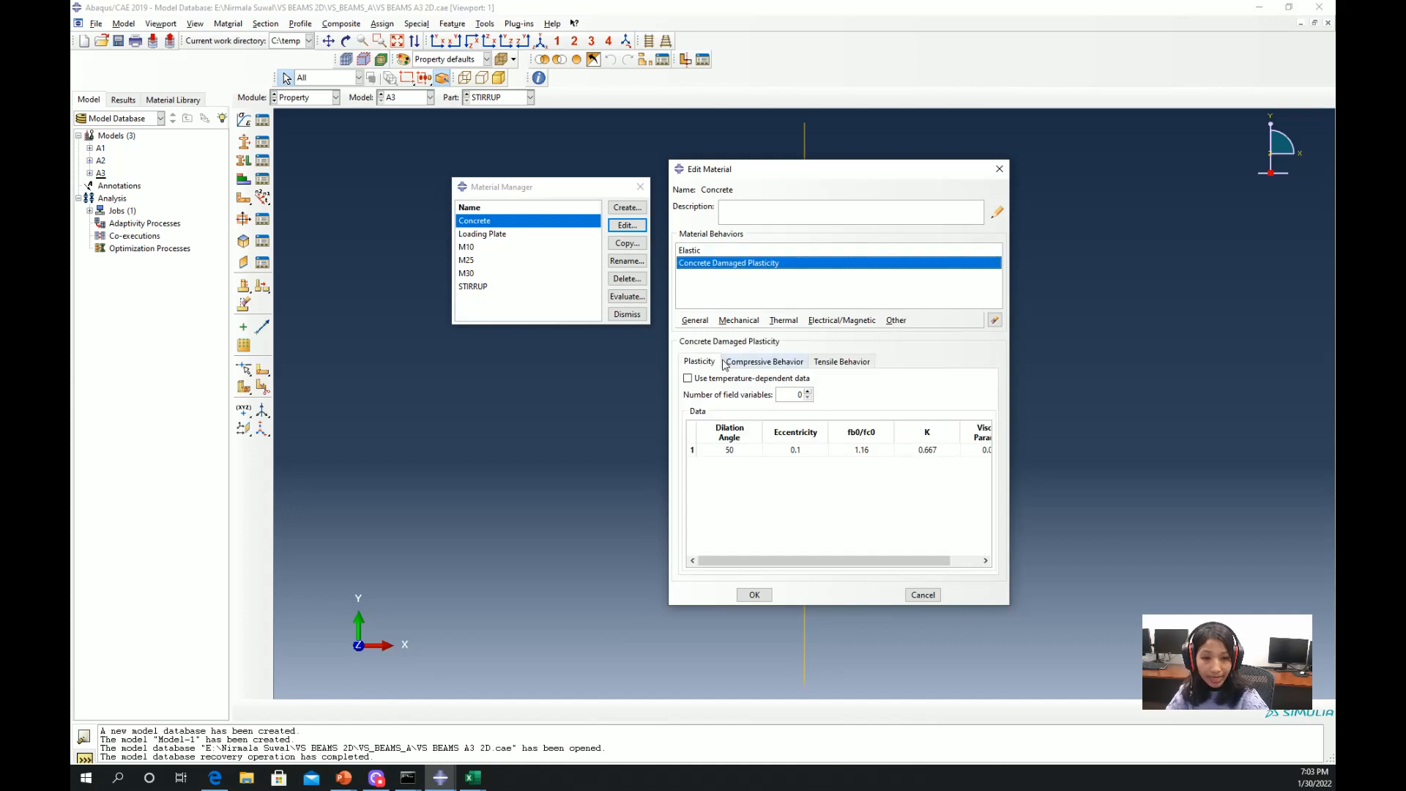
left_click_drag(750, 560, 780, 560)
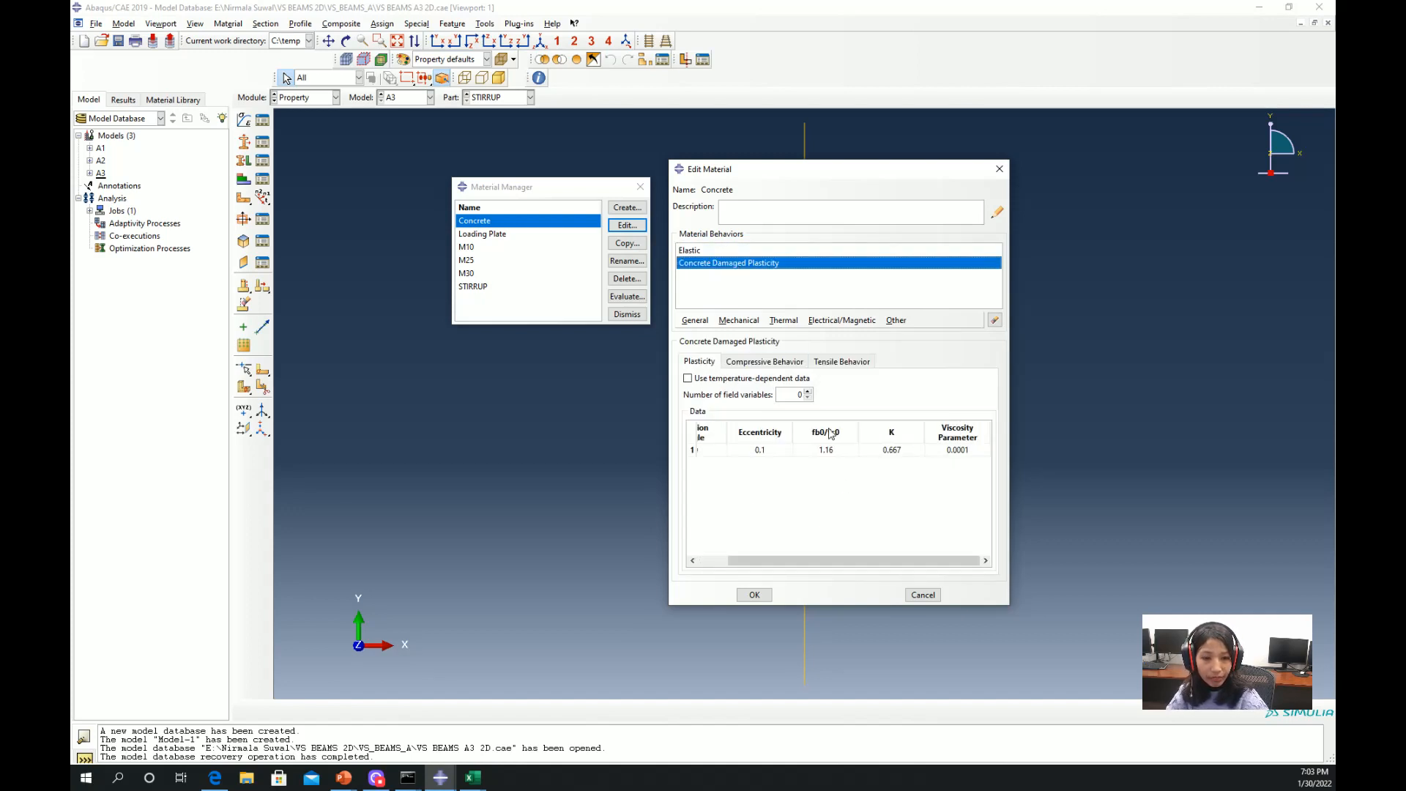
left_click(751, 364)
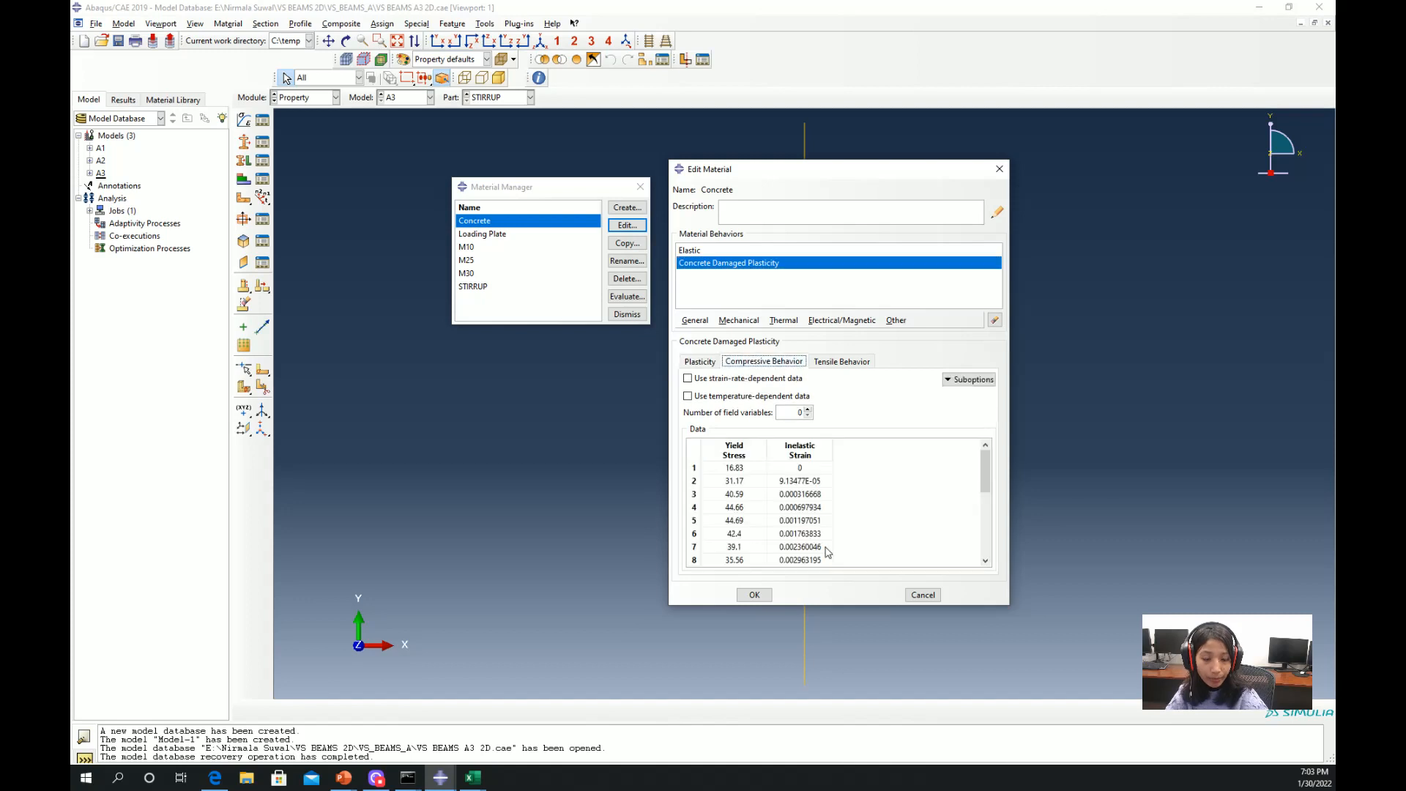
left_click(842, 362)
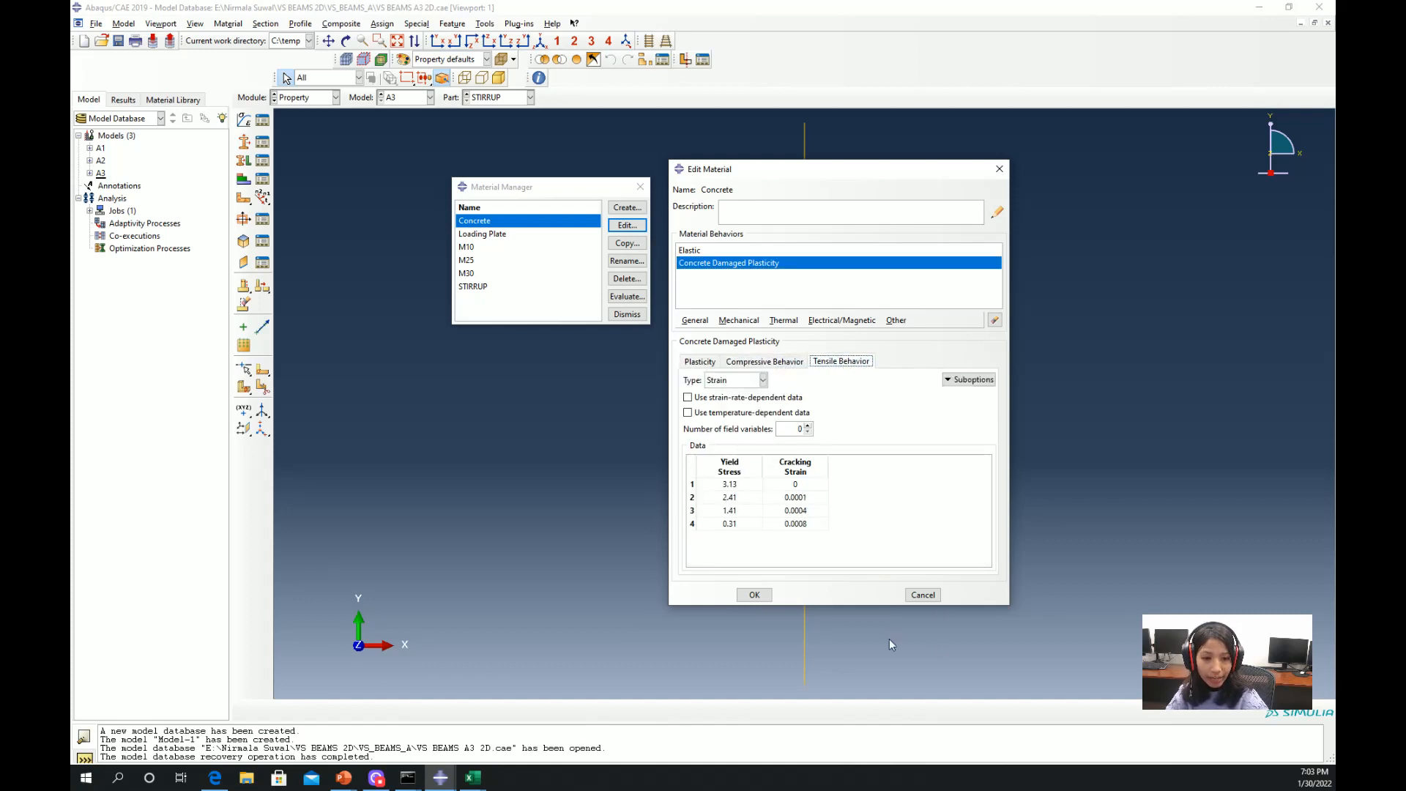
left_click(926, 596)
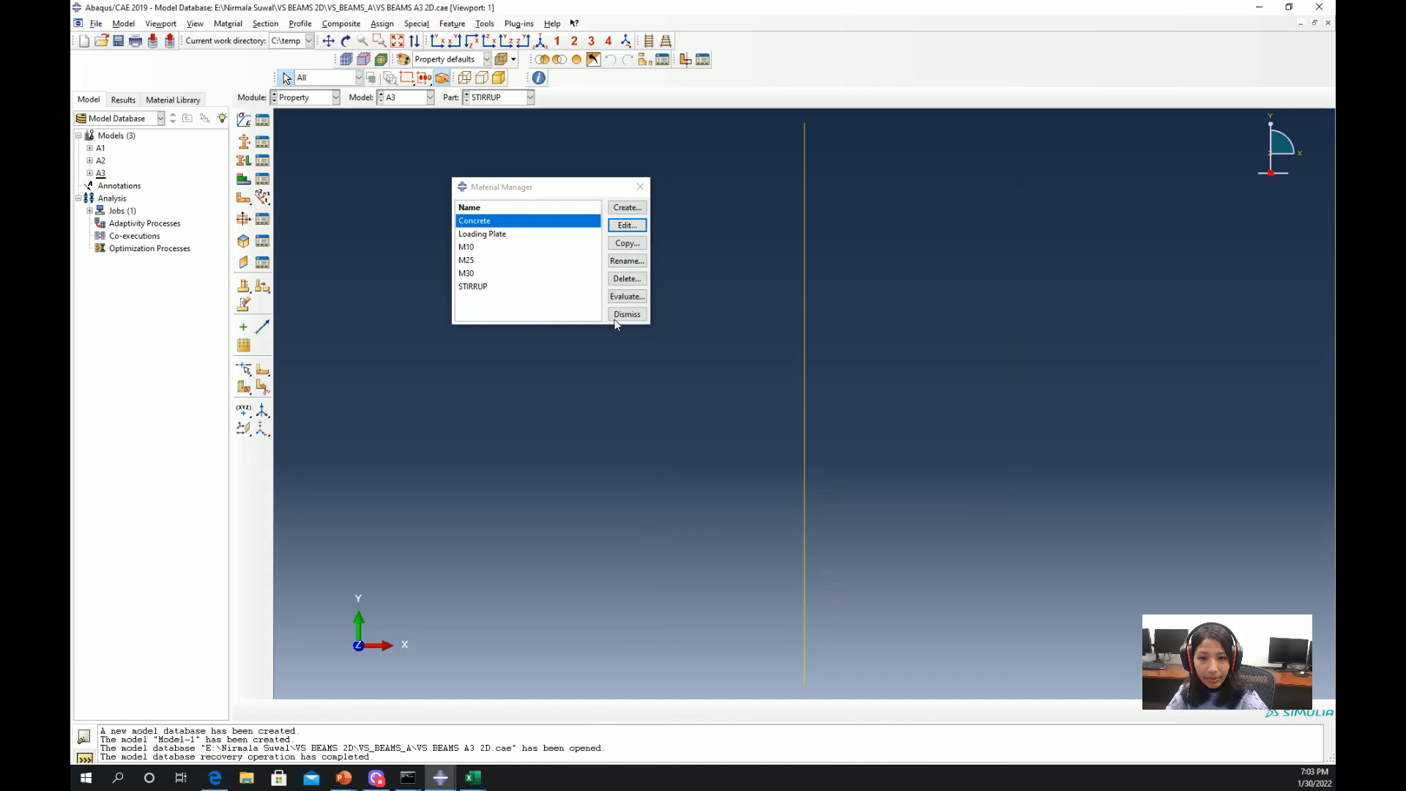
Examine the elastic properties of the Loading Plate material and close its definition
left_click(504, 235)
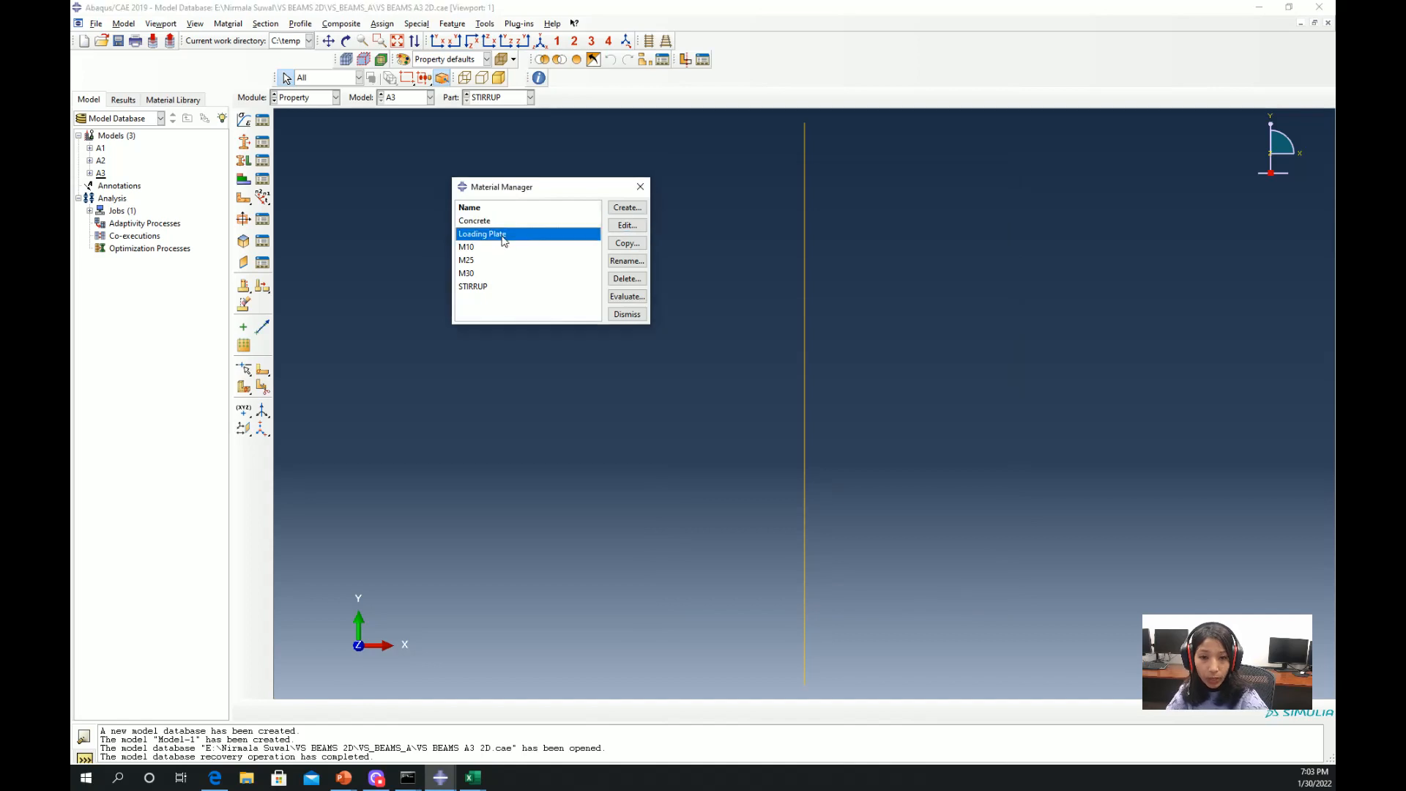
left_click(627, 225)
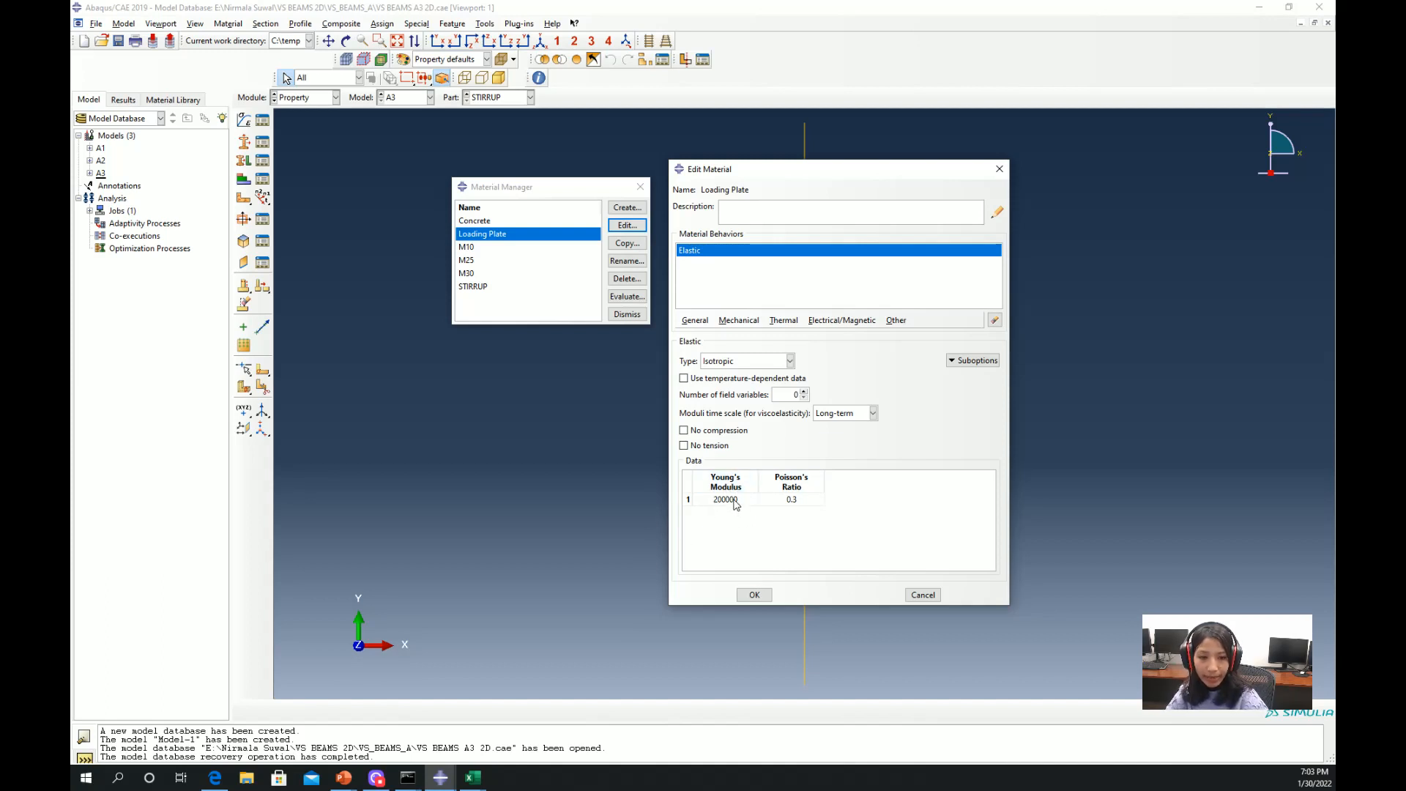
left_click(755, 595)
Examine the plastic and elastic properties of the M10 material and close its definition
left_click(546, 248)
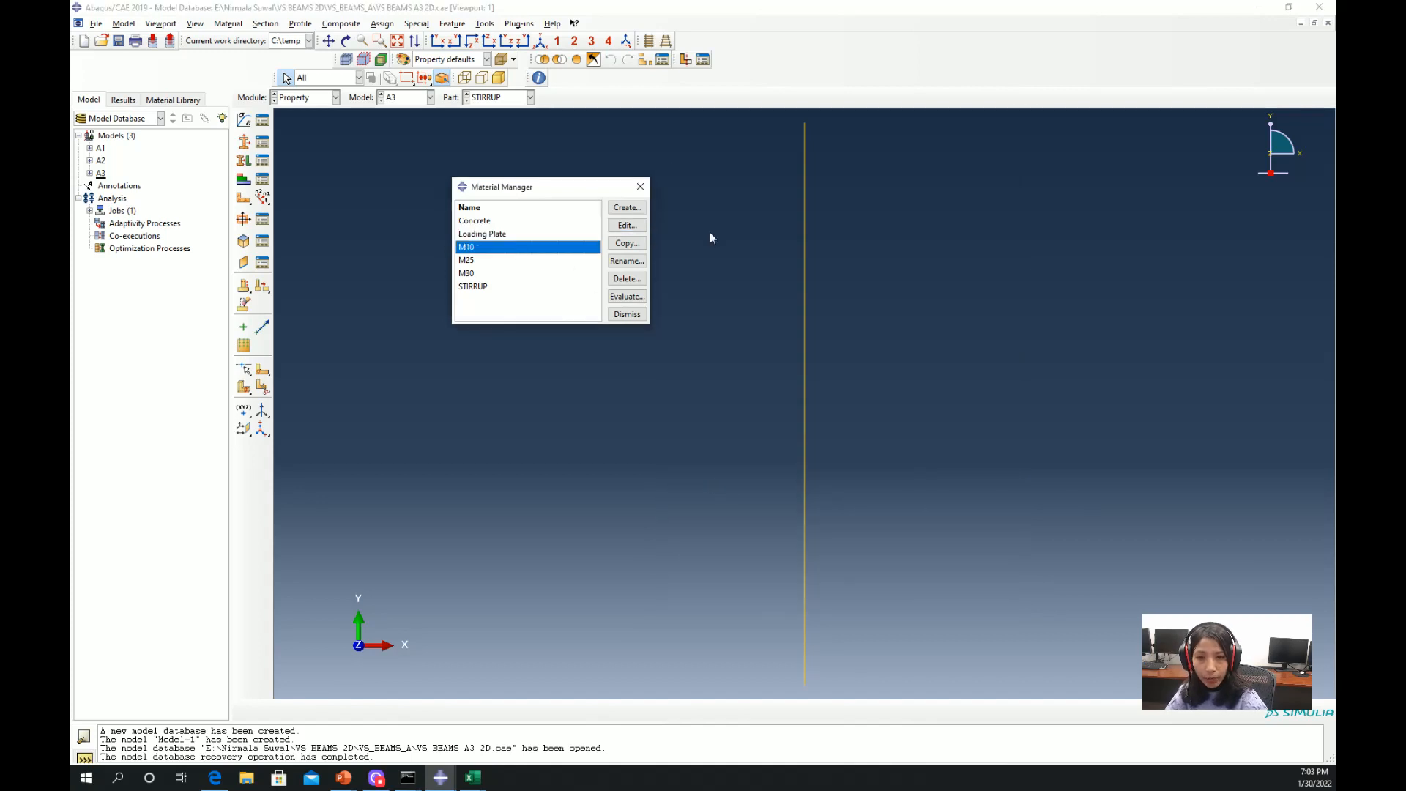
left_click(626, 228)
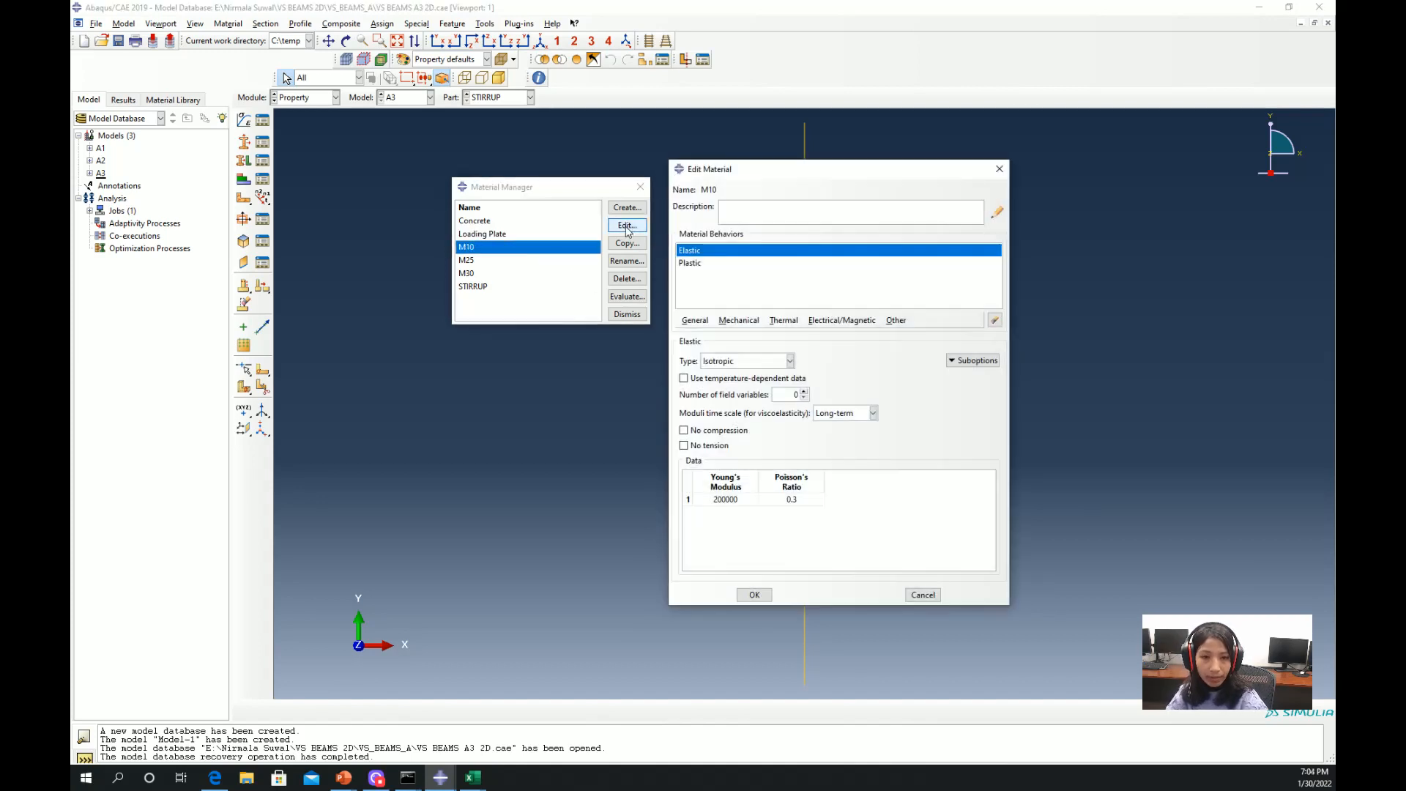
left_click(701, 265)
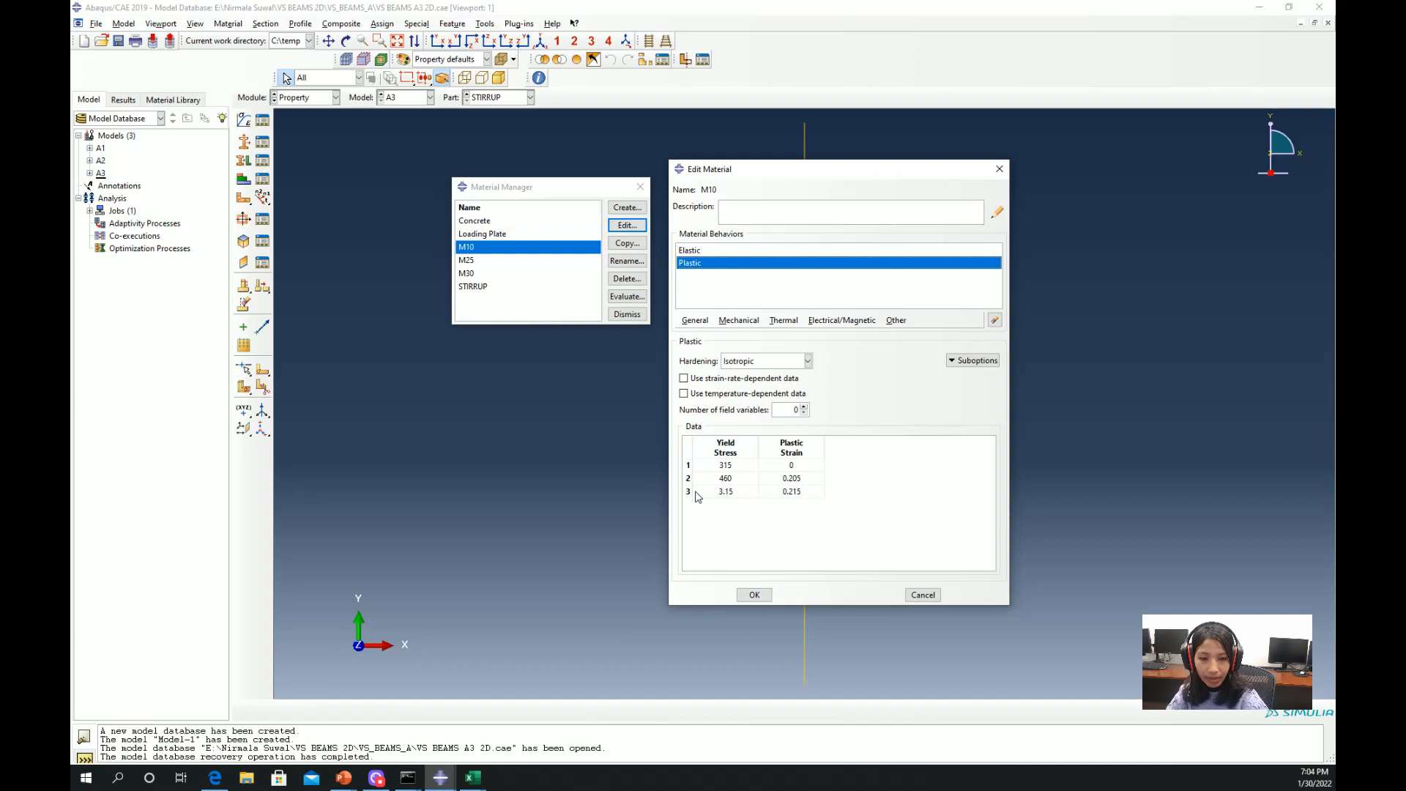
left_click(712, 252)
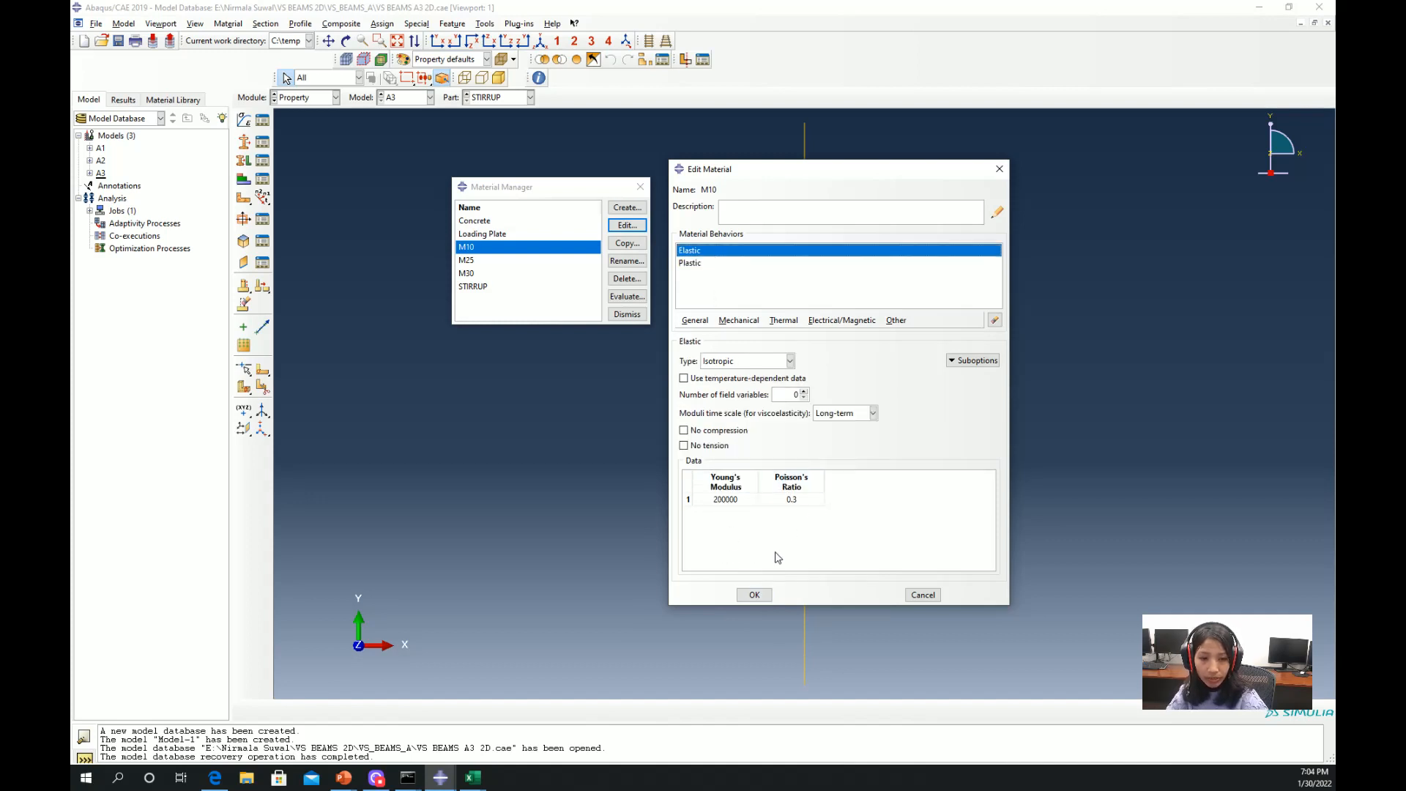
left_click(754, 594)
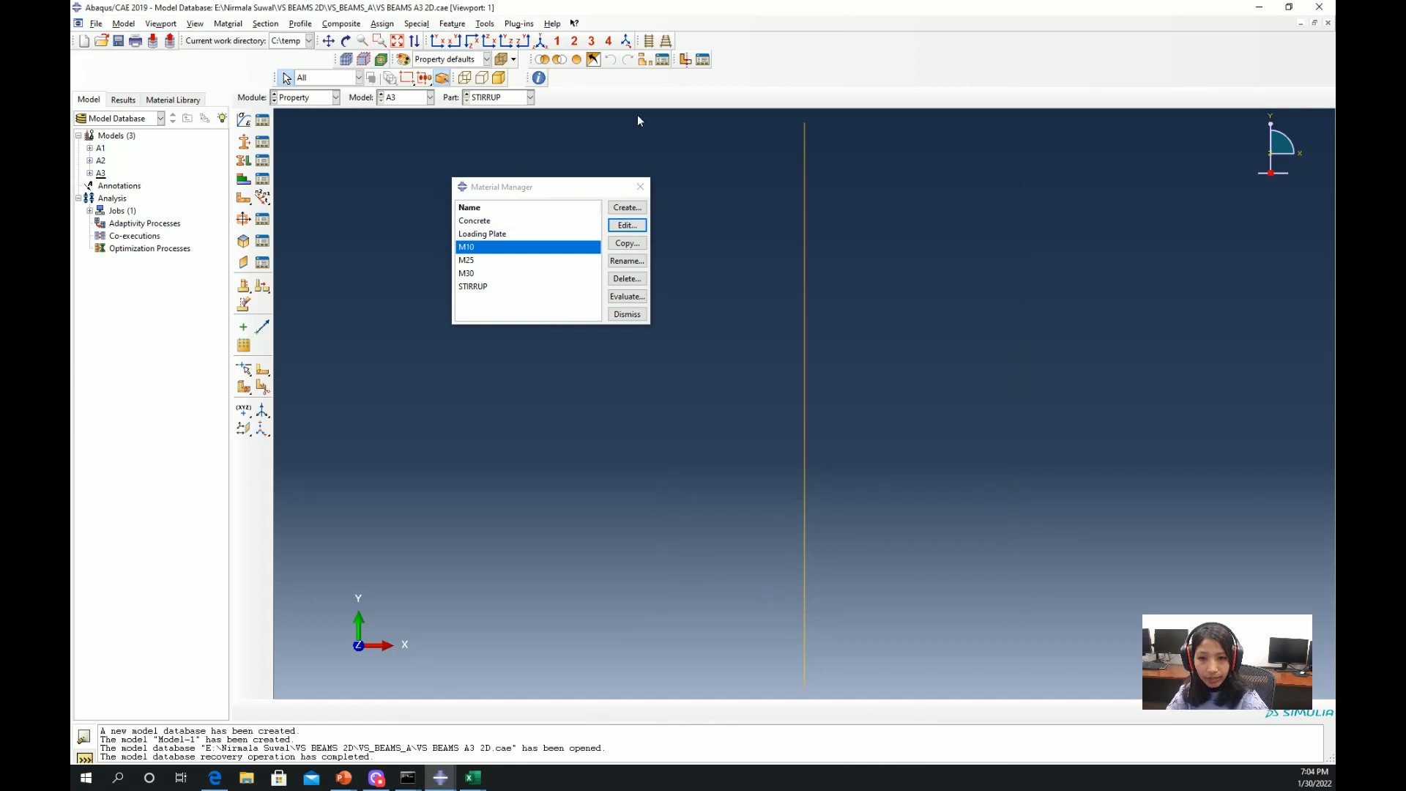
Examine the elastic and plastic properties of the M25 material
left_click(489, 261)
left_click(627, 226)
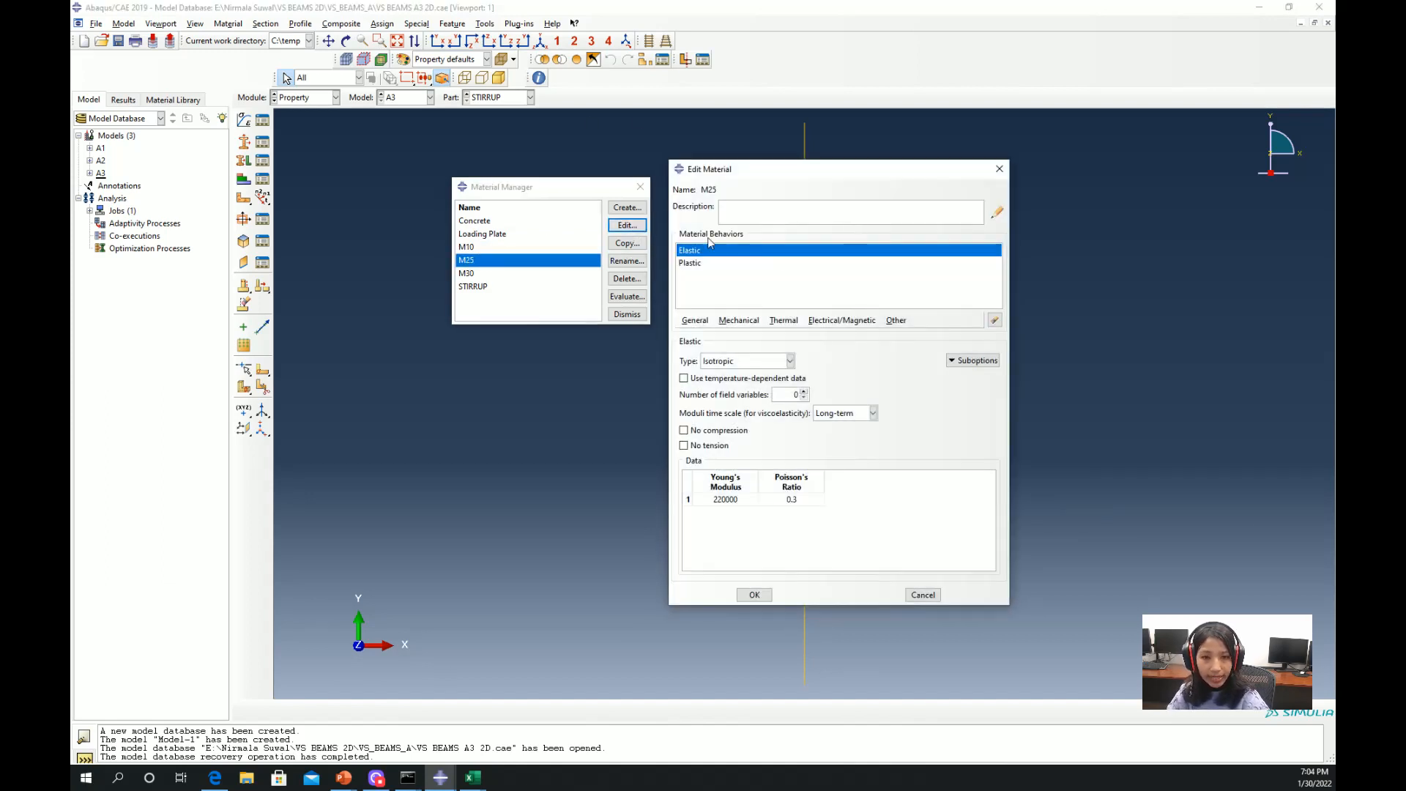
left_click(712, 264)
Examine the elastic and plastic properties of the M30 material
left_click(499, 275)
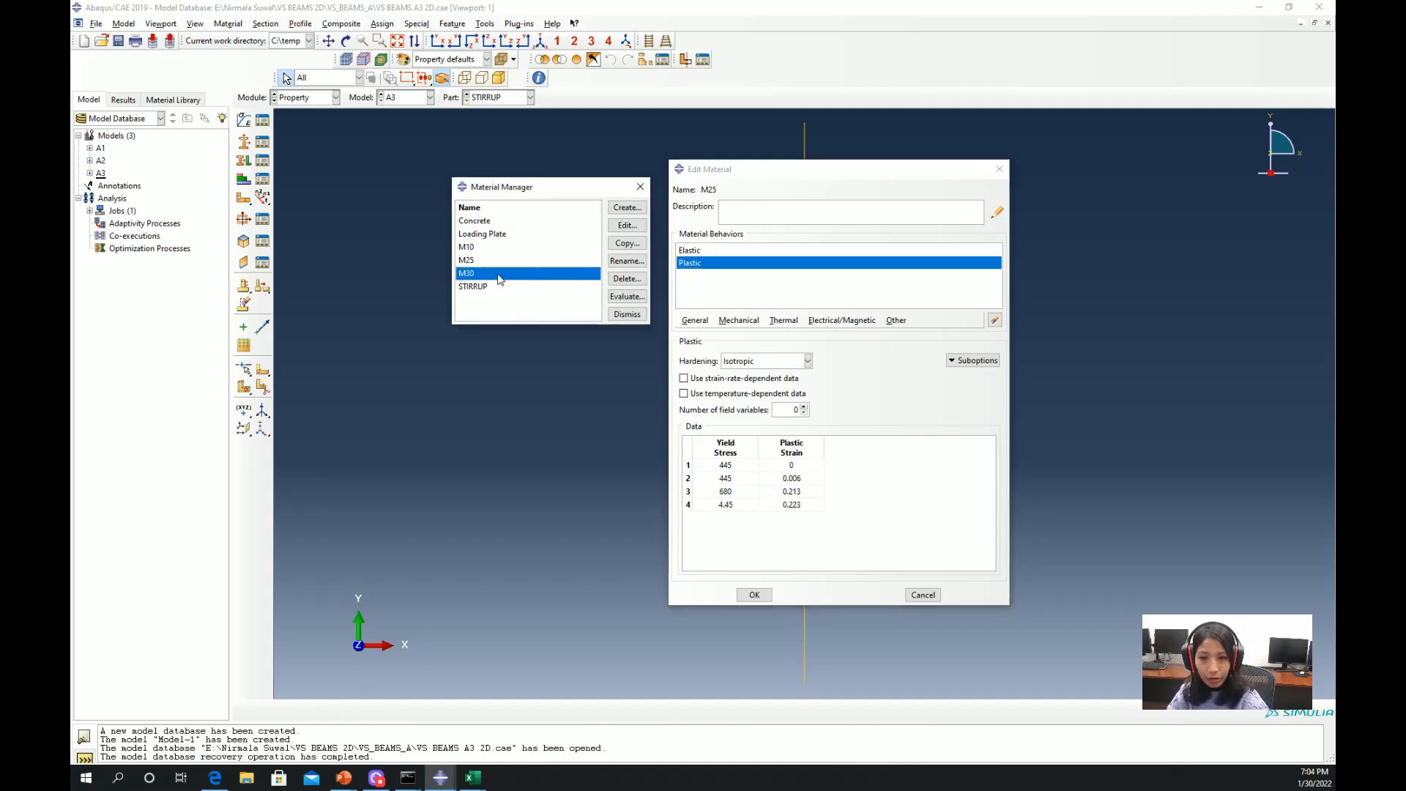
left_click(624, 226)
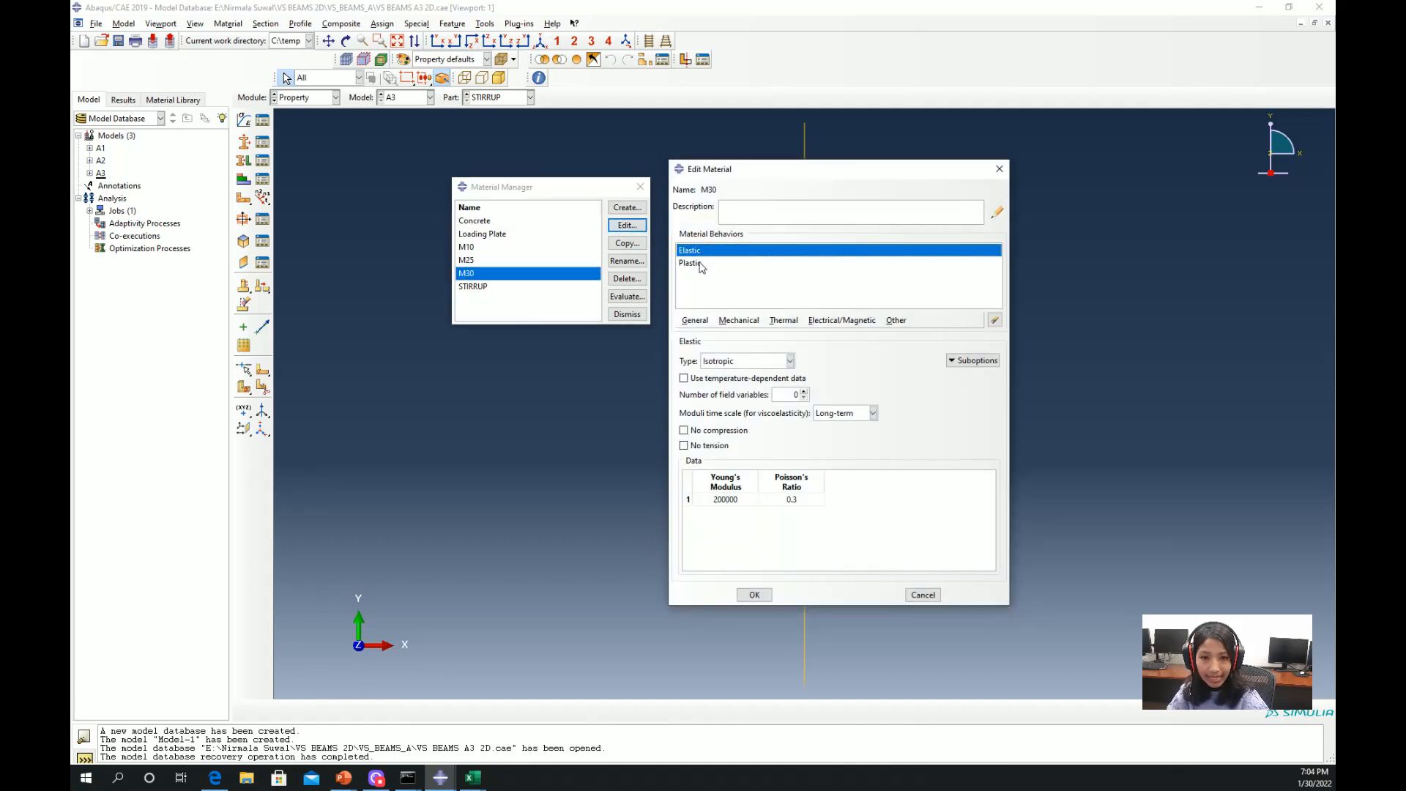
left_click(699, 265)
Examine the elastic and plastic properties of the STIRRUP material and close the material list
left_click(478, 288)
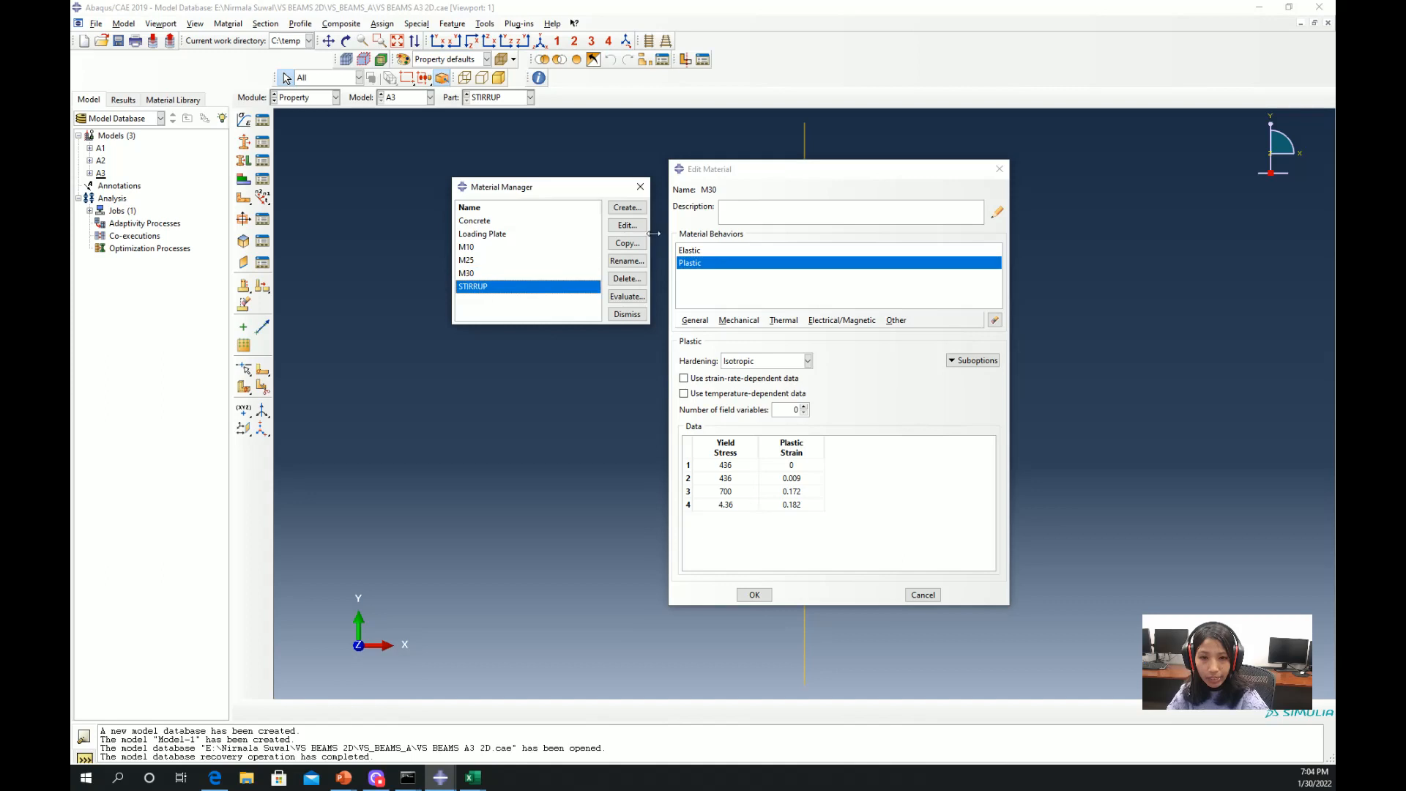
left_click(627, 226)
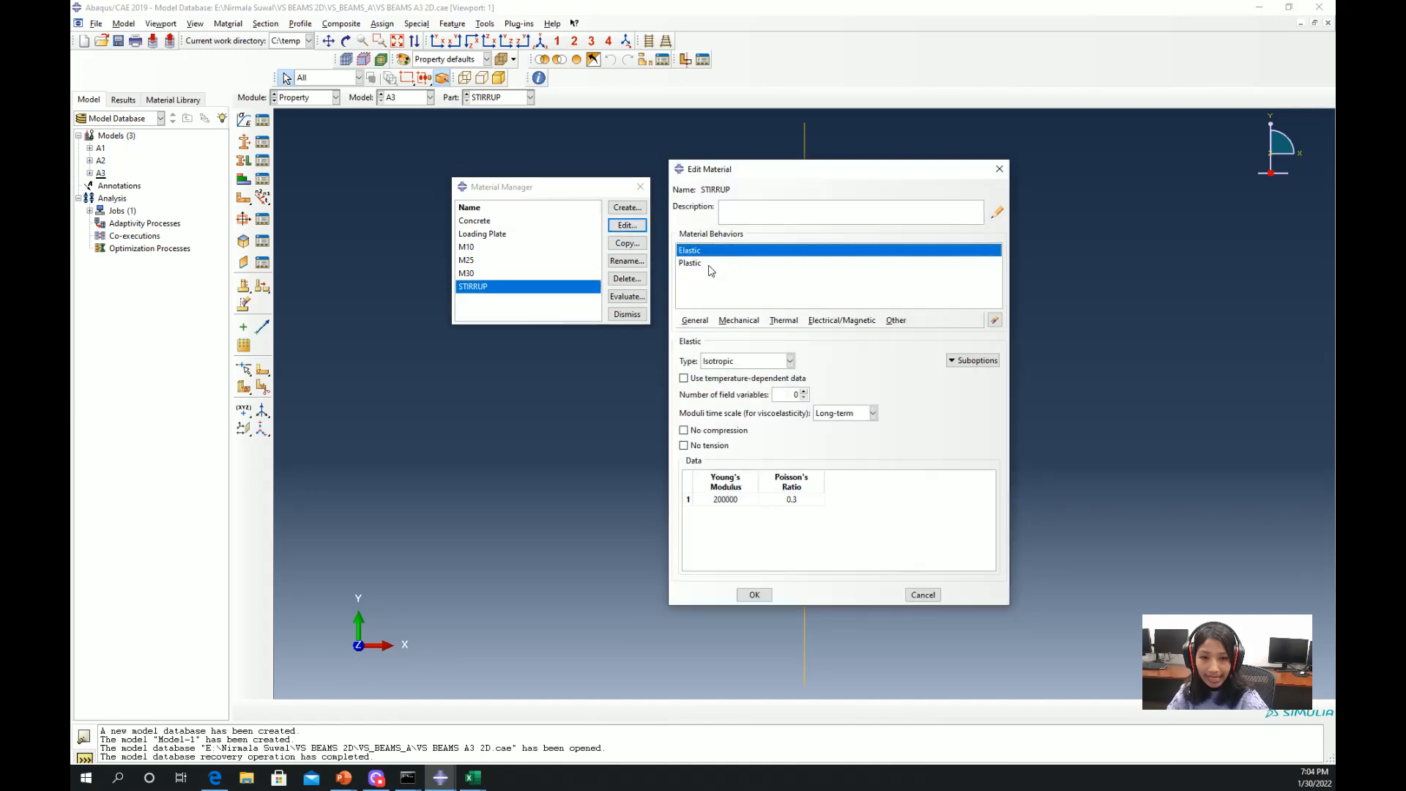
left_click(713, 265)
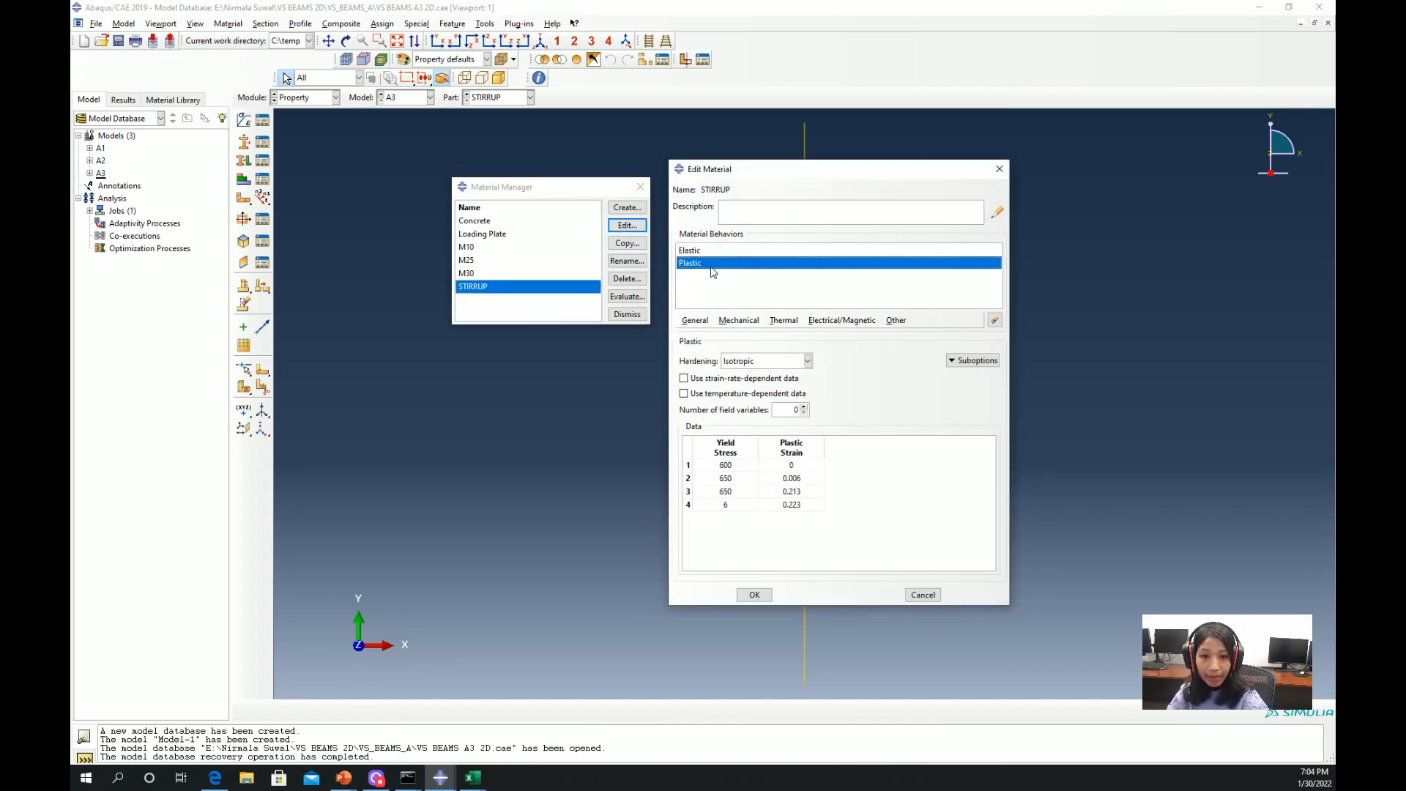
left_click(756, 595)
left_click(626, 315)
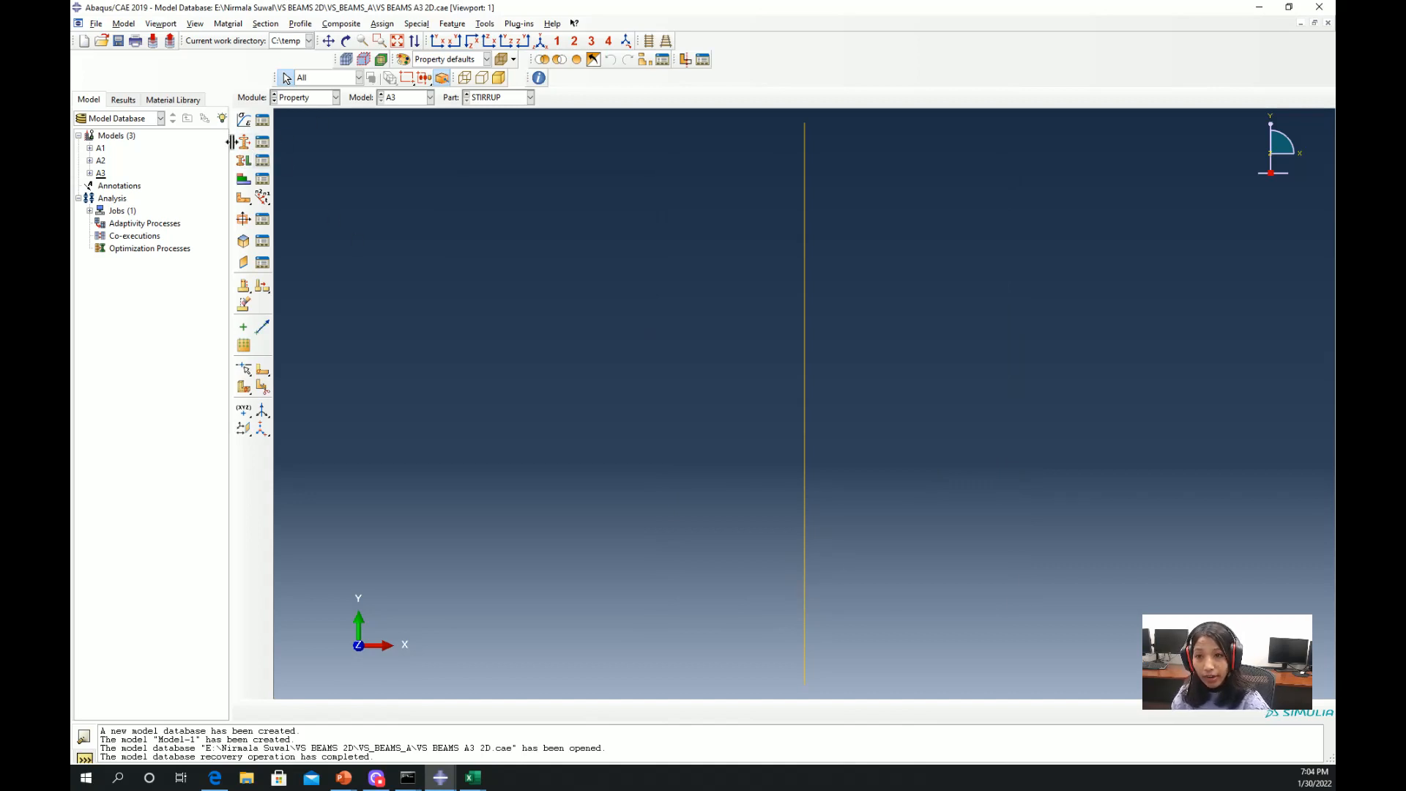
Examine the assigned material and plane stress/strain thickness of the CONCRETE-1 section
left_click(265, 145)
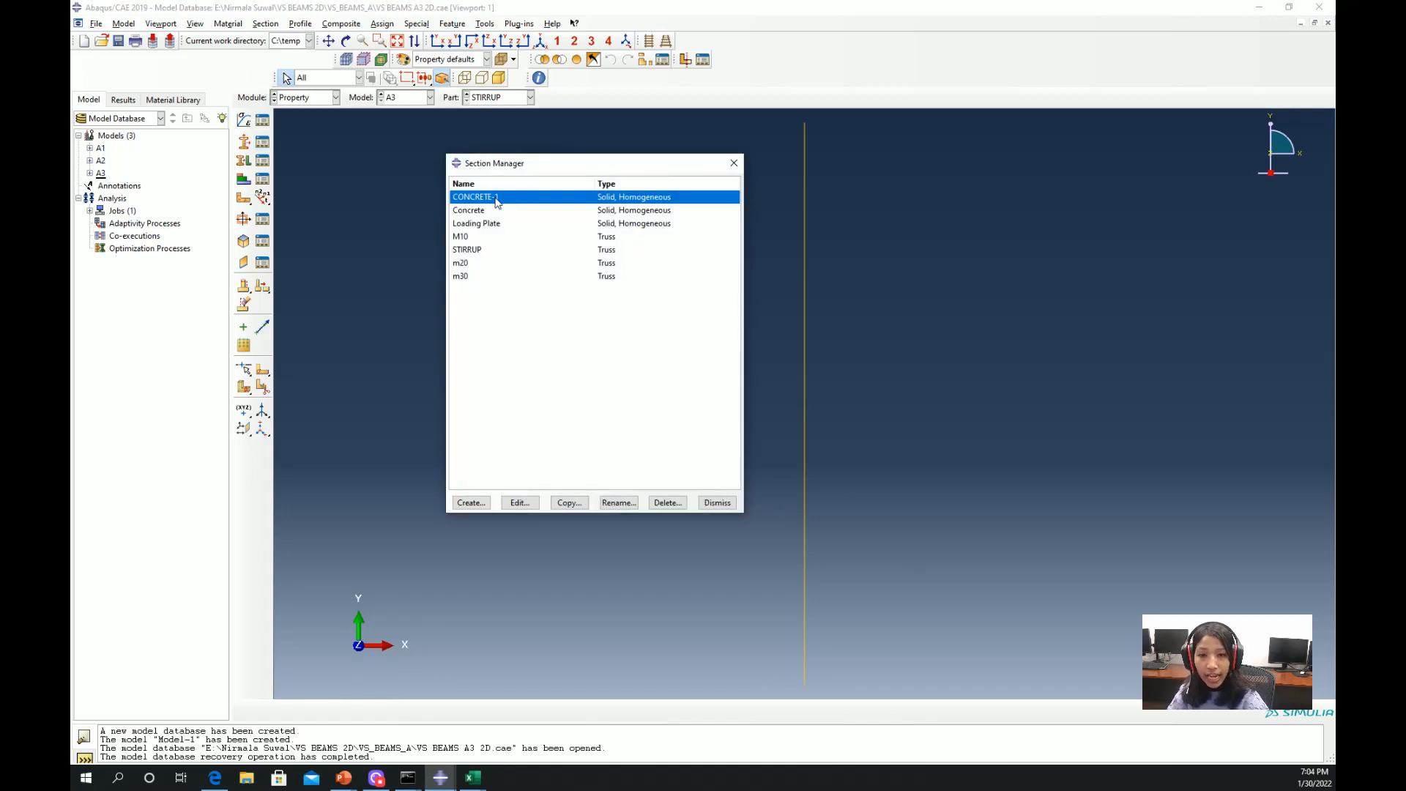
left_click(521, 506)
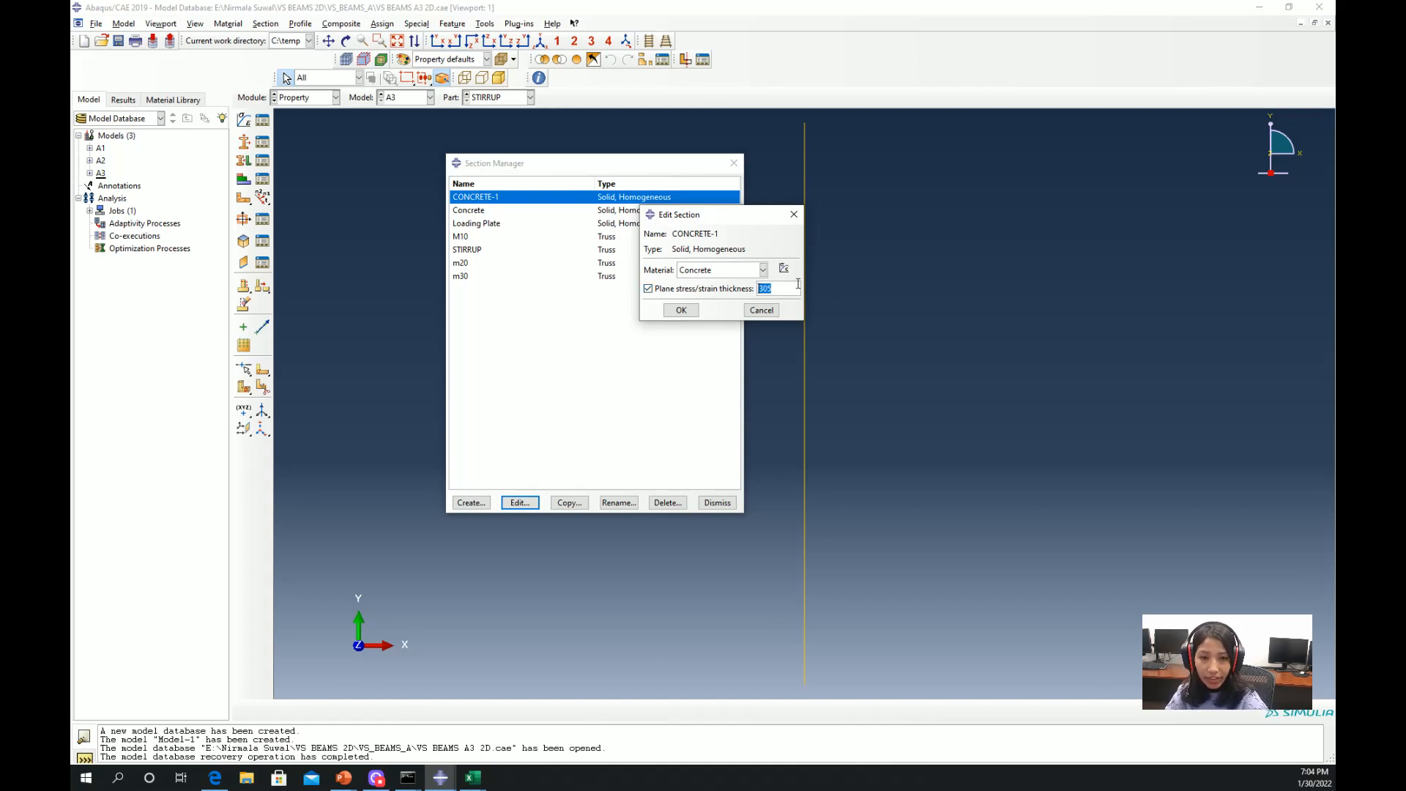
left_click(681, 309)
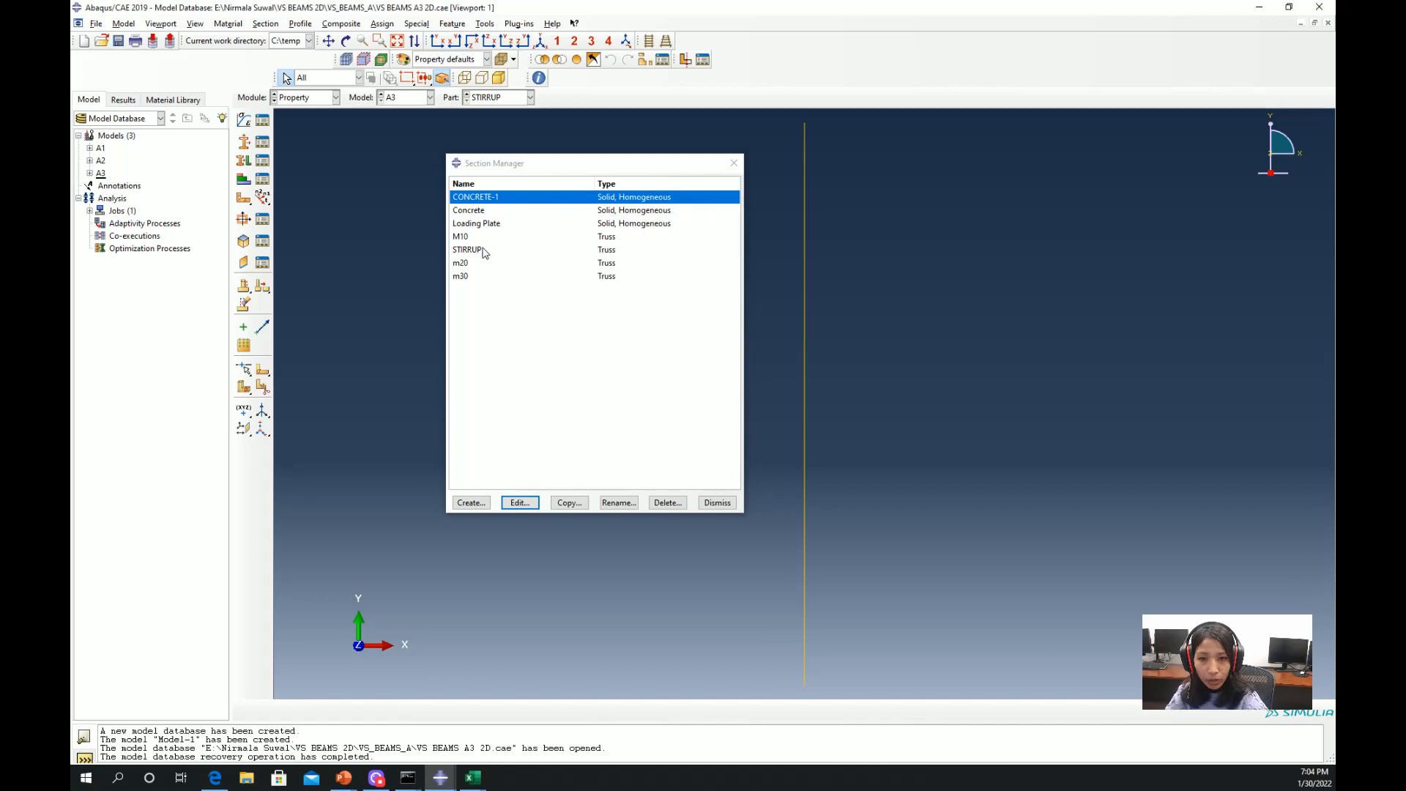
Set the Loading Plate section's material to Loading Plate and accept the section definition
left_click_drag(498, 223, 498, 236)
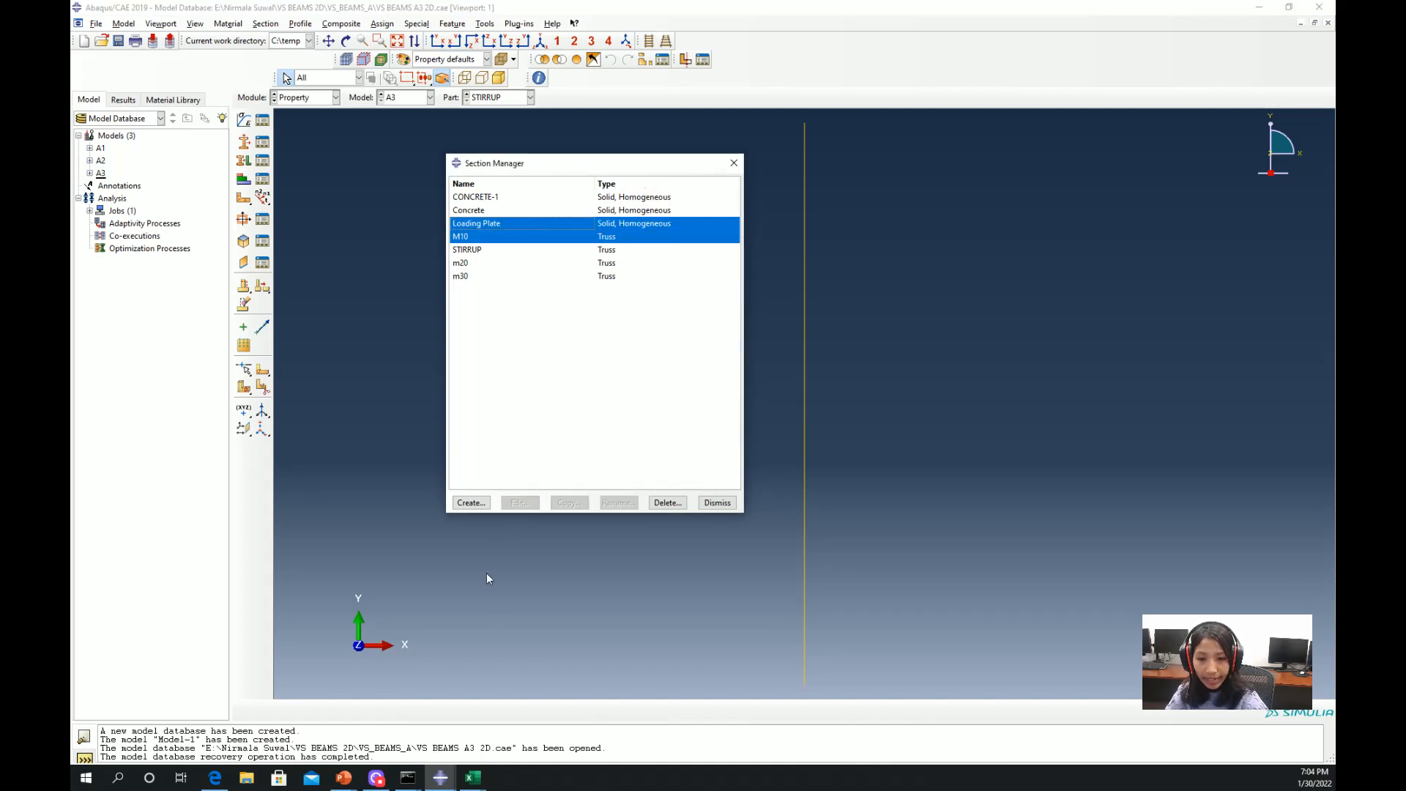
left_click(486, 223)
left_click(519, 503)
left_click(719, 301)
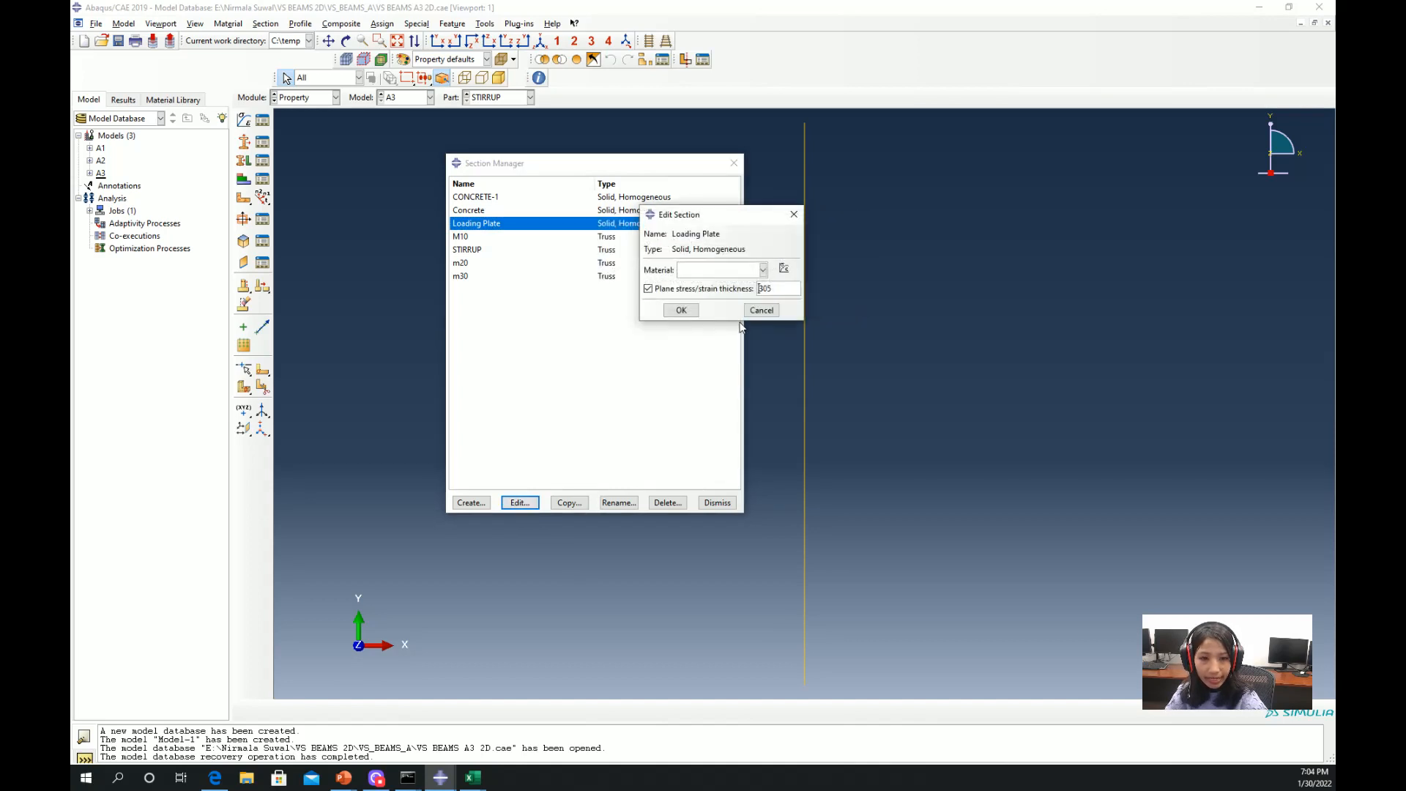
left_click(731, 270)
left_click(721, 293)
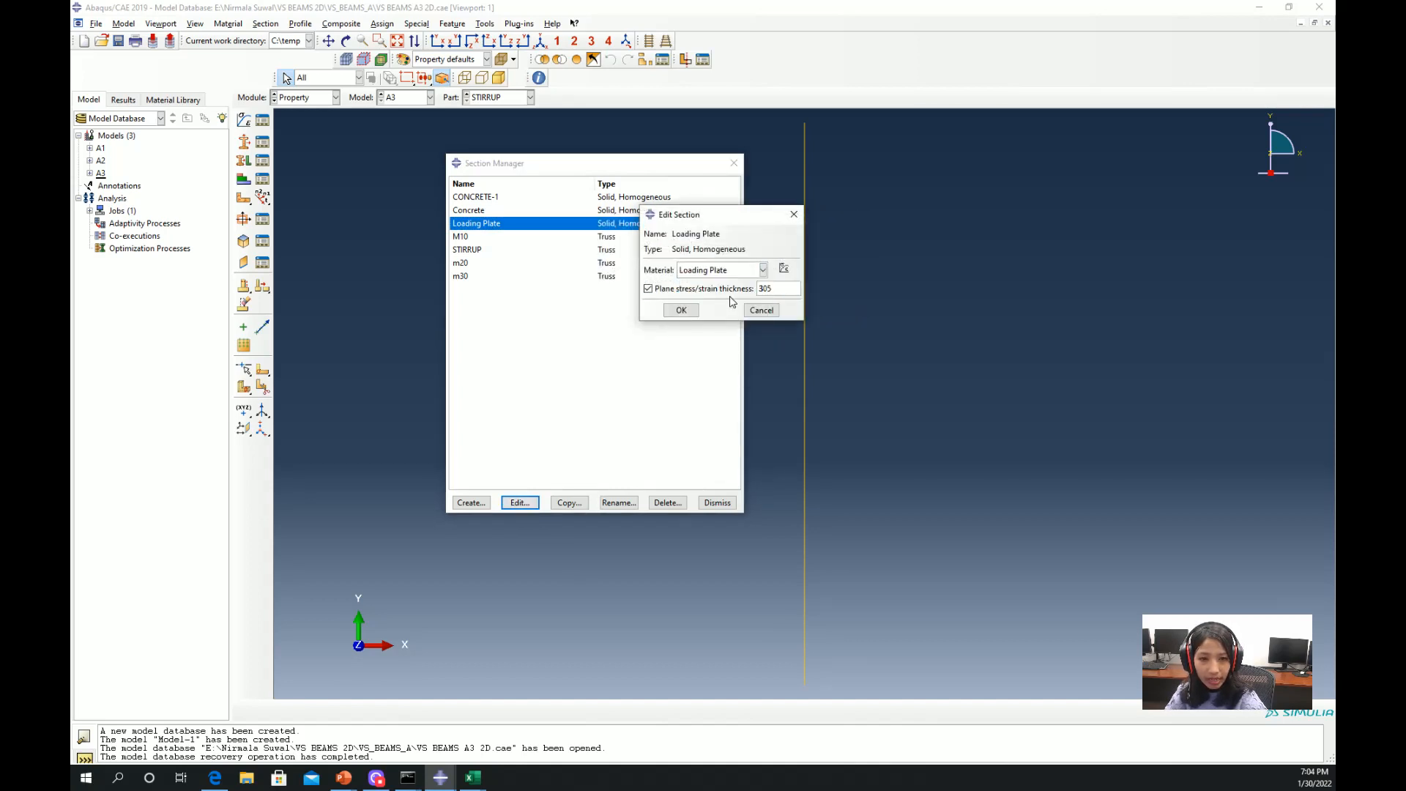
left_click(681, 310)
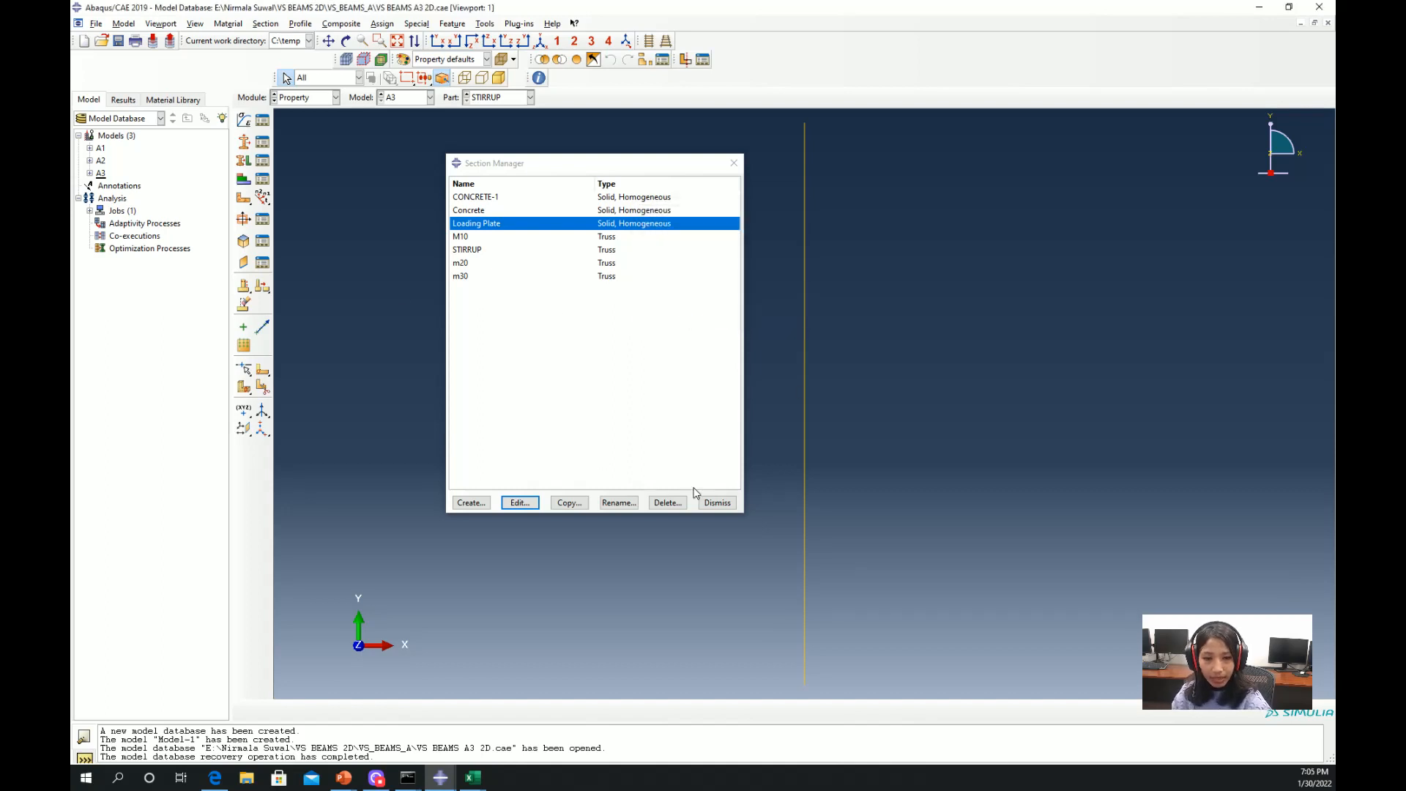
Examine the material and cross-sectional area of the M10 truss section, then close the section list
left_click(469, 237)
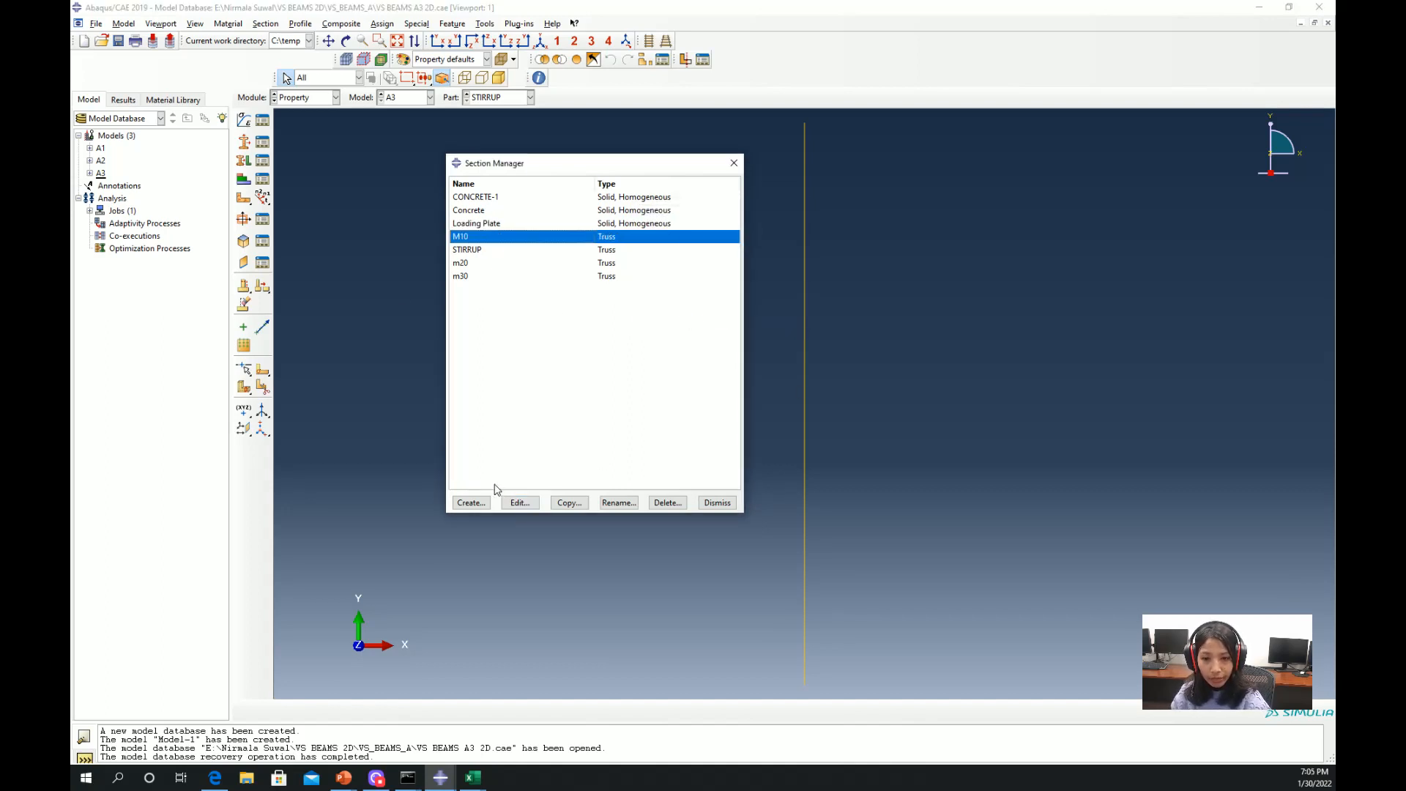
left_click(518, 502)
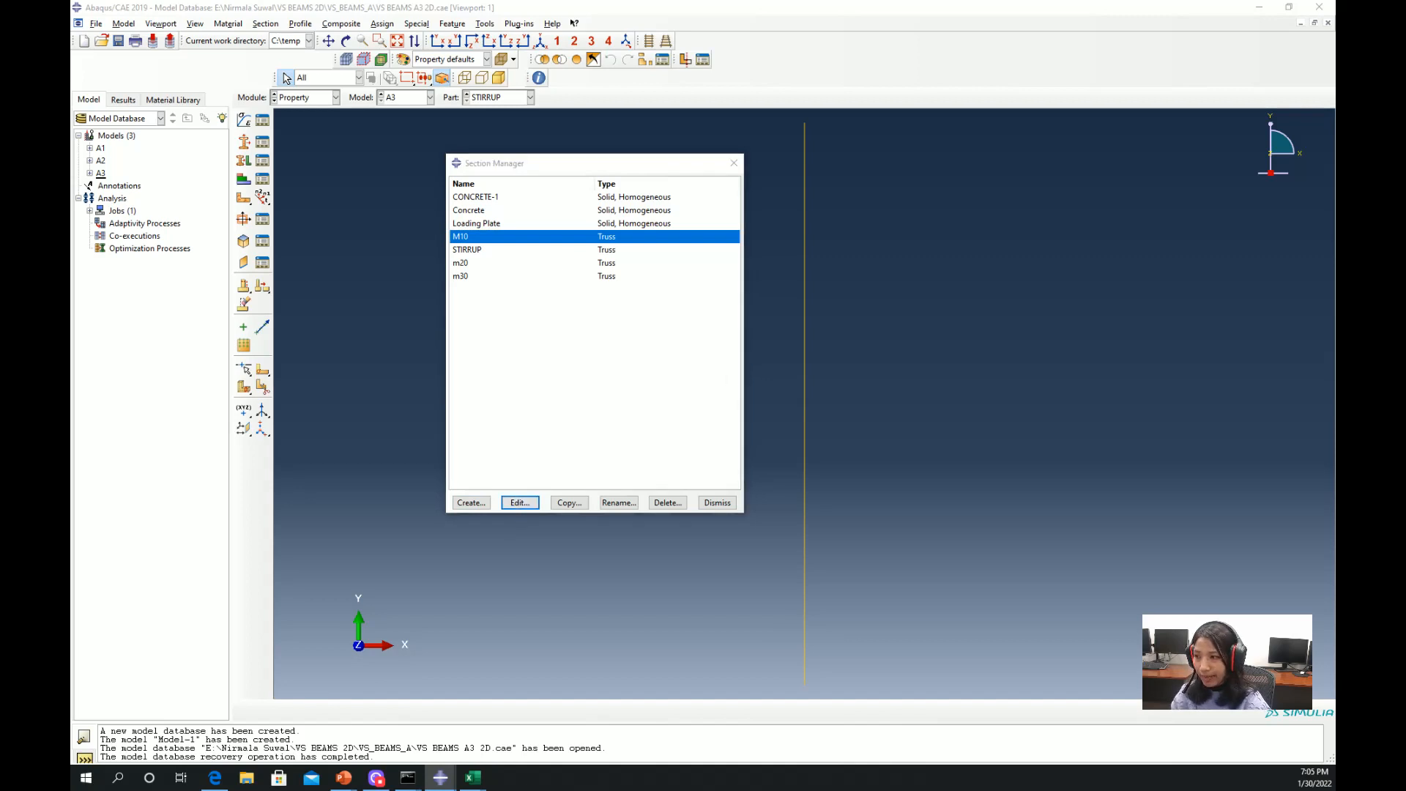
left_click_drag(709, 193, 976, 242)
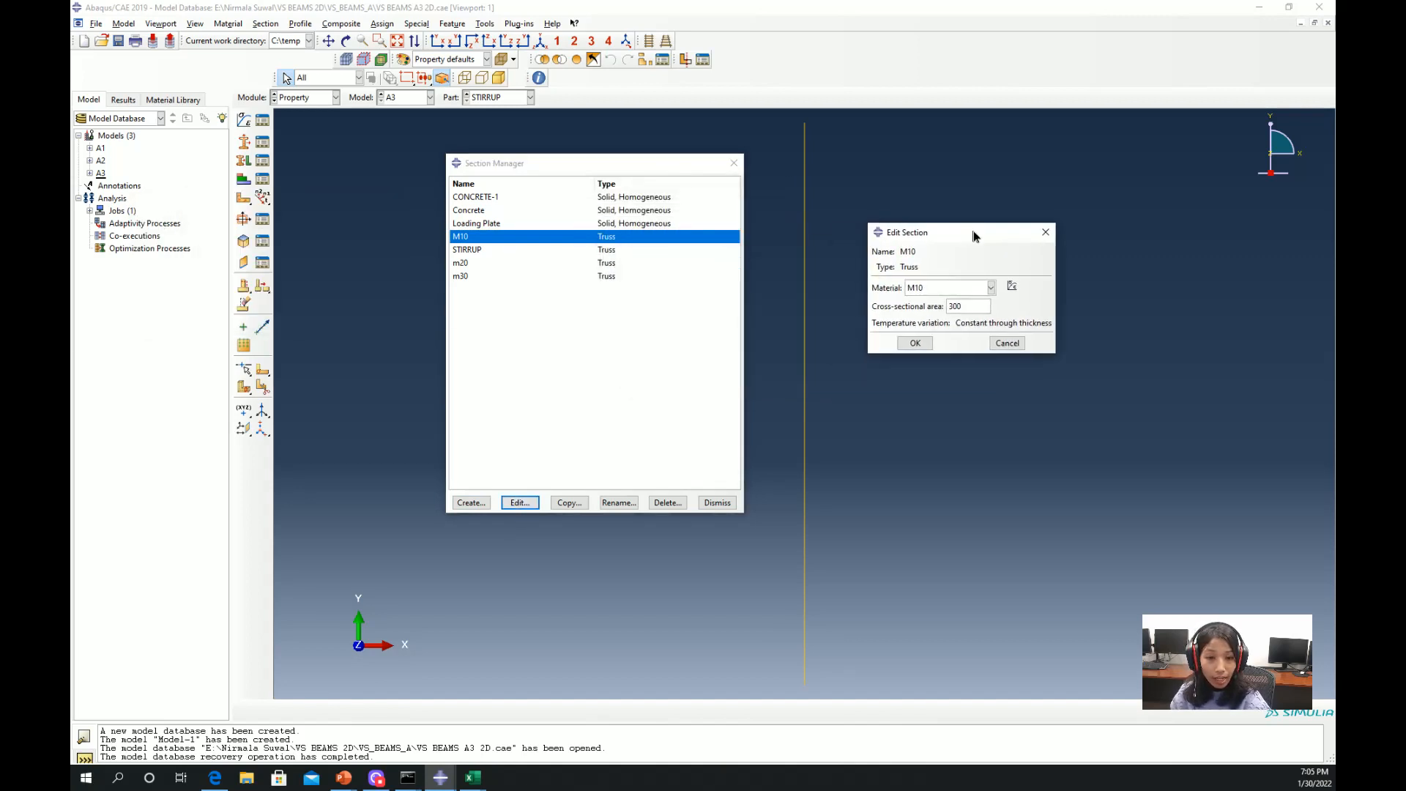
double_click(970, 310)
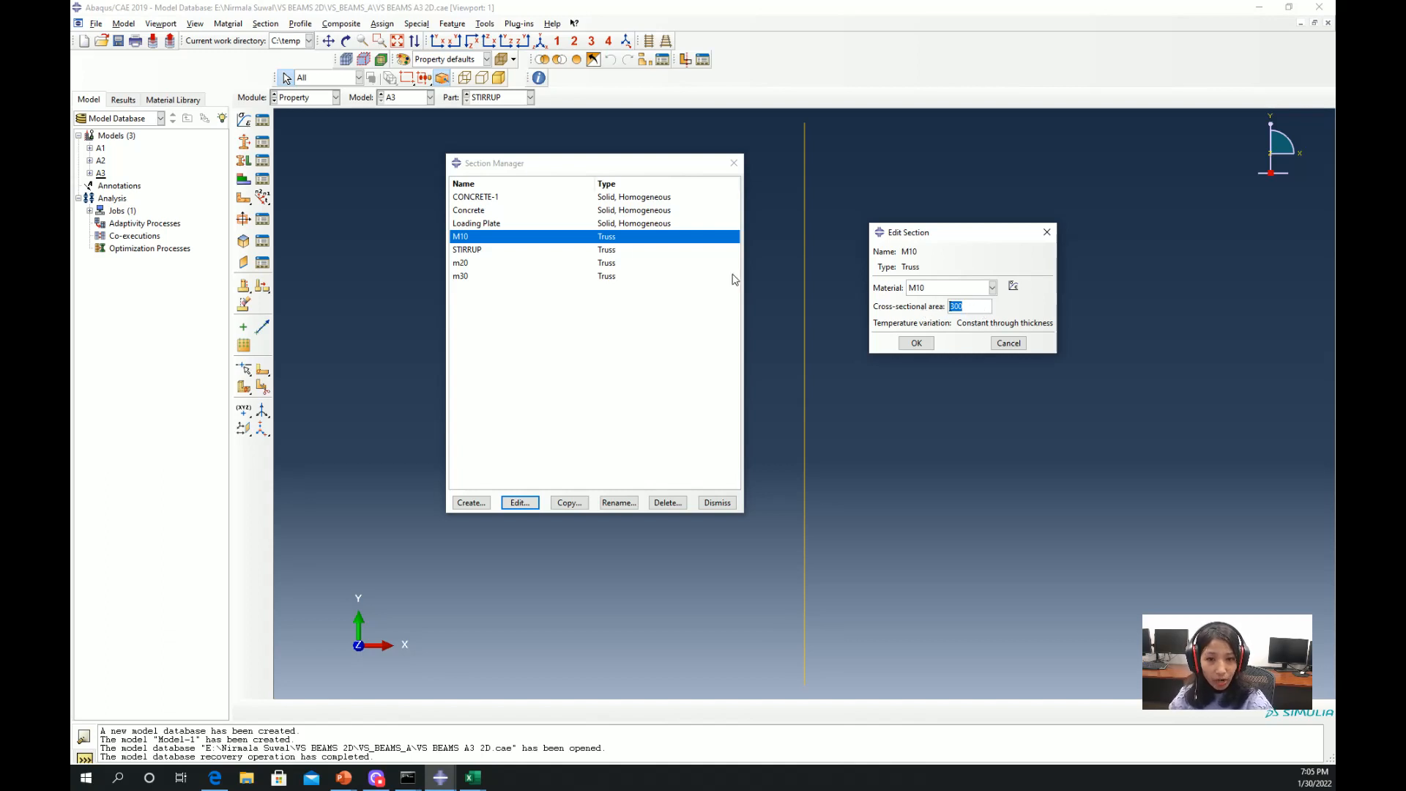
left_click(921, 346)
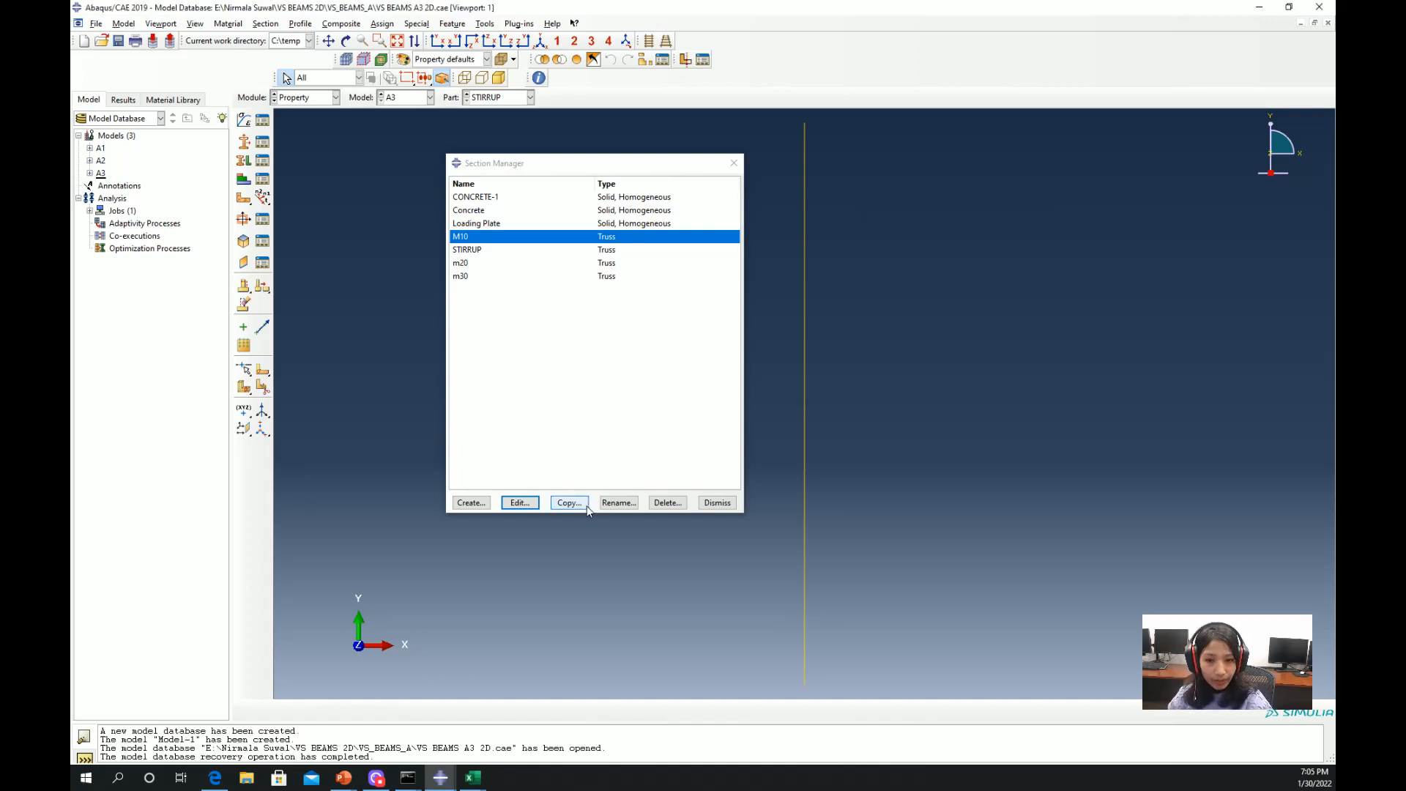
left_click(717, 503)
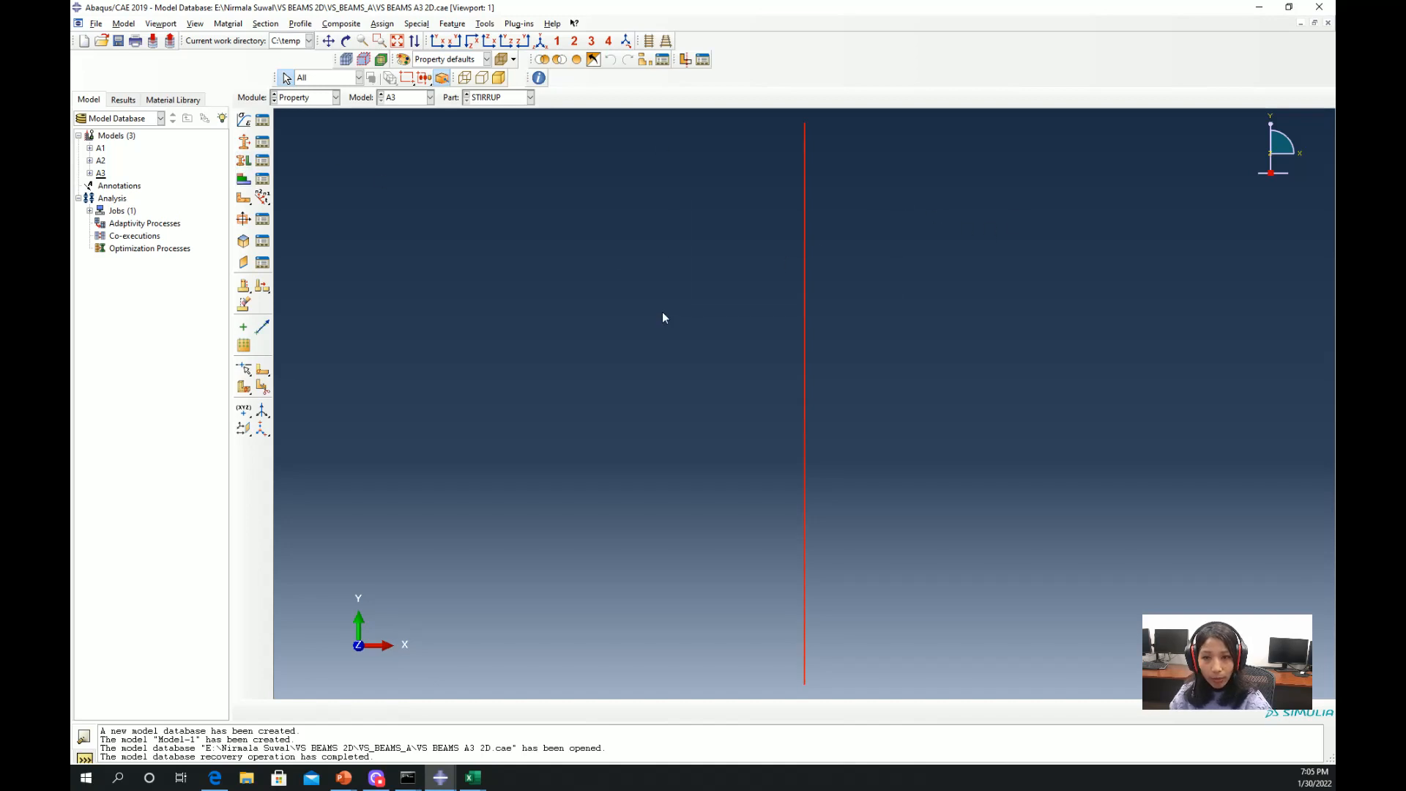
Assign the STIRRUP truss section to the whole line of the STIRRUP part
left_click(244, 163)
left_click_drag(983, 235, 534, 388)
left_click(546, 710)
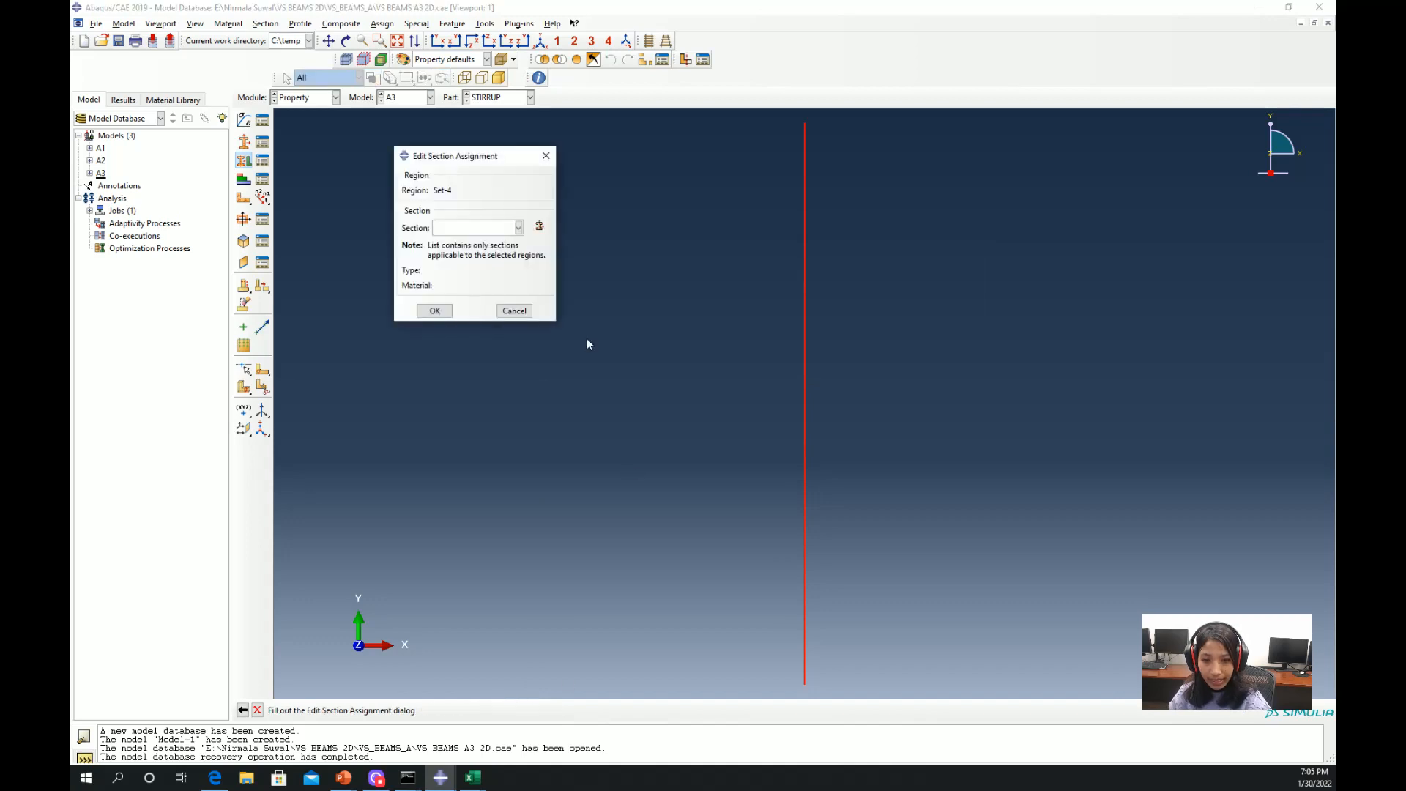
left_click(458, 228)
left_click(461, 281)
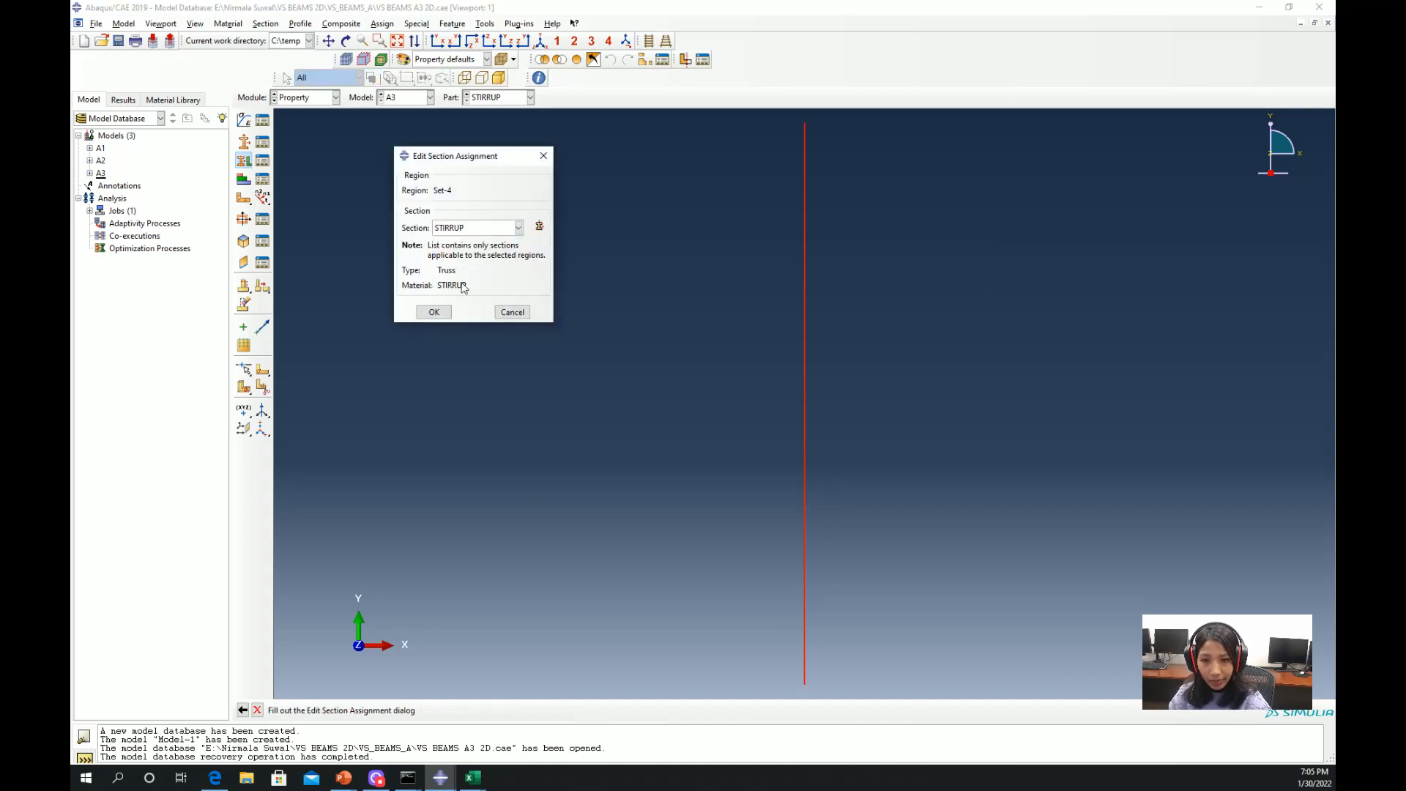
left_click(434, 312)
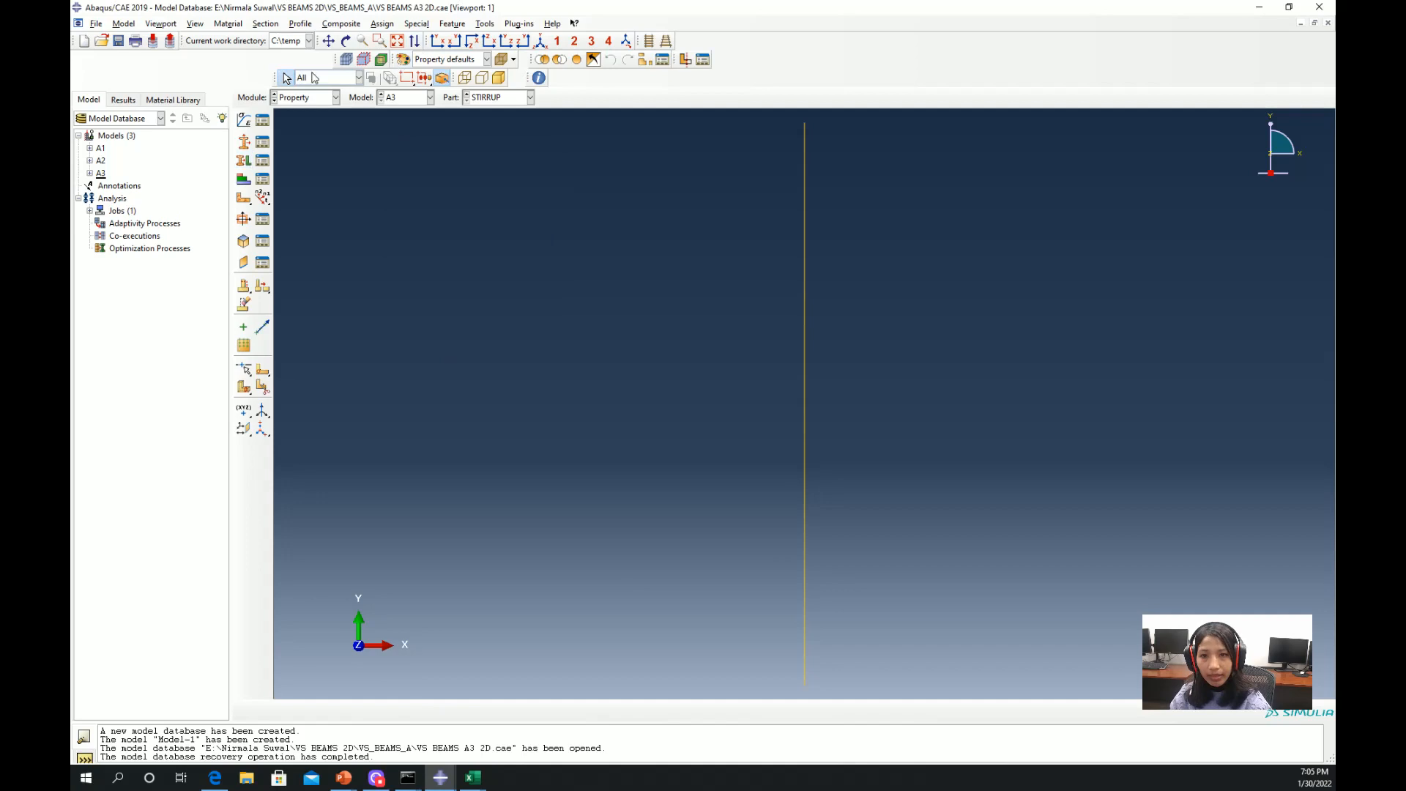
Inspect the Concrete part in the Property and Part modules, and return to the Property module
left_click(479, 99)
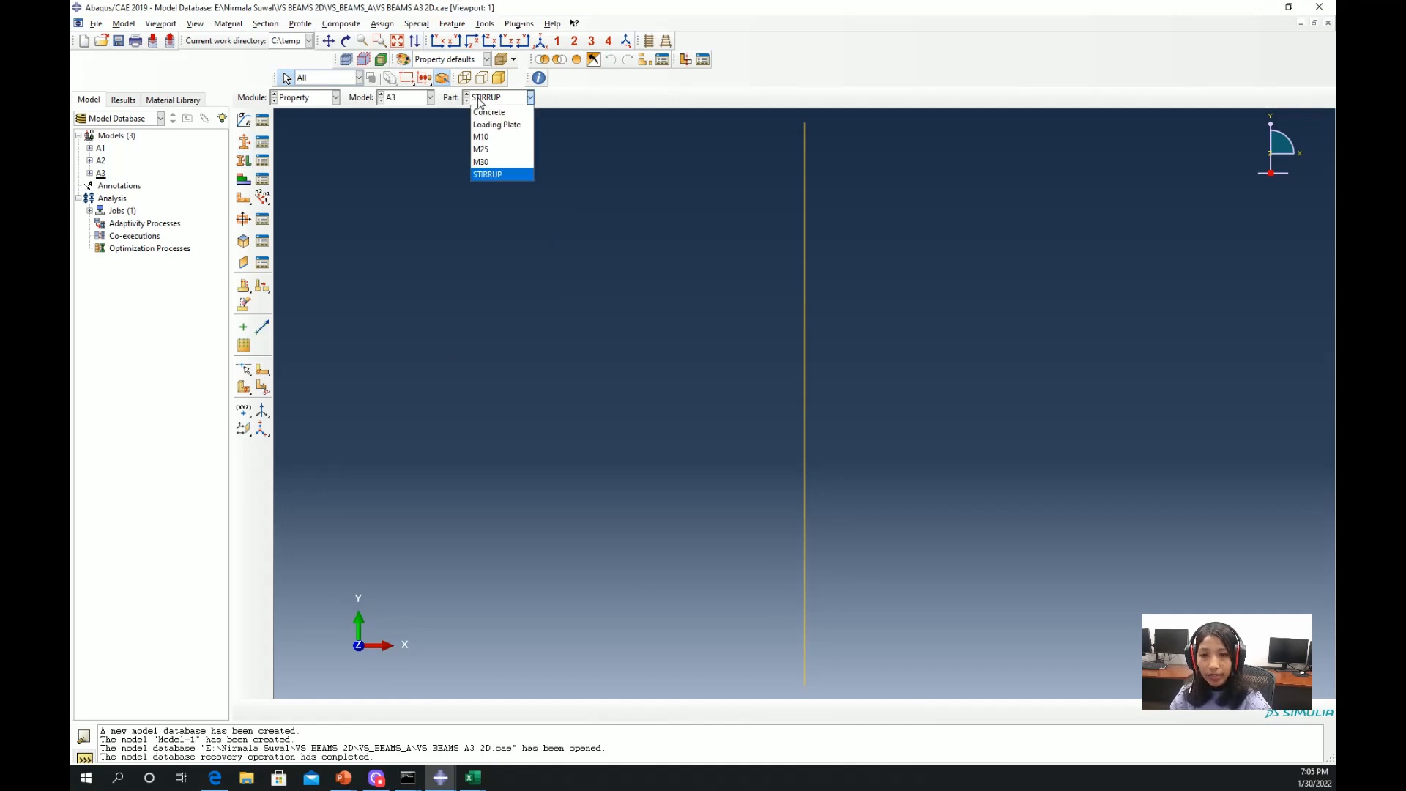
left_click(500, 110)
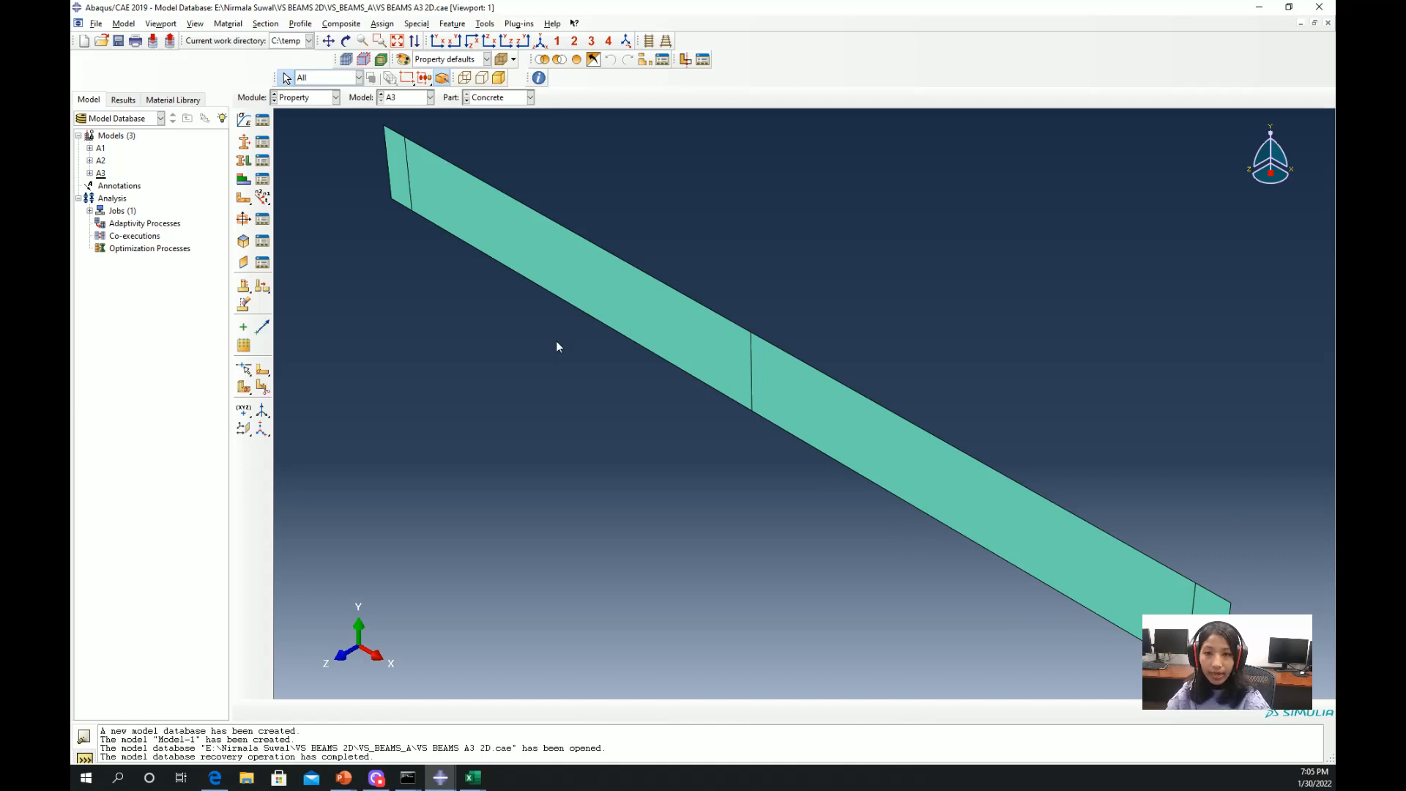
left_click(304, 98)
left_click(301, 111)
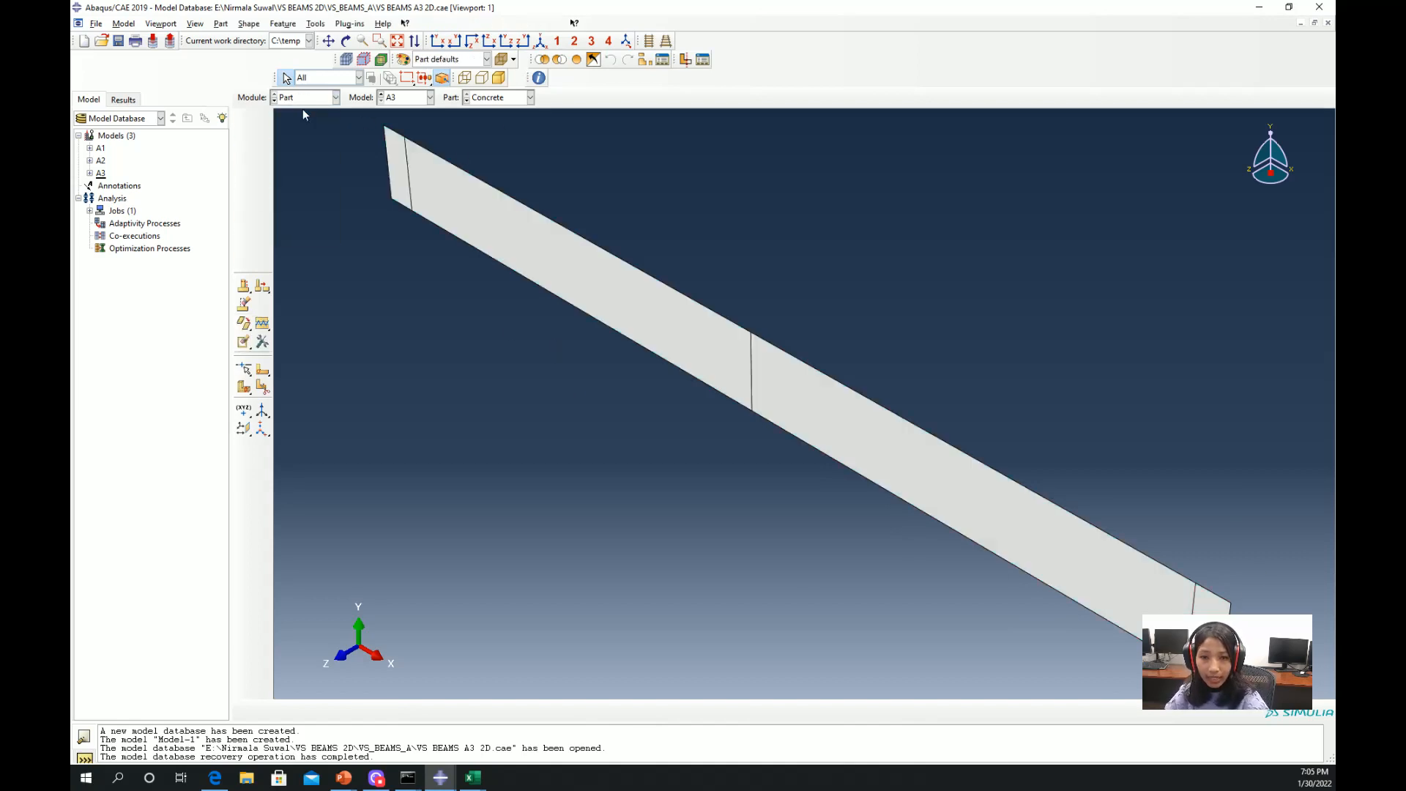
left_click(311, 99)
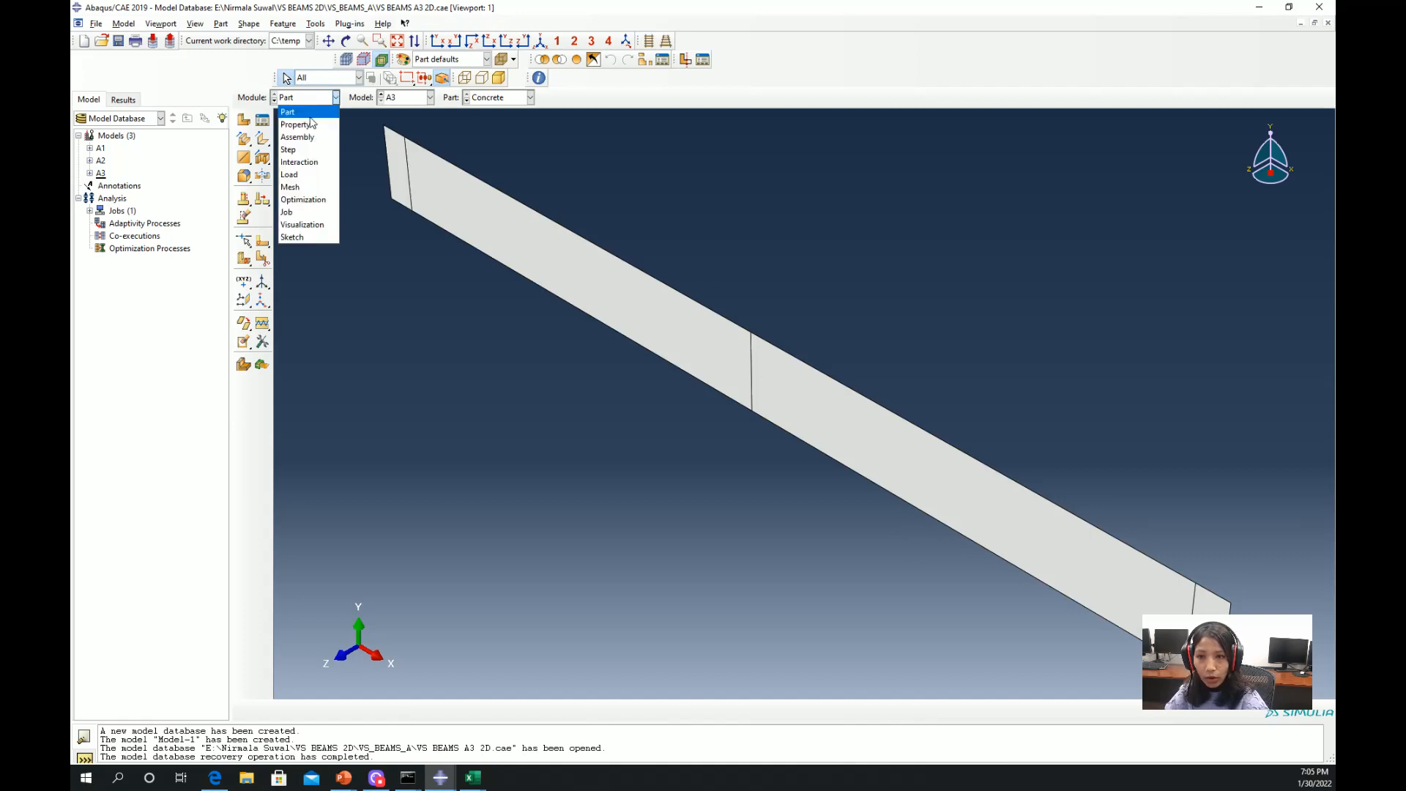
left_click(300, 124)
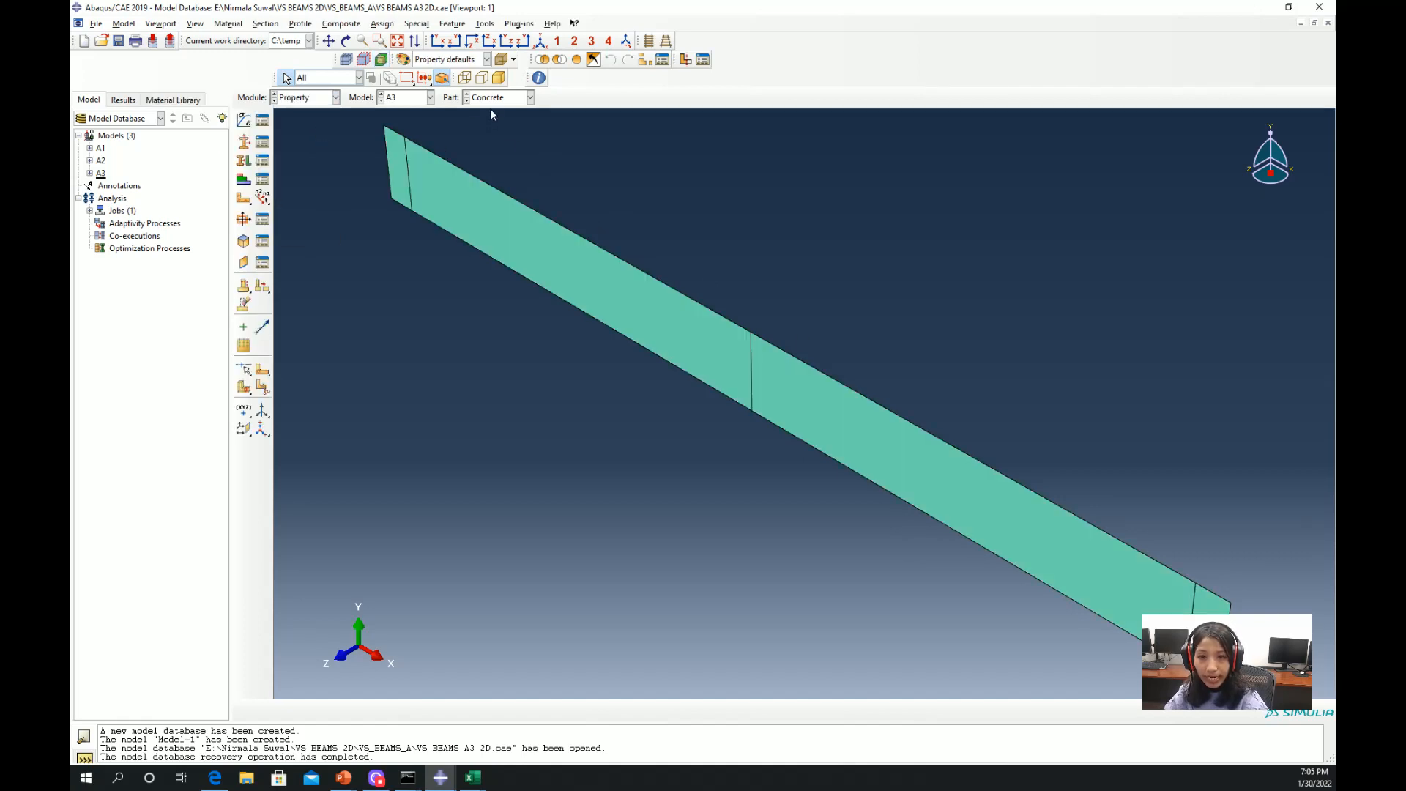
Inspect the section assignment colouring of the Loading Plate and M25 parts
left_click(525, 98)
left_click(505, 123)
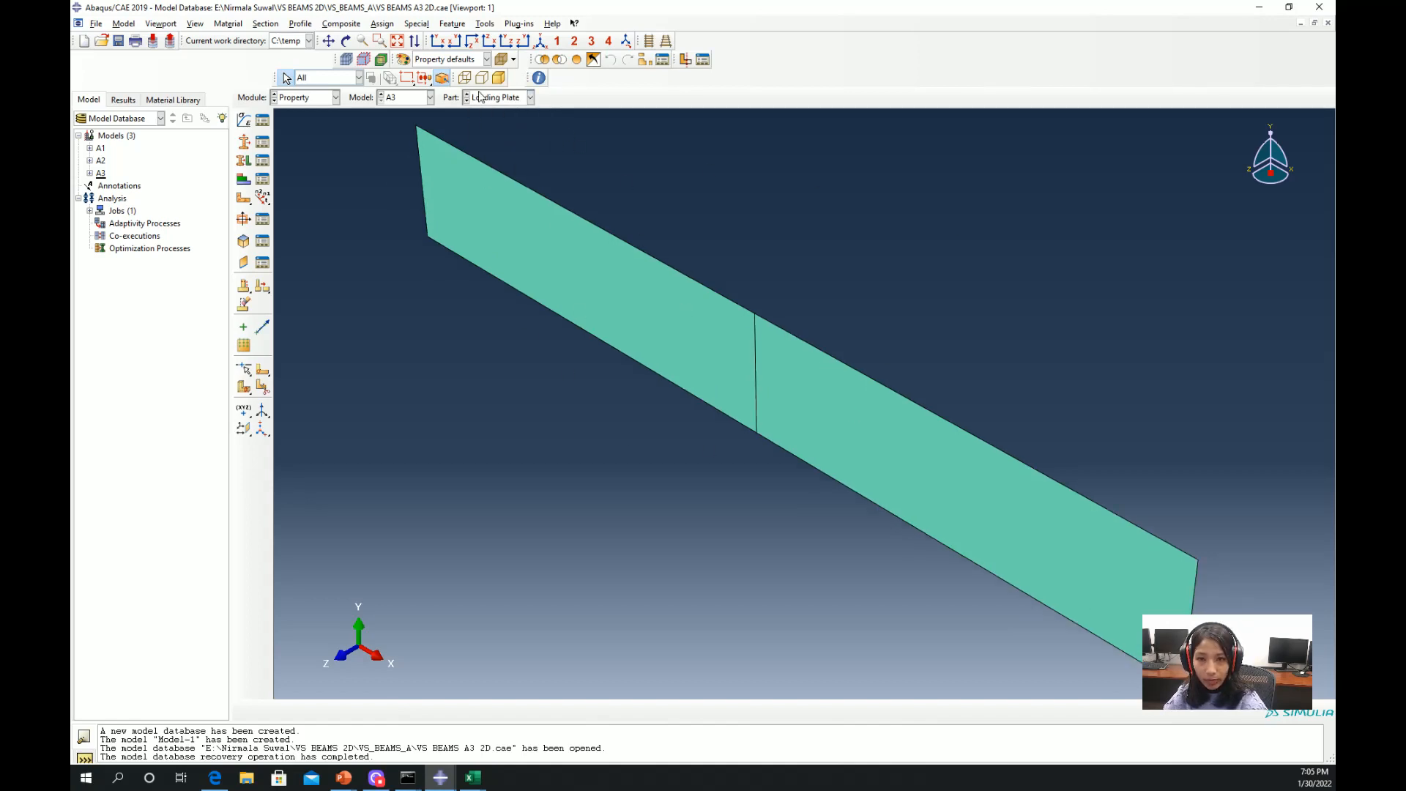
left_click(503, 103)
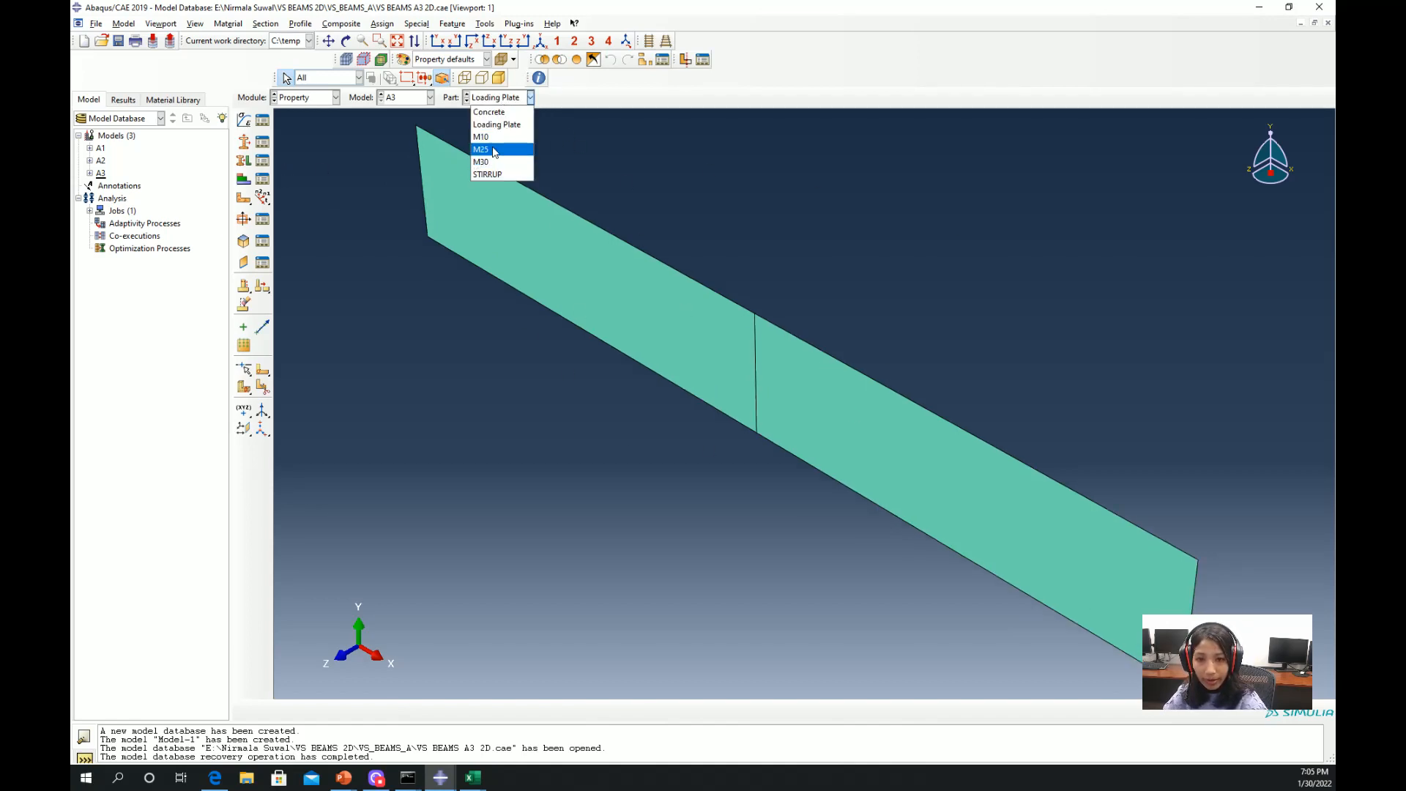
left_click(498, 150)
Show the beam in the Assembly module and turn on translucency to reveal the embedded reinforcement
left_click(301, 103)
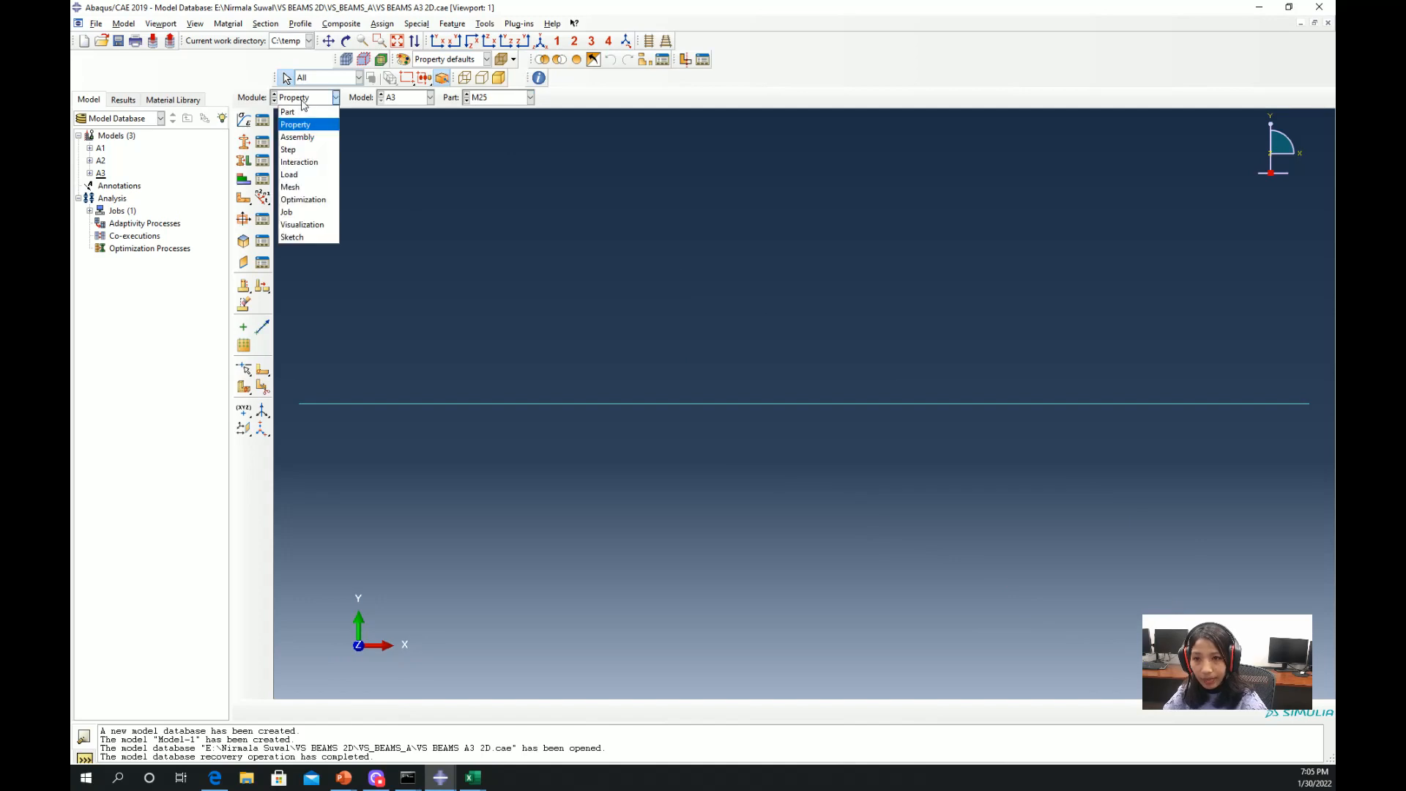
left_click(315, 138)
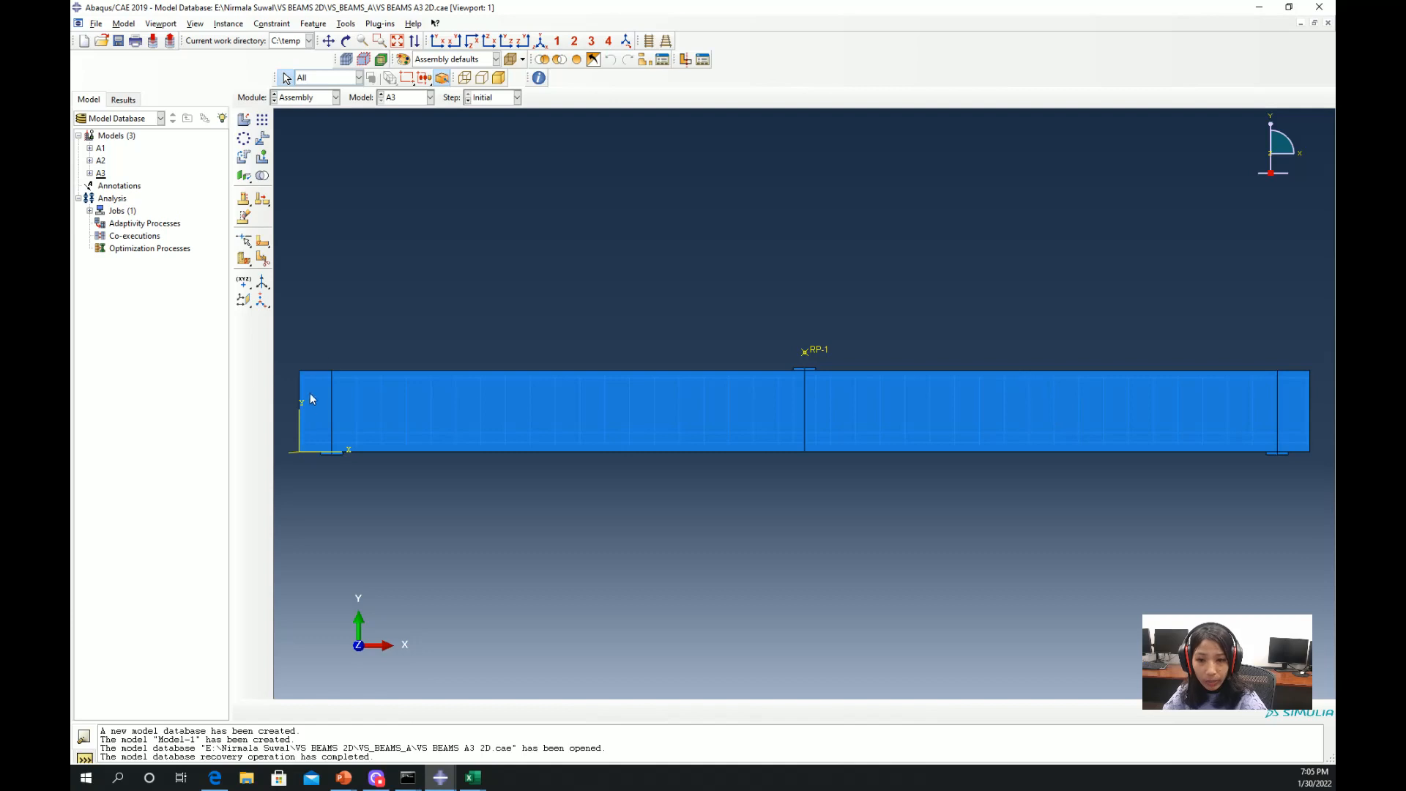
left_click(594, 60)
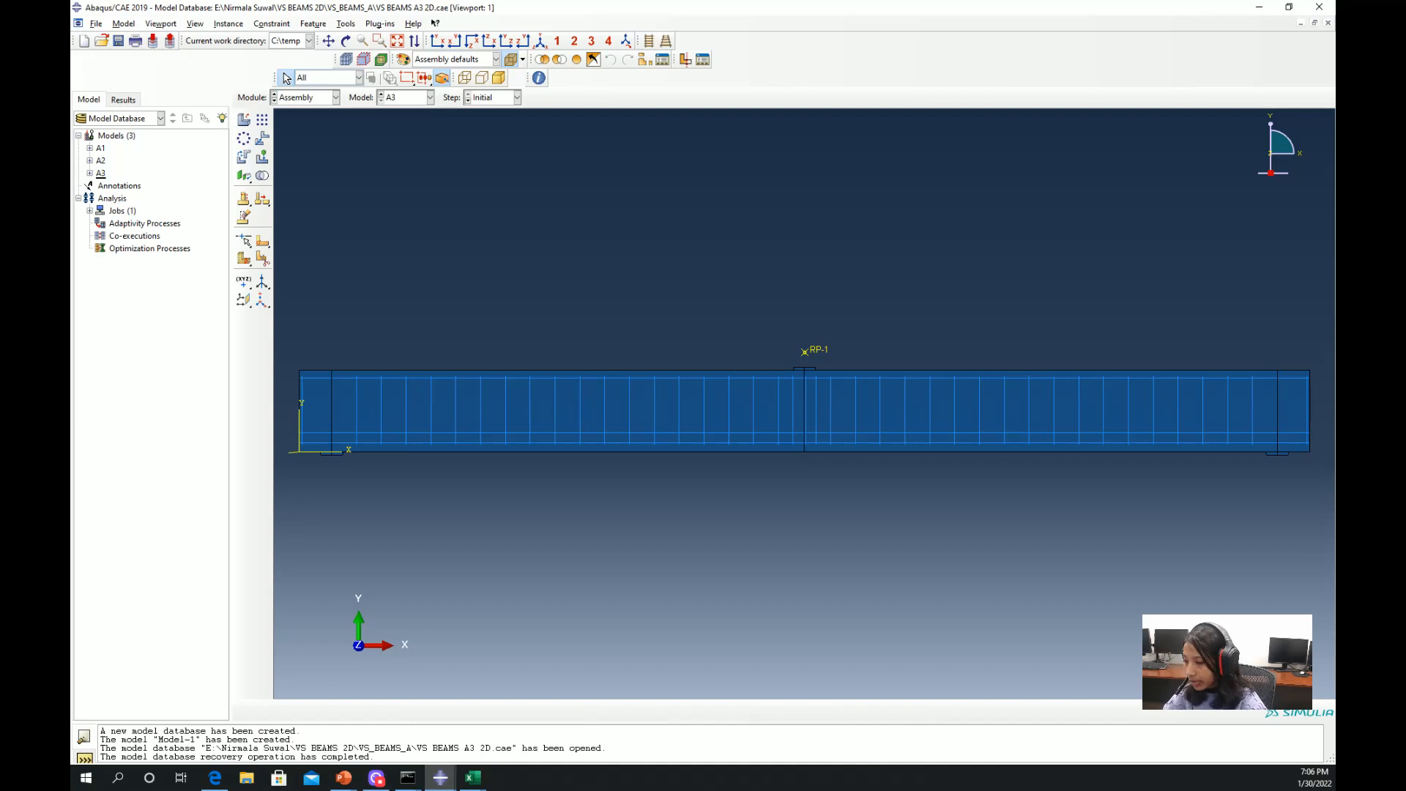
Switch to the Vecchio and Shim paper in the browser, examine the Toronto beams' cross-section and elevation details, and return to Abaqus
left_click(214, 778)
scroll(515, 694, "down", 14)
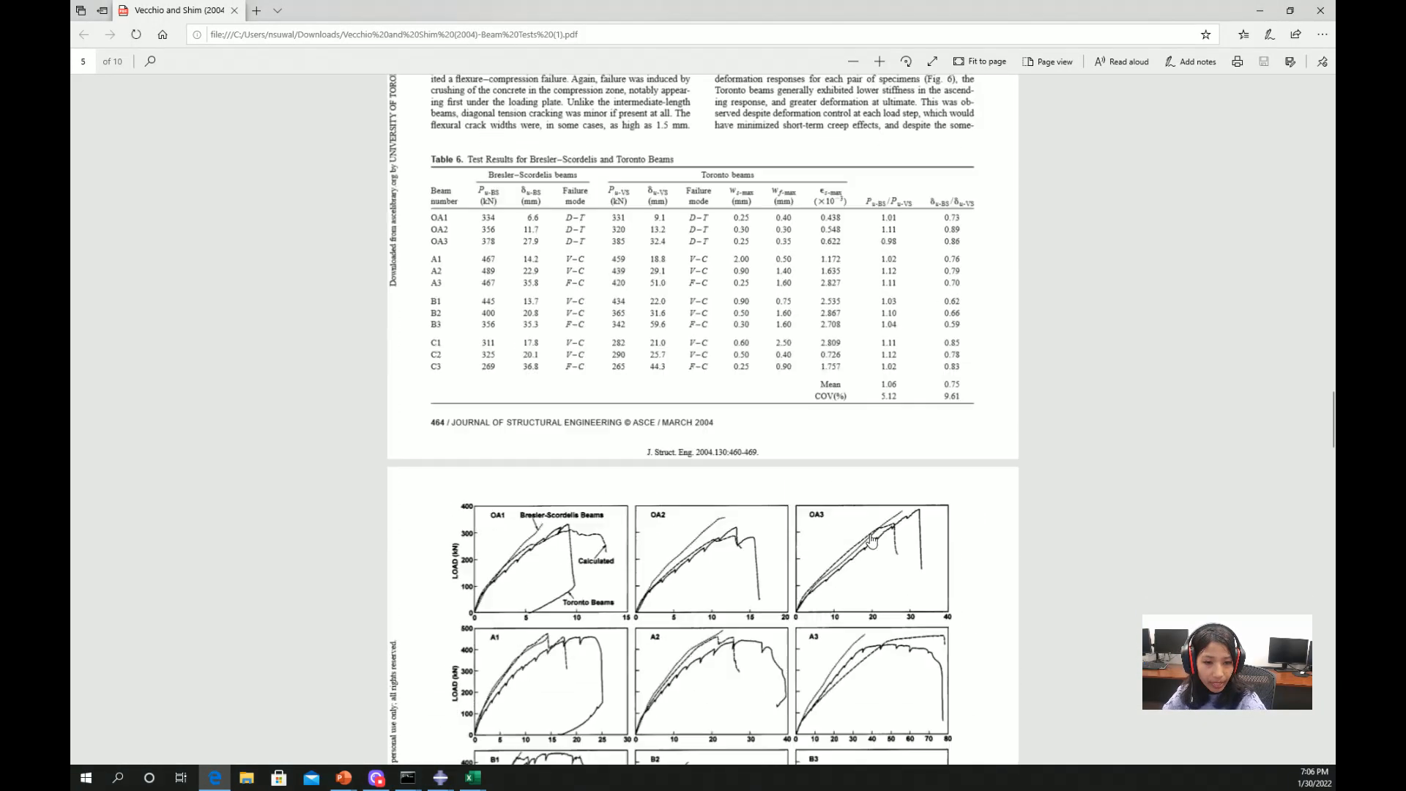
scroll(968, 522, "up", 15)
scroll(968, 523, "up", 2, "ctrl")
scroll(968, 523, "up", 15)
scroll(968, 523, "down", 3, "ctrl")
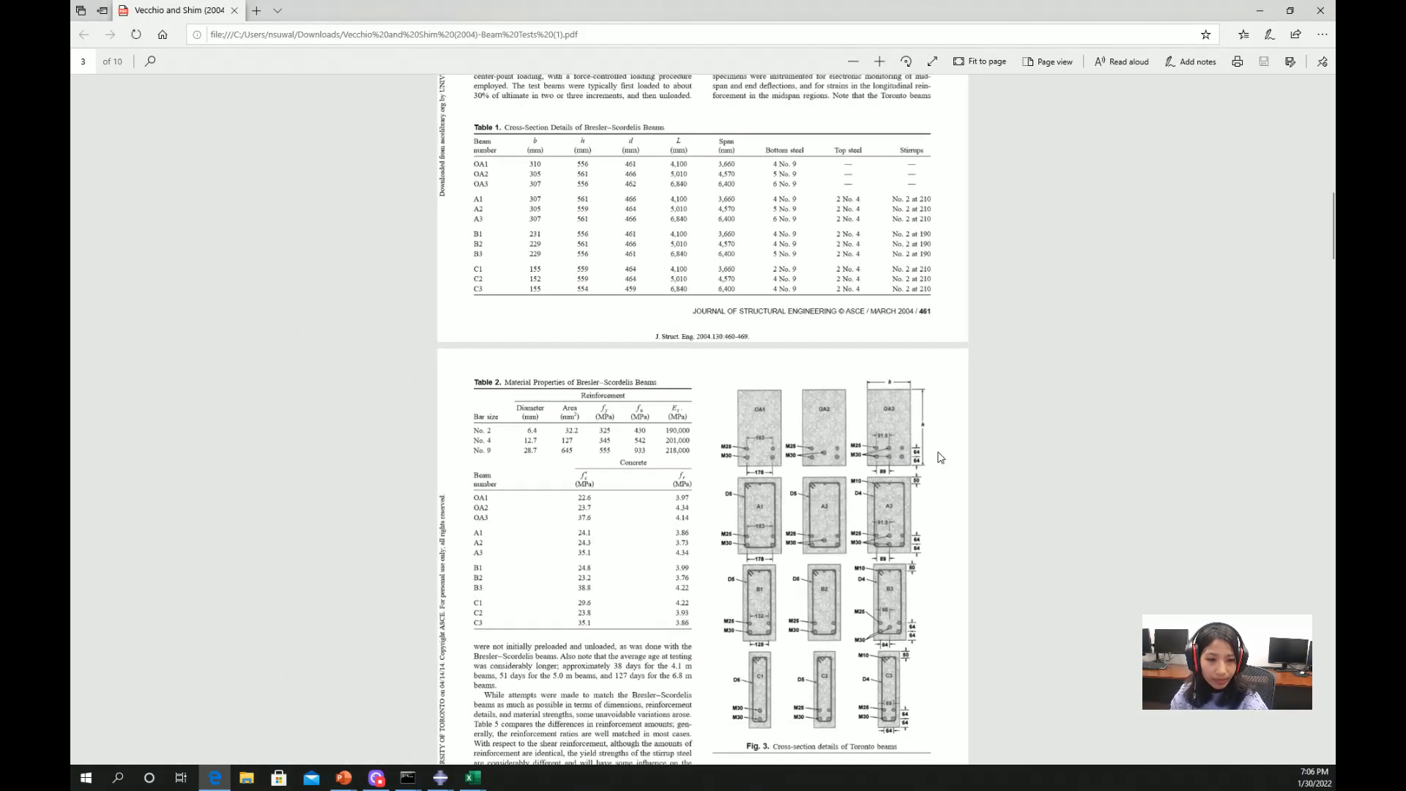
scroll(872, 425, "down", 6)
scroll(806, 443, "up", 2, "ctrl")
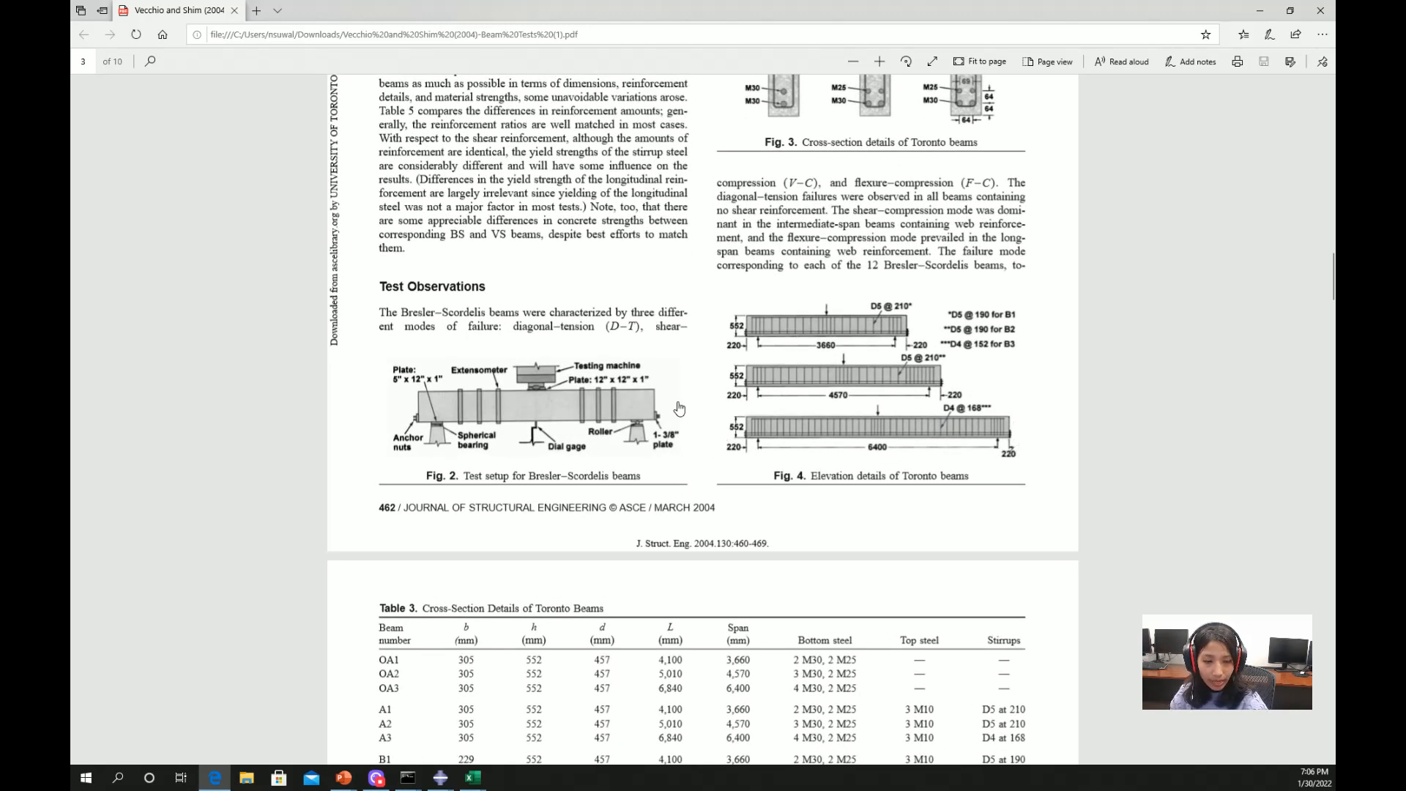
left_click(1260, 11)
Review the basic and incrementation settings of the Static, General analysis step in the Step module, and close the step manager
left_click(287, 99)
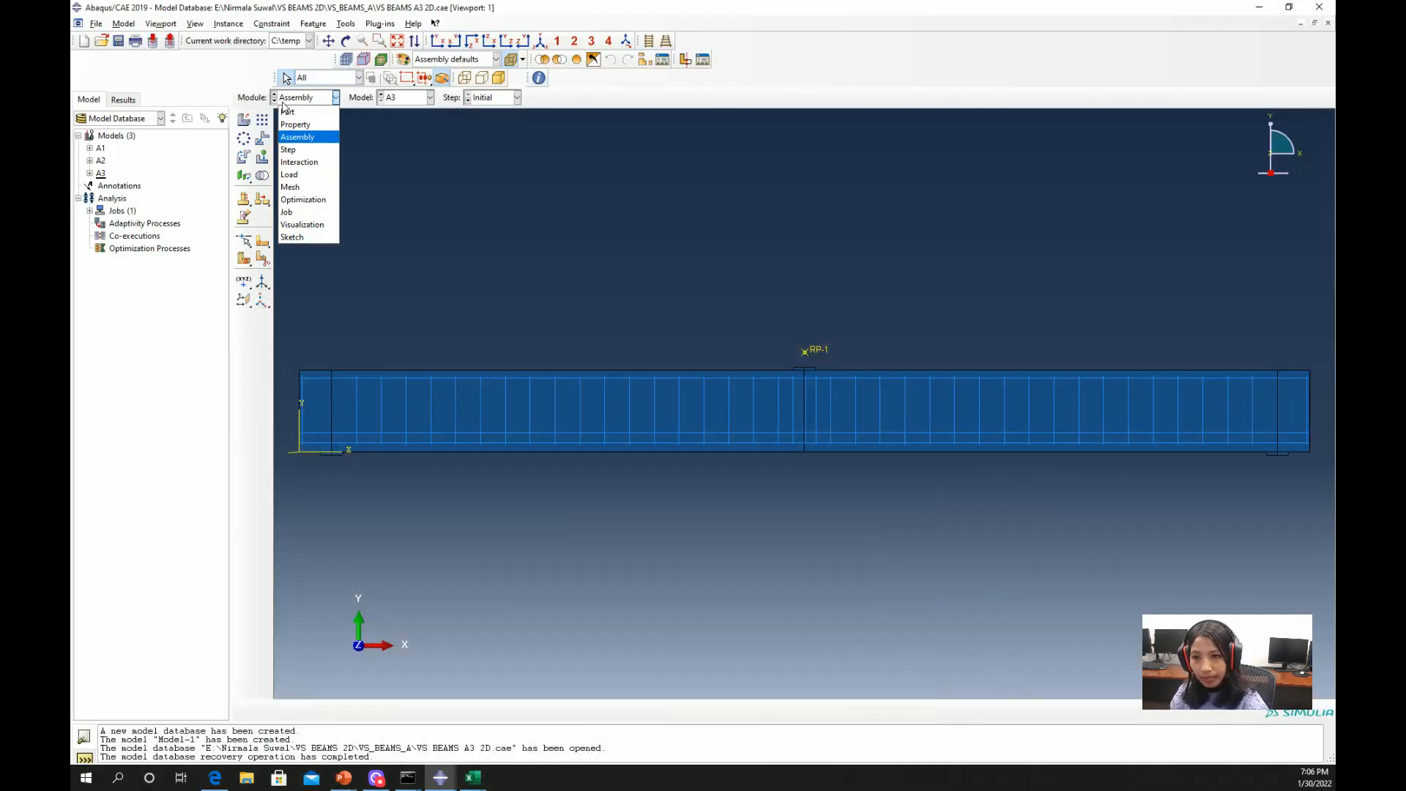
left_click(293, 151)
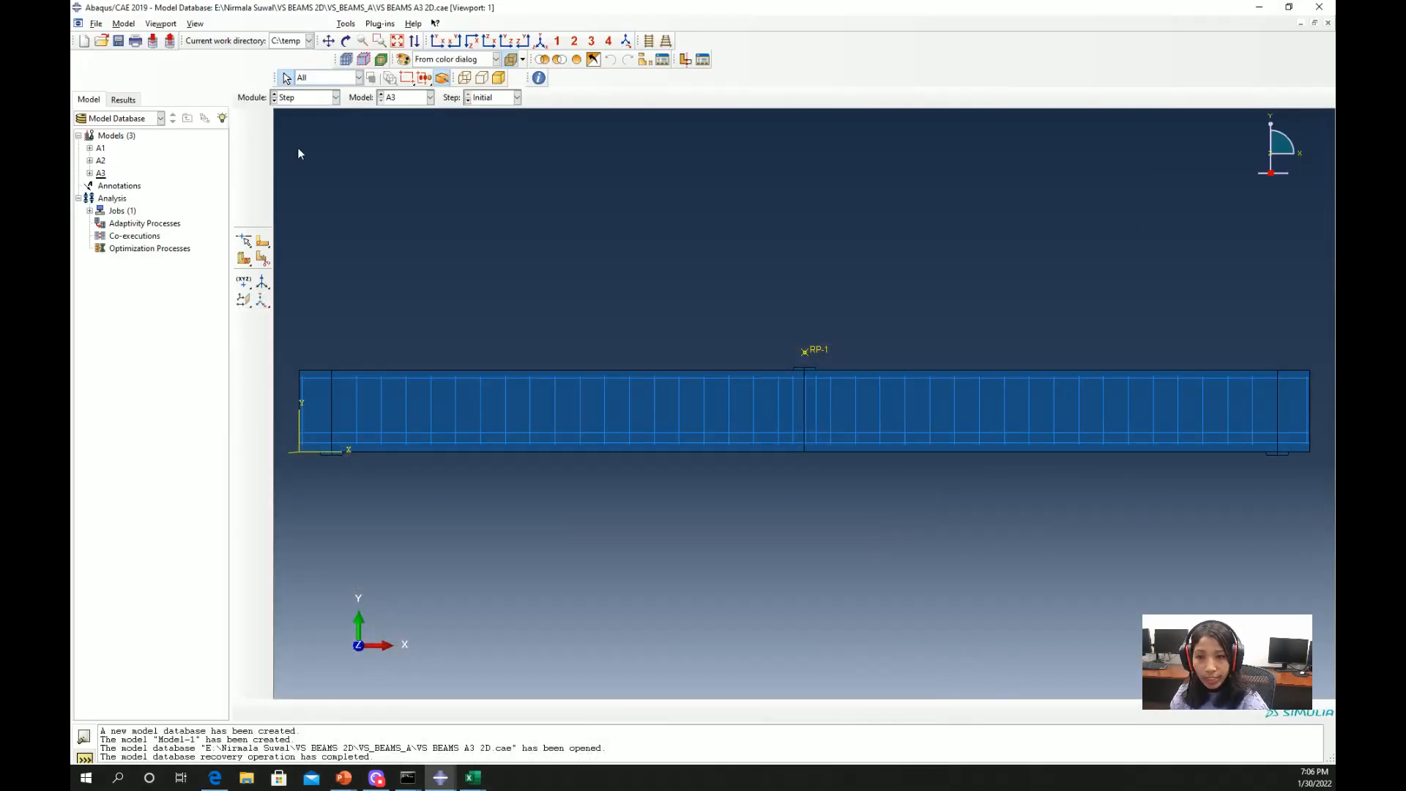
left_click(261, 121)
left_click(430, 216)
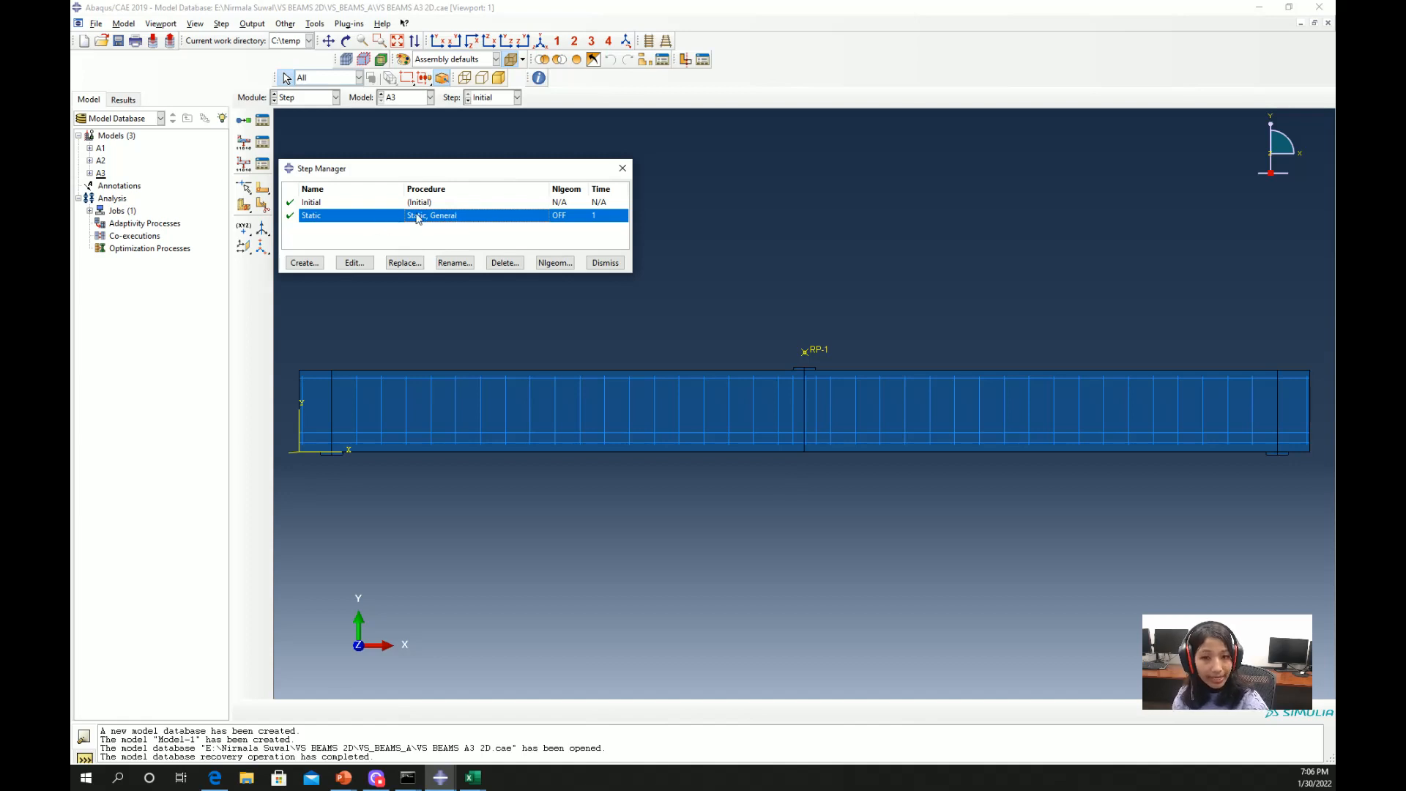
left_click(354, 263)
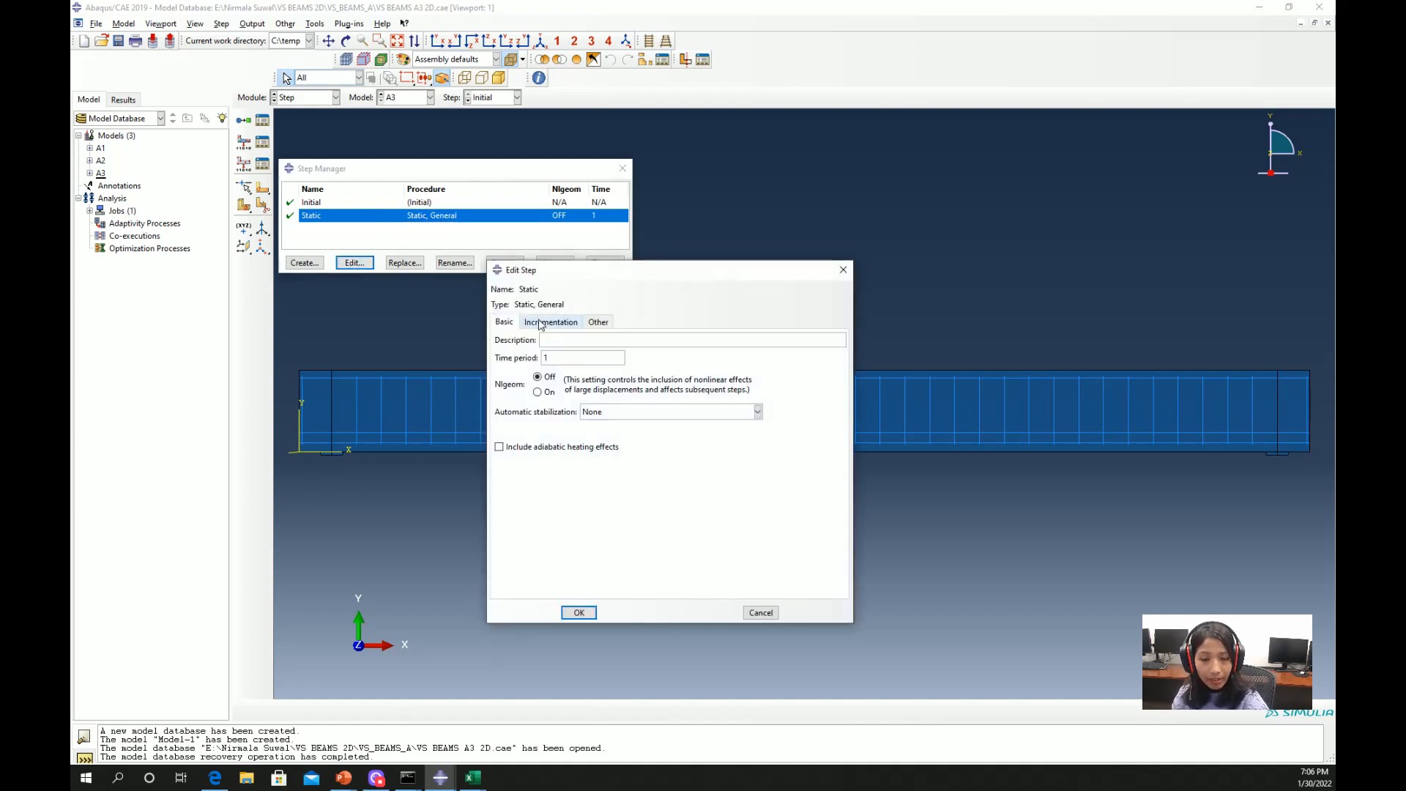
left_click(550, 323)
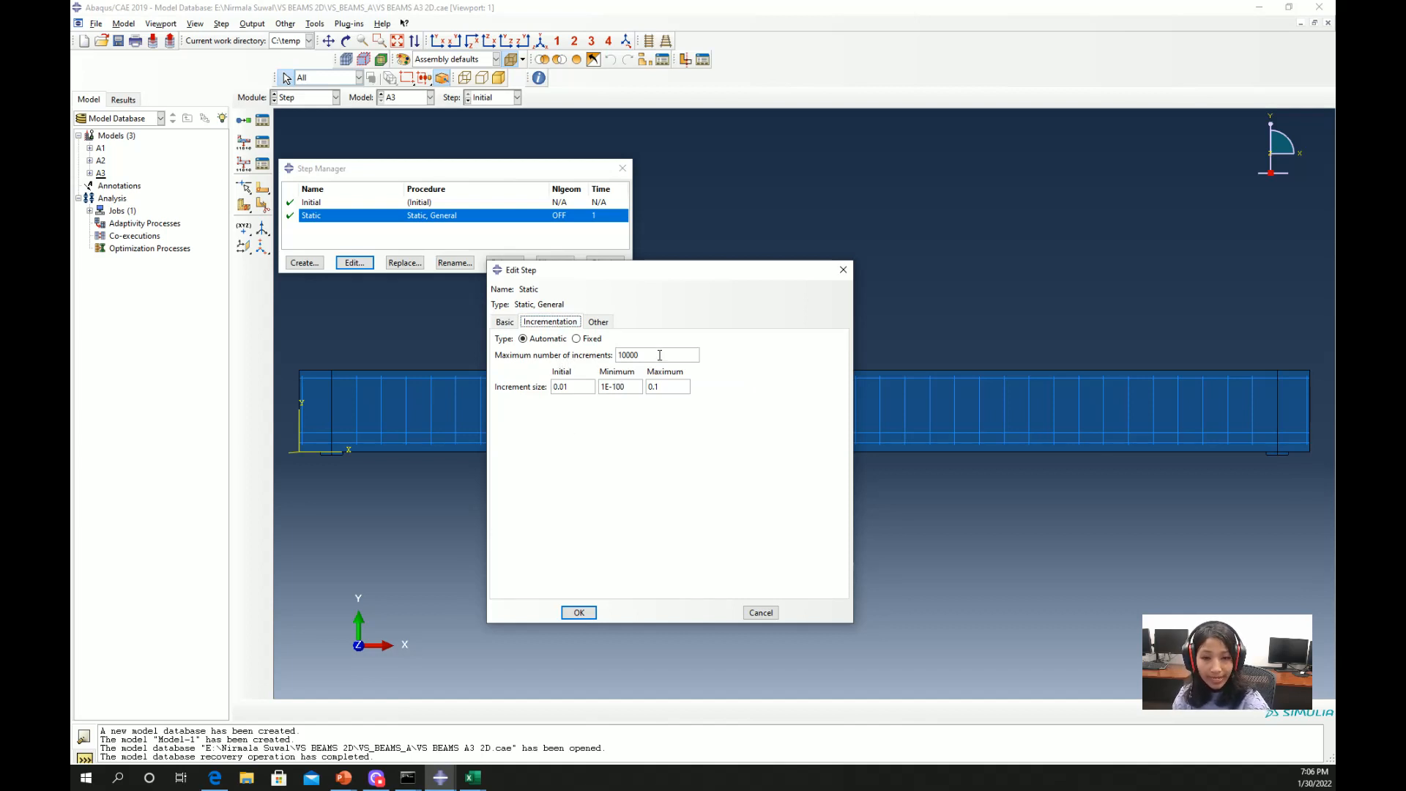
left_click(571, 387)
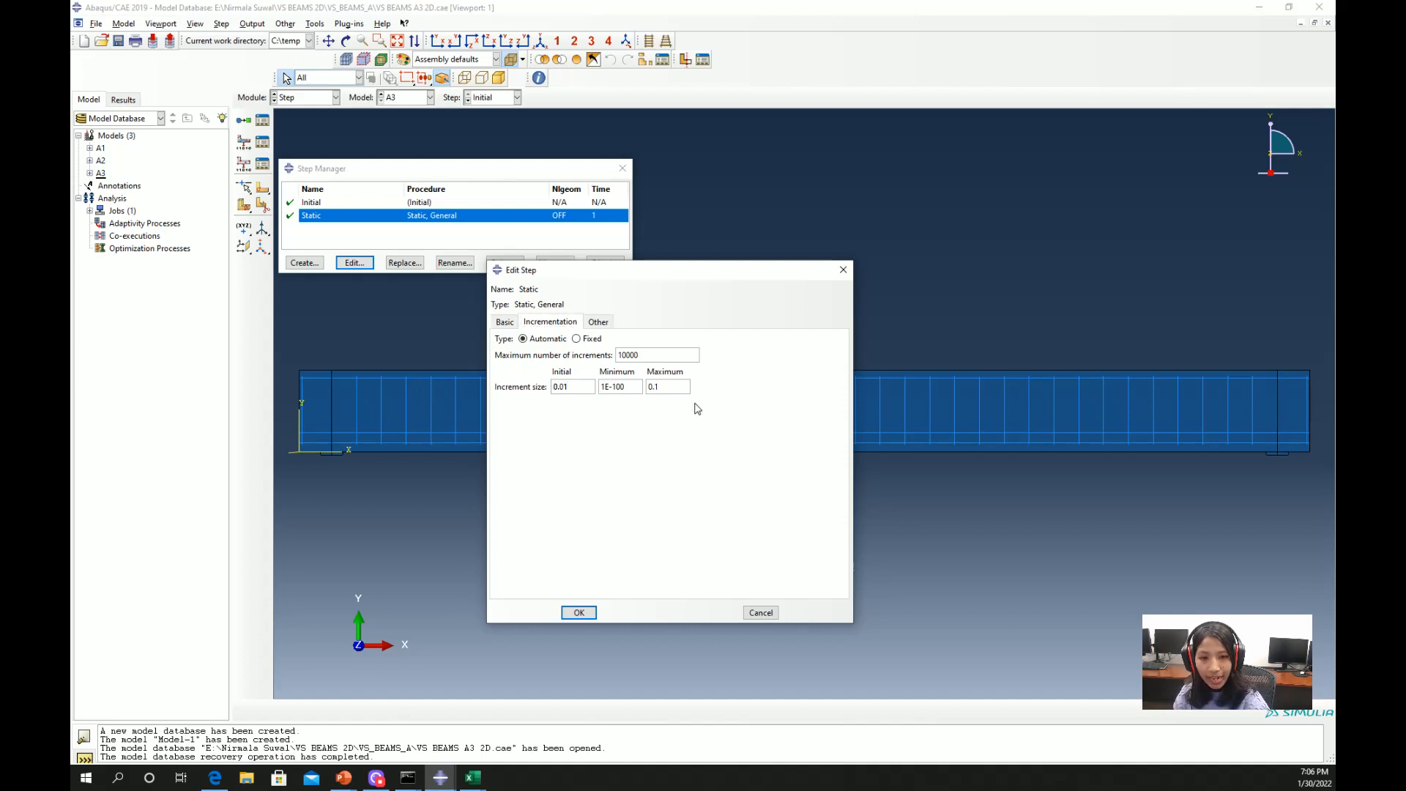
left_click(578, 612)
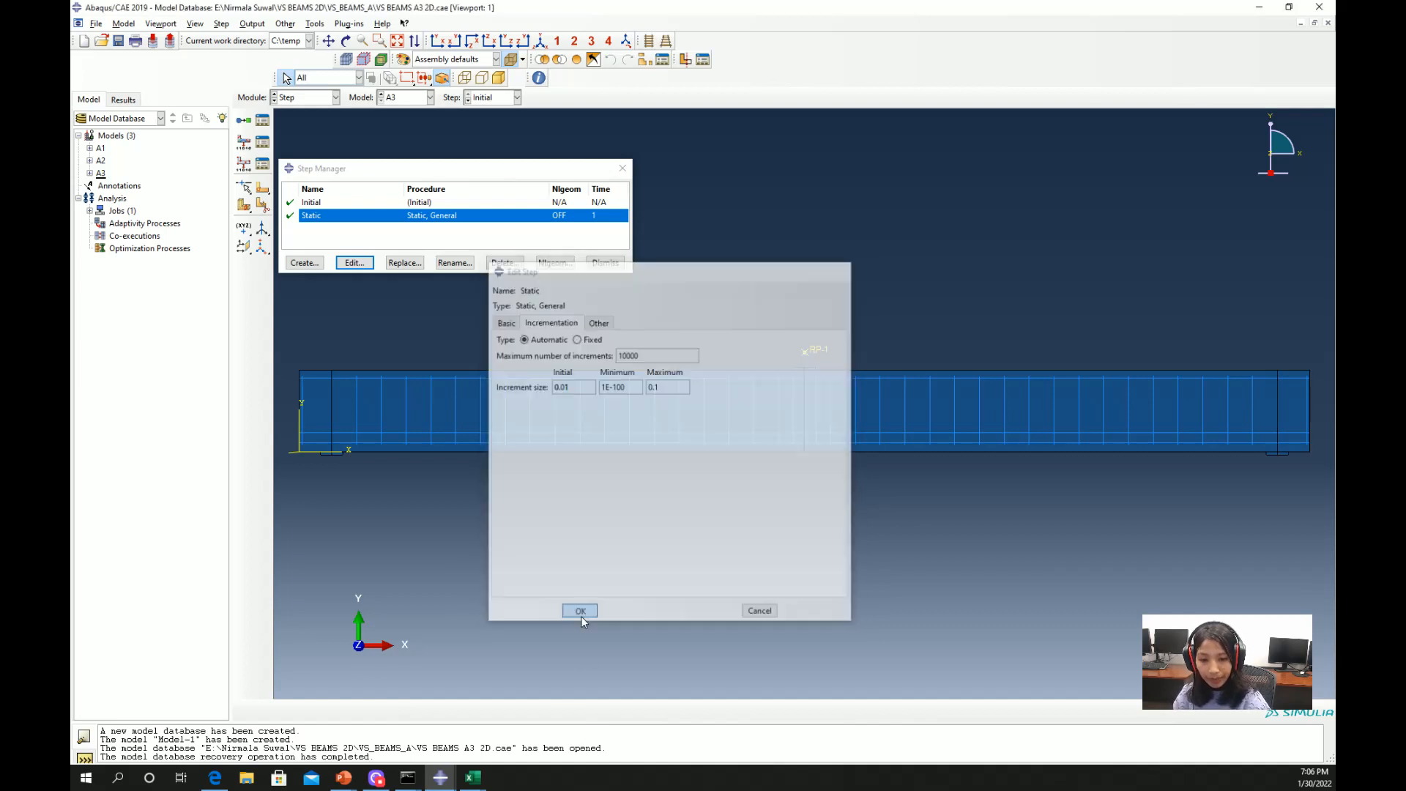
left_click(376, 778)
left_click(605, 263)
Inspect the Coupling constraint between the reference point and the loading plate in the Interaction module
left_click(335, 97)
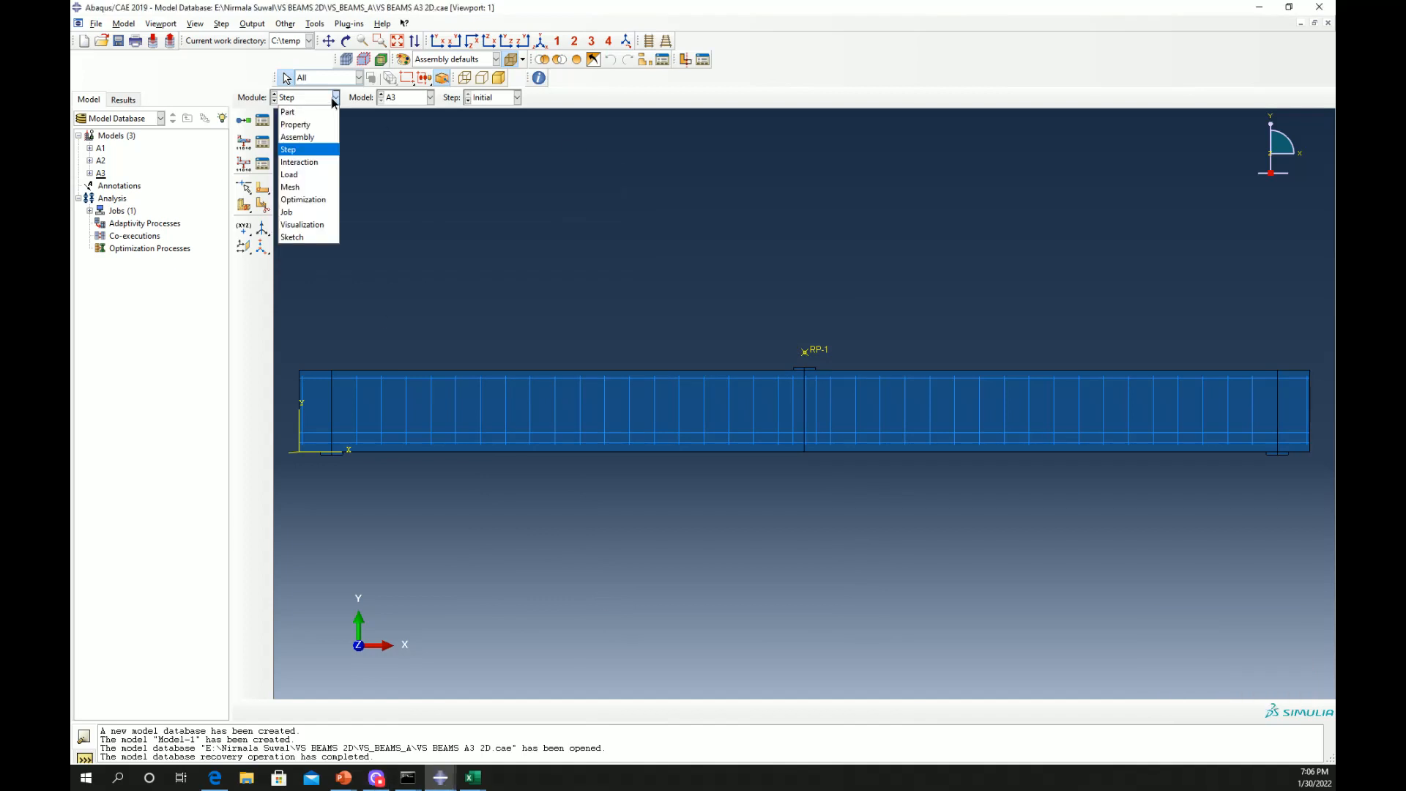
left_click(318, 162)
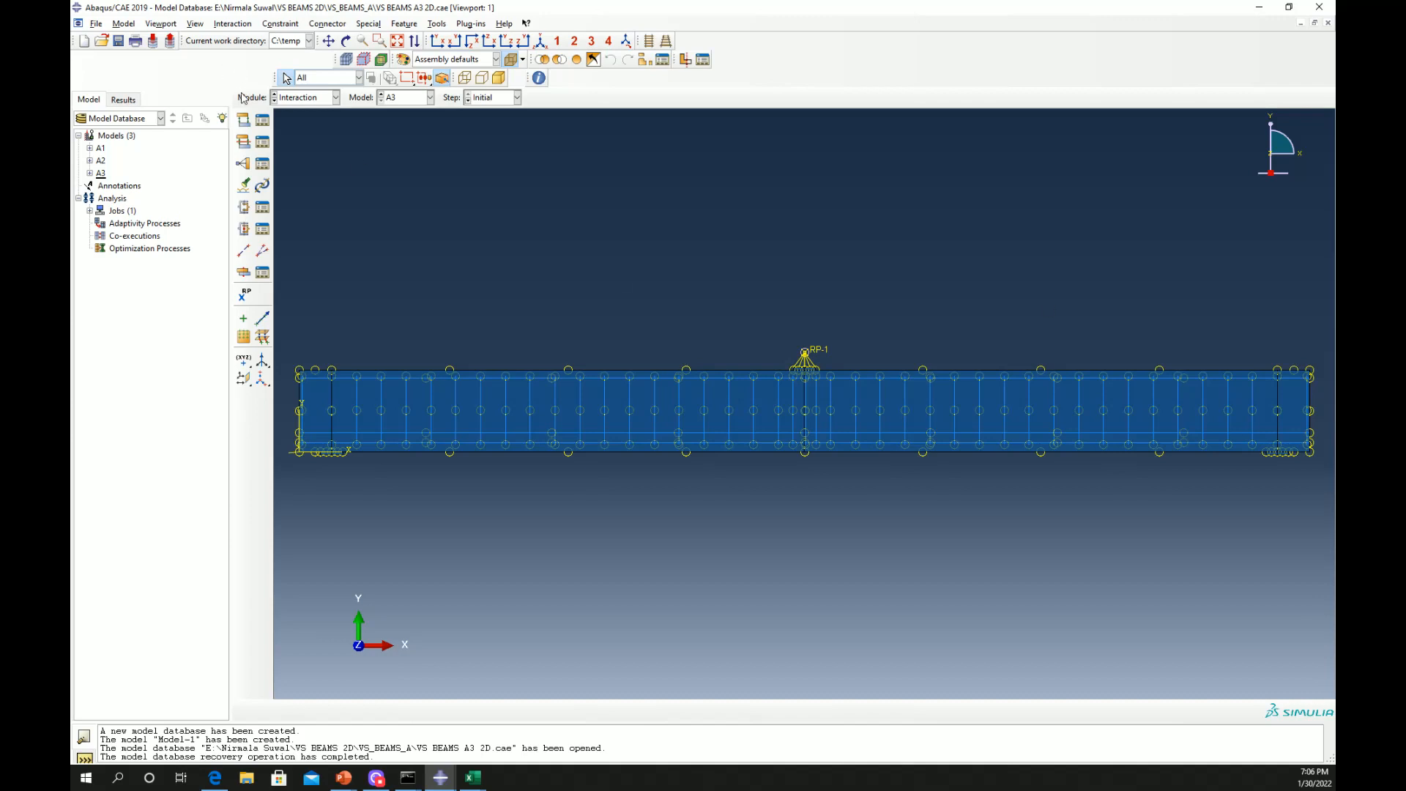
left_click(262, 163)
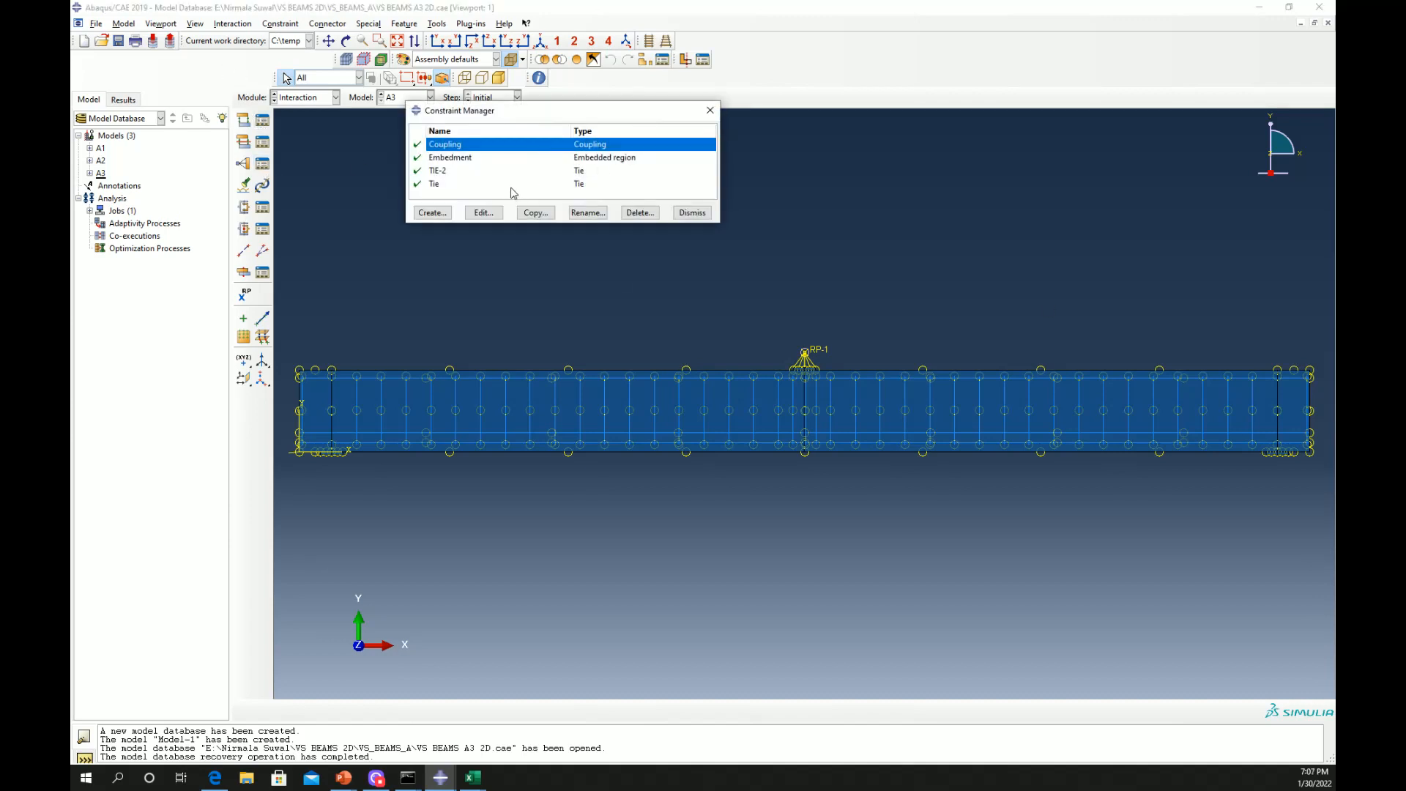
left_click(481, 213)
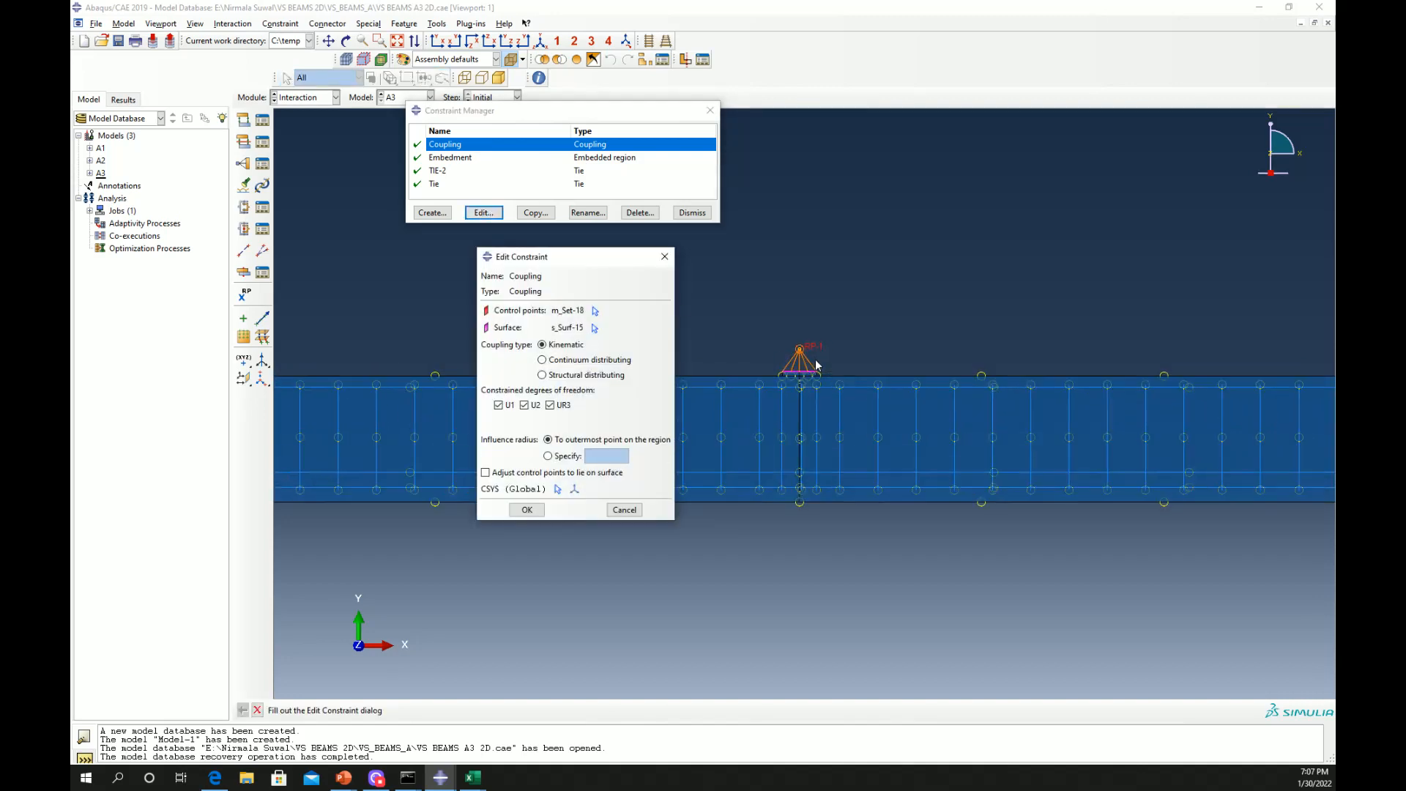
scroll(813, 358, "up", 3)
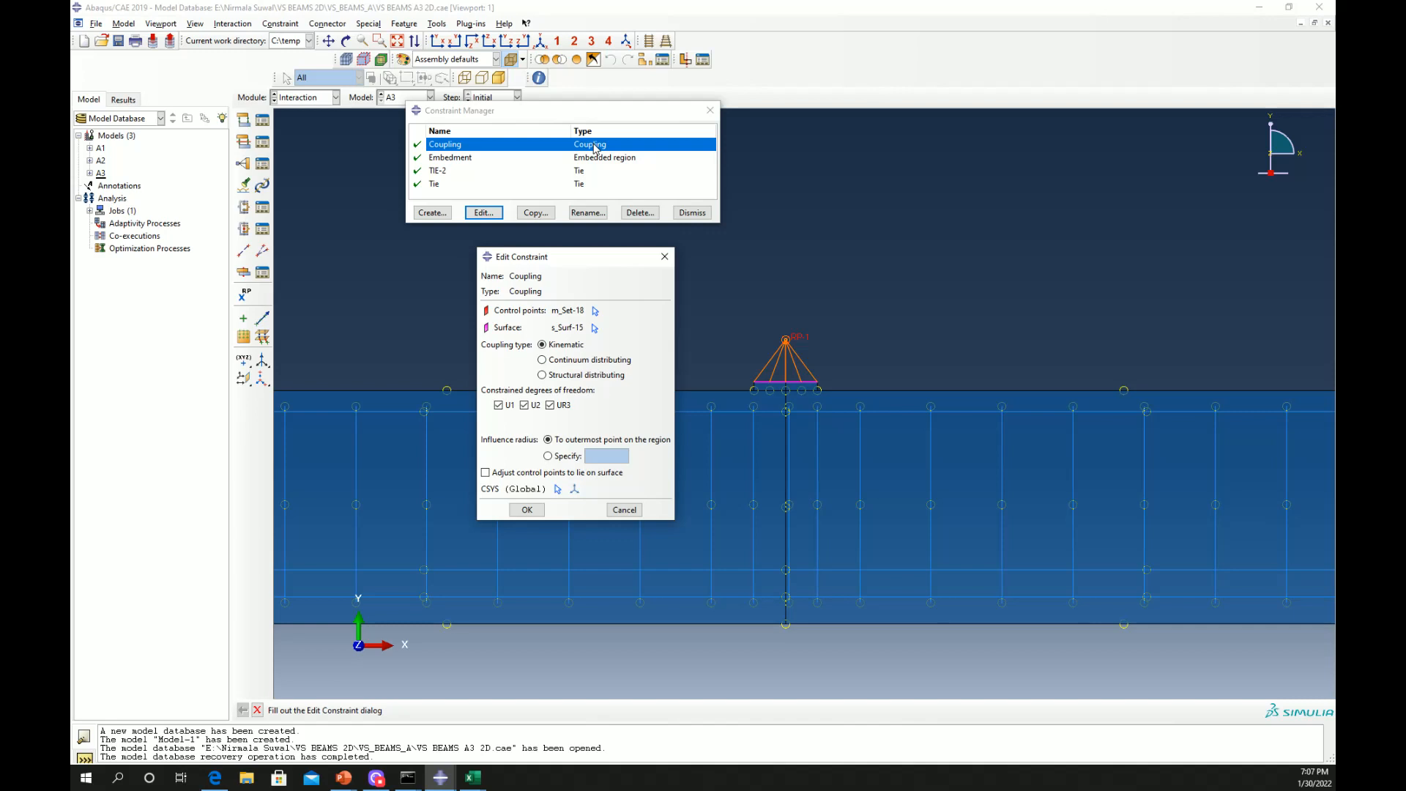
left_click(527, 510)
scroll(754, 469, "down", 2)
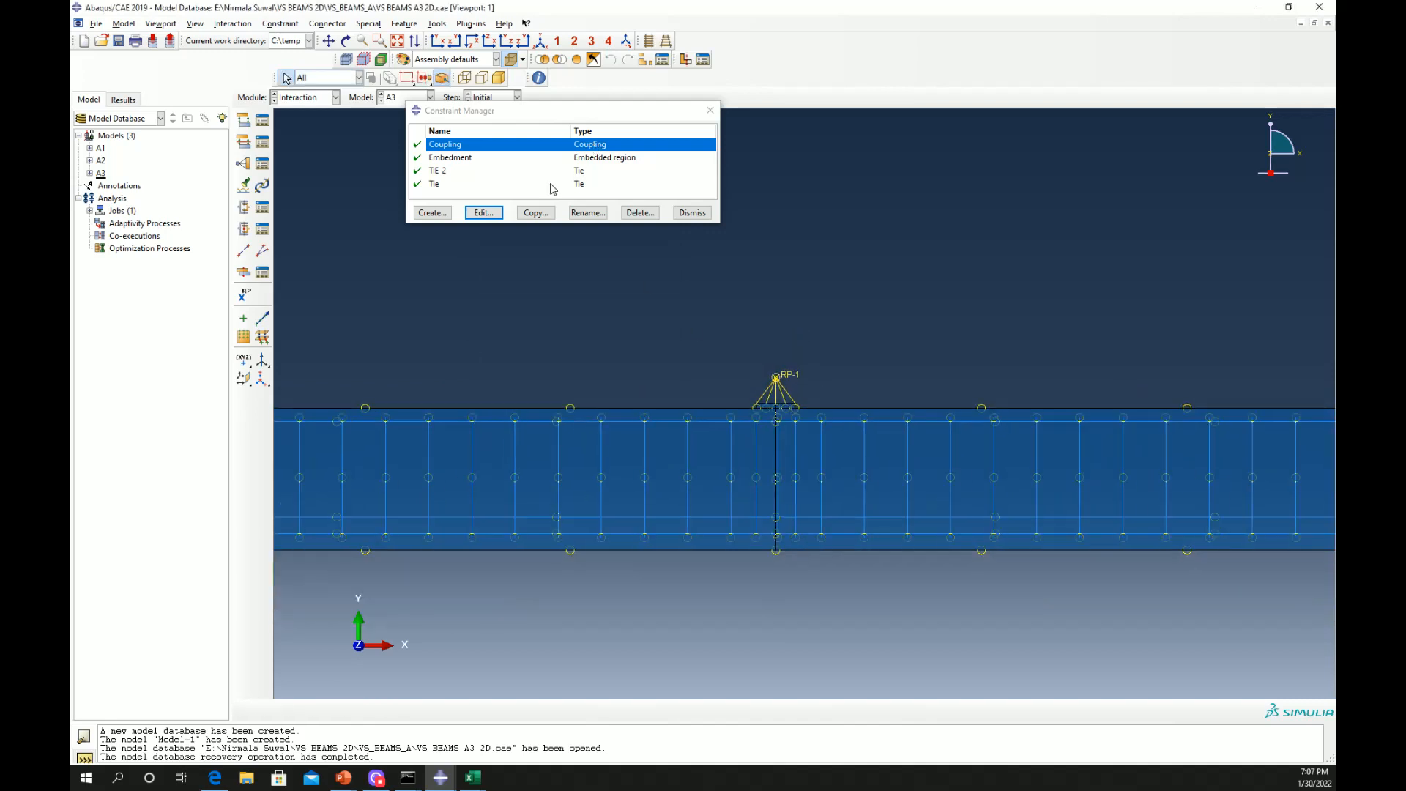
Inspect the Embedment constraint's embedded and host regions and its tolerance settings
left_click(458, 158)
left_click(495, 213)
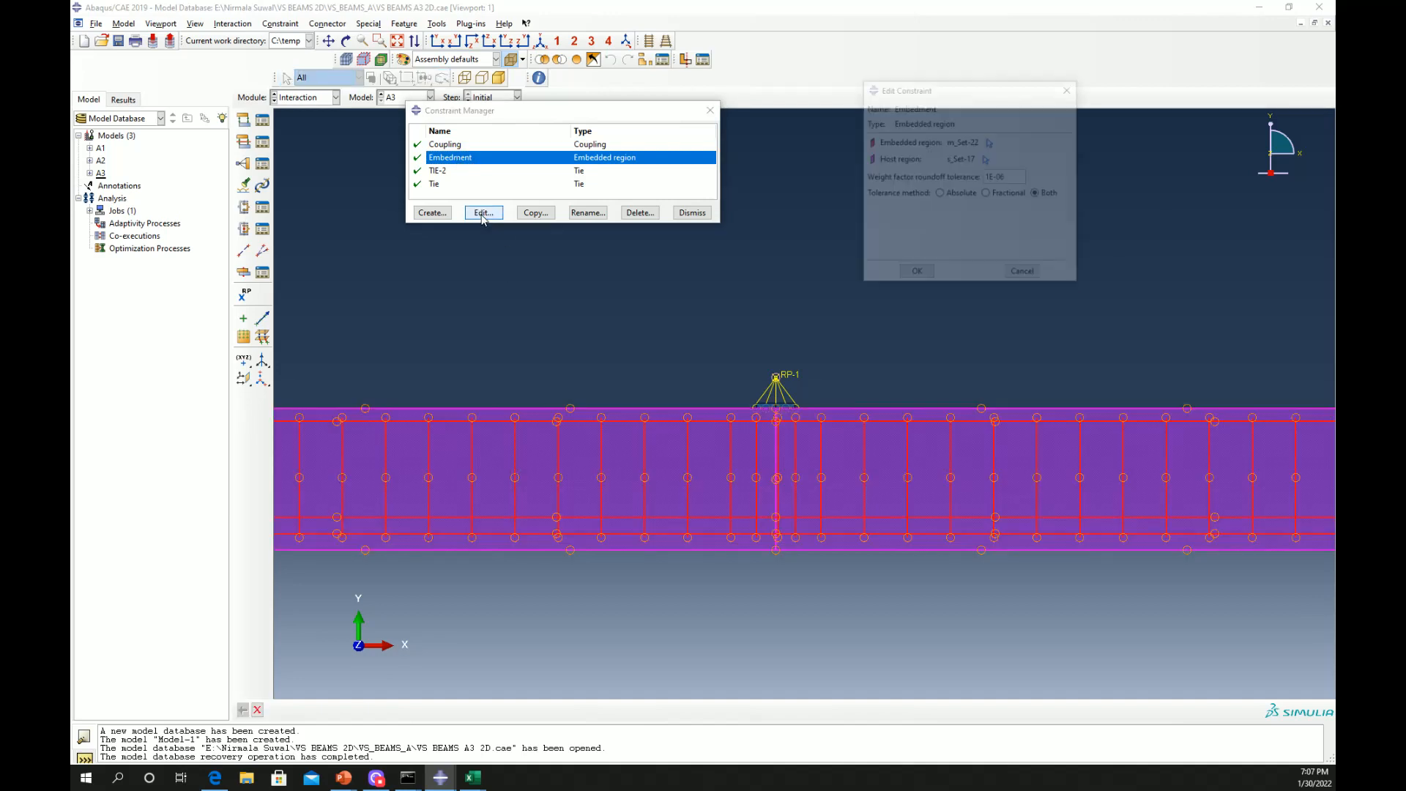
scroll(634, 521, "down", 3)
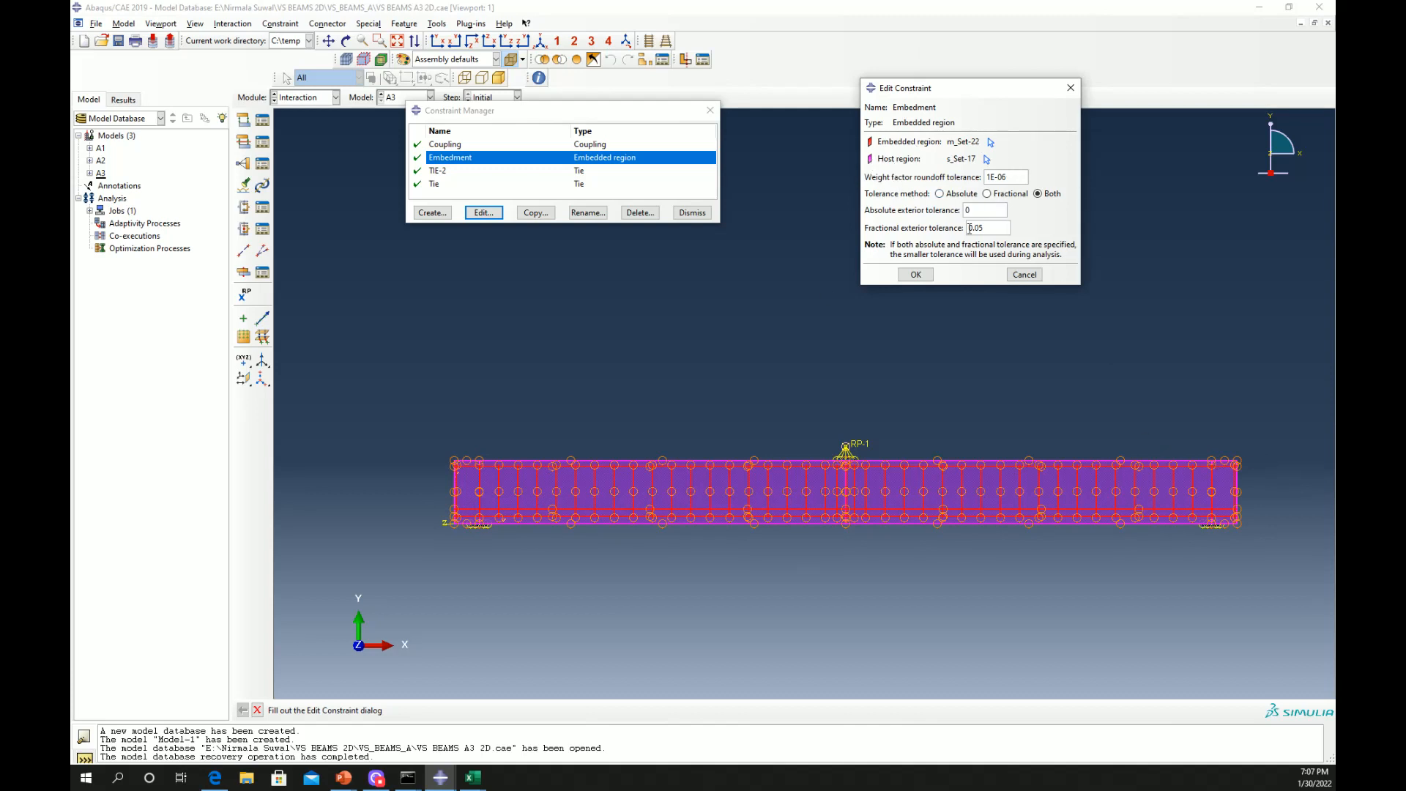
left_click(915, 276)
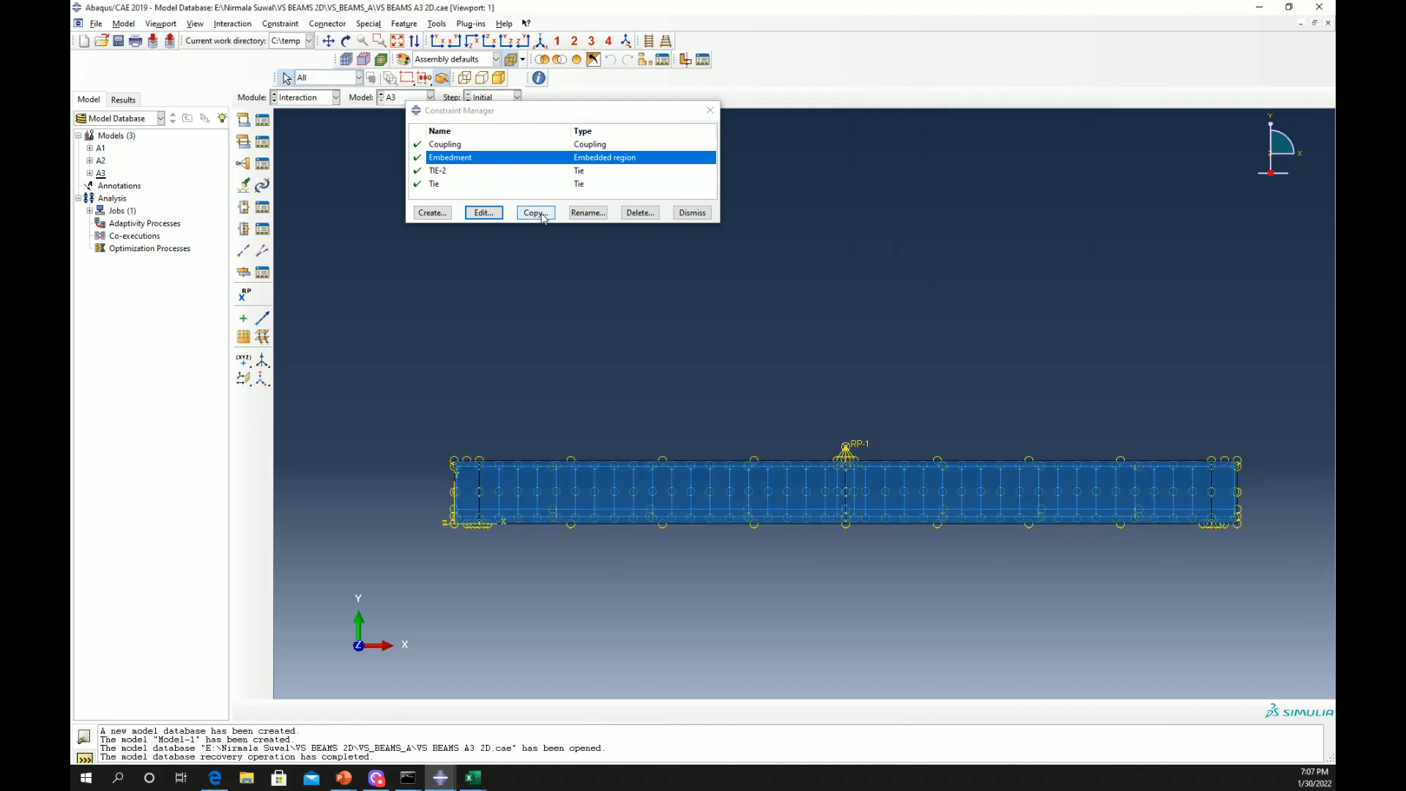
Inspect the TIE-2 and Tie constraints between the beam and its plates, and close the constraint manager
left_click(484, 171)
left_click(483, 213)
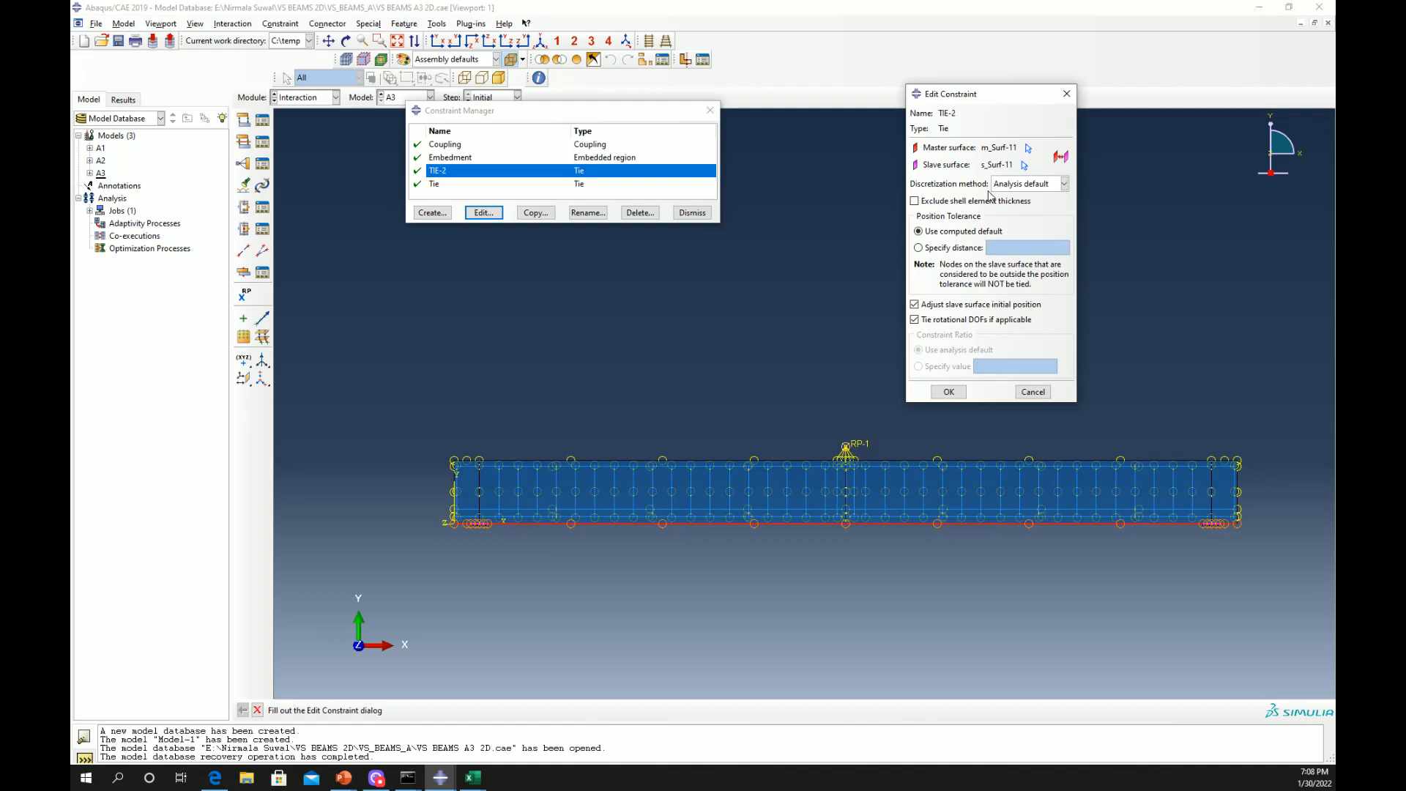
left_click(1031, 394)
left_click(439, 184)
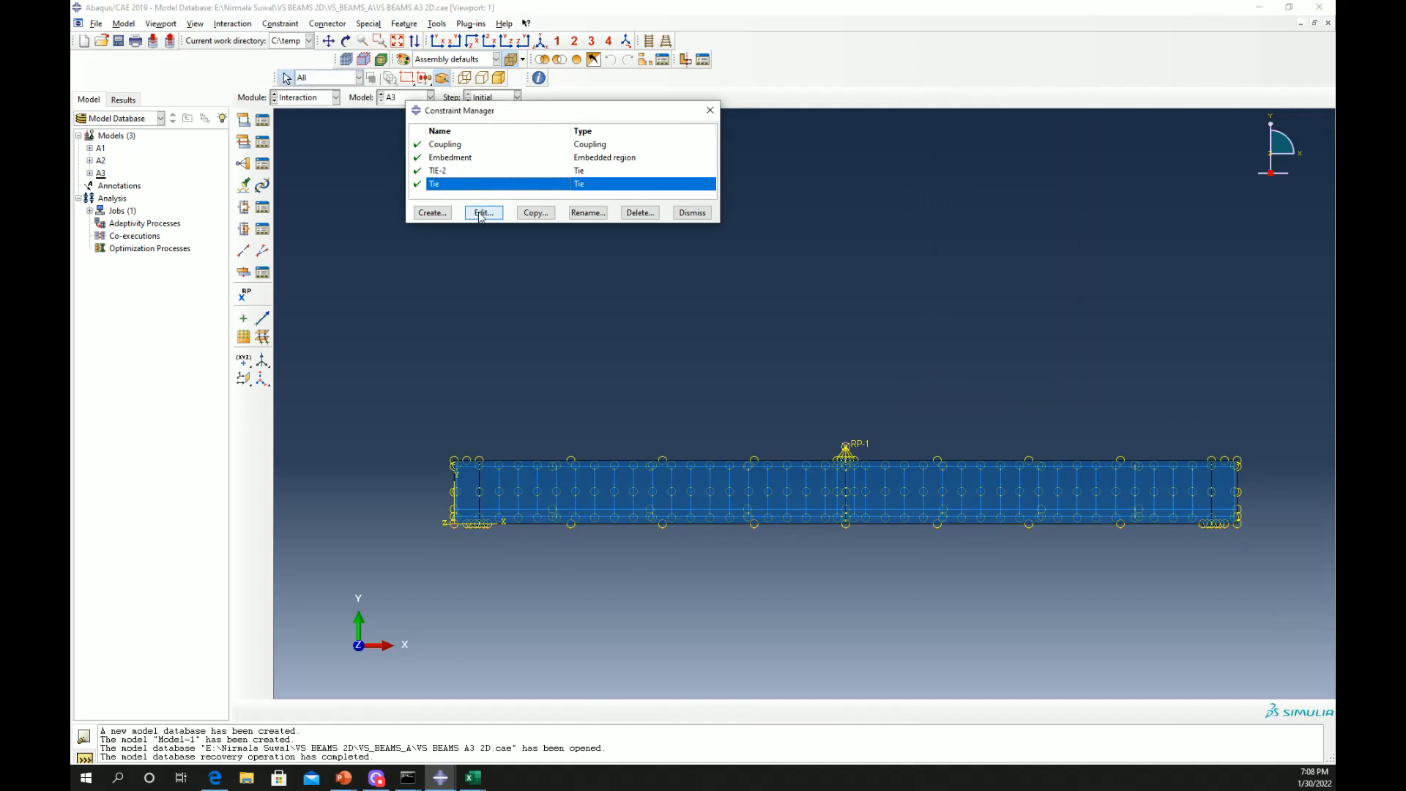
left_click(483, 212)
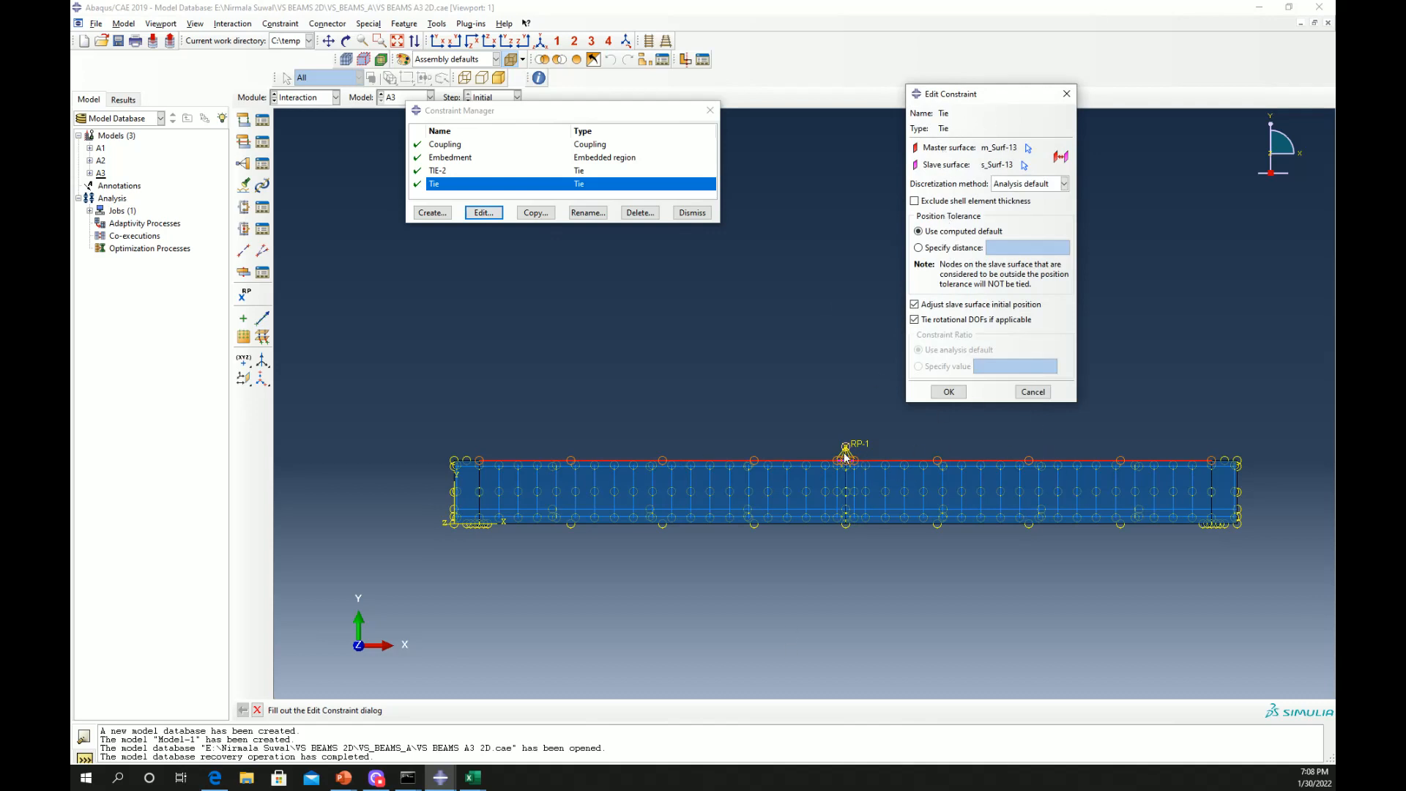
scroll(846, 450, "down", 3)
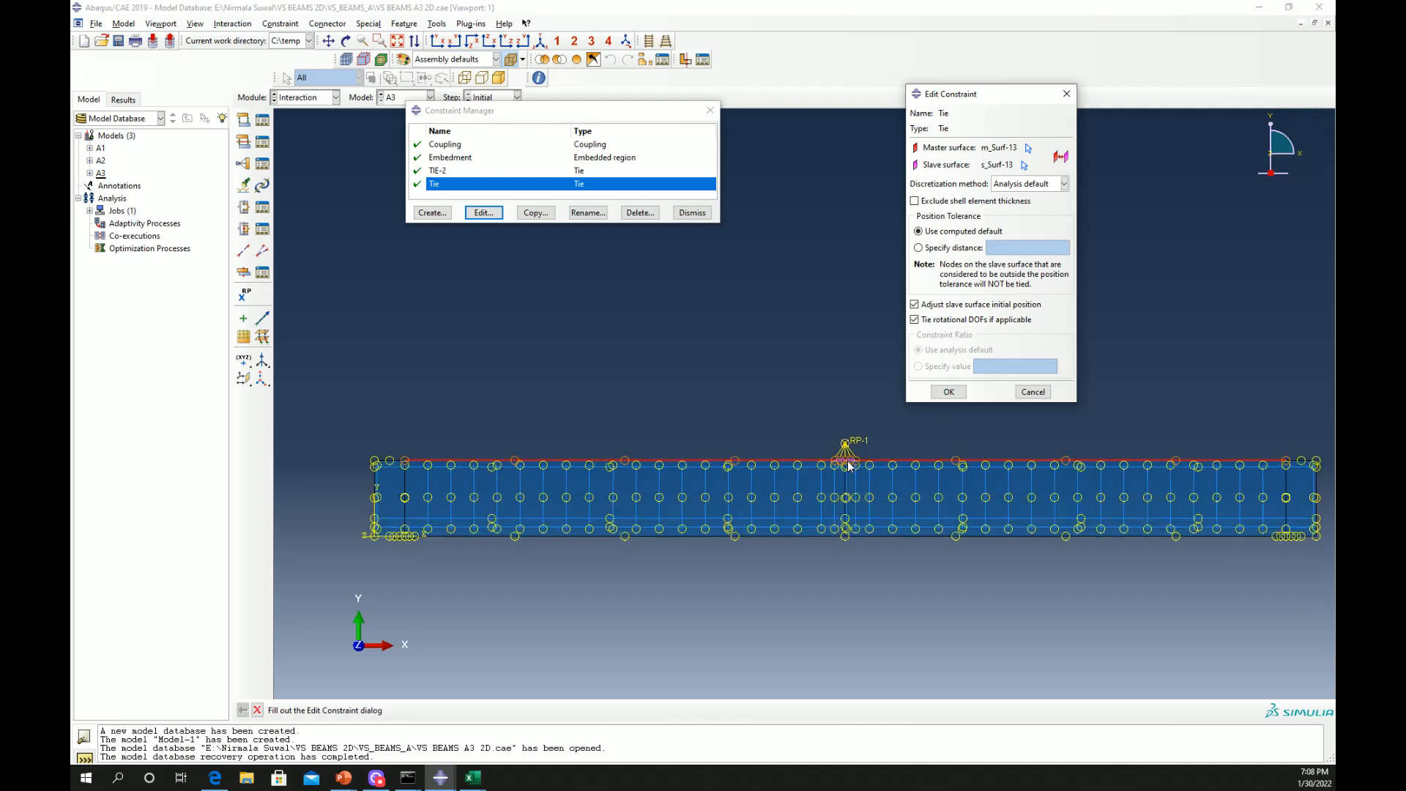
left_click(1030, 397)
left_click(692, 212)
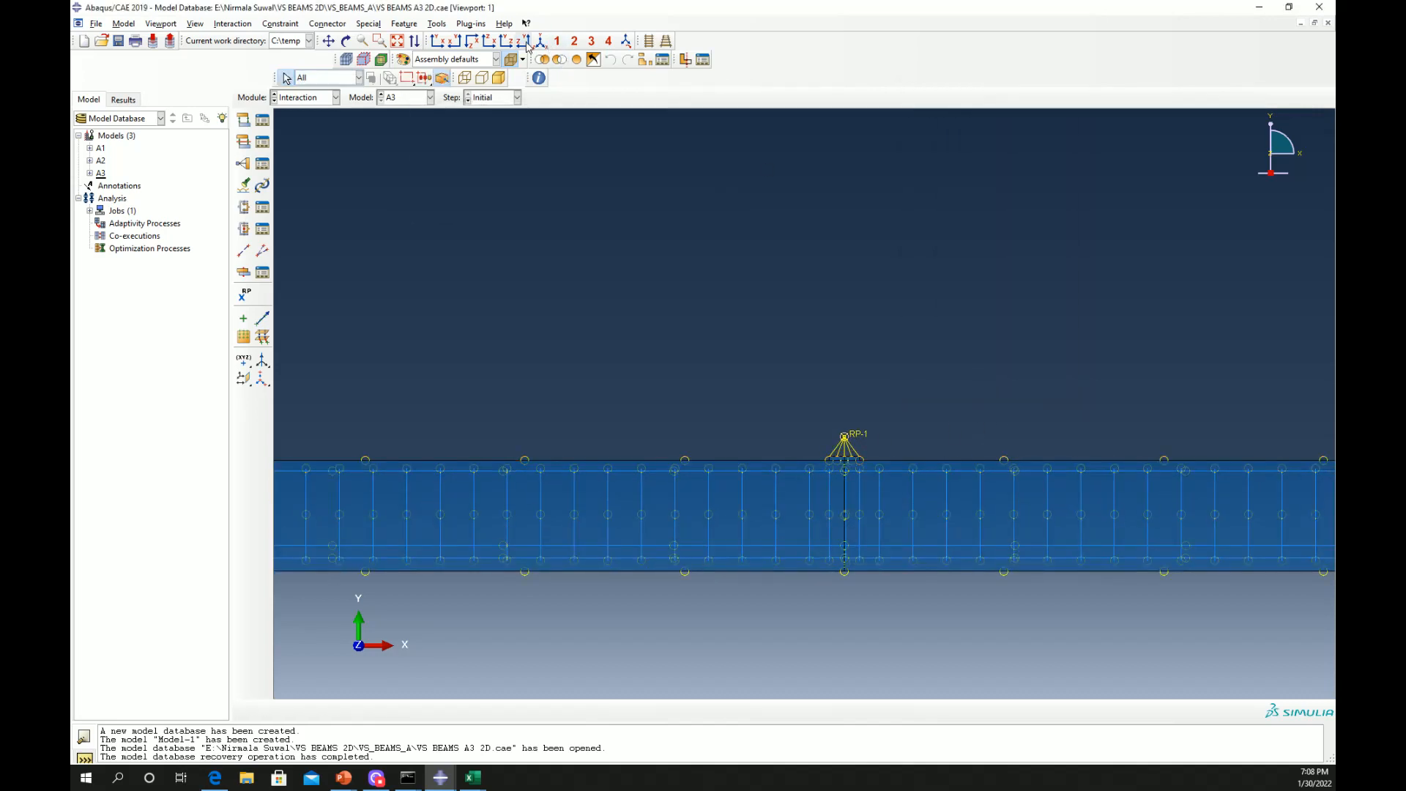
Show the beam in isometric view and inspect the Load Applied boundary condition of the Static step in the Load module
left_click(541, 40)
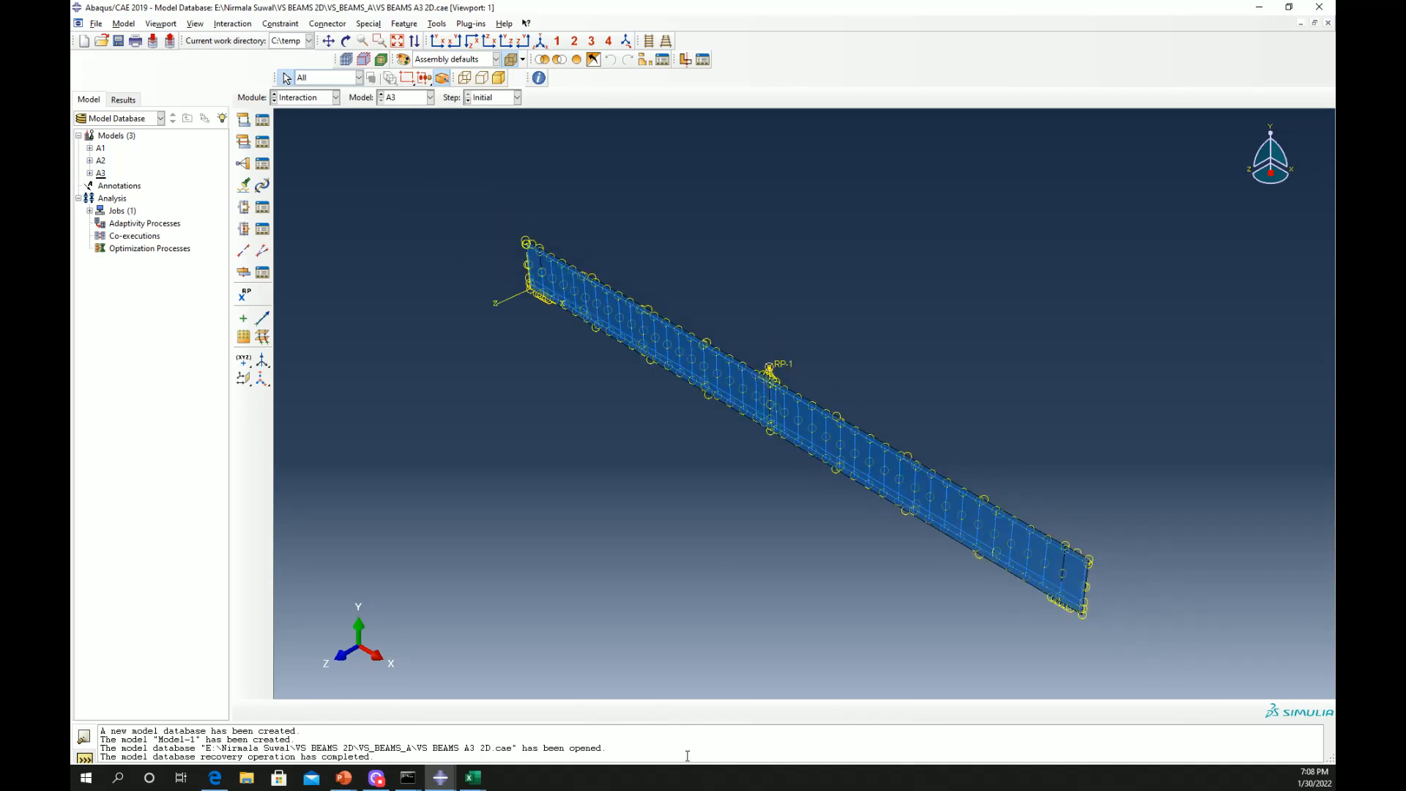
left_click(314, 103)
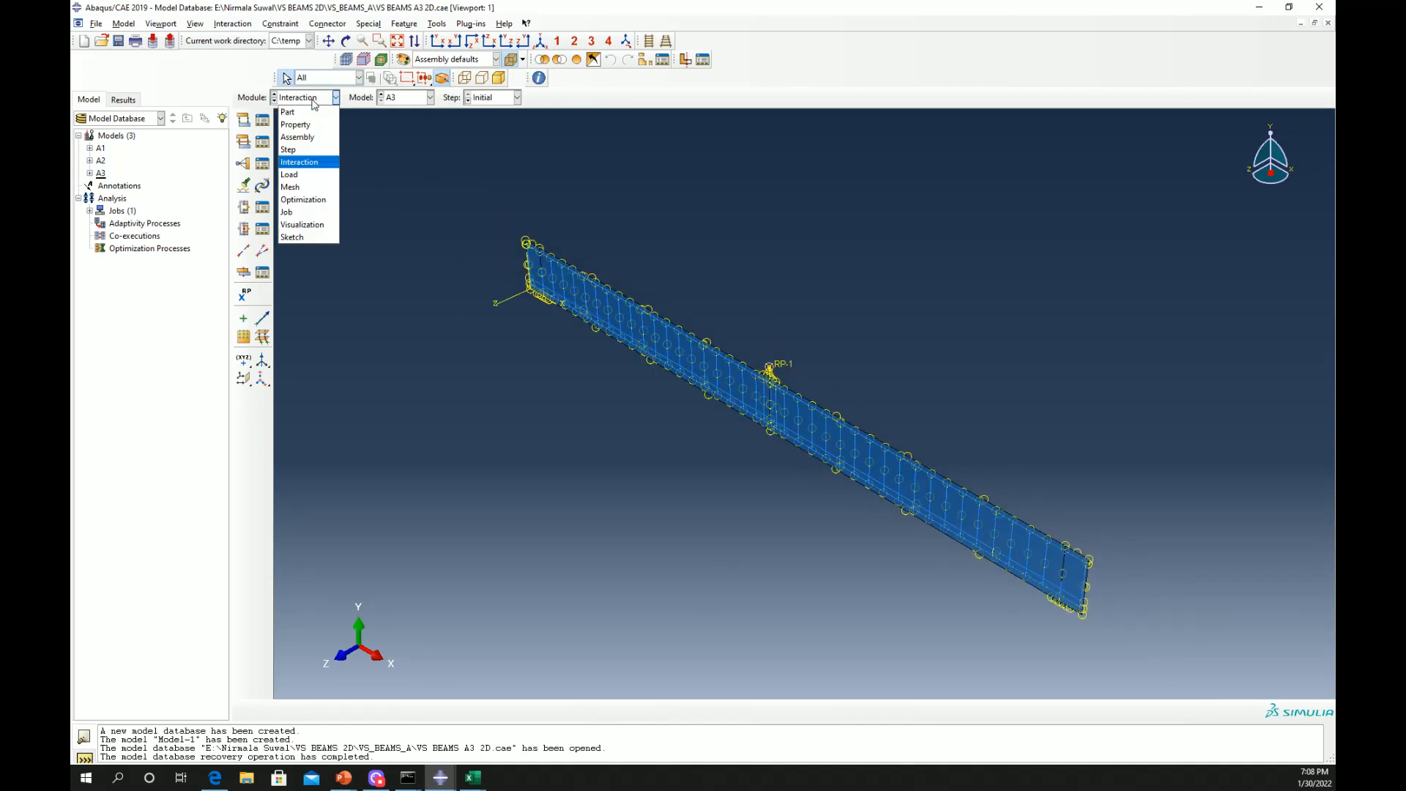
left_click(296, 176)
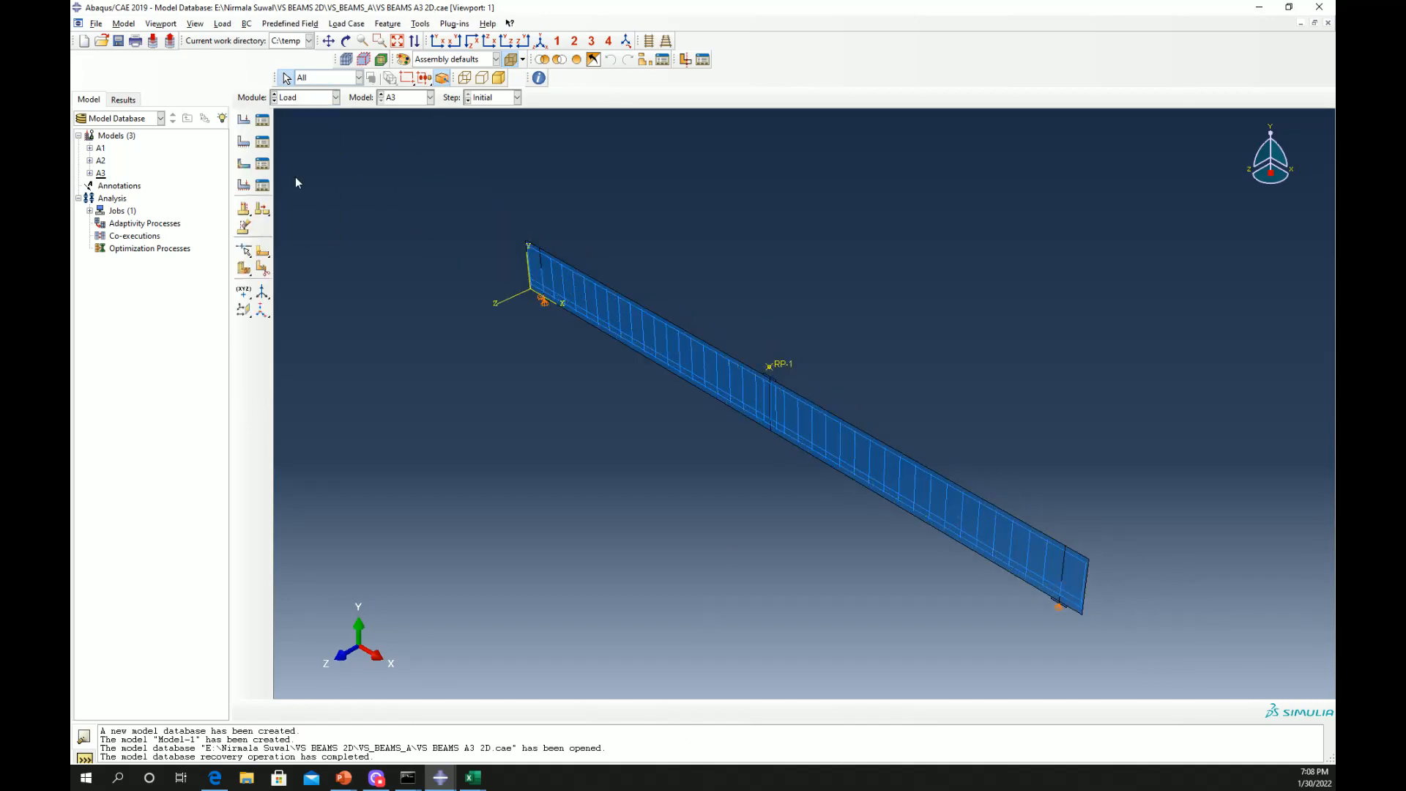
left_click(262, 141)
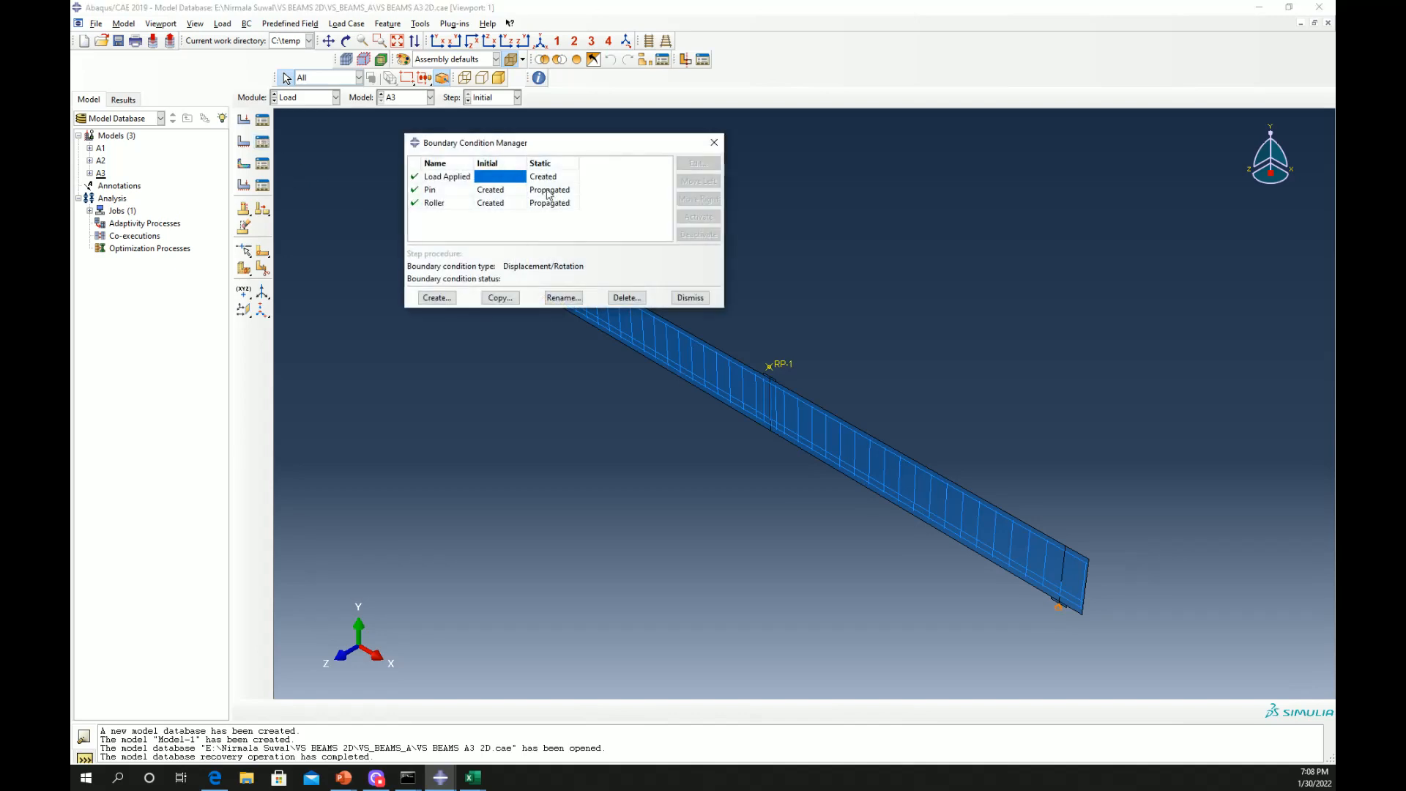
left_click(564, 178)
left_click(698, 163)
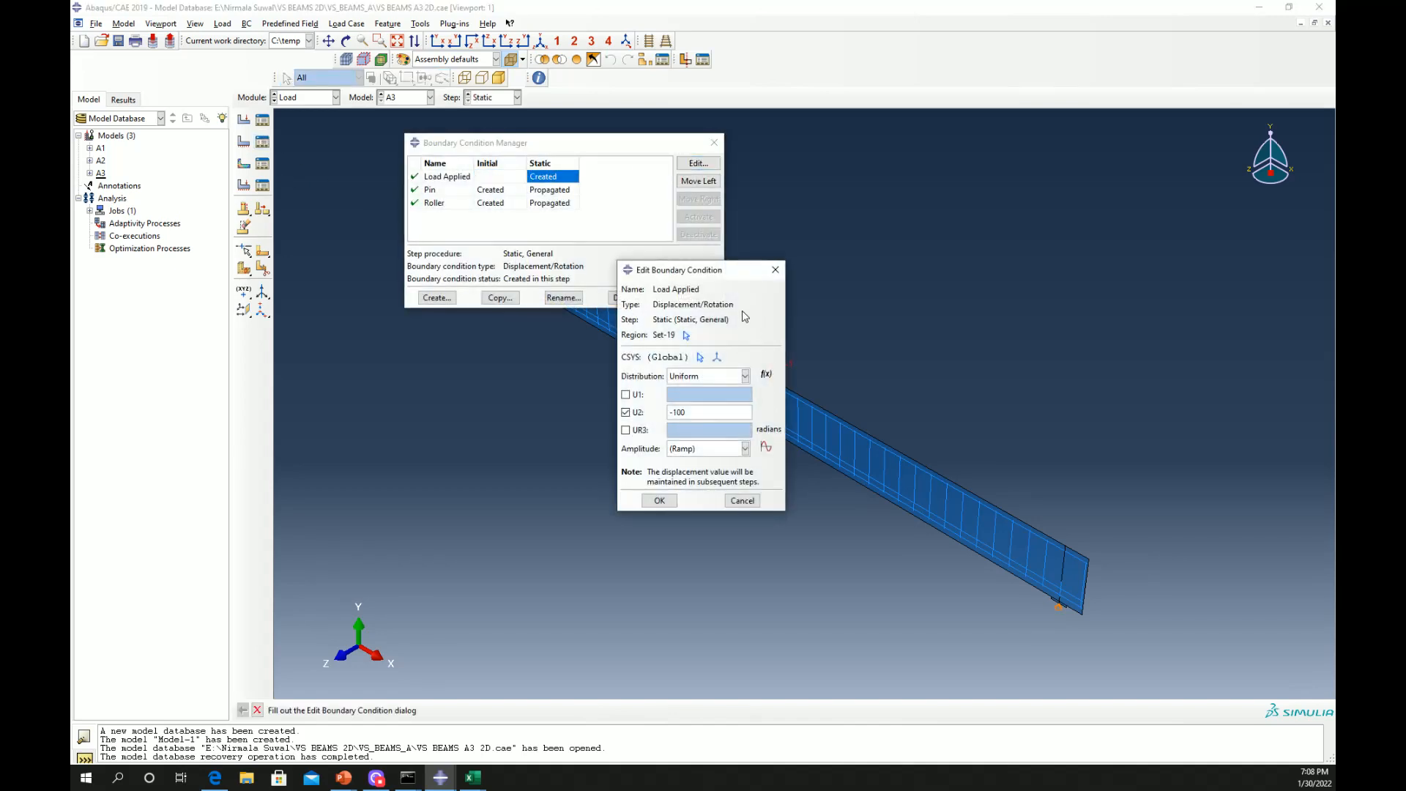
left_click_drag(709, 278, 1173, 197)
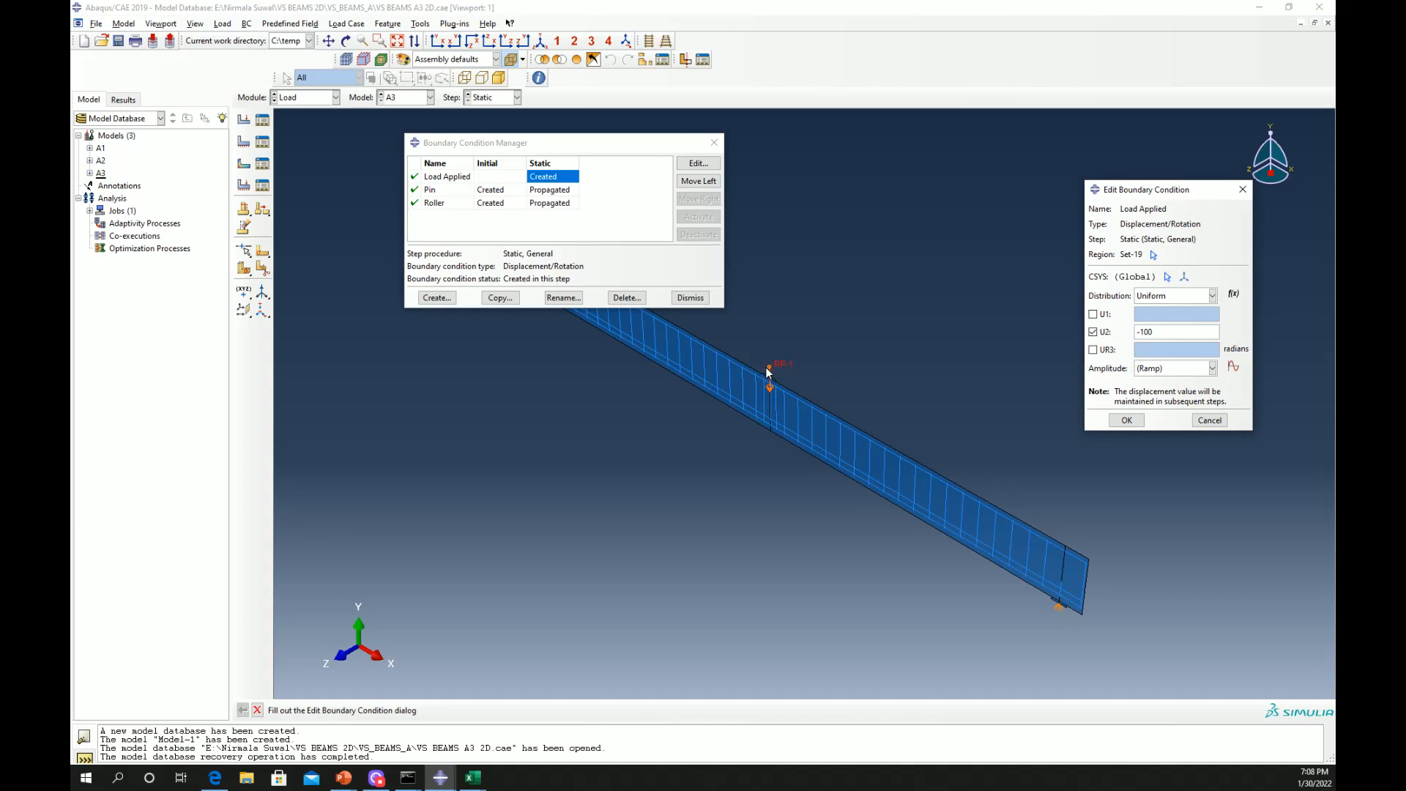
Close the Load Applied settings and inspect the Pin boundary condition's restrained degrees of freedom in the Initial step
left_click(714, 142)
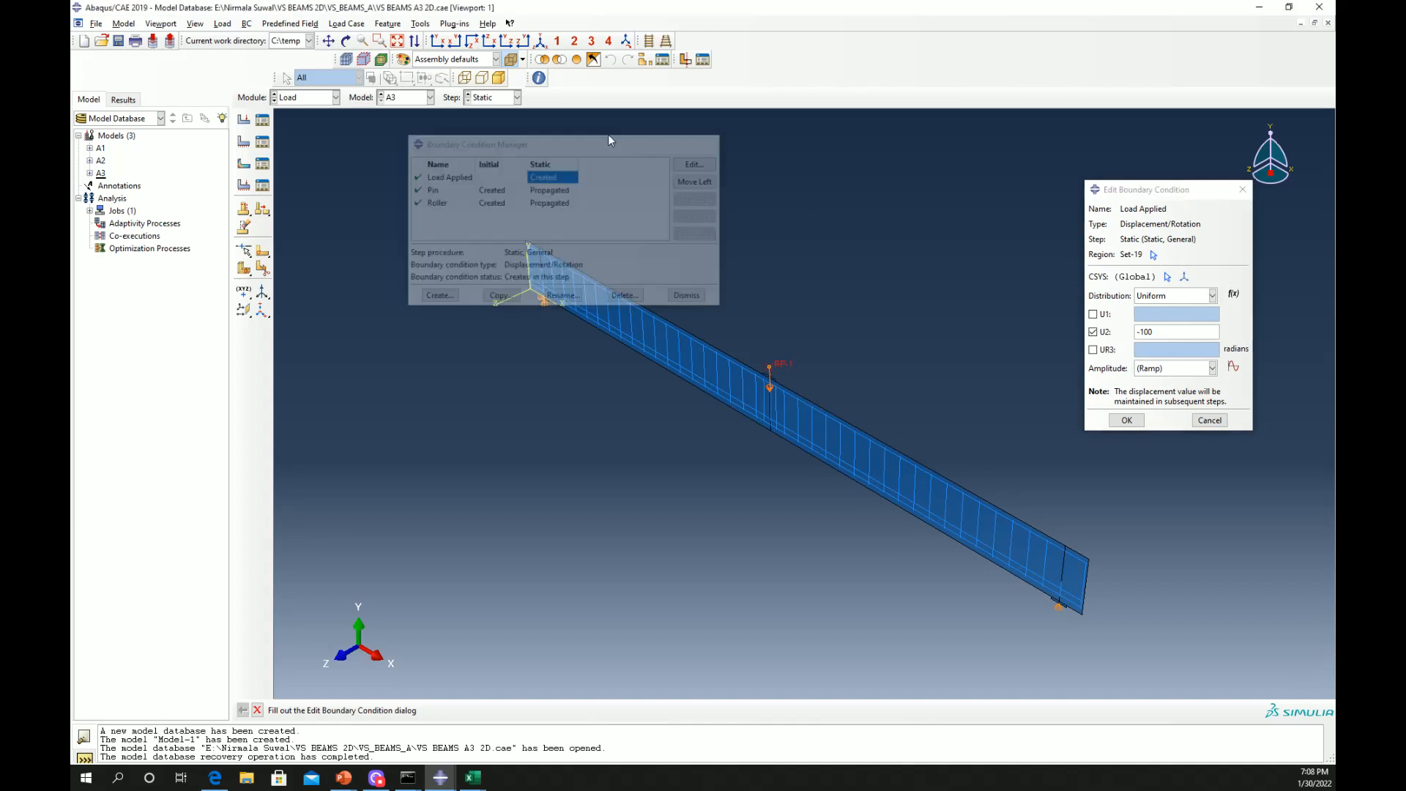
left_click(265, 144)
left_click(492, 192)
left_click_drag(549, 148, 515, 418)
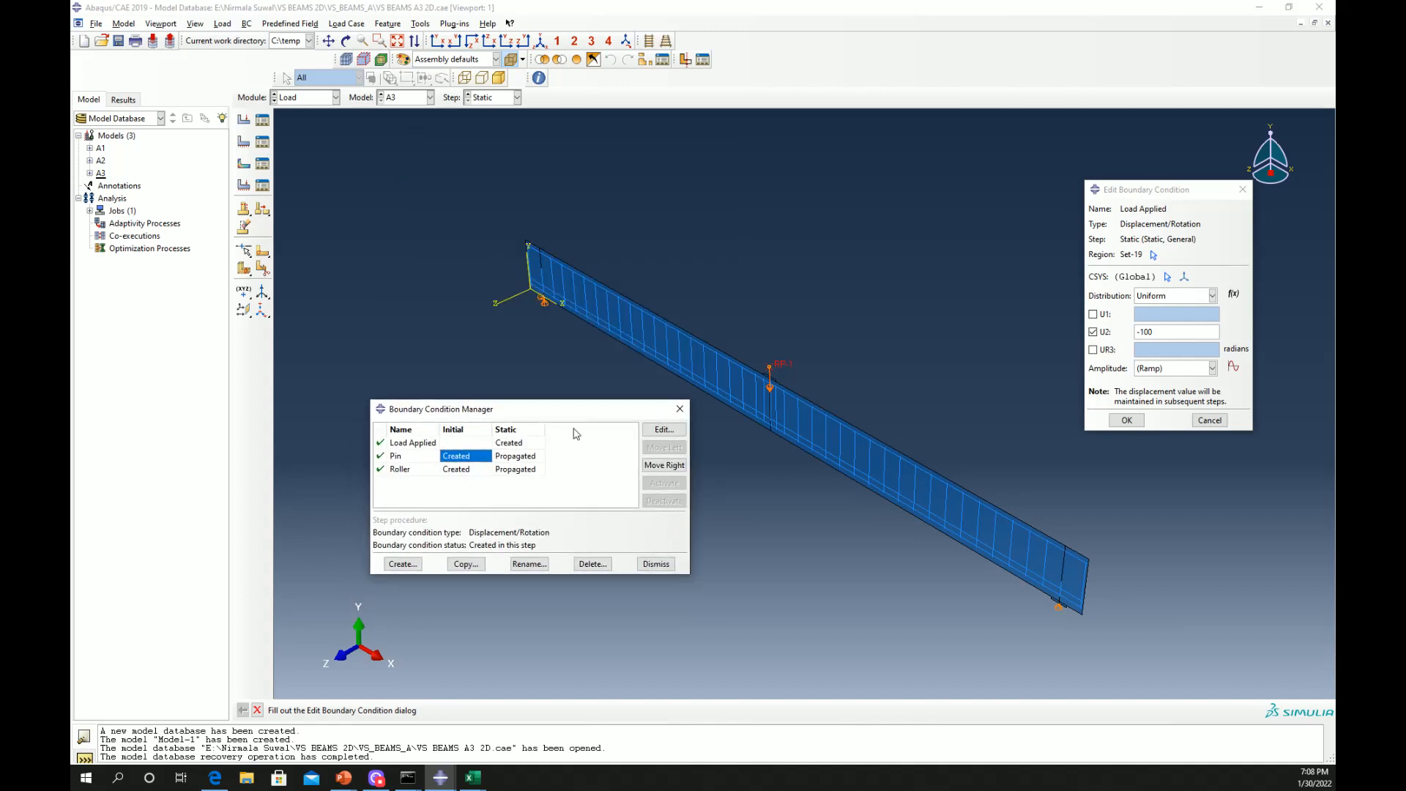
left_click(1243, 189)
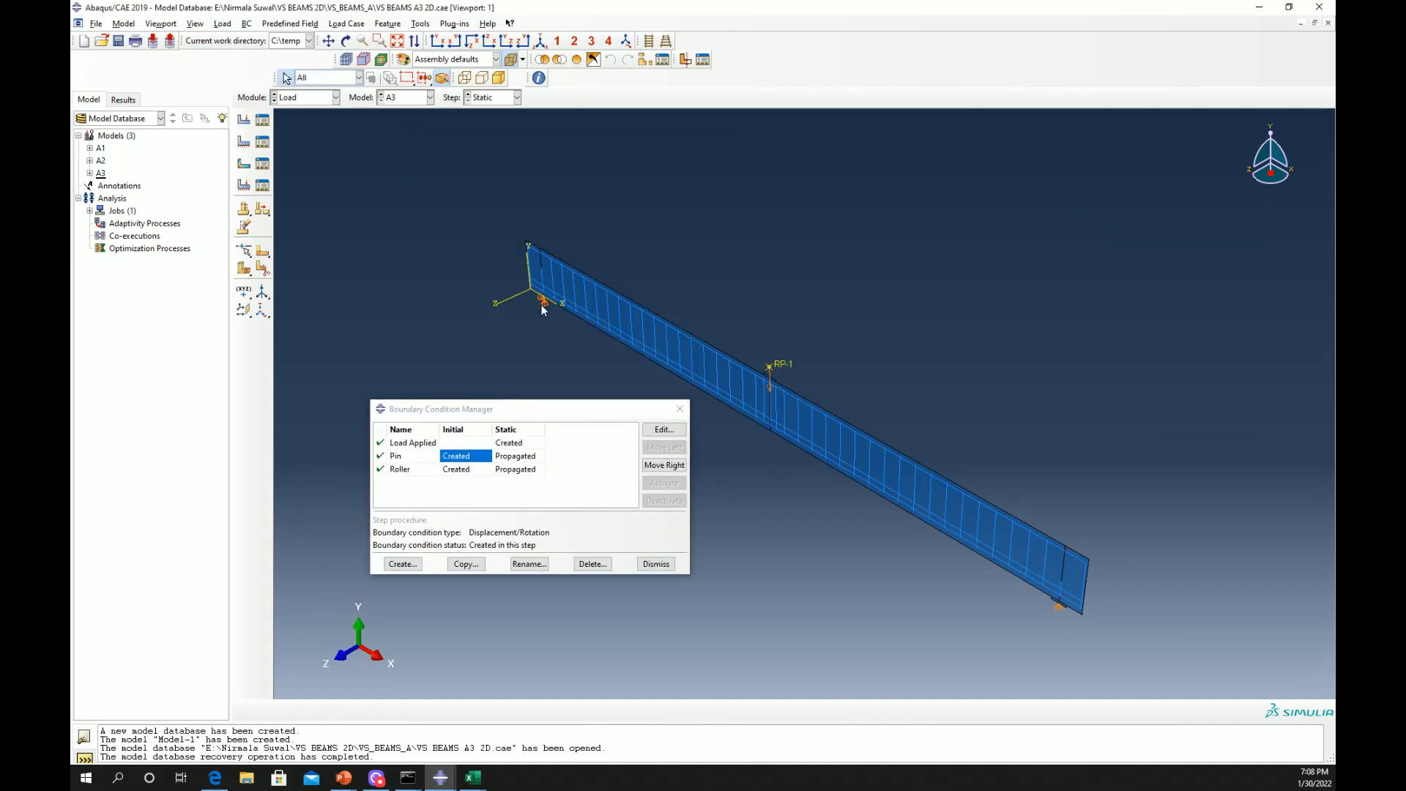
left_click(663, 429)
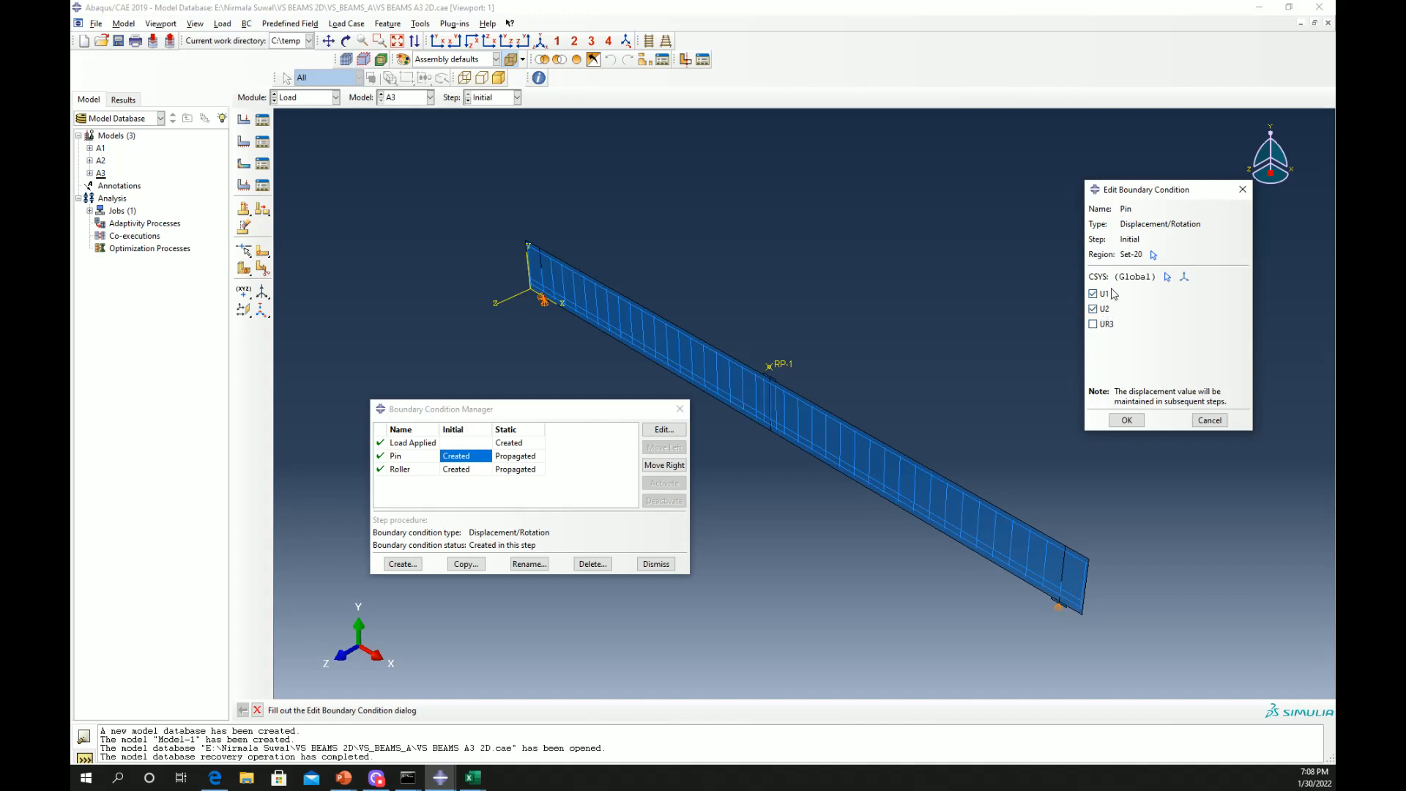
left_click(1127, 419)
Inspect the Roller boundary condition's restrained degrees of freedom in the Initial step, and close the boundary condition manager
left_click(464, 472)
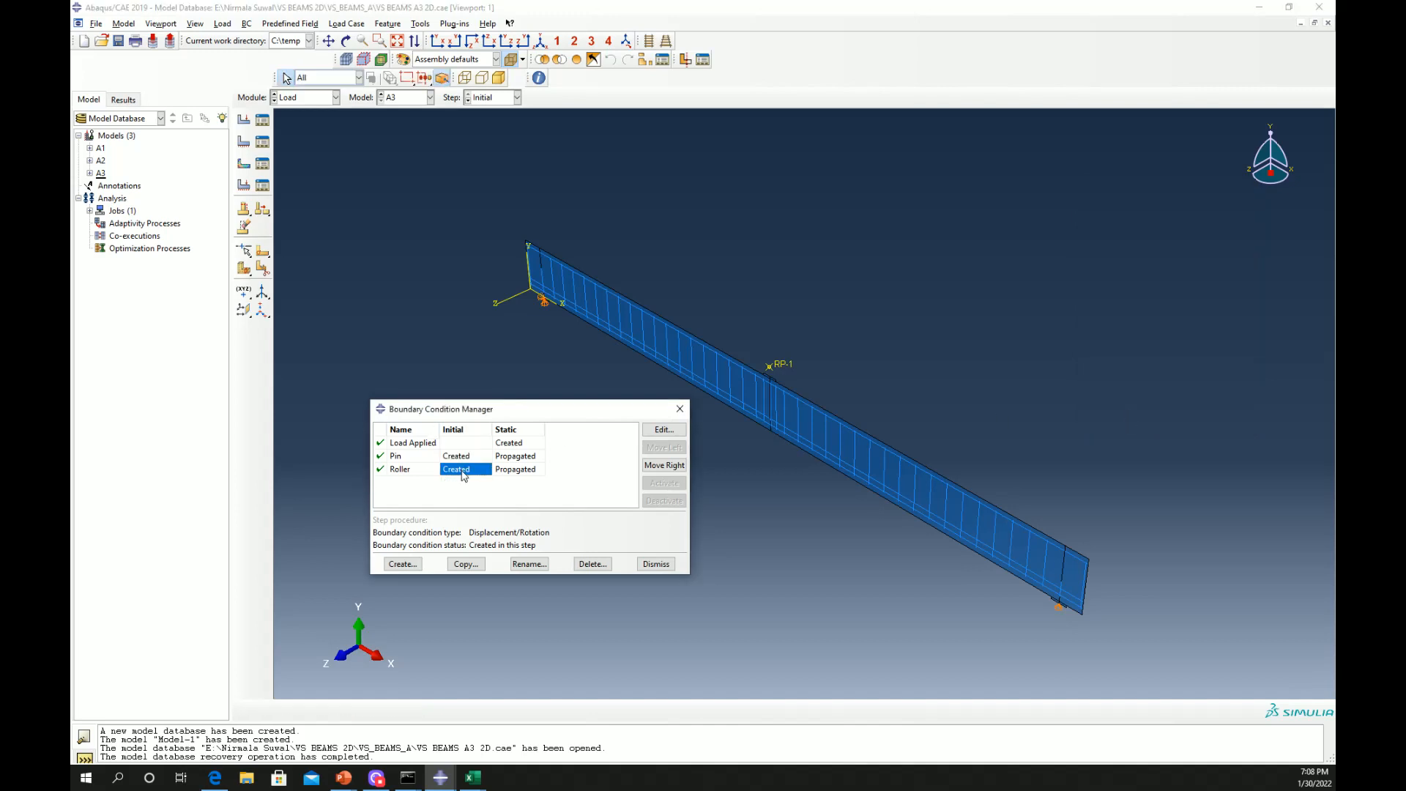
left_click(665, 429)
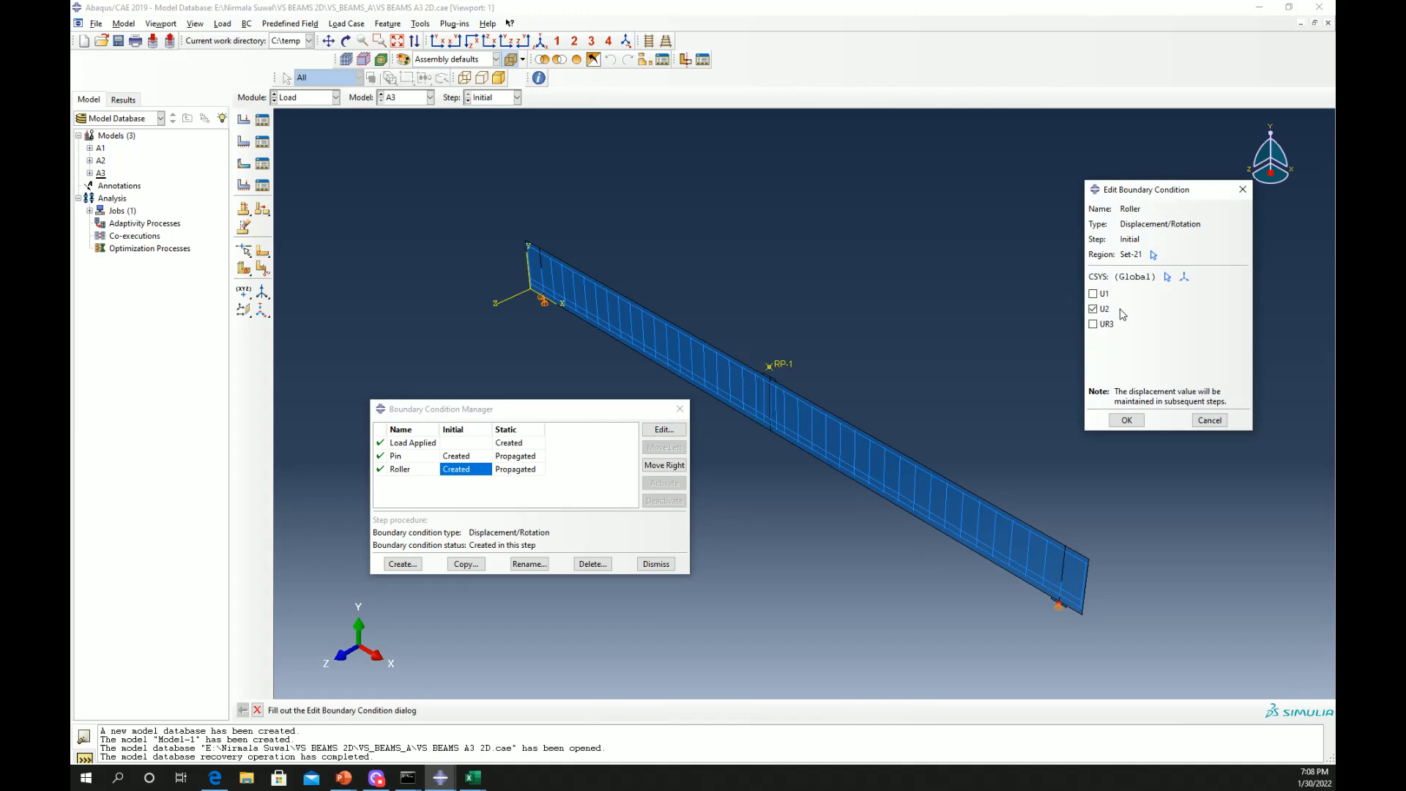
left_click(1127, 421)
left_click(654, 566)
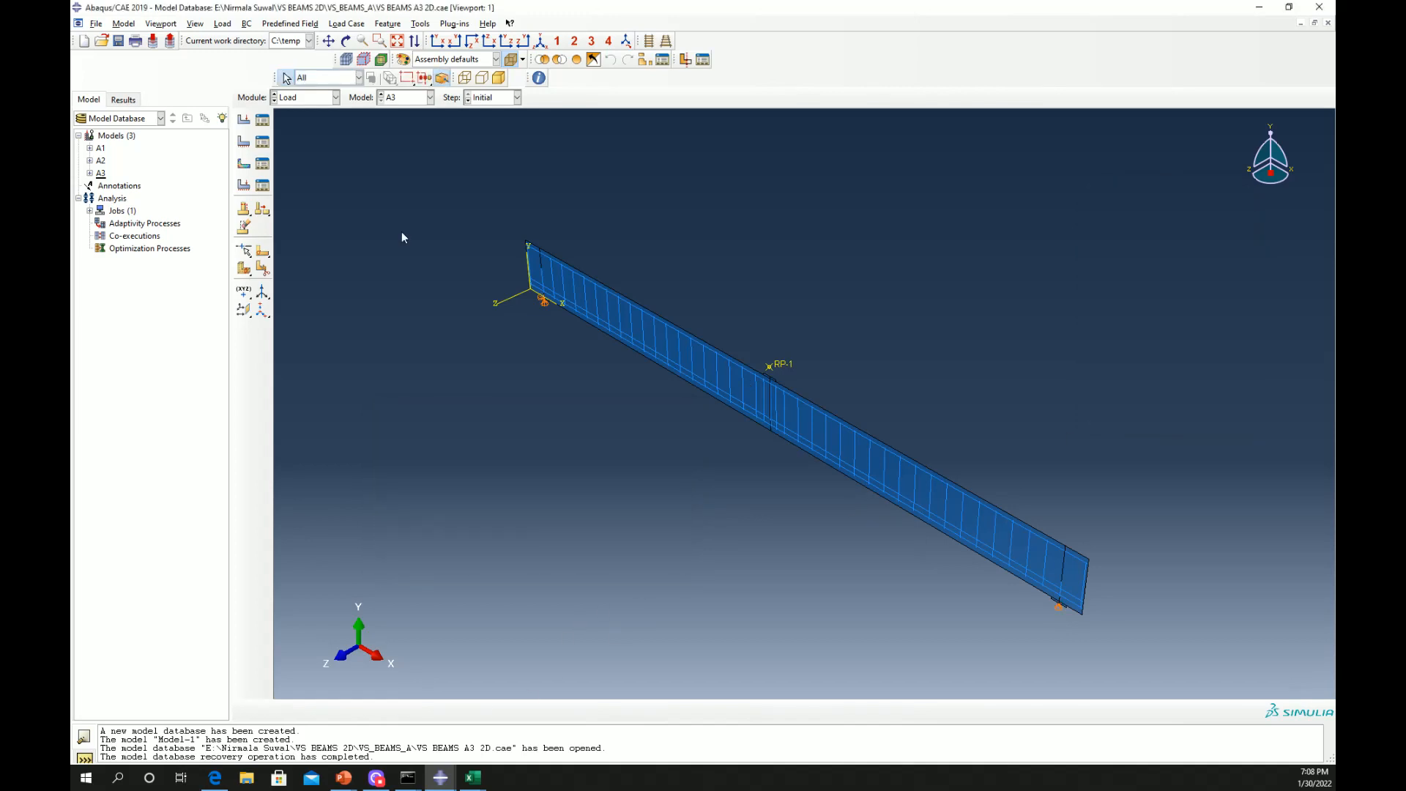
Show the meshed A3 assembly in the Mesh module in front view and inspect its mesh
left_click(306, 99)
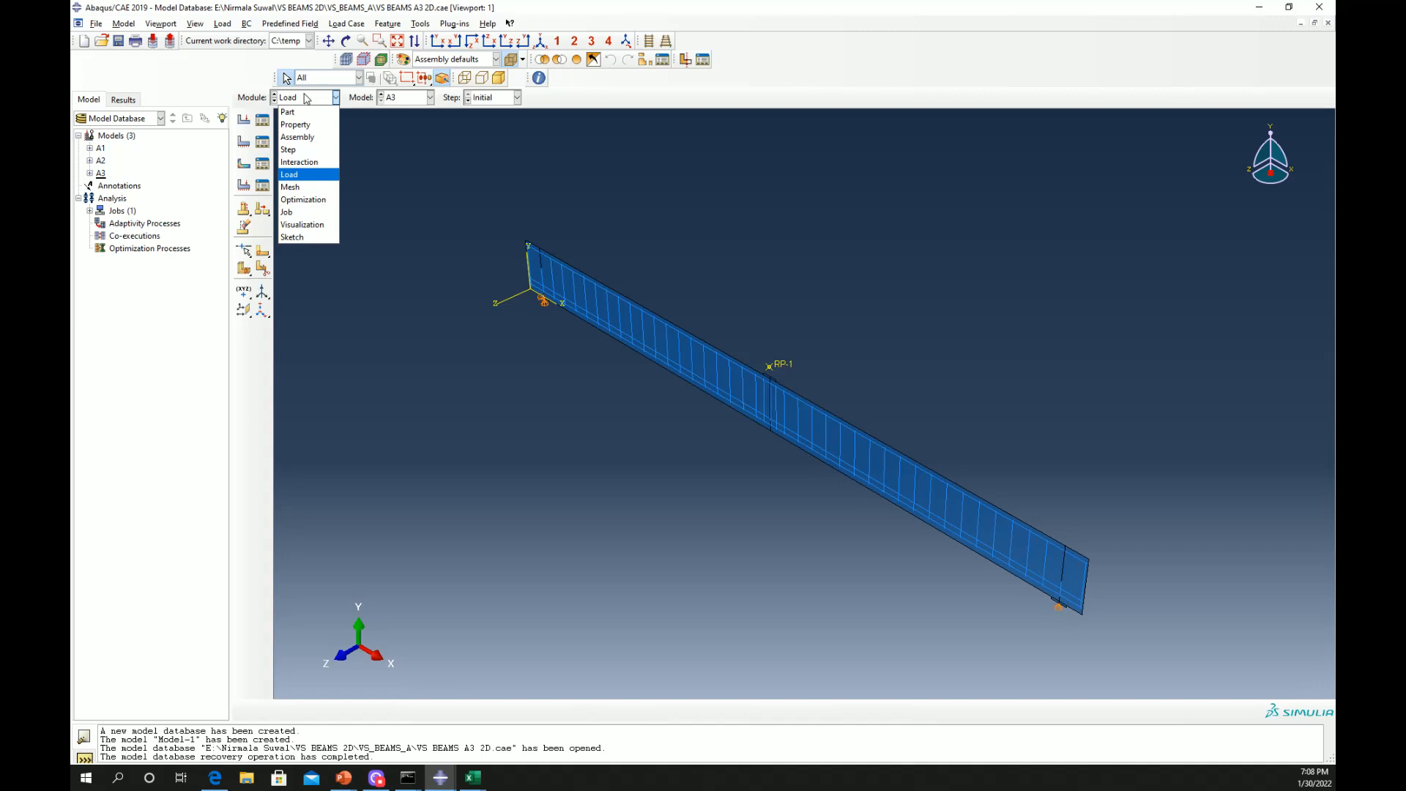
left_click(300, 188)
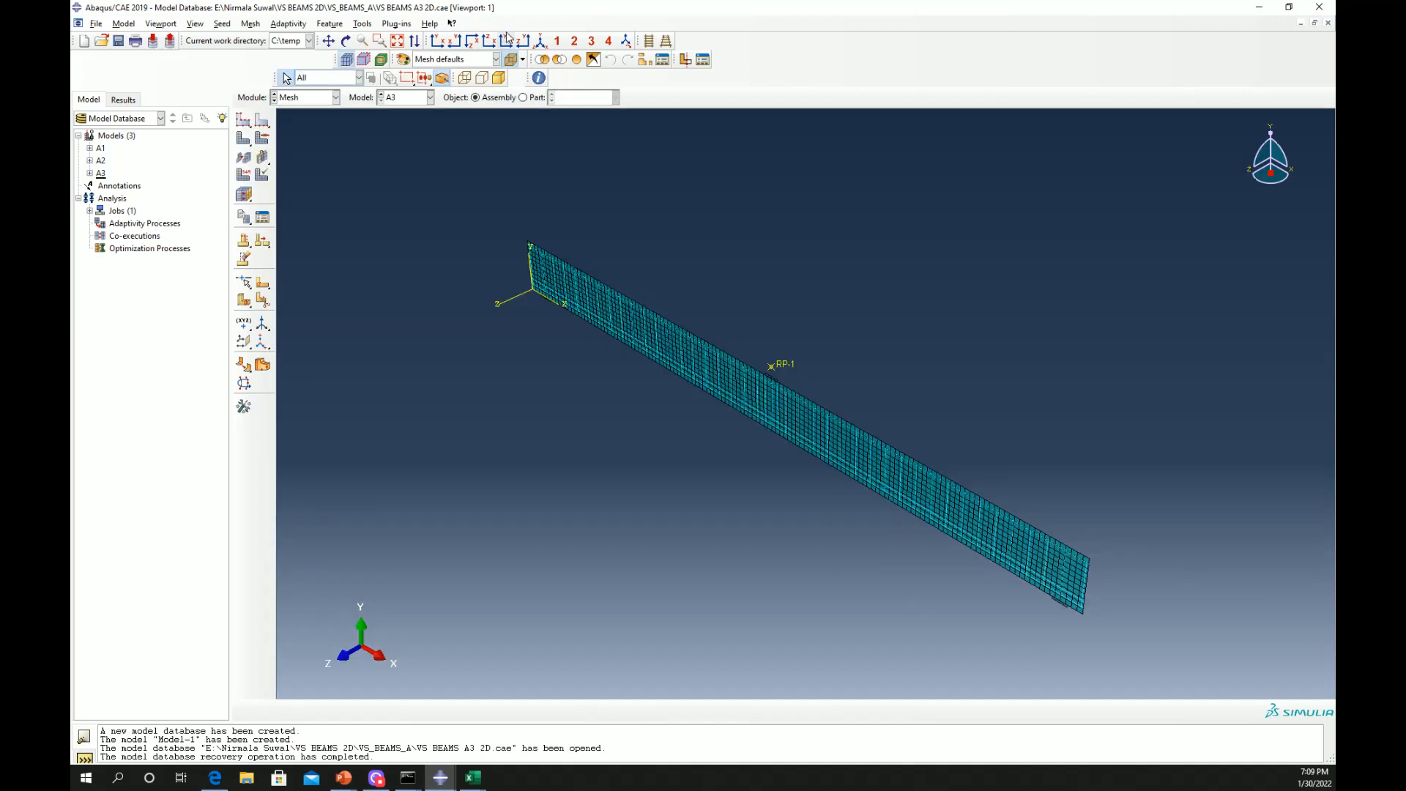
left_click(432, 41)
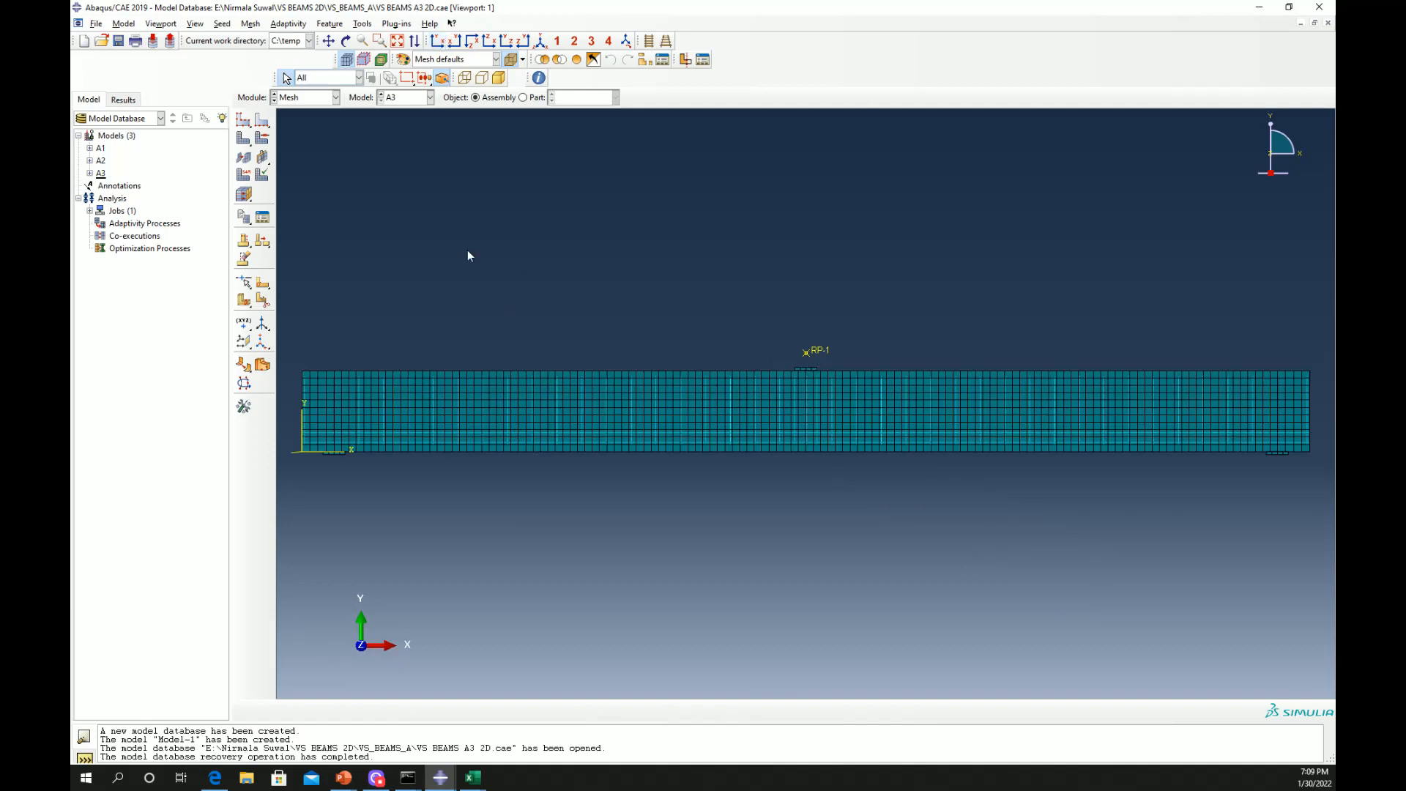
scroll(614, 459, "down", 2)
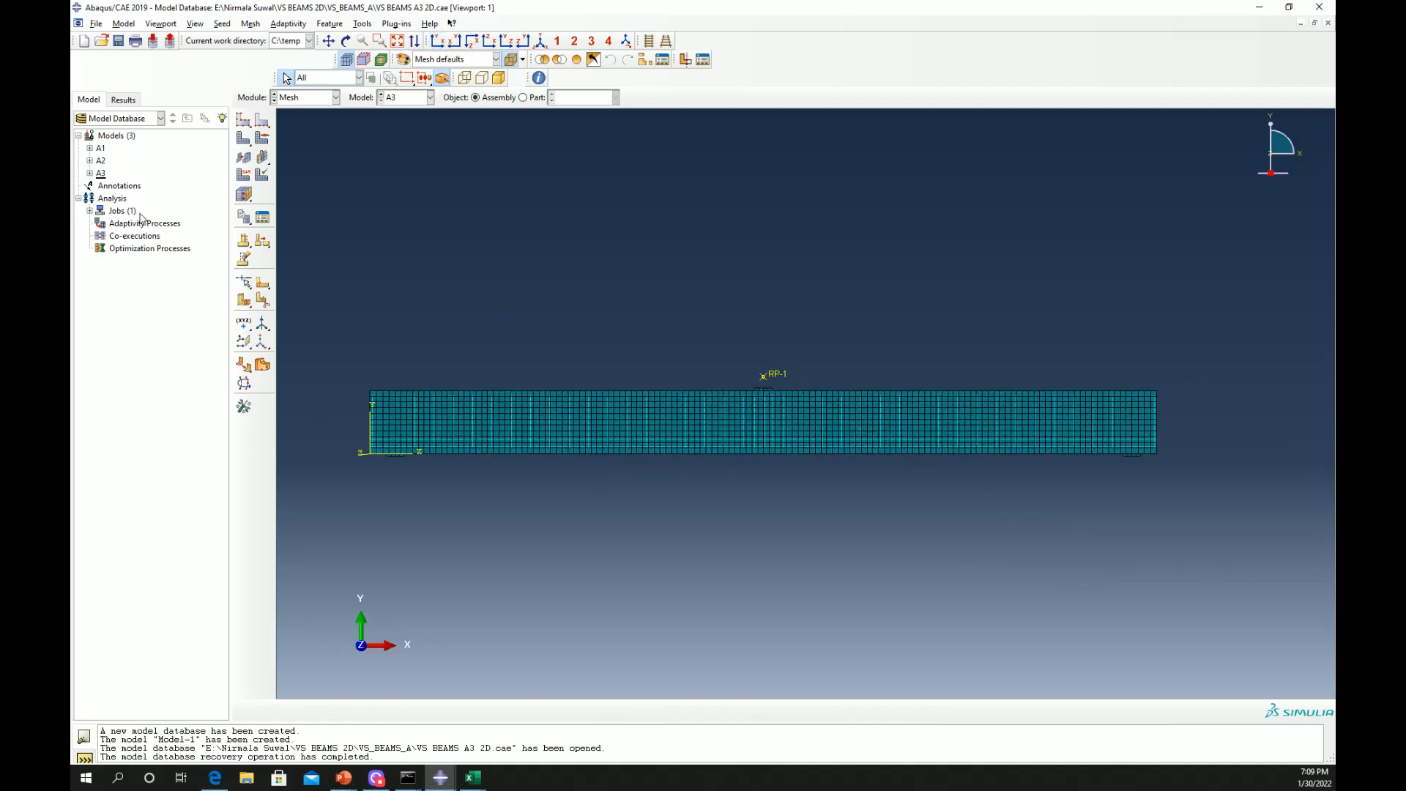
Create an analysis job named VSA3-2D from model A3 in the Job module
left_click(293, 97)
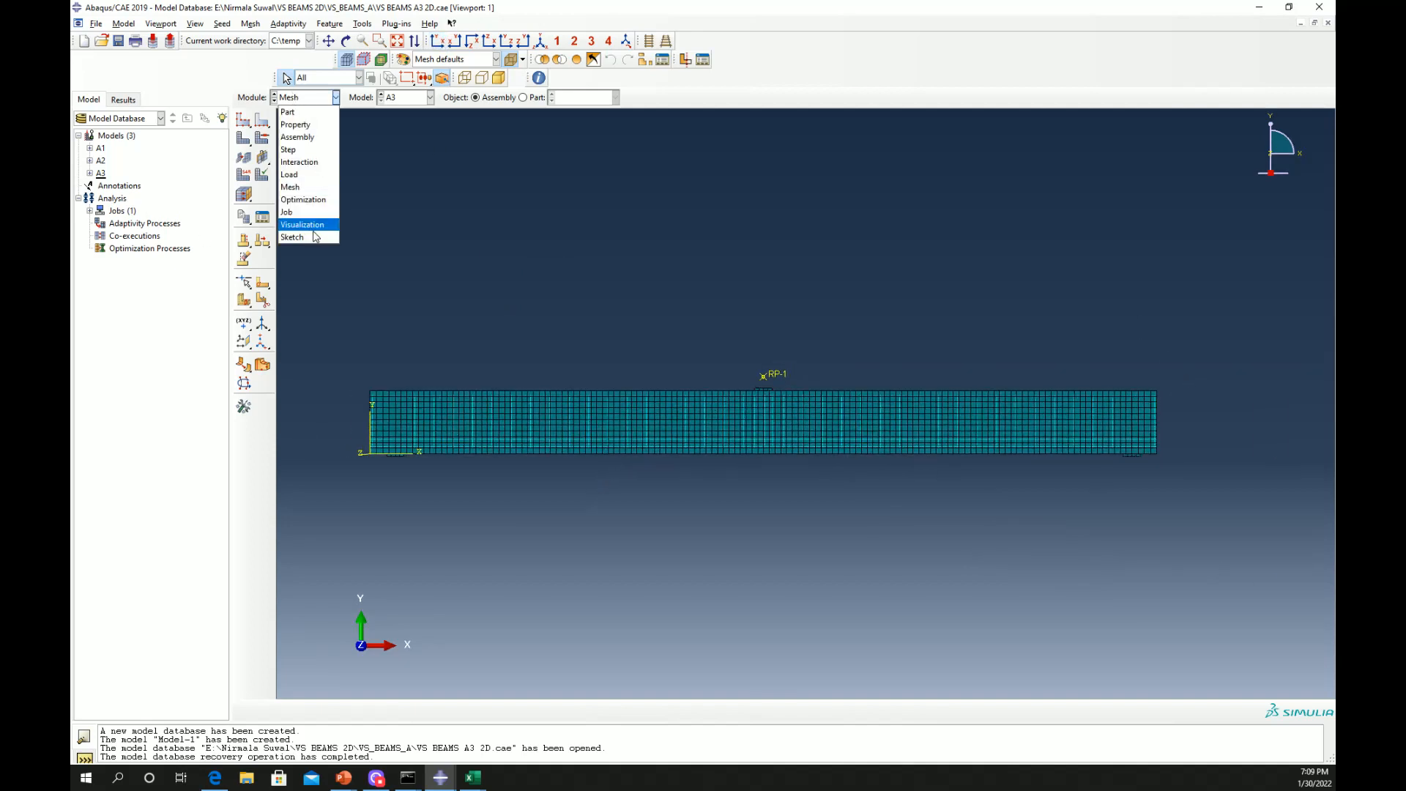
left_click(300, 210)
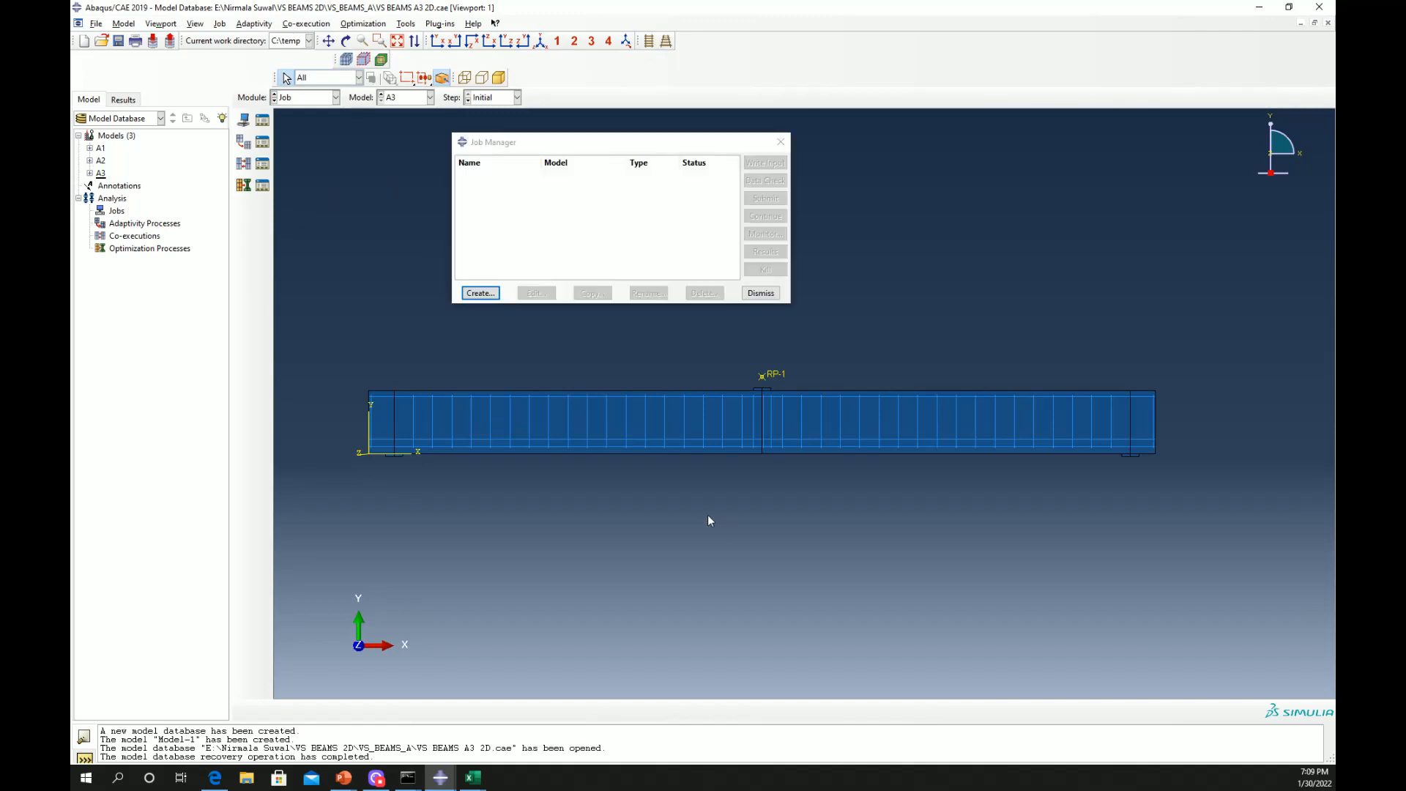
left_click(481, 293)
type("VSA3-2D")
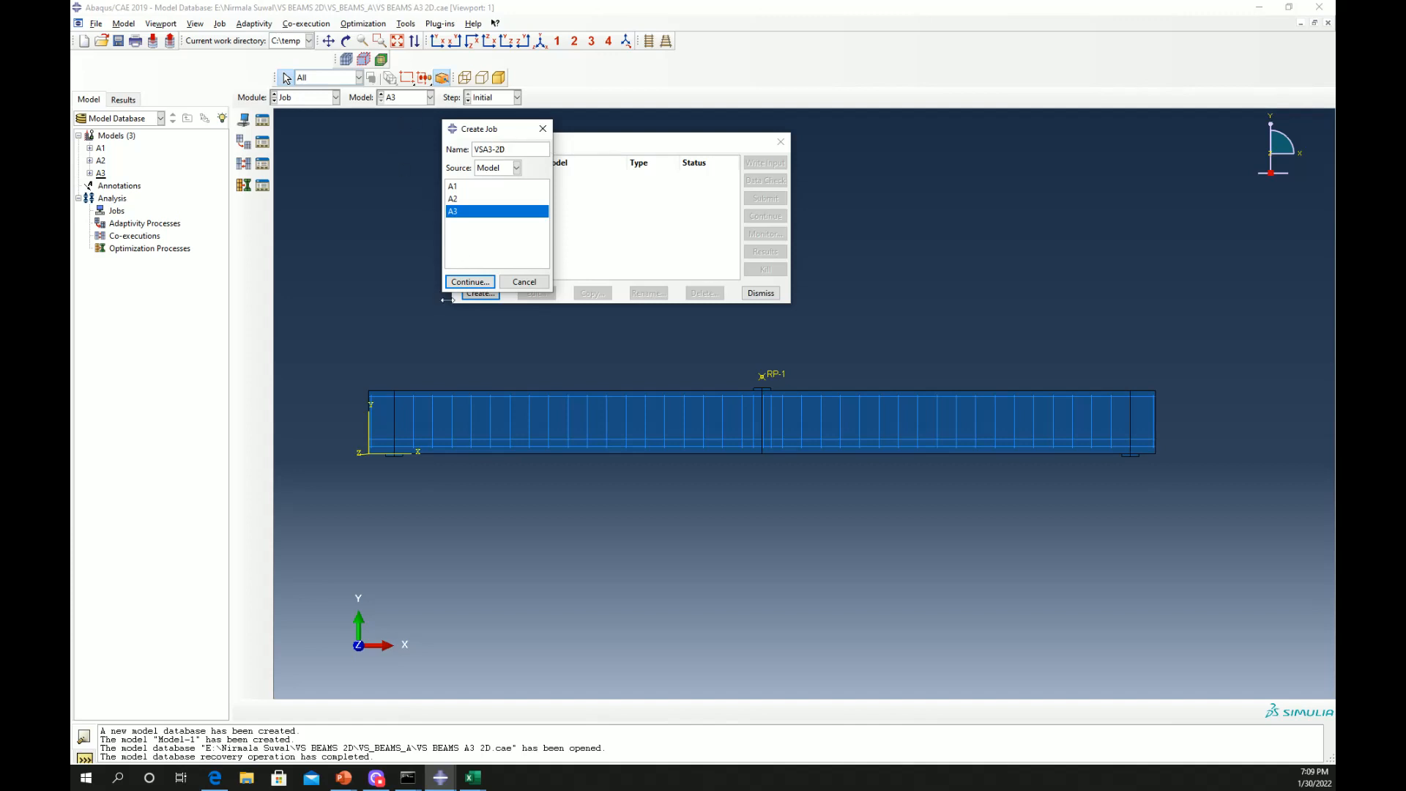
left_click(470, 282)
Enable multiple processors for the job, set their number to 4, and accept the job settings
left_click(386, 164)
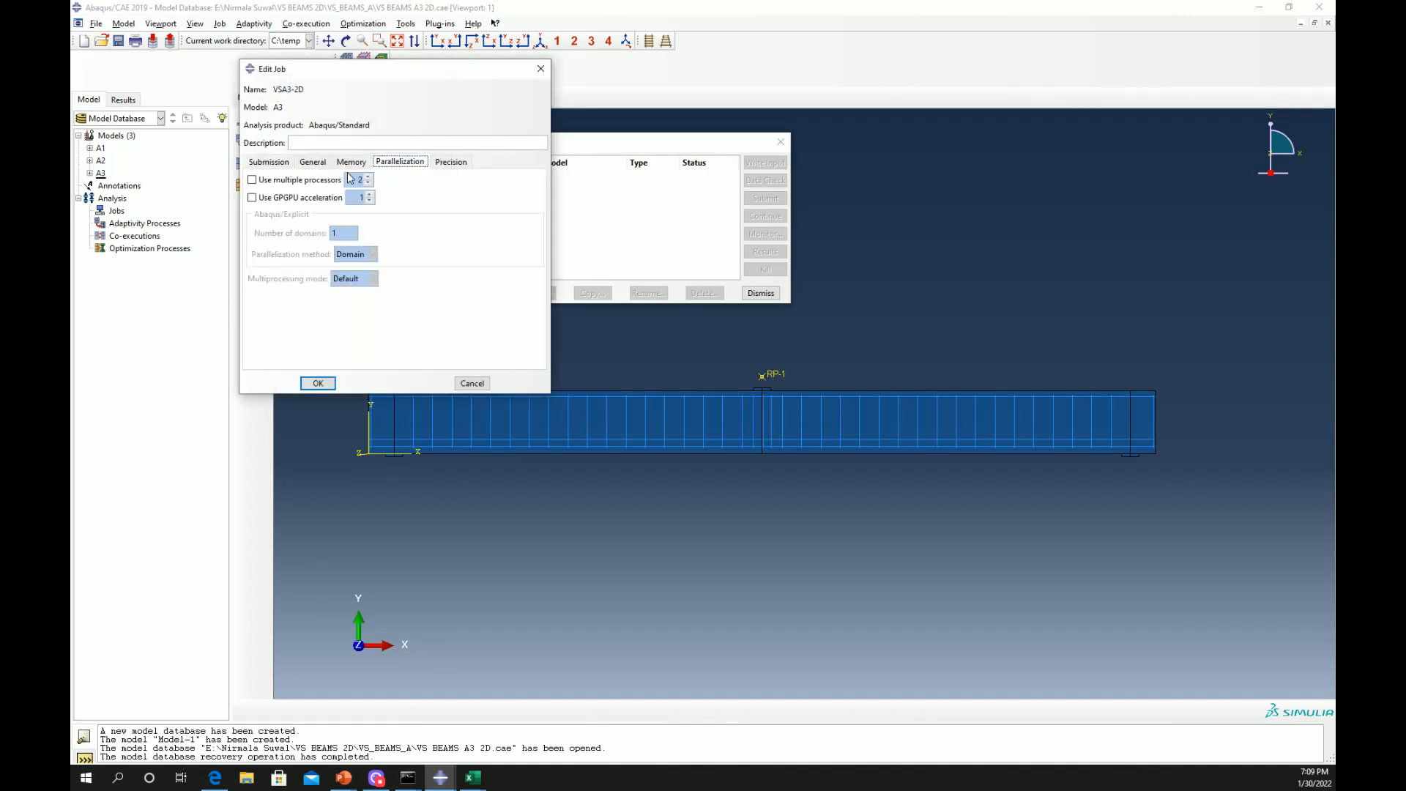
left_click(298, 179)
left_click_drag(353, 178, 377, 188)
type("4")
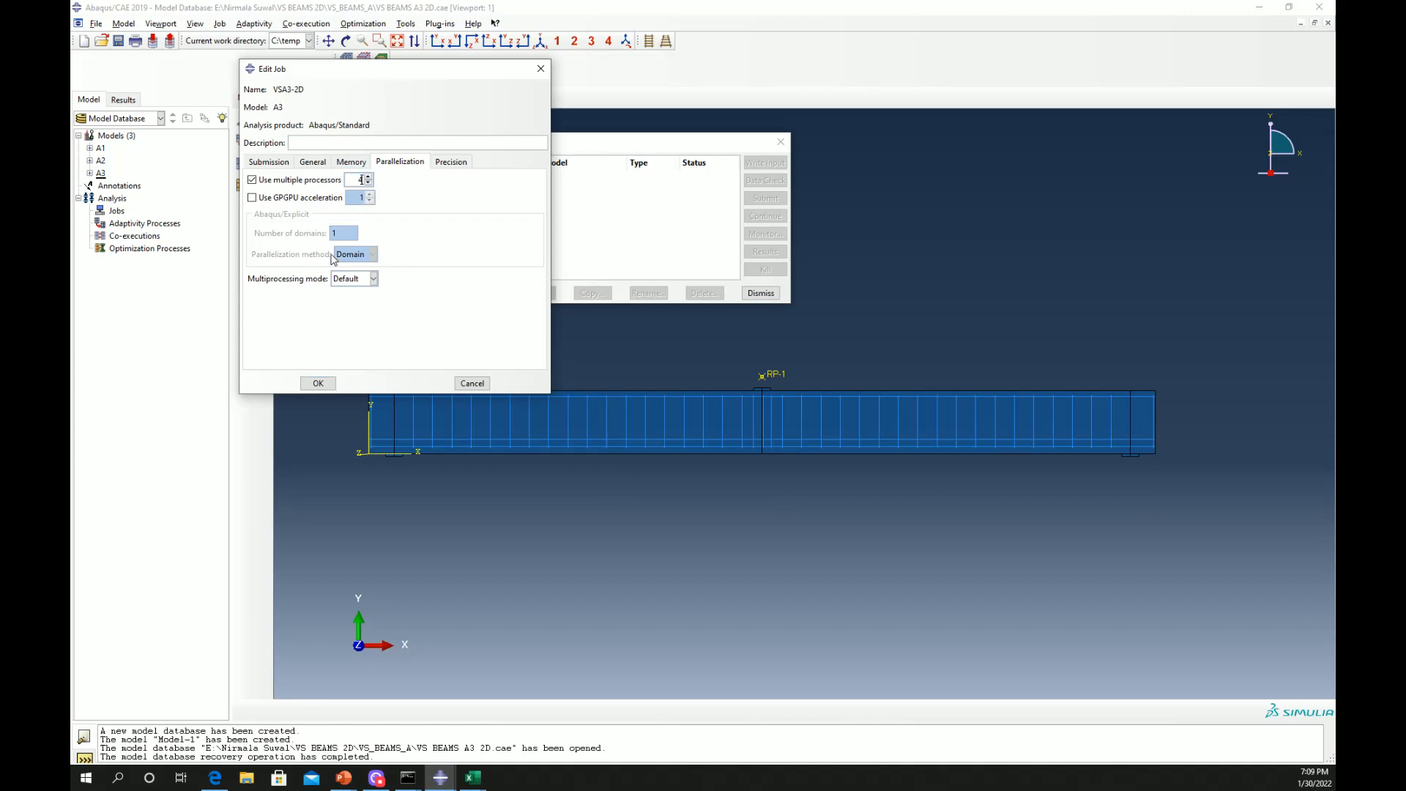
left_click(321, 388)
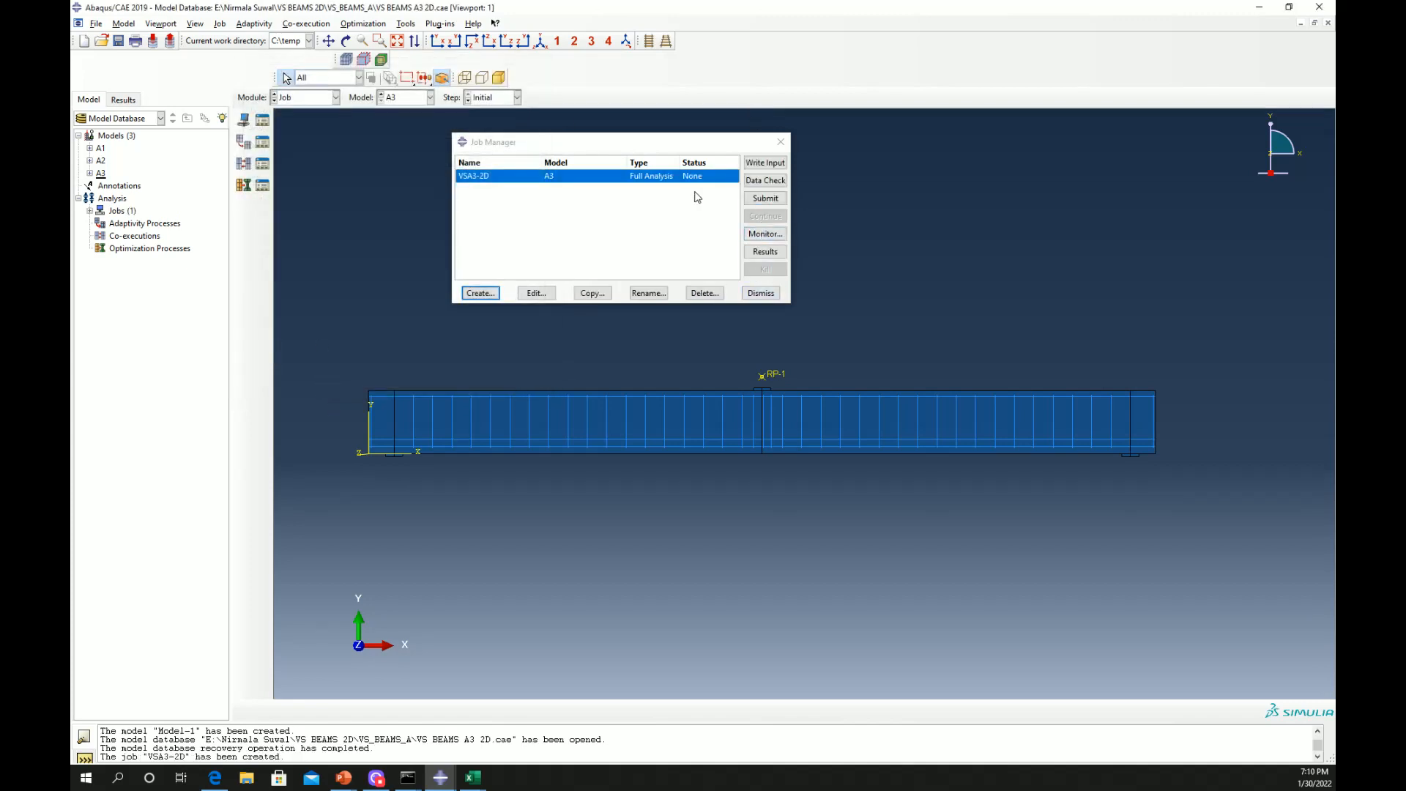
Submit job VSA3-2D, overwriting its existing job files, and open the results
left_click(771, 200)
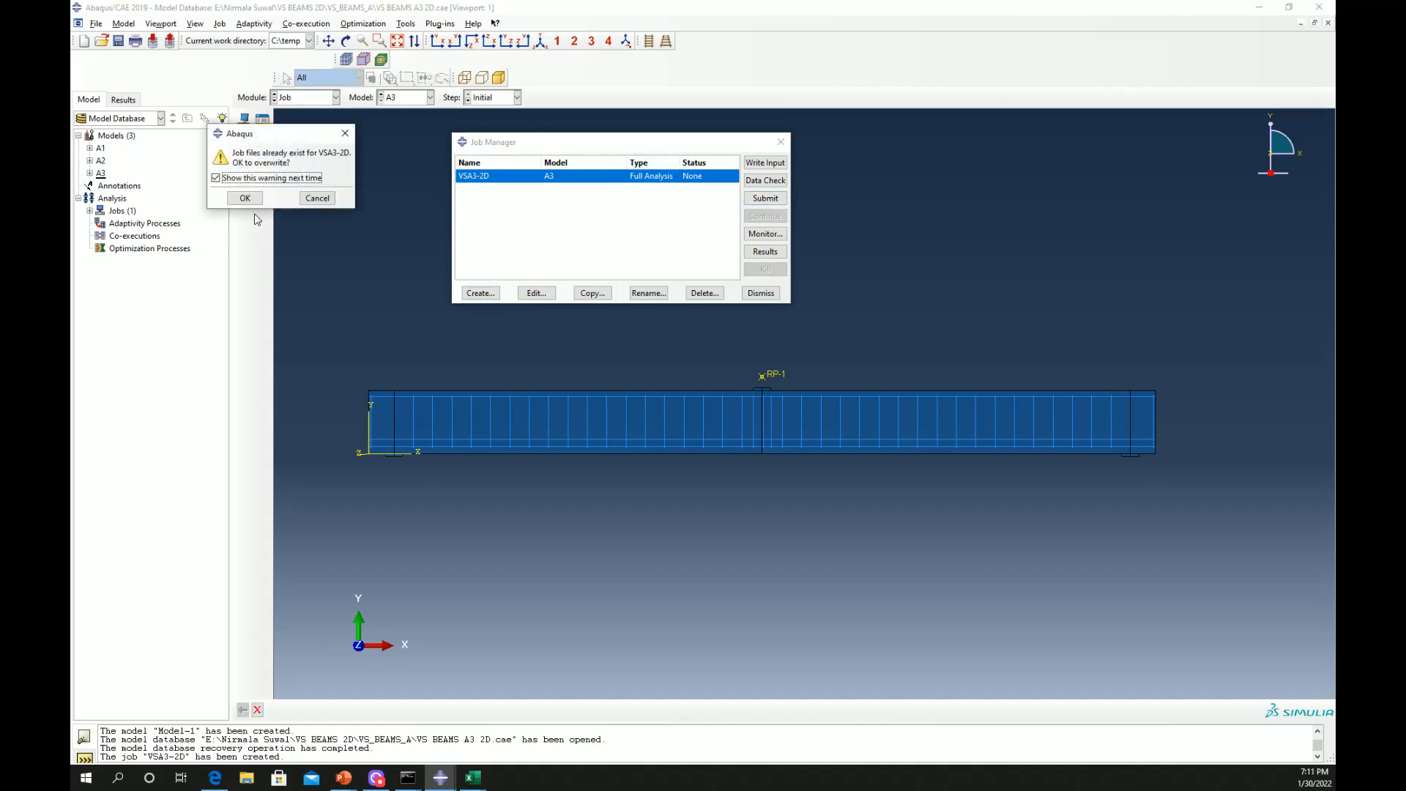
left_click(246, 199)
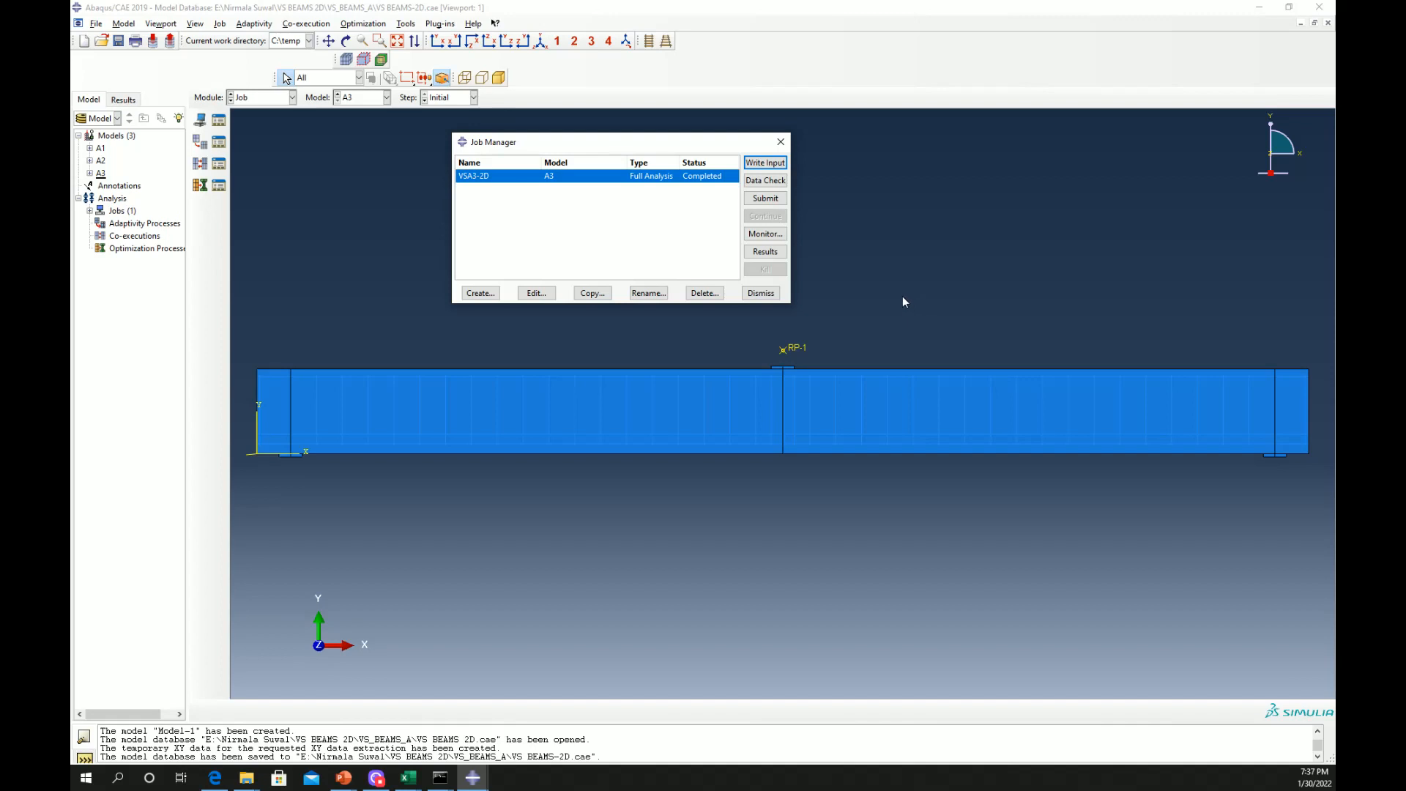
left_click(767, 251)
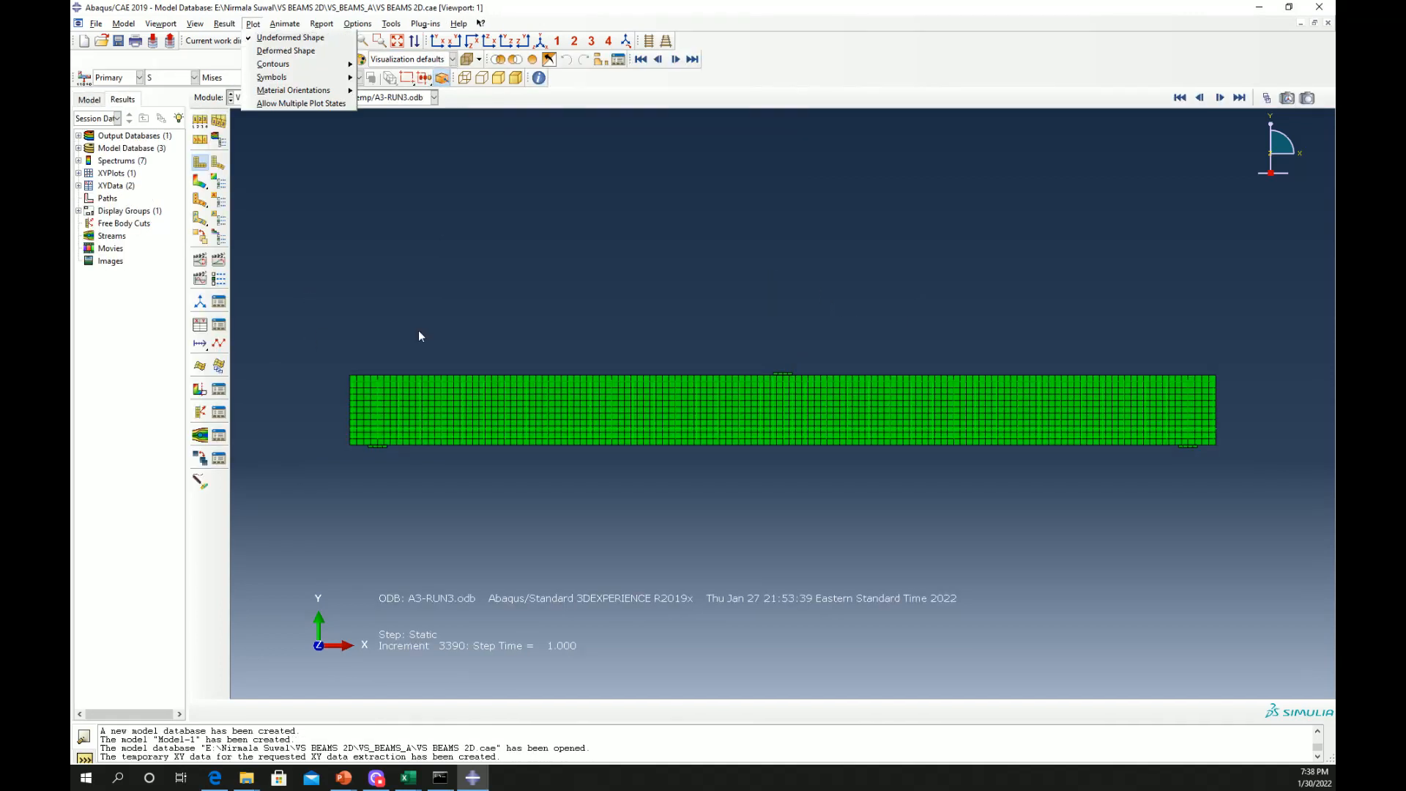
Start XY data from ODB field output and check the Unique Nodal variables RF2 under reaction force and U2 under spatial displacement
left_click(197, 327)
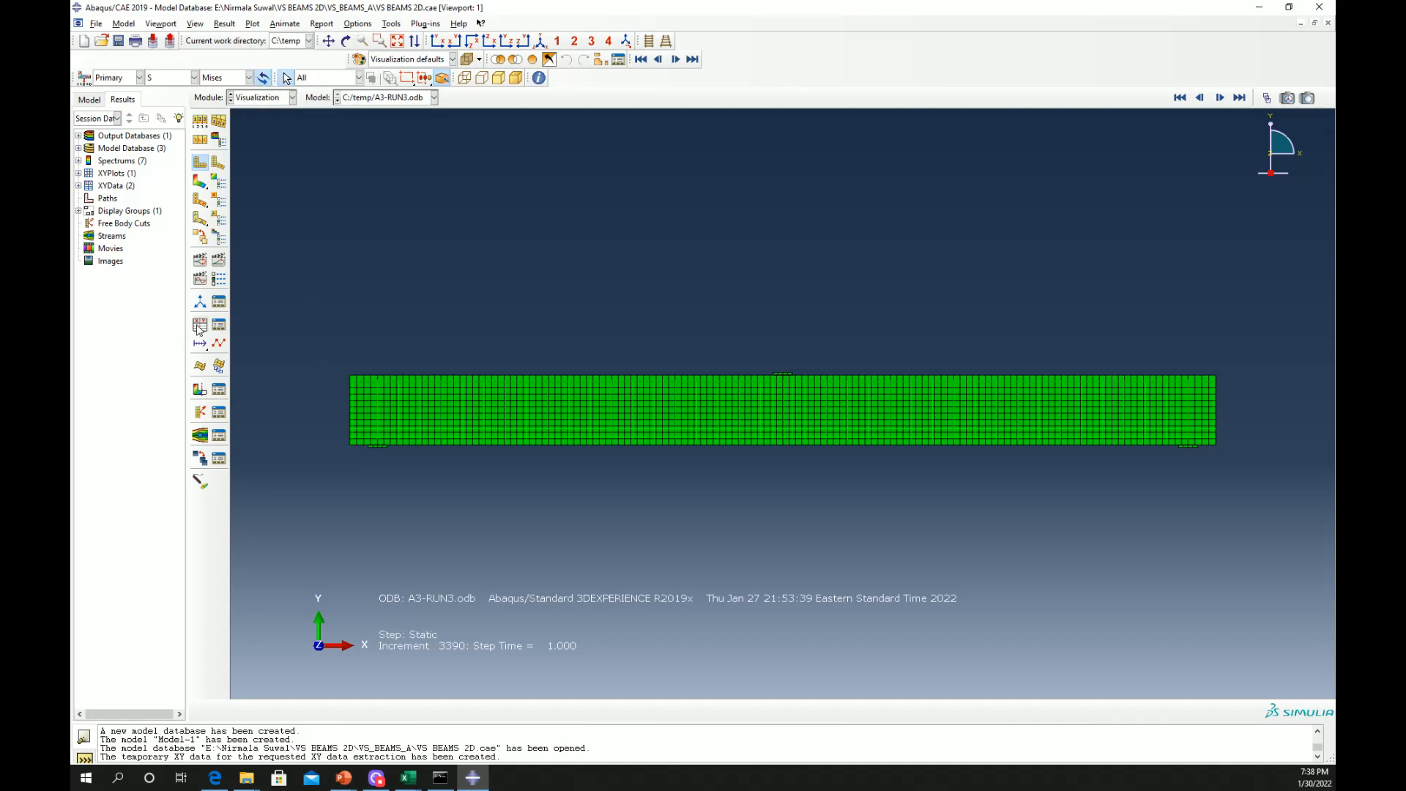
left_click(201, 328)
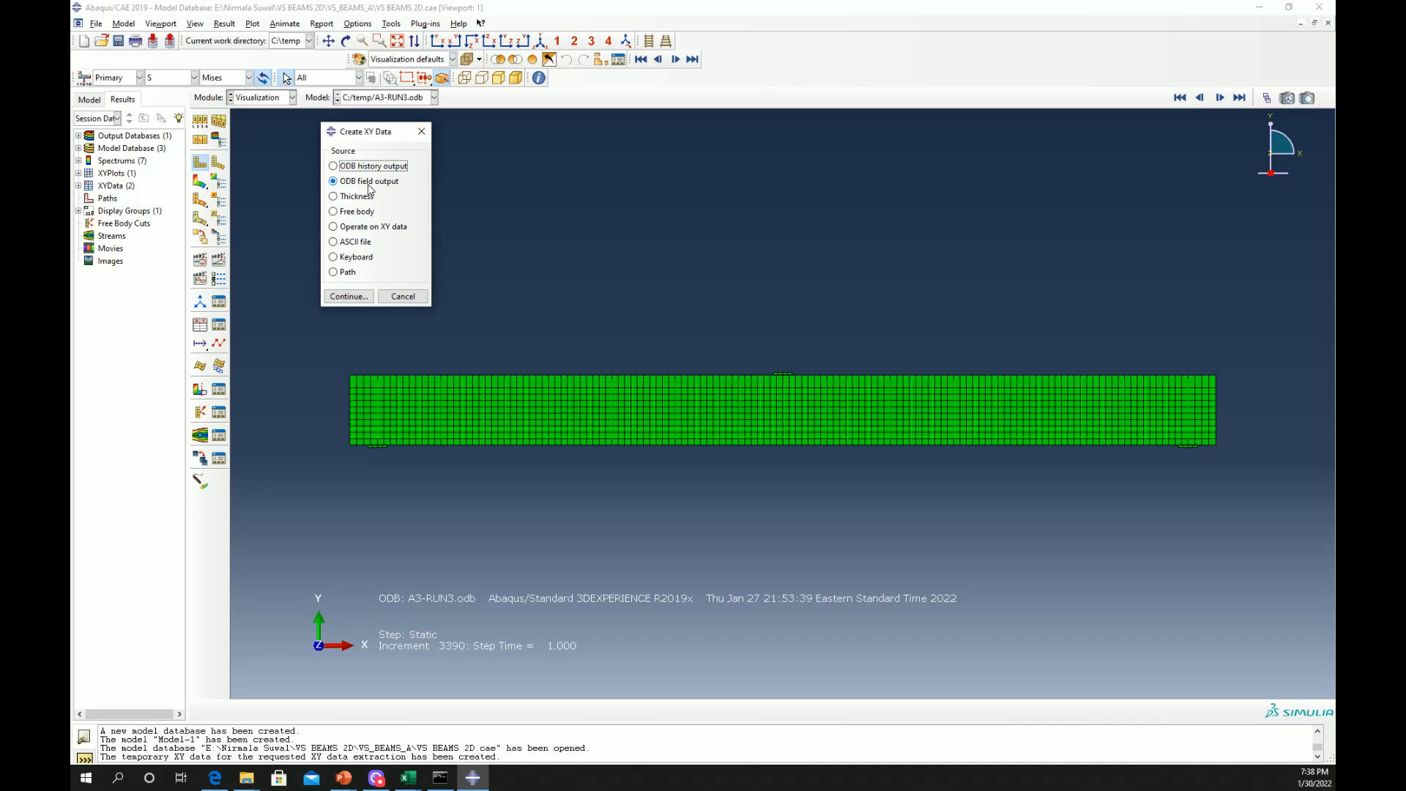
left_click(338, 297)
scroll(381, 425, "down", 3)
left_click(345, 364)
scroll(396, 409, "down", 2)
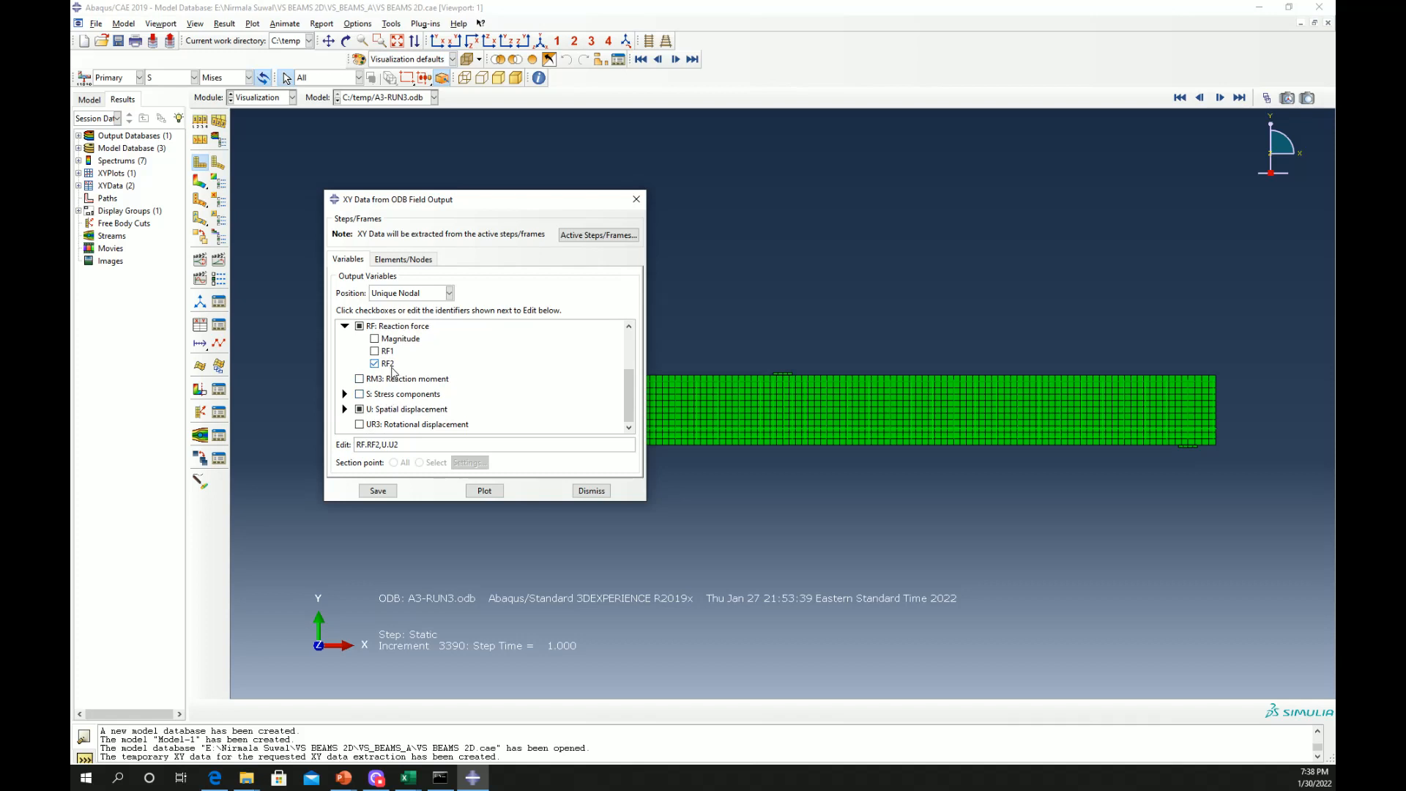
left_click(345, 409)
scroll(437, 428, "down", 2)
scroll(436, 423, "down", 1)
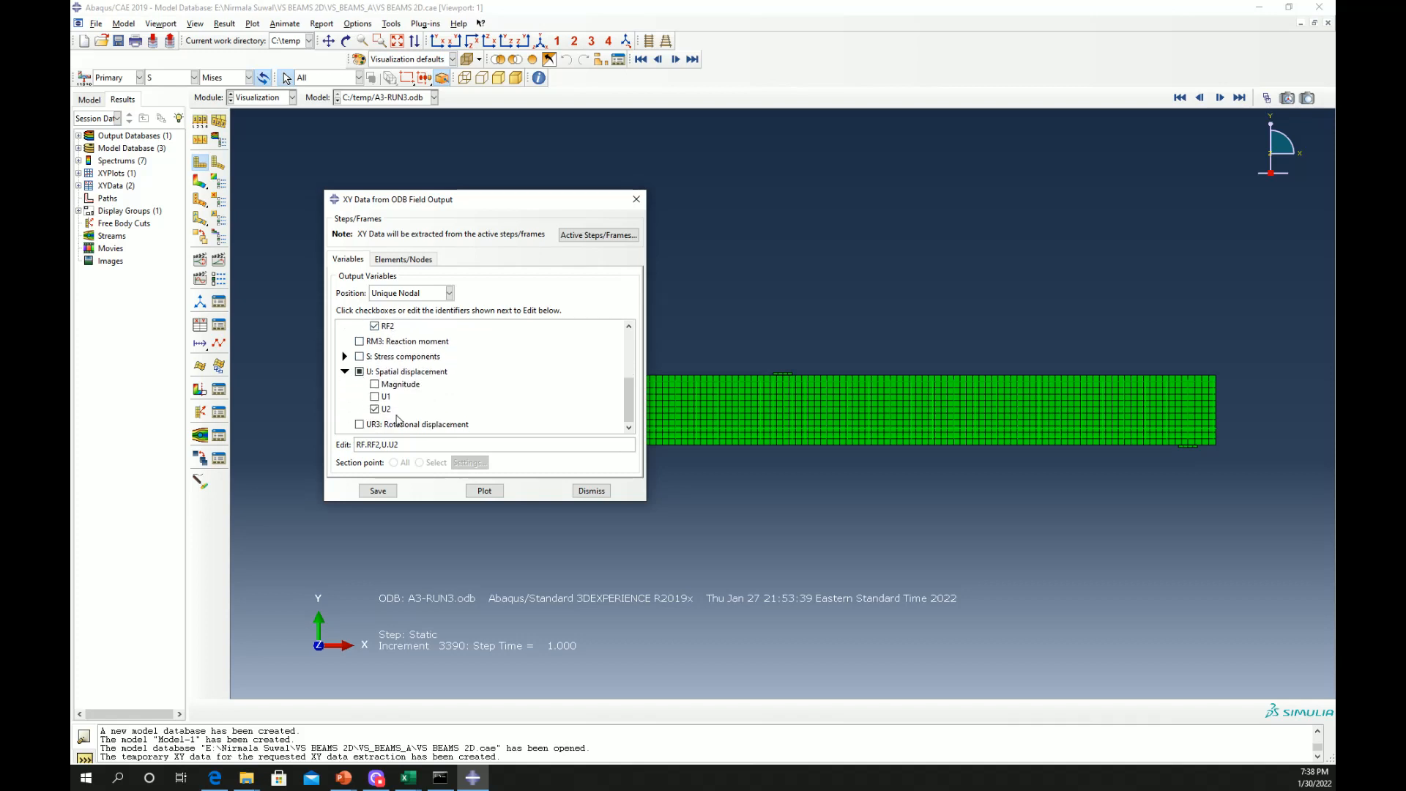
Plot RF2 and U2 against time for node set RF, close the data dialog, and examine the curves
left_click(412, 260)
left_click(358, 335)
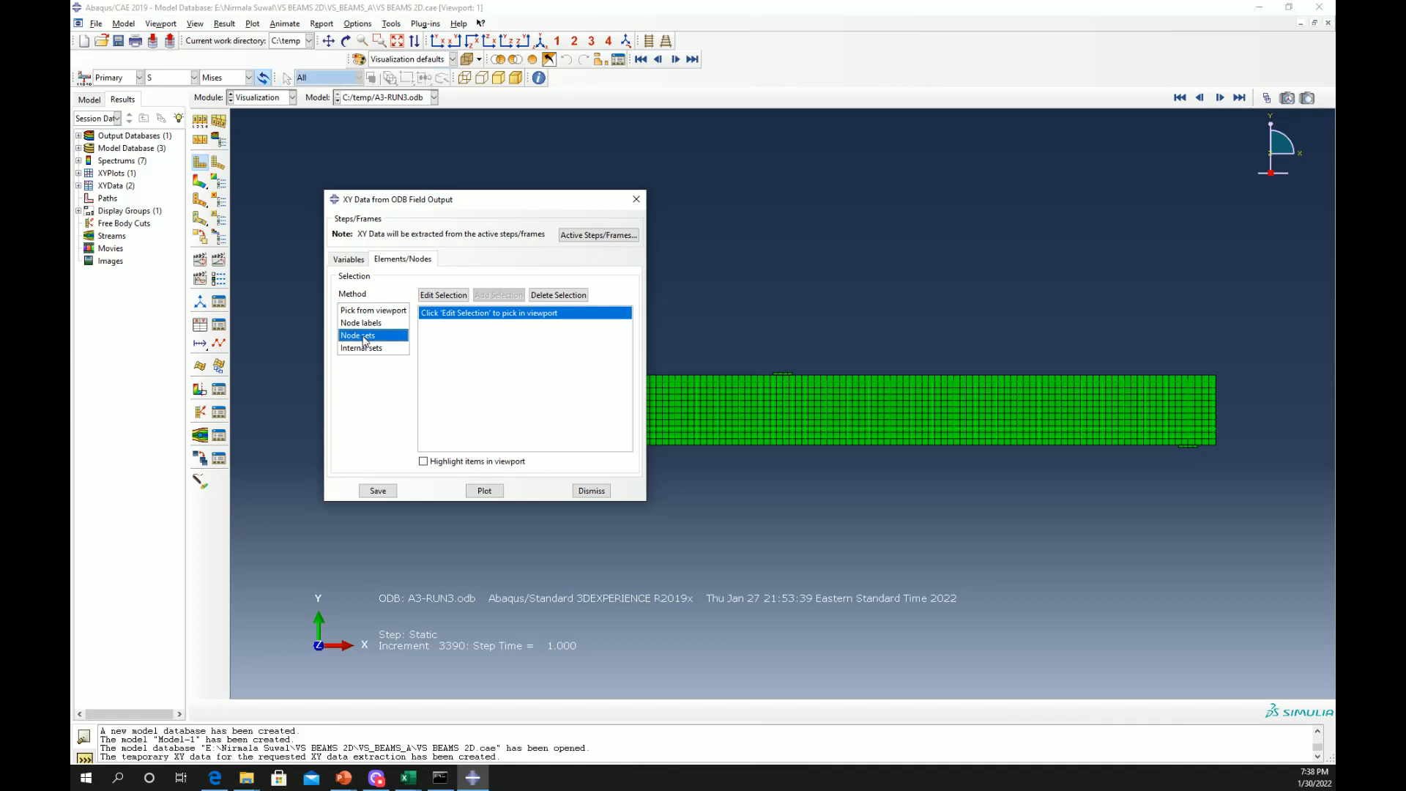
left_click(460, 373)
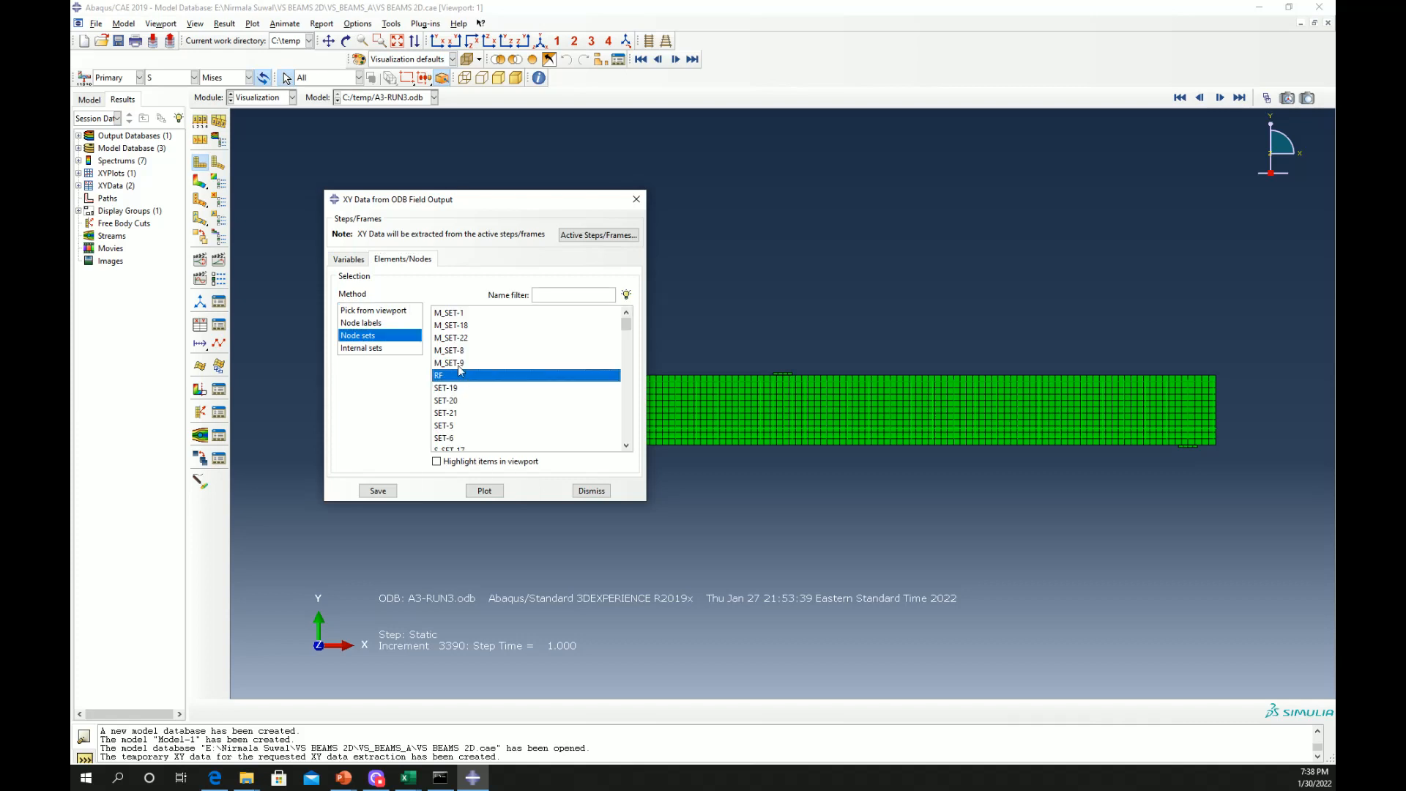
left_click(484, 490)
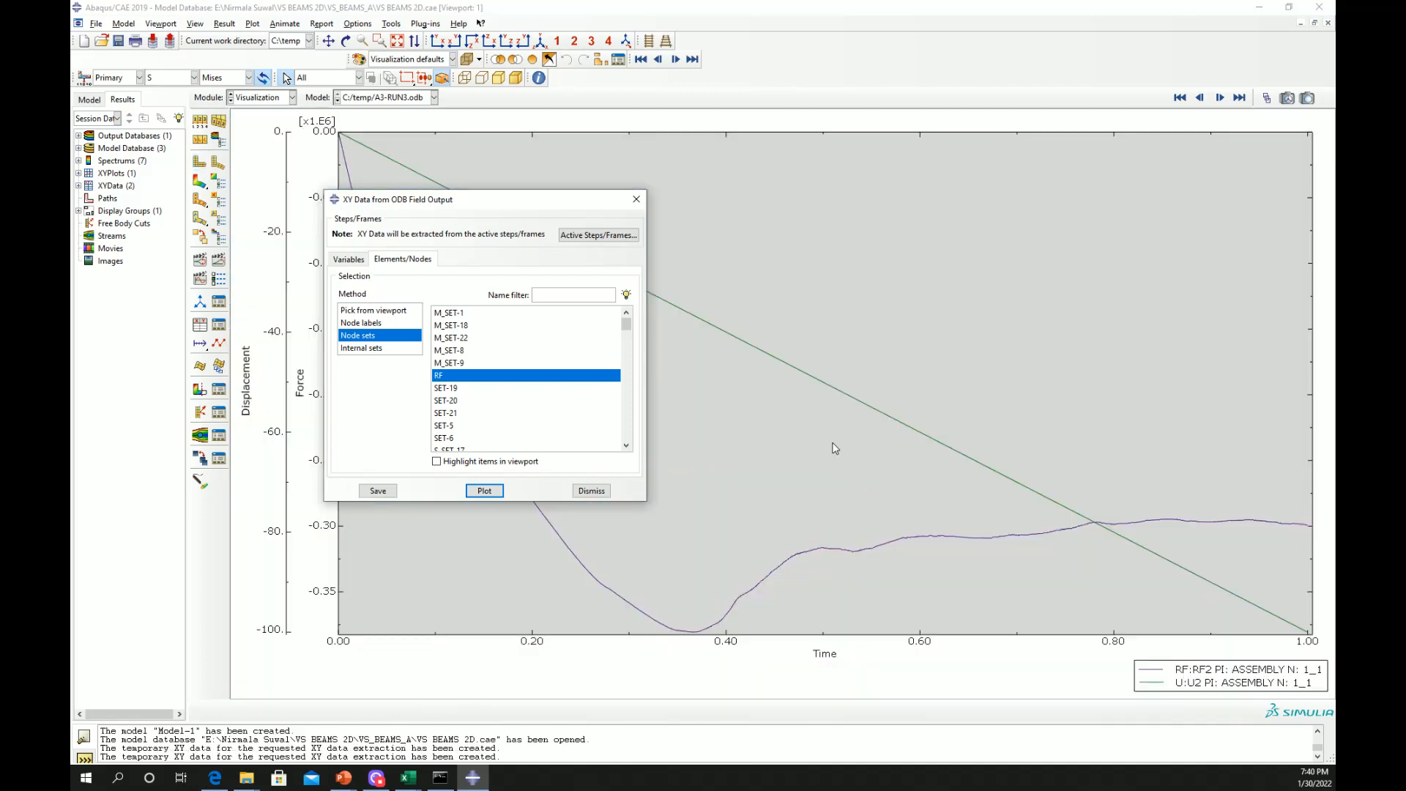
left_click(636, 199)
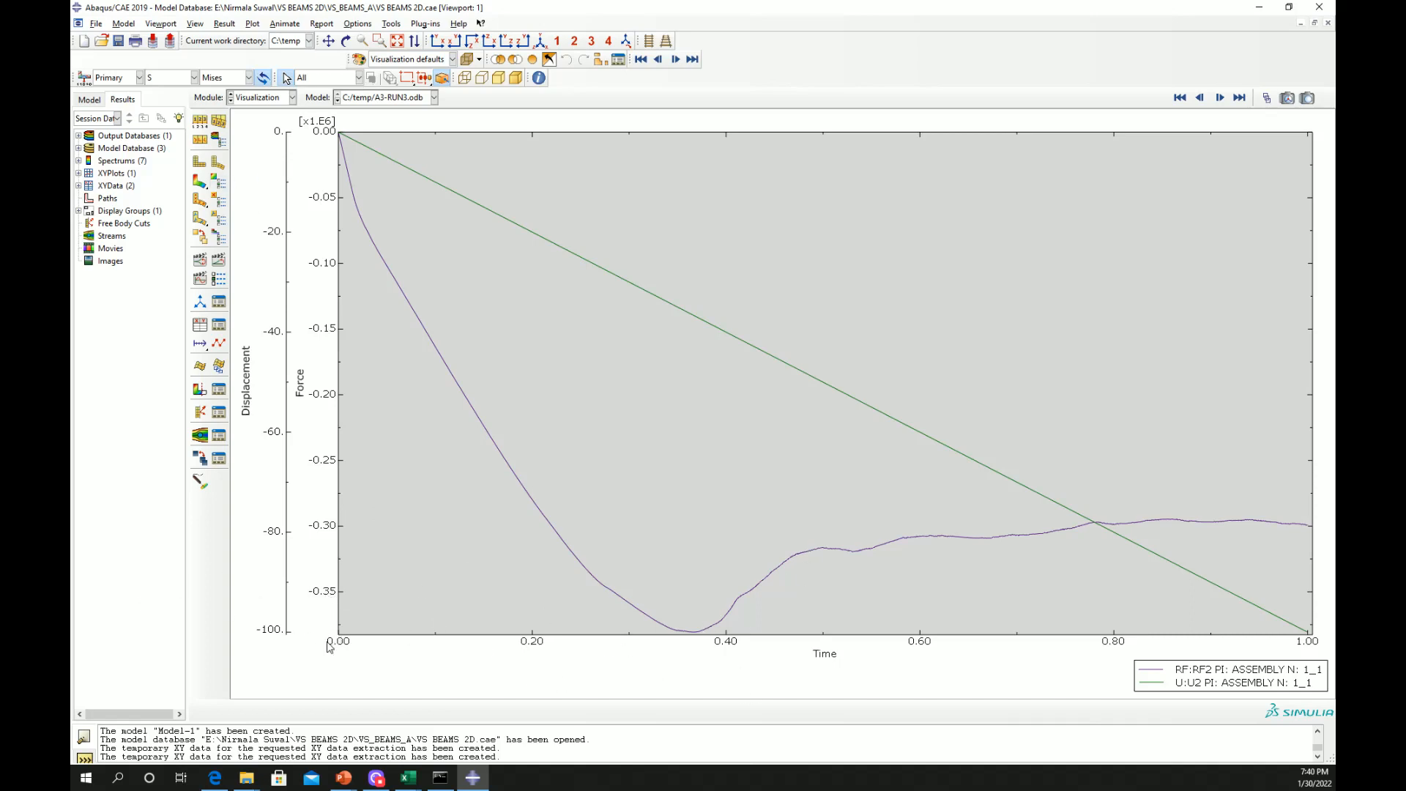
left_click(690, 632)
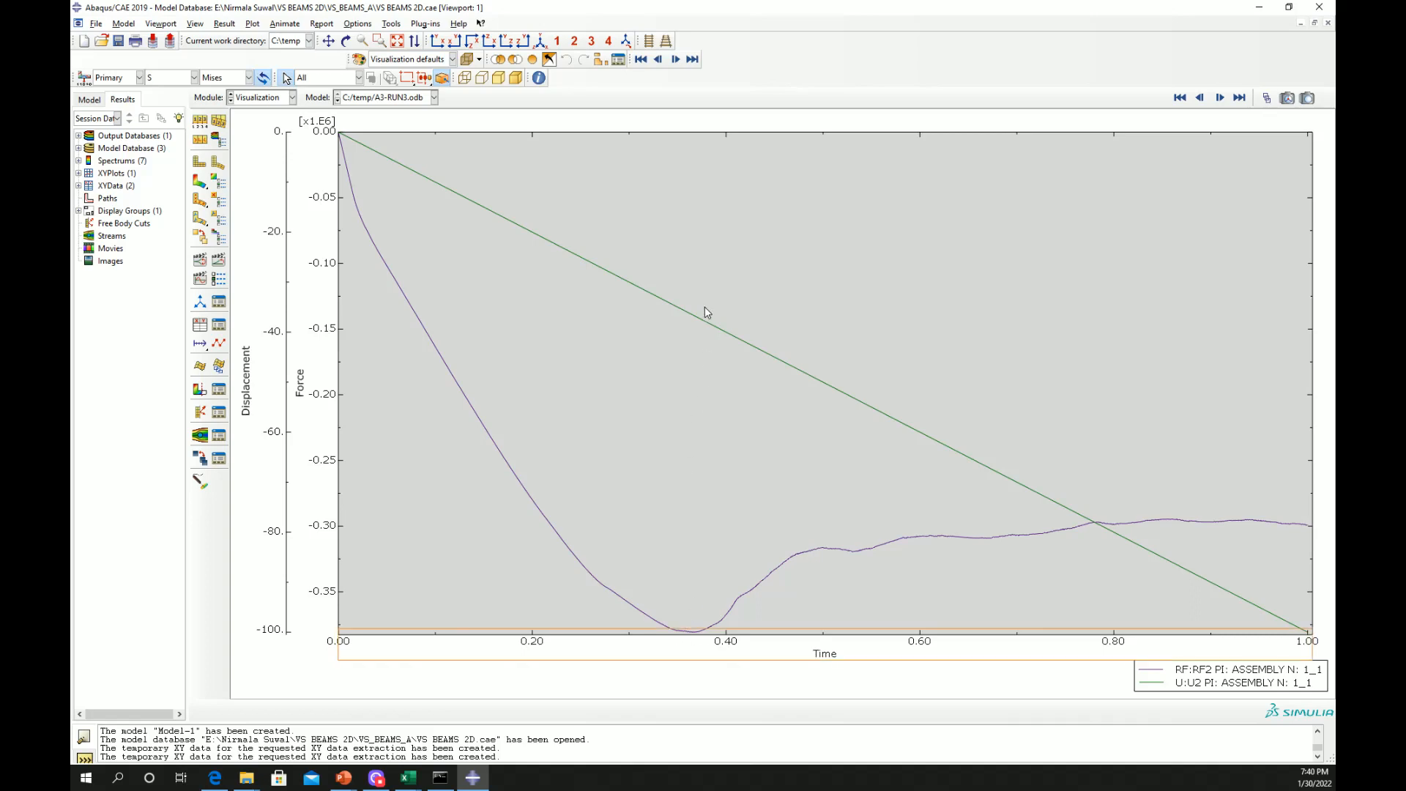
left_click(721, 573)
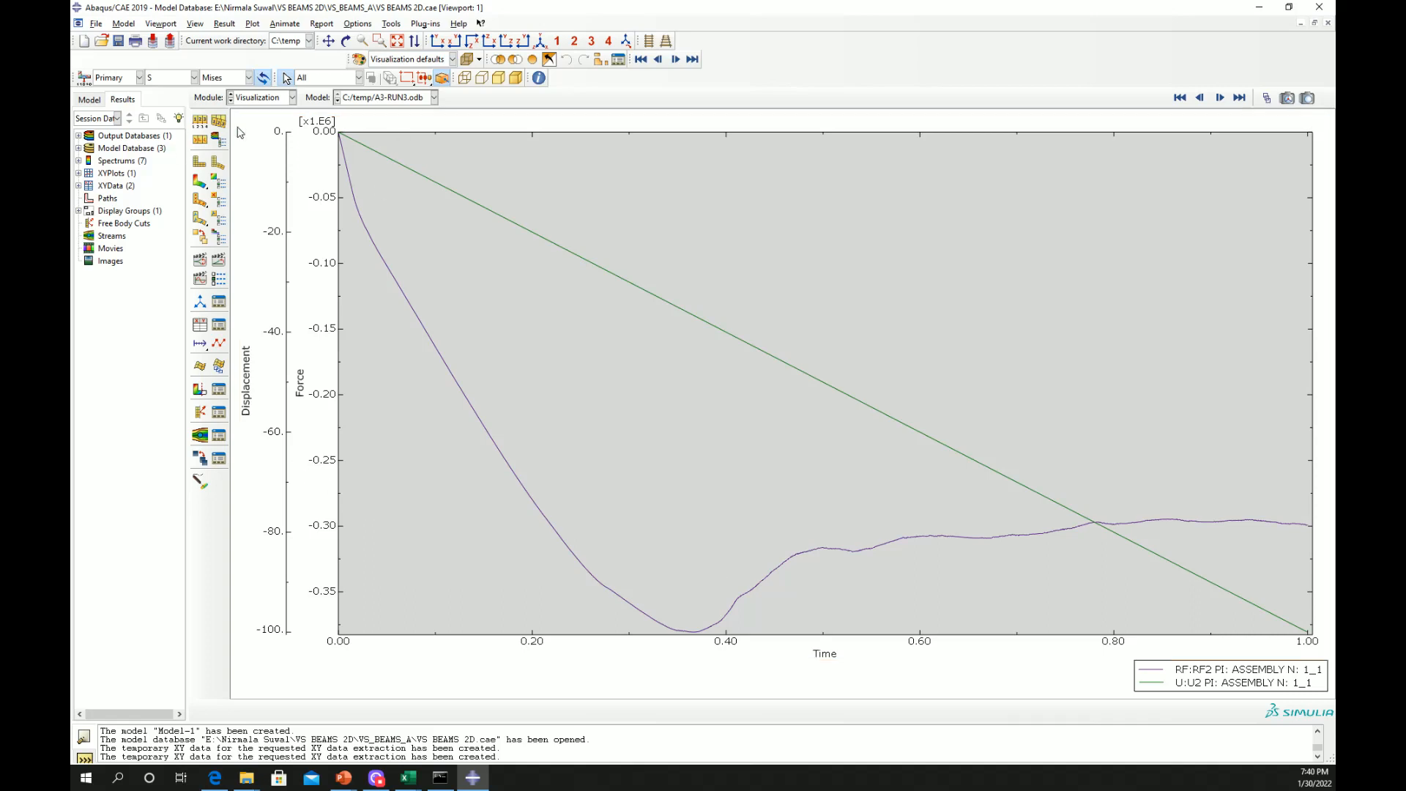
Show the Mises stress contours on the deformed beam and animate them over the time history
left_click(202, 183)
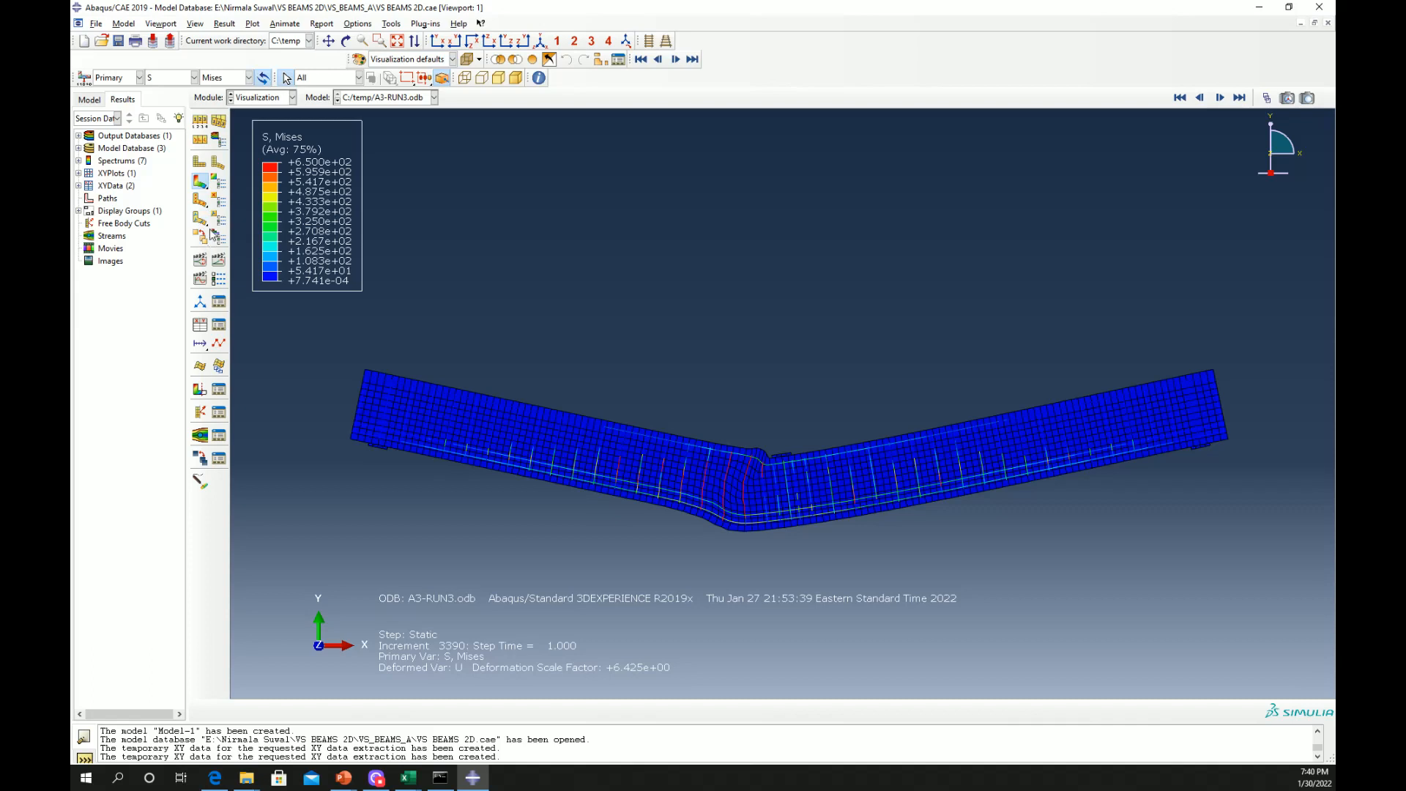
left_click(220, 259)
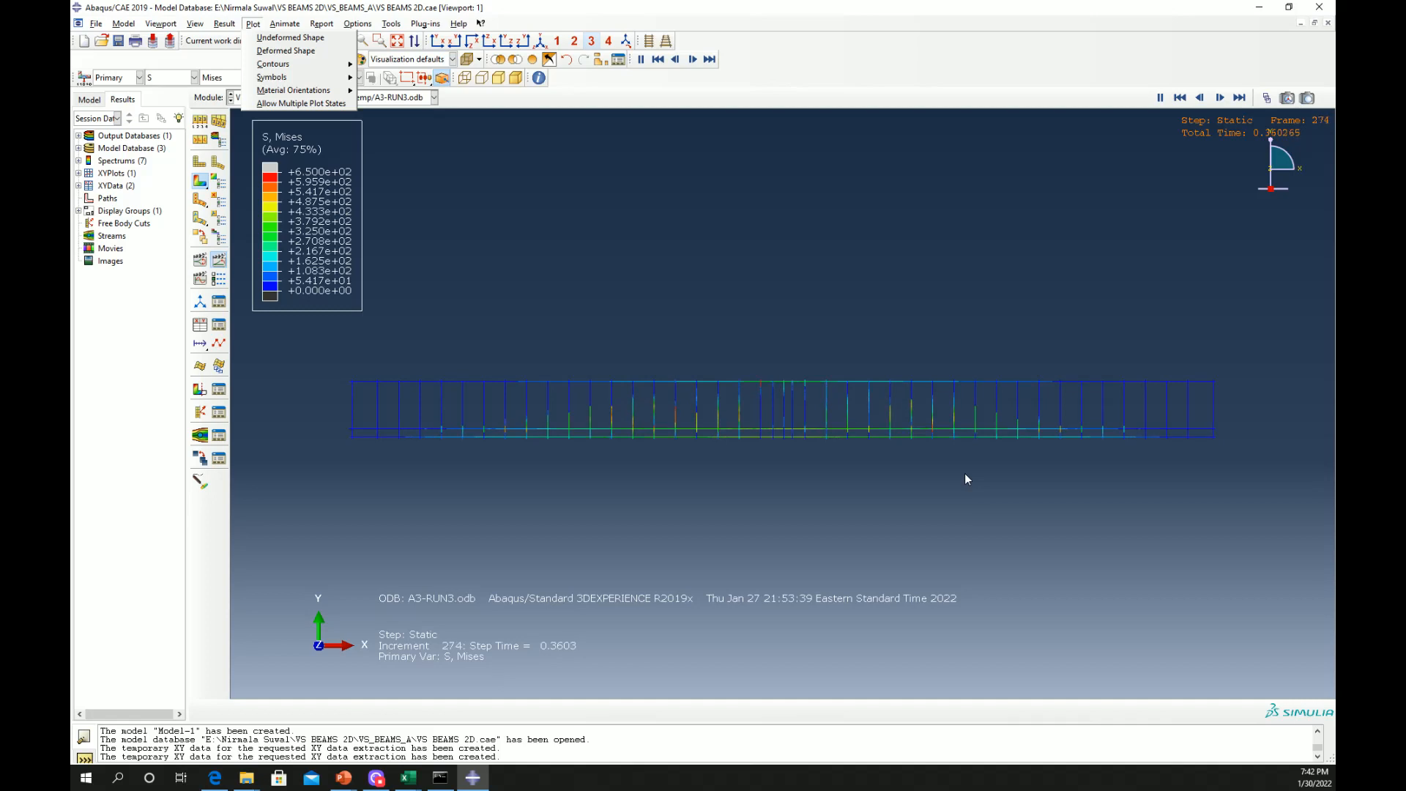
left_click(694, 293)
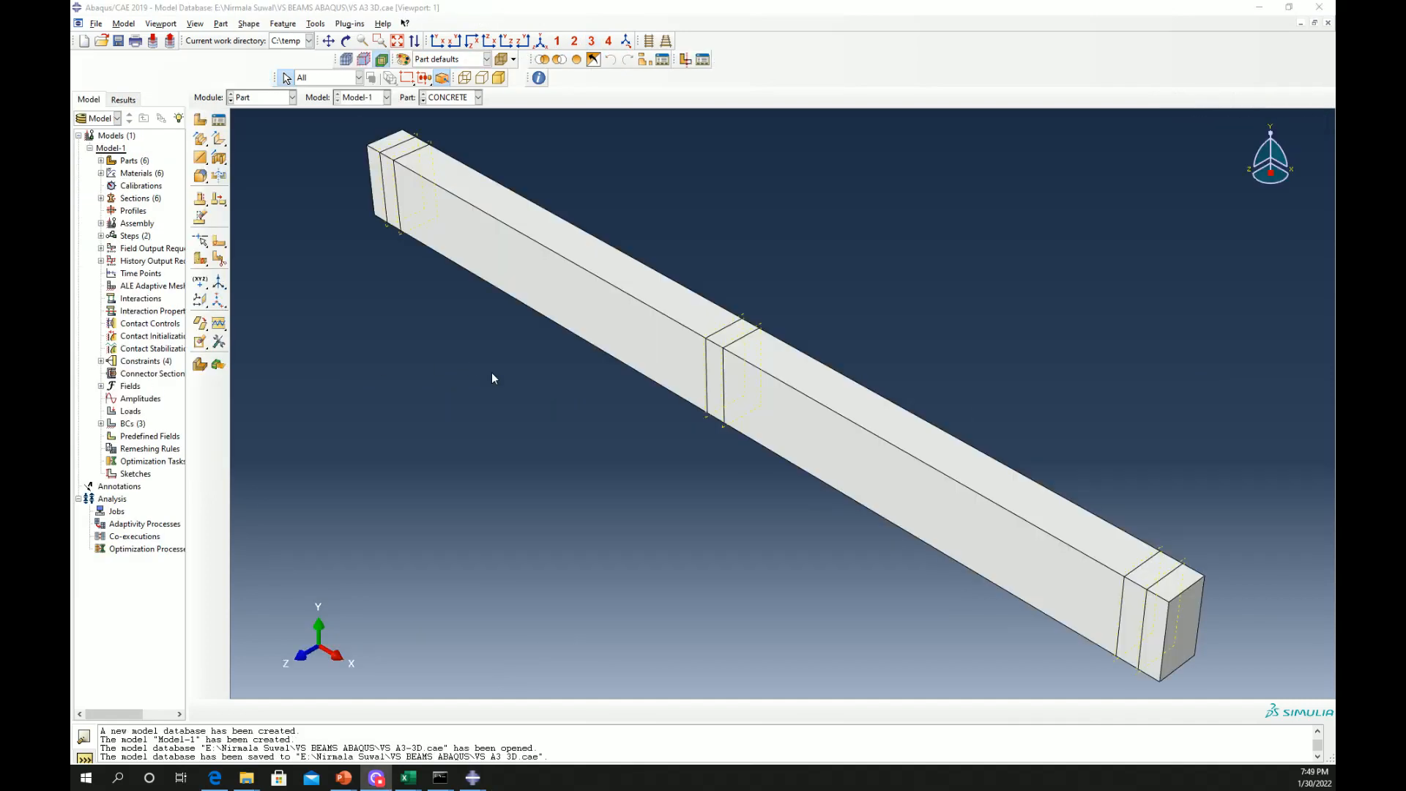
Inspect the CONCRETE and M10 parts of the 3D beam A3 model in the Part module
scroll(623, 375, "up", 3)
scroll(623, 375, "down", 2)
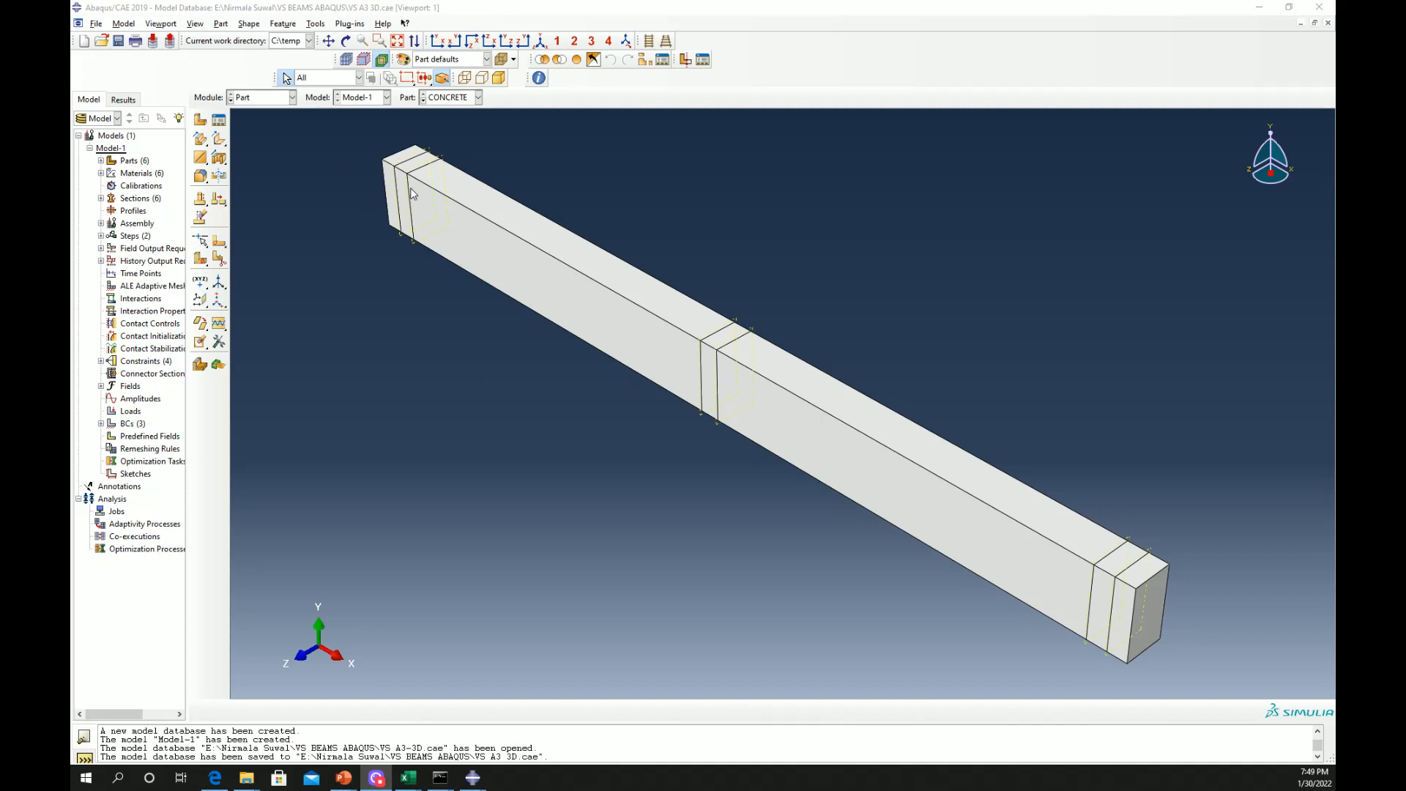
left_click(450, 100)
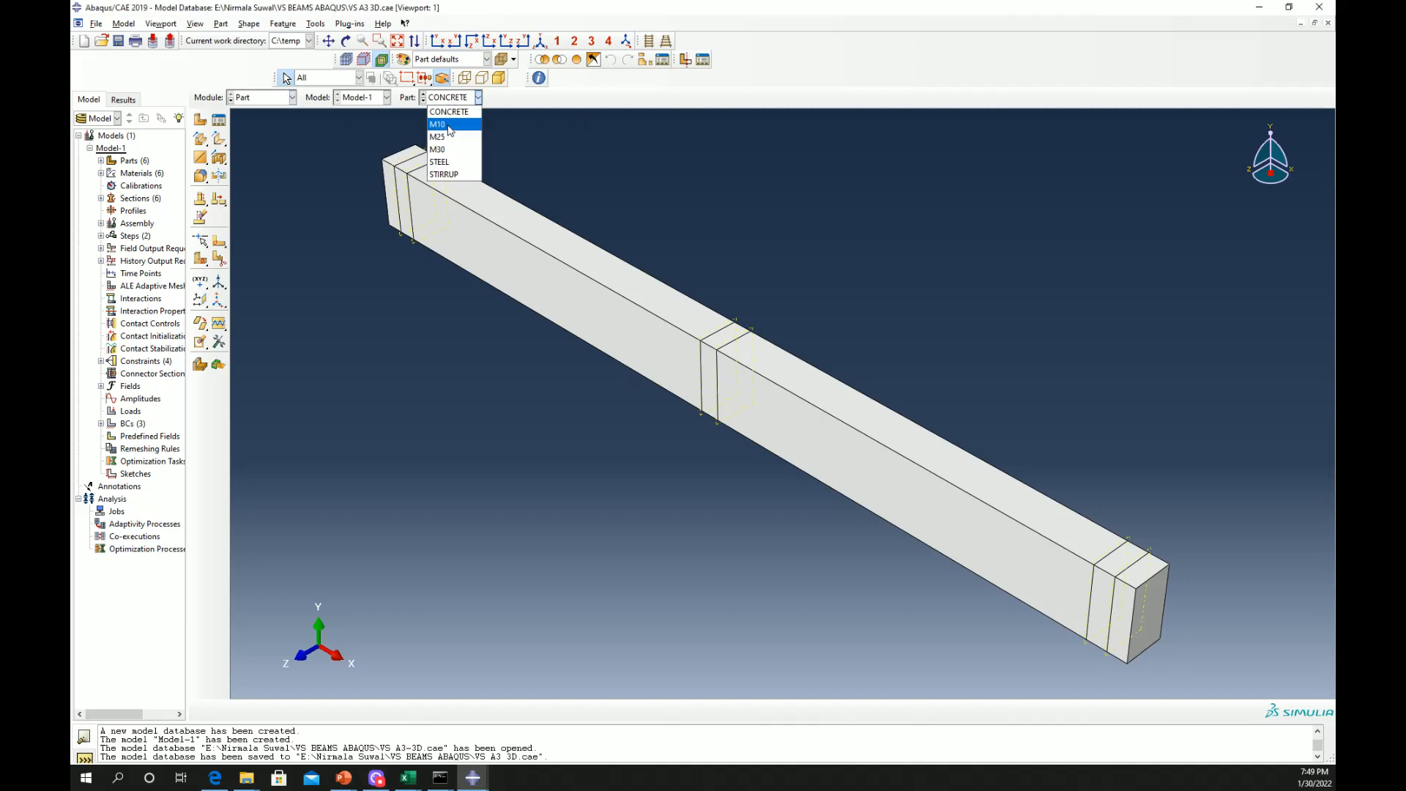
left_click(447, 125)
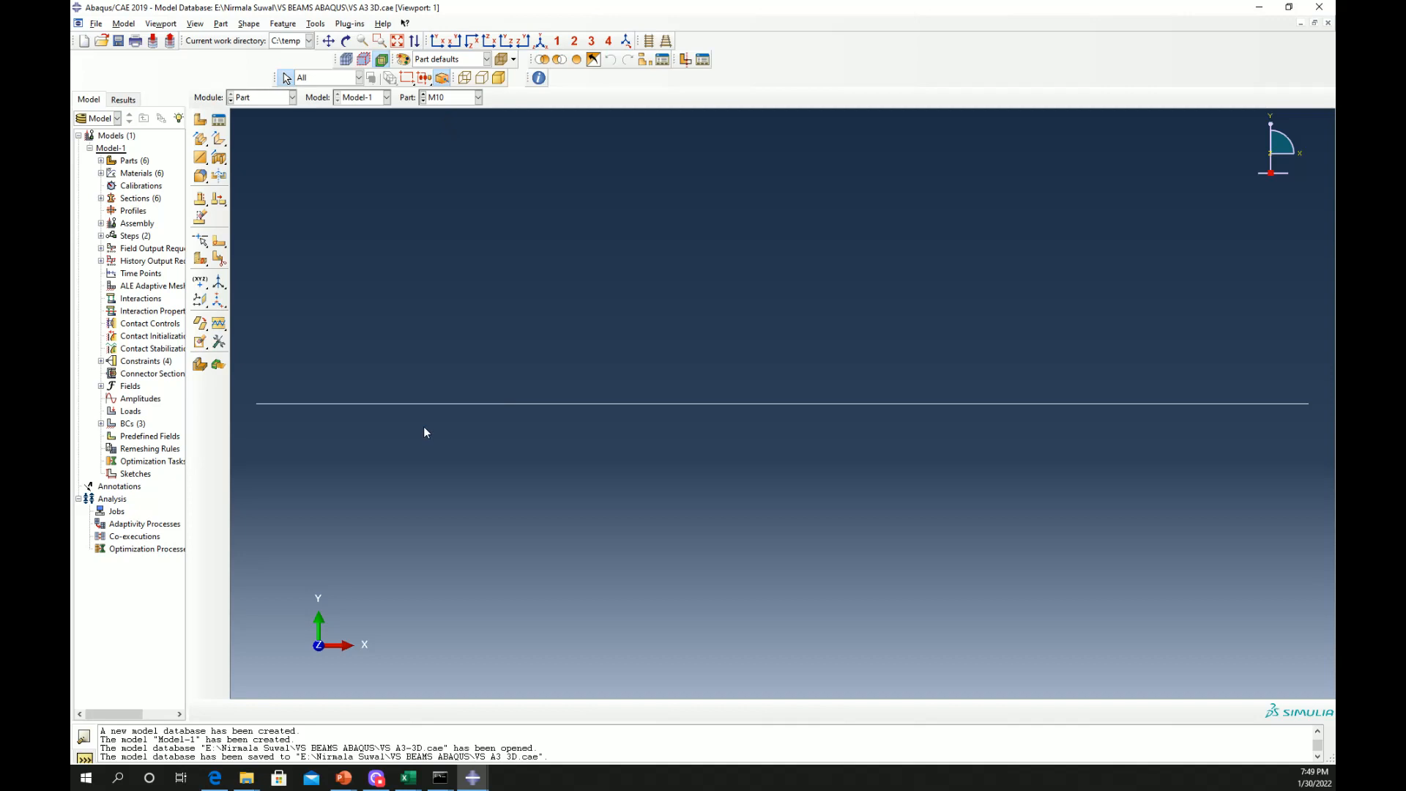
Inspect the M25, STEEL and STIRRUP parts of the 3D model one after another
left_click(454, 98)
left_click(455, 138)
left_click(454, 98)
left_click(459, 101)
left_click(451, 160)
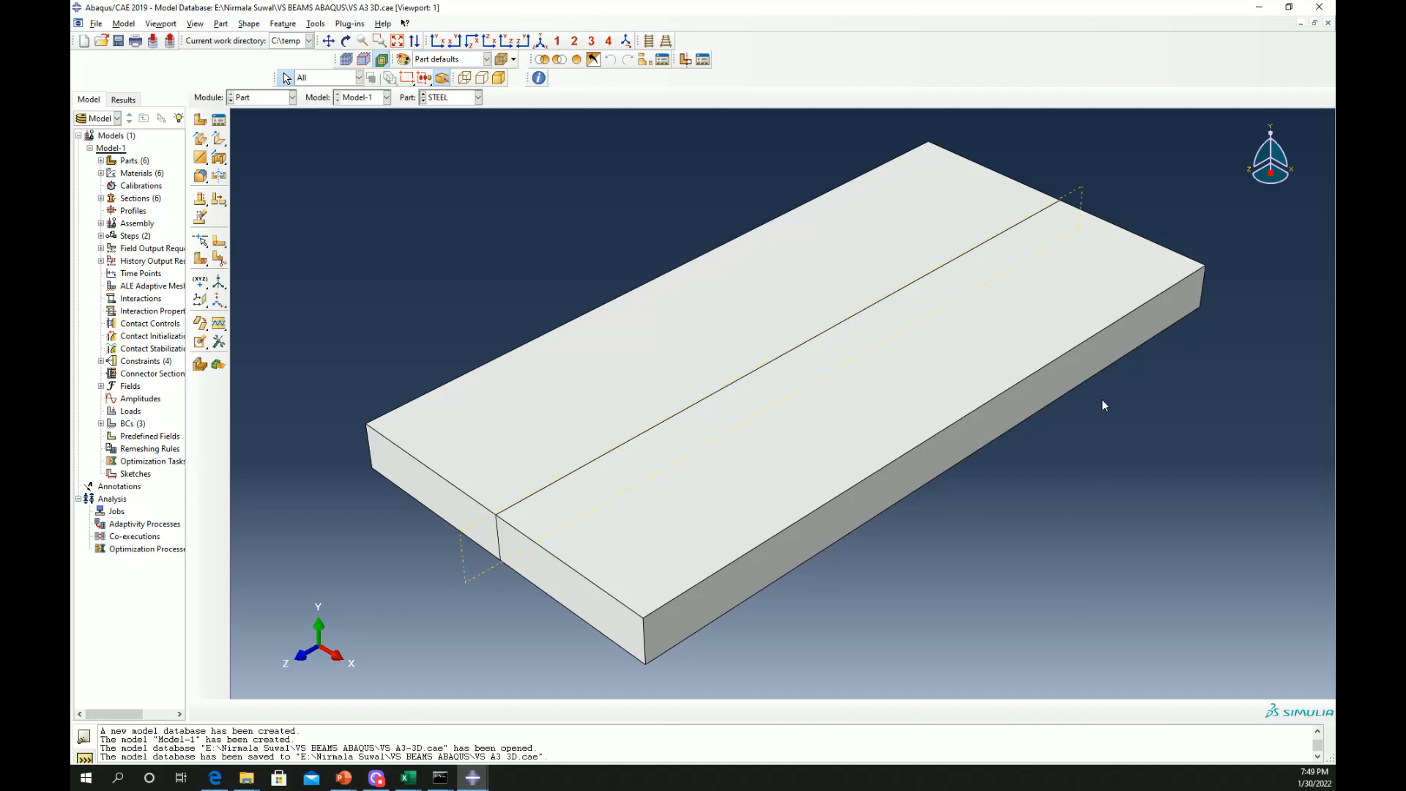
left_click(448, 97)
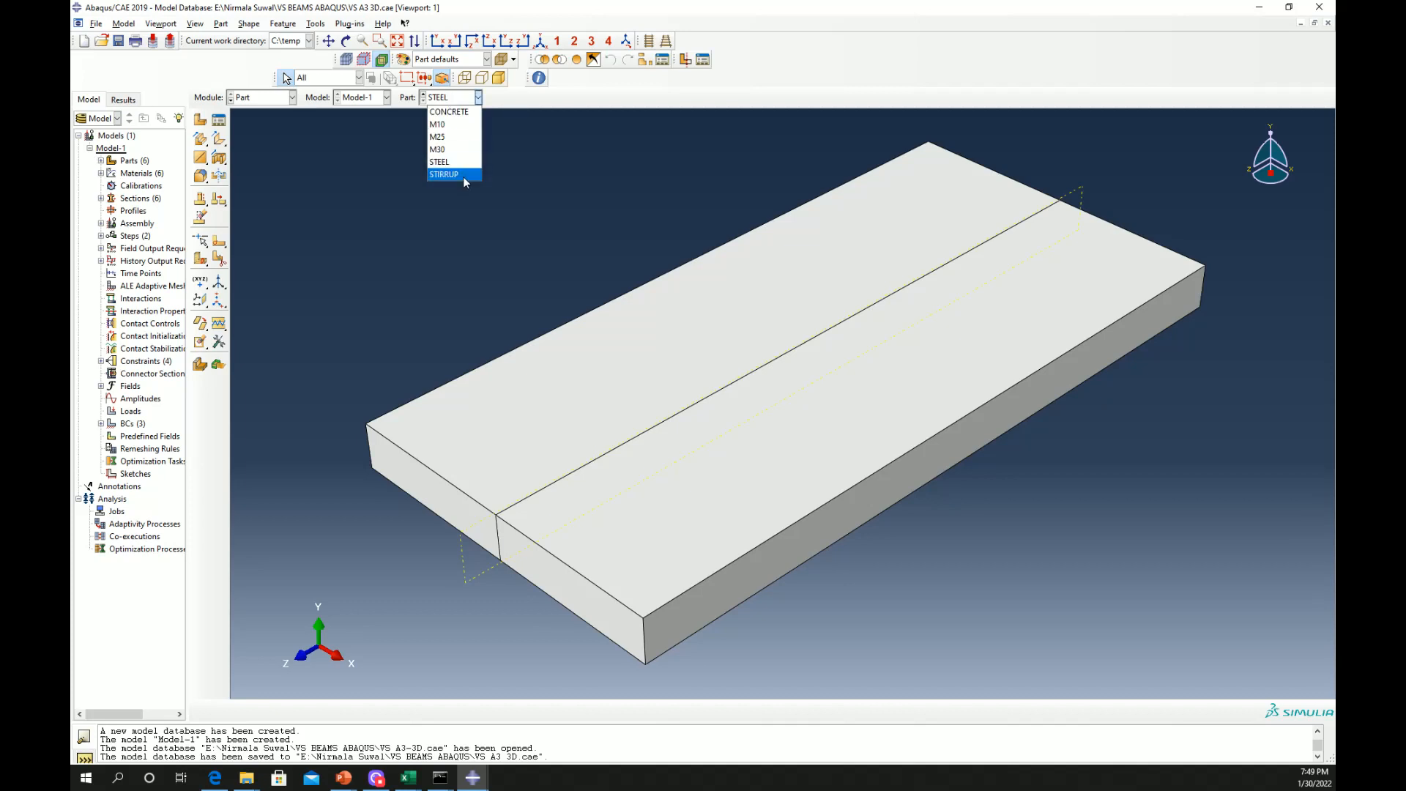
left_click(464, 176)
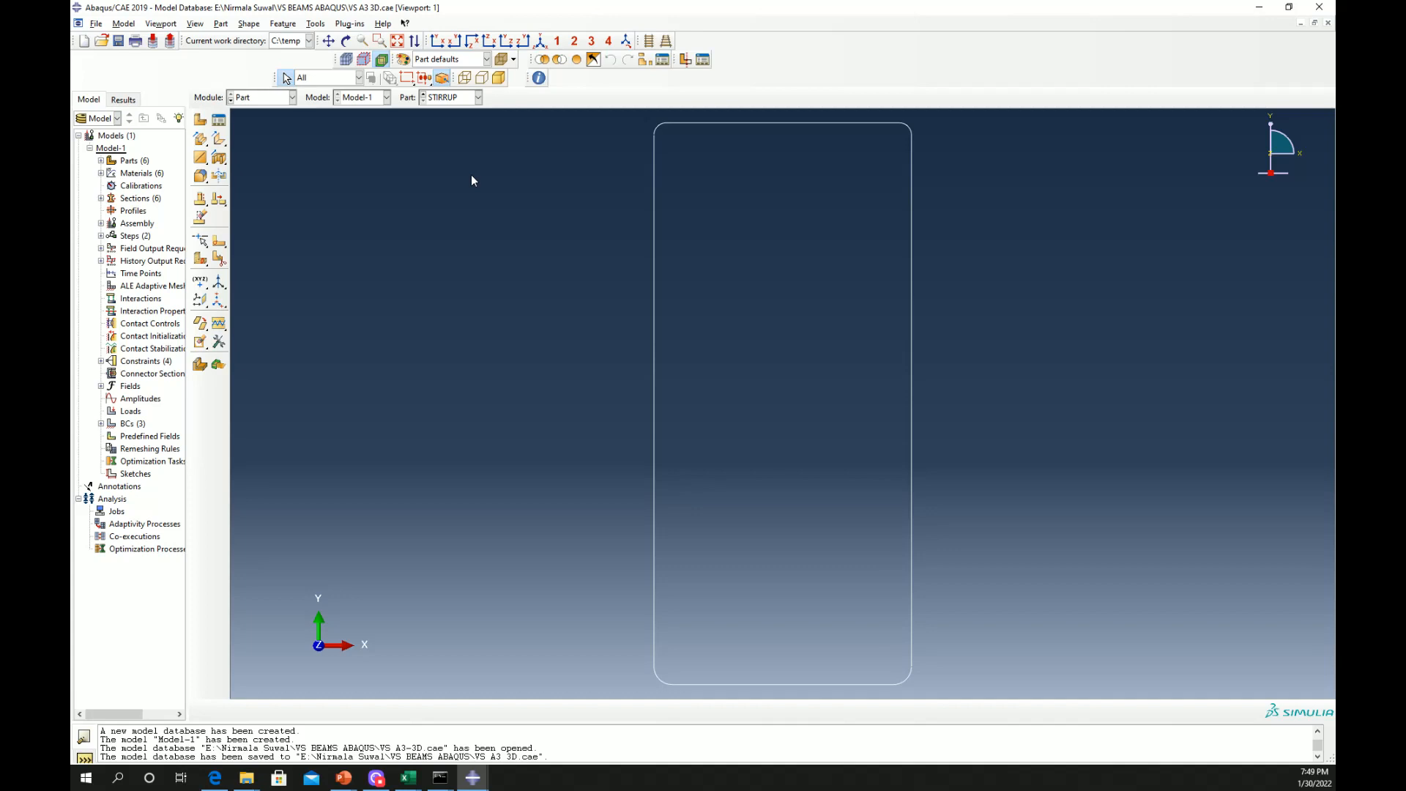
Open the CONCRETE material definition in the Property module to inspect its elastic properties
left_click(259, 98)
left_click(264, 130)
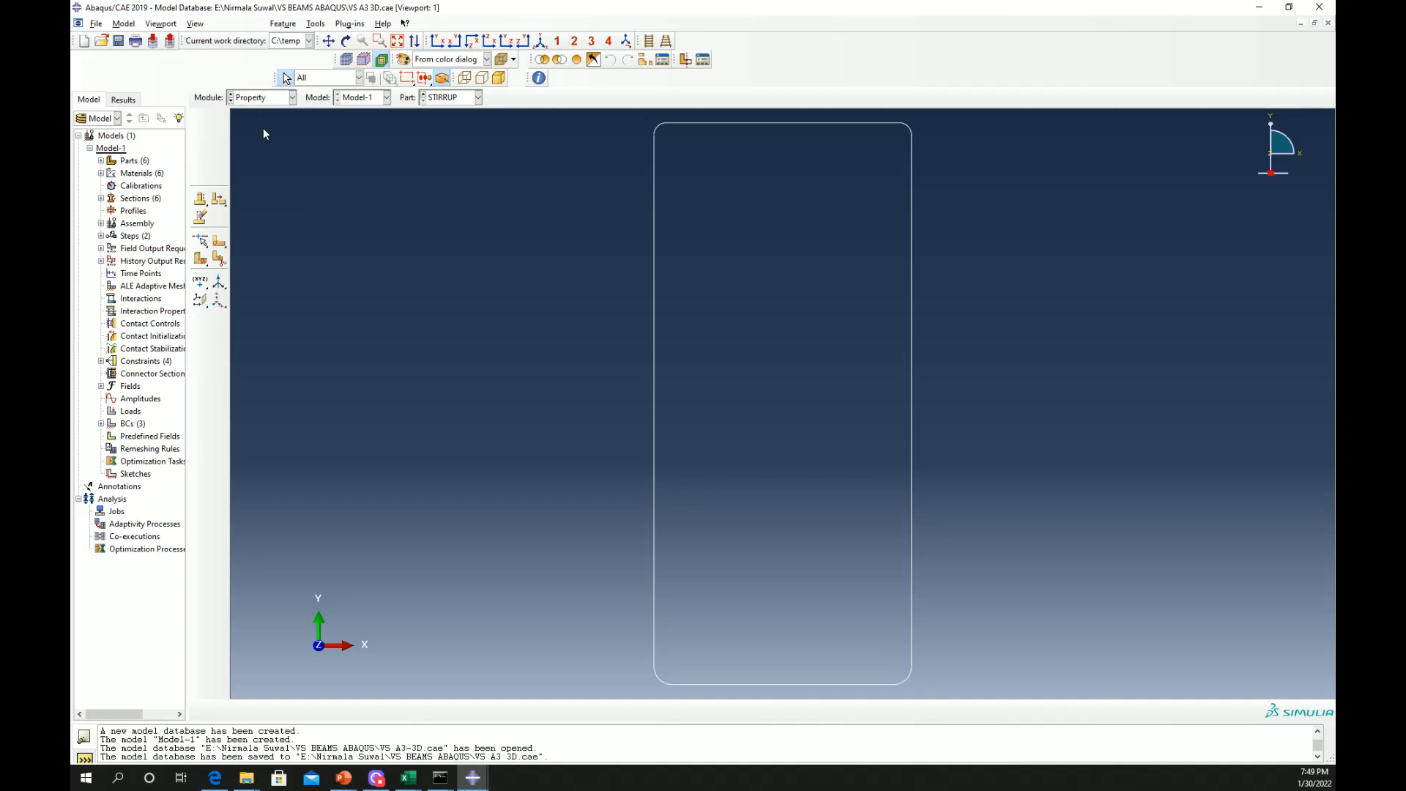
left_click(221, 121)
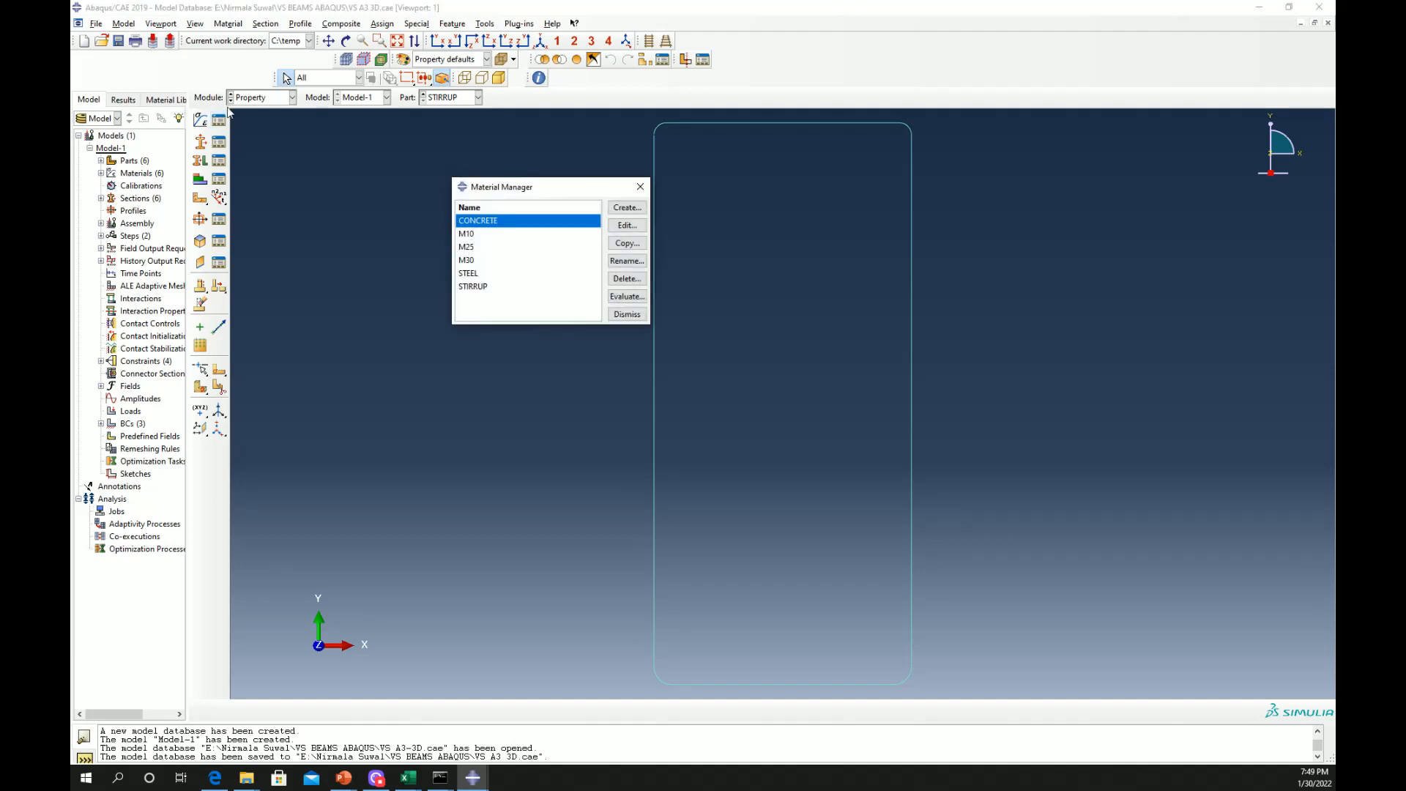
left_click(626, 226)
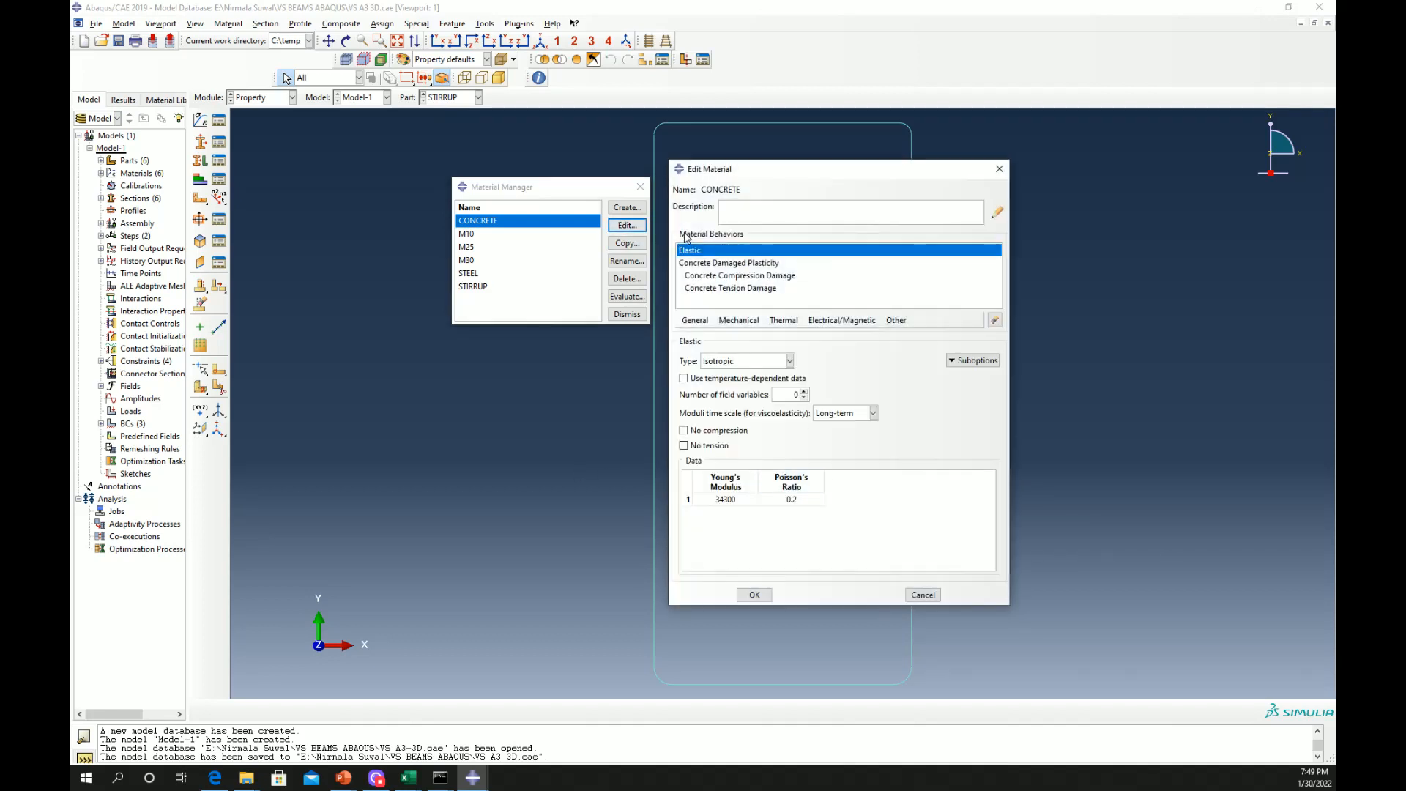
Inspect the Concrete Damaged Plasticity data of CONCRETE and the elastic and plastic properties of the M10 material
left_click(714, 264)
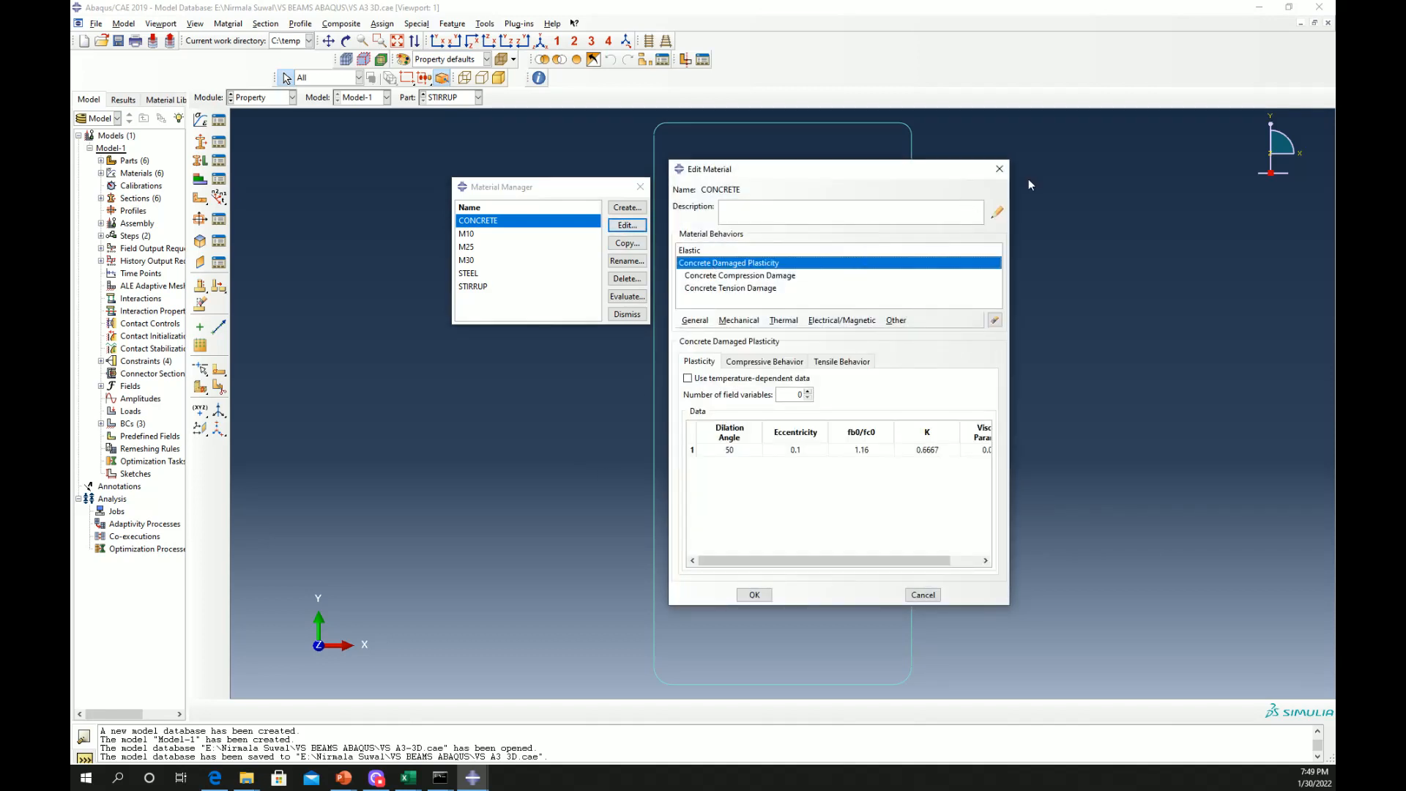
left_click(999, 168)
left_click(489, 234)
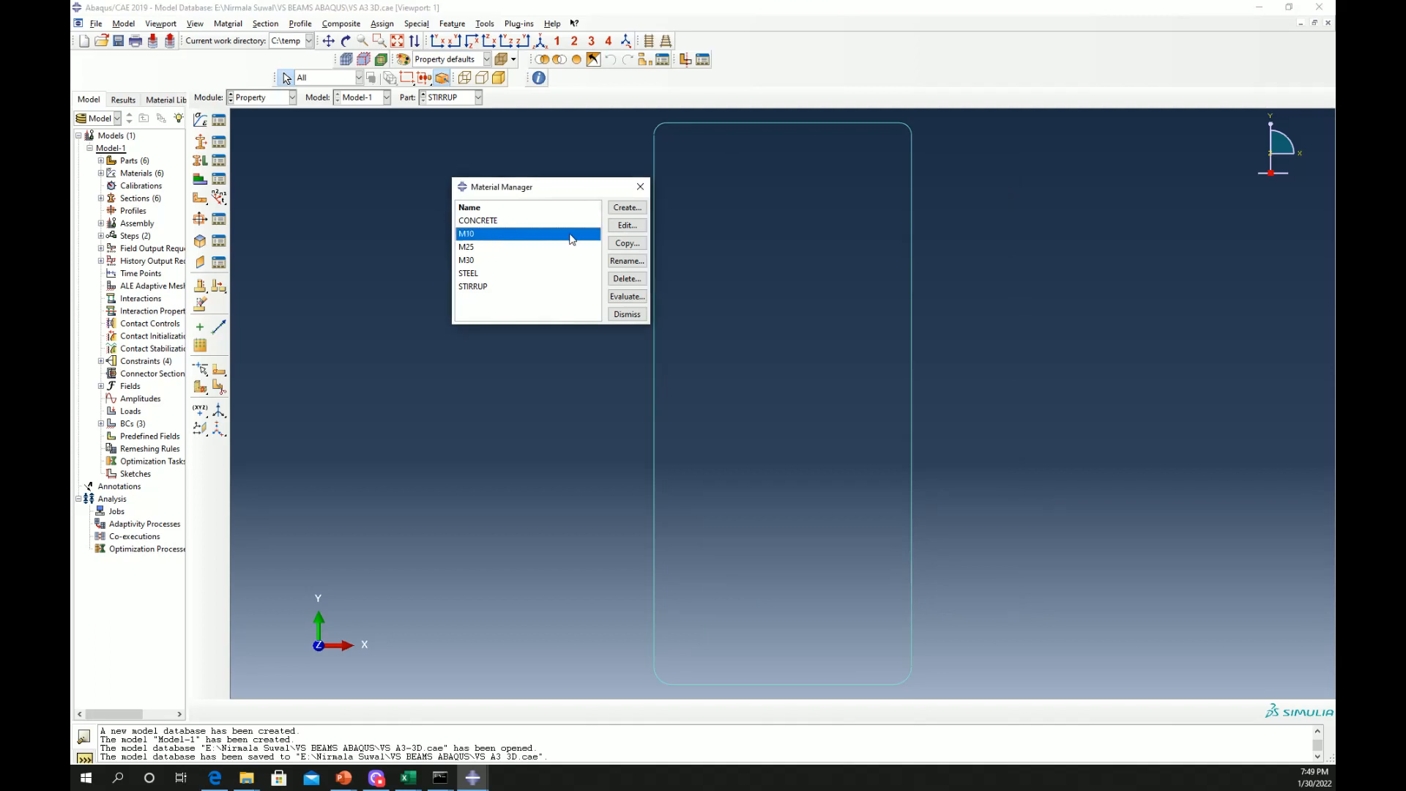
left_click(627, 227)
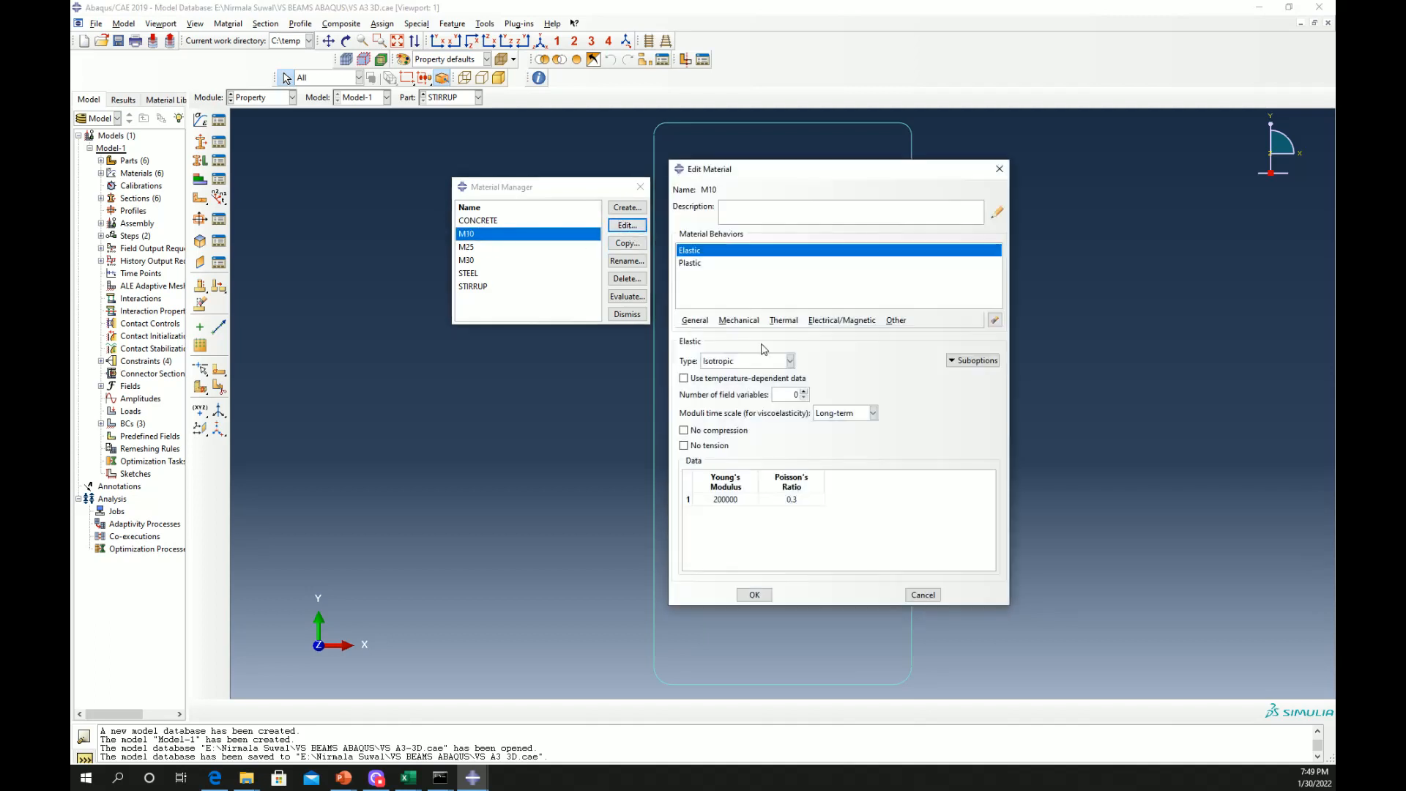
left_click(697, 264)
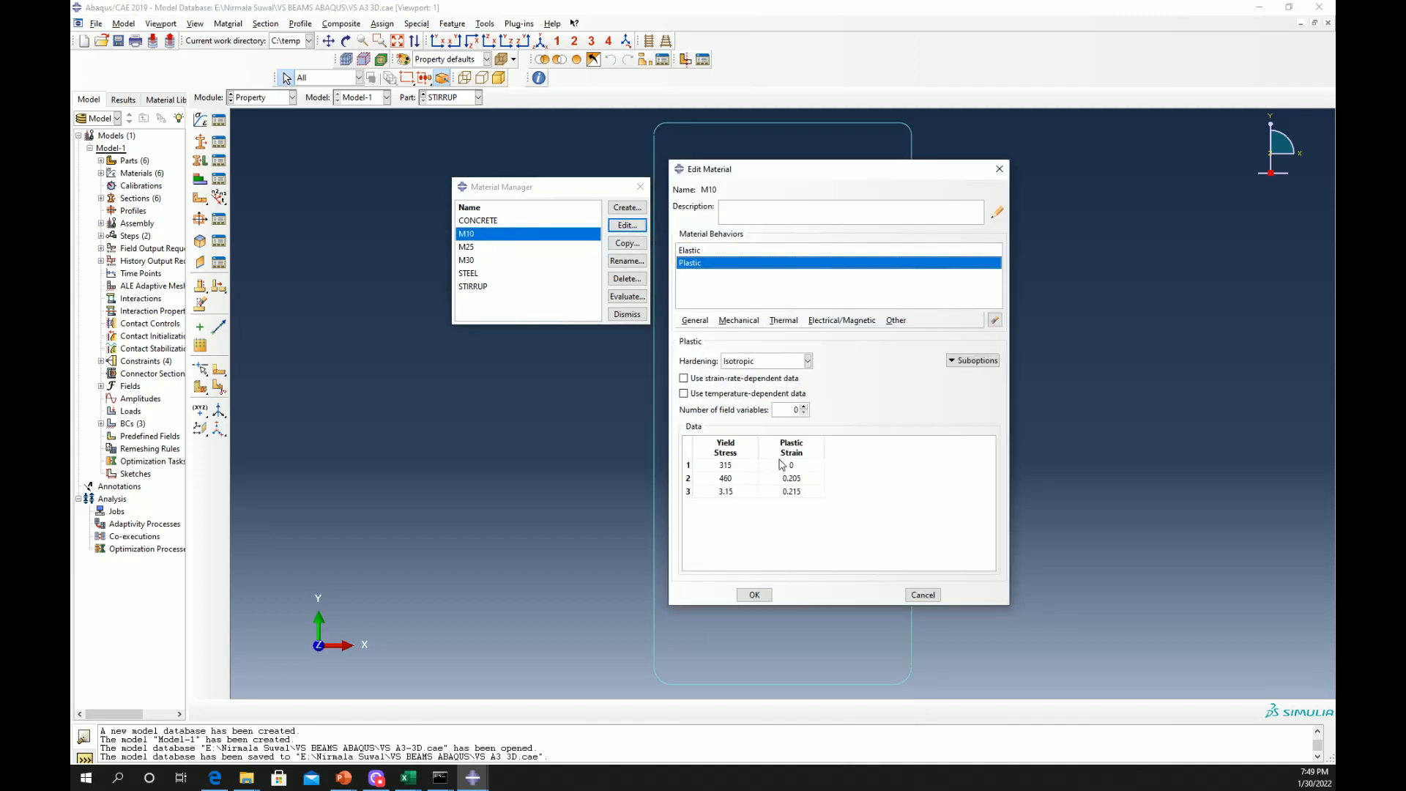
left_click(754, 594)
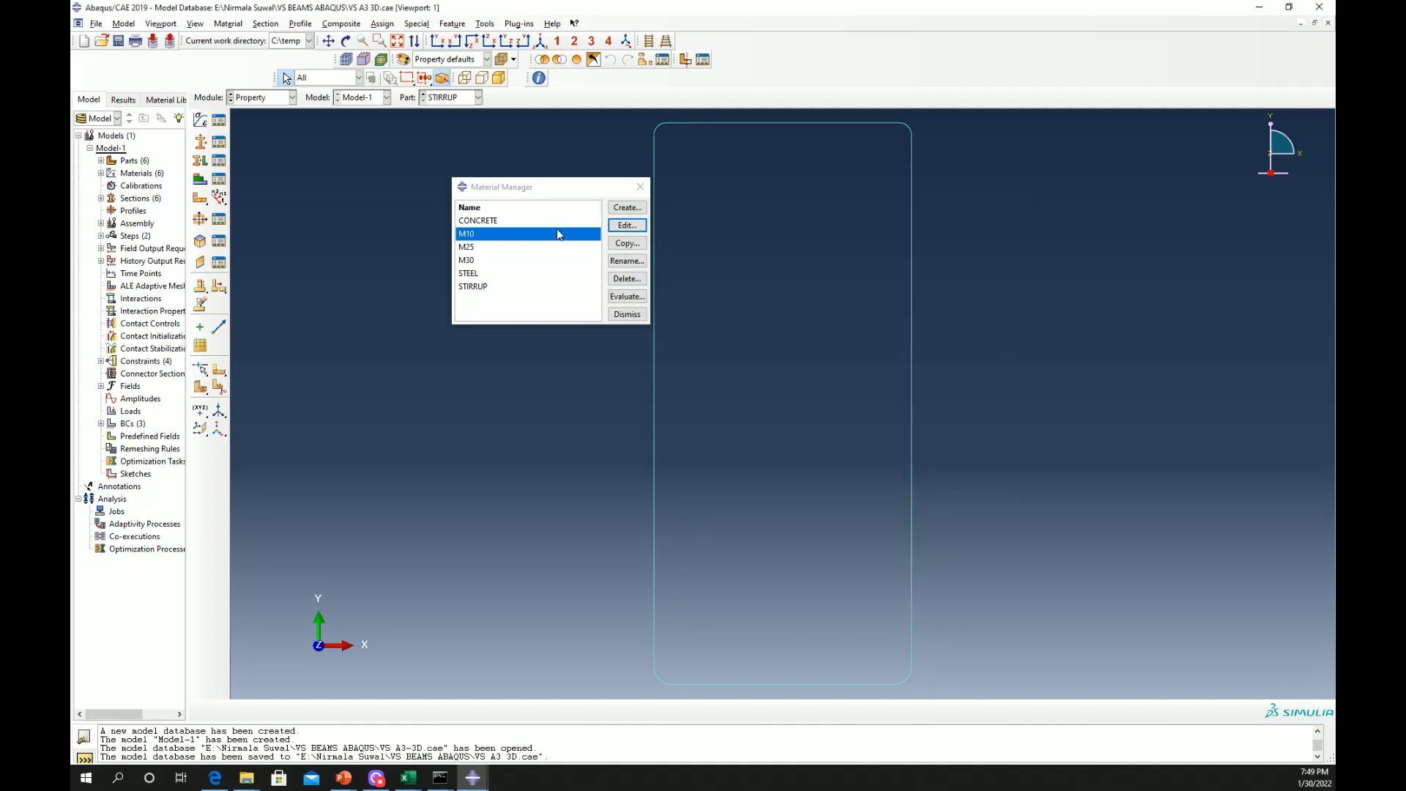
Inspect the elastic and plastic behaviors of the M25 material and the elastic data of the M30 material
left_click(487, 248)
left_click(627, 226)
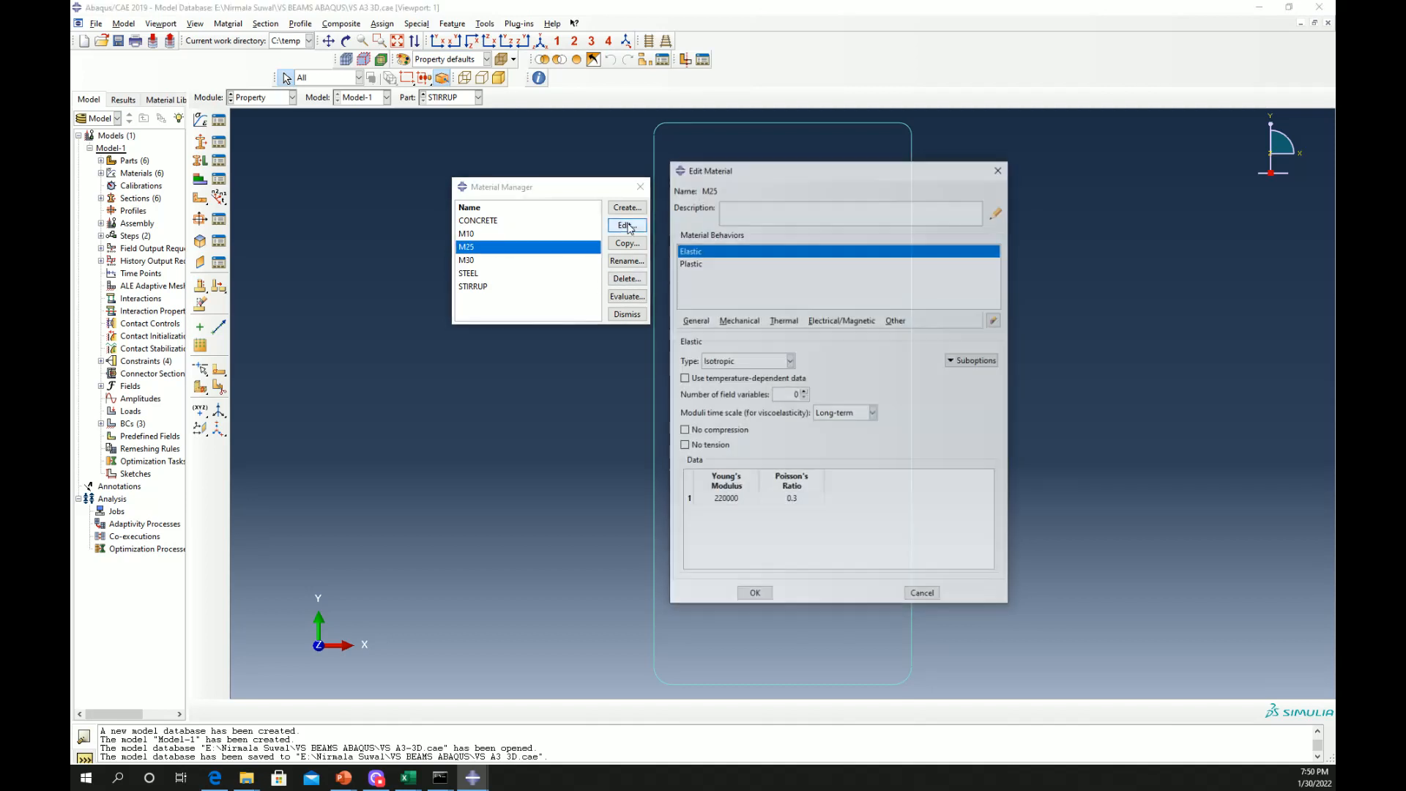
left_click(719, 265)
left_click(500, 260)
left_click(627, 226)
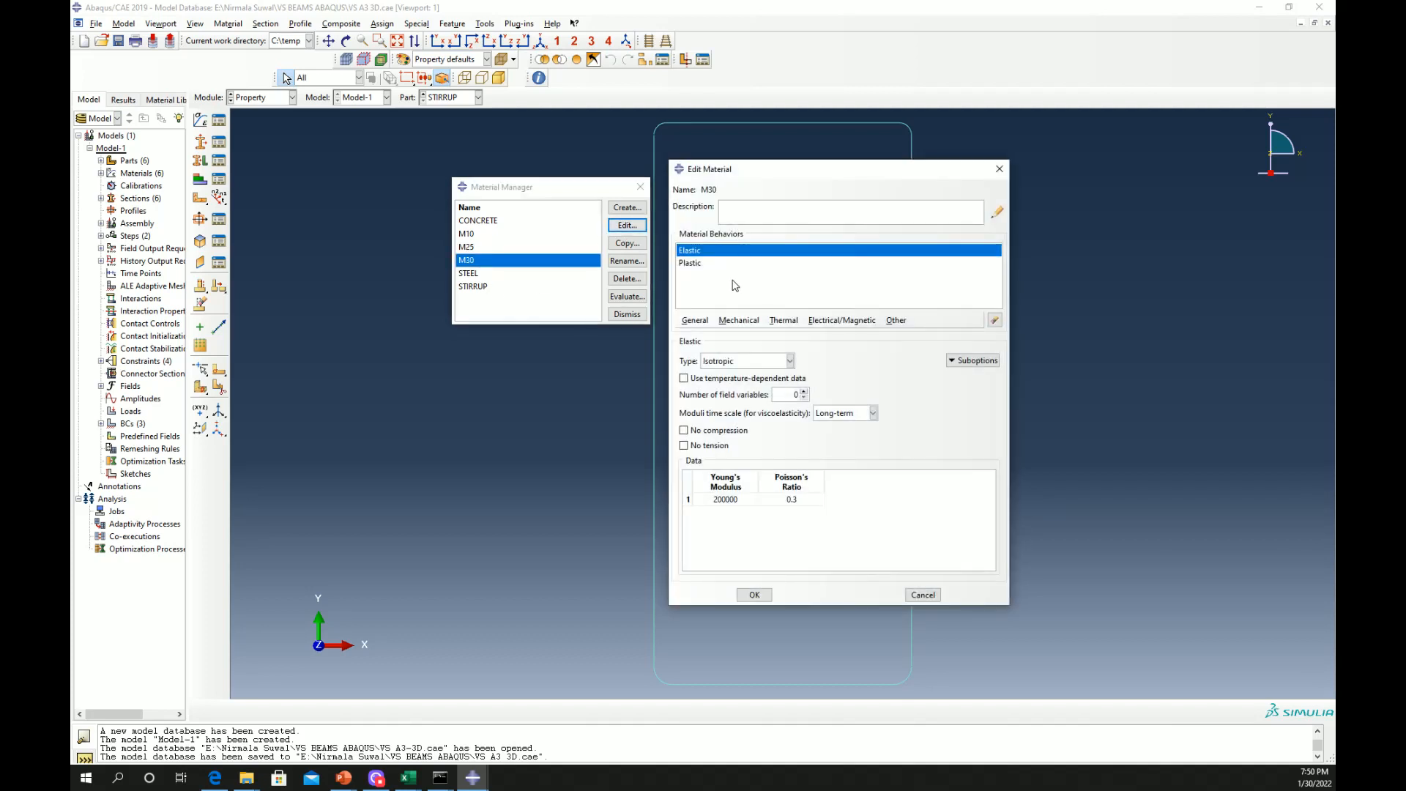
Inspect the STEEL material's elastic data and the STIRRUP material's plastic data, and close the material definitions
left_click(468, 274)
left_click(635, 230)
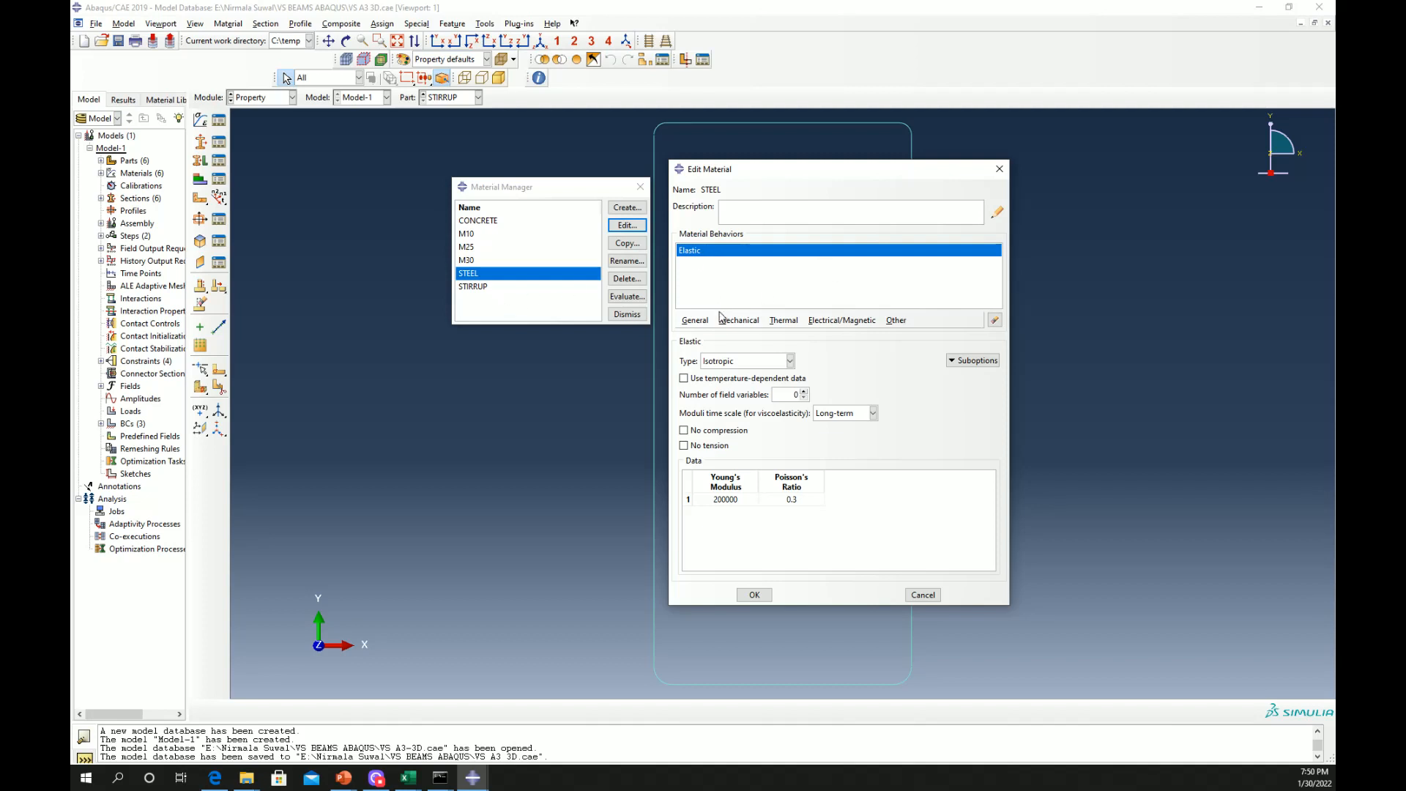
left_click(484, 286)
left_click(612, 225)
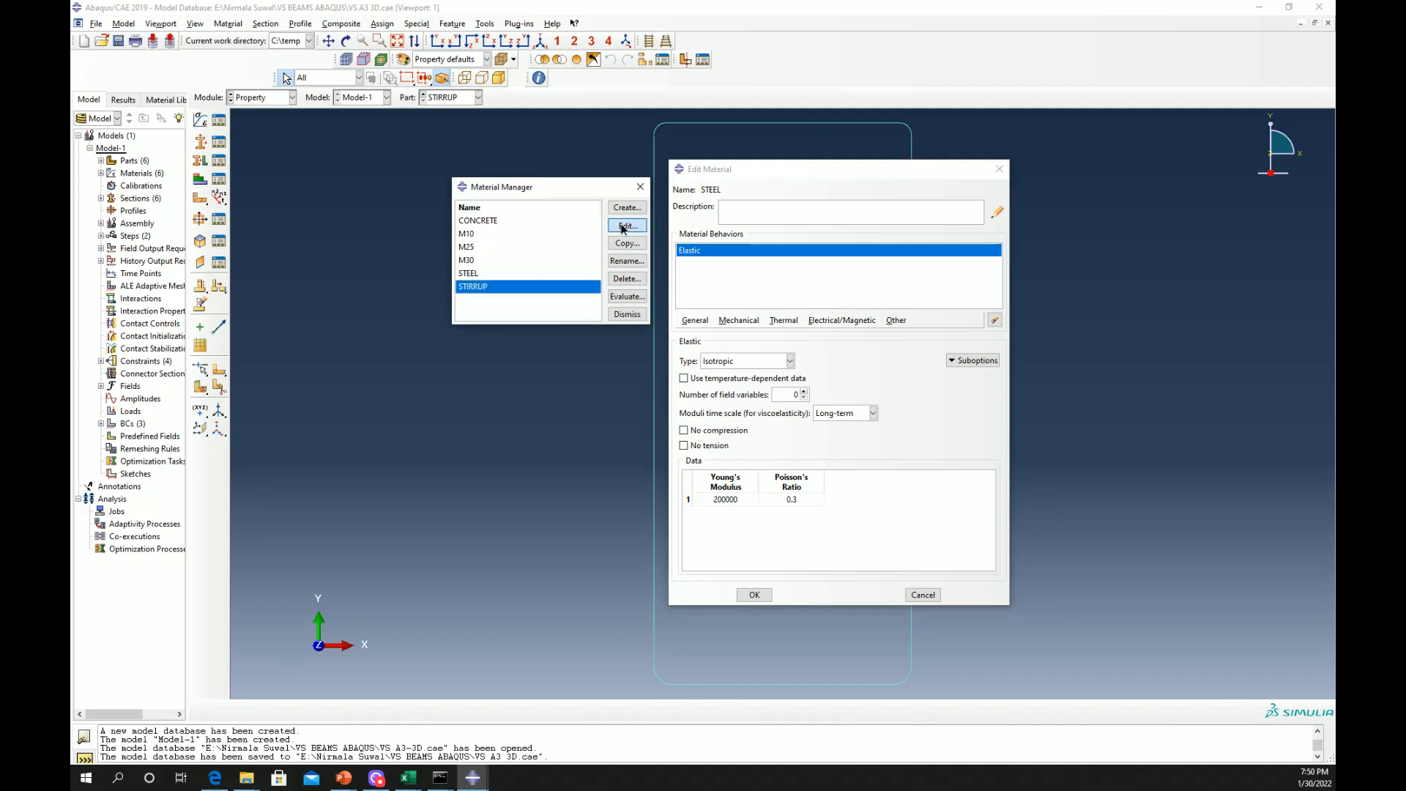
left_click(712, 264)
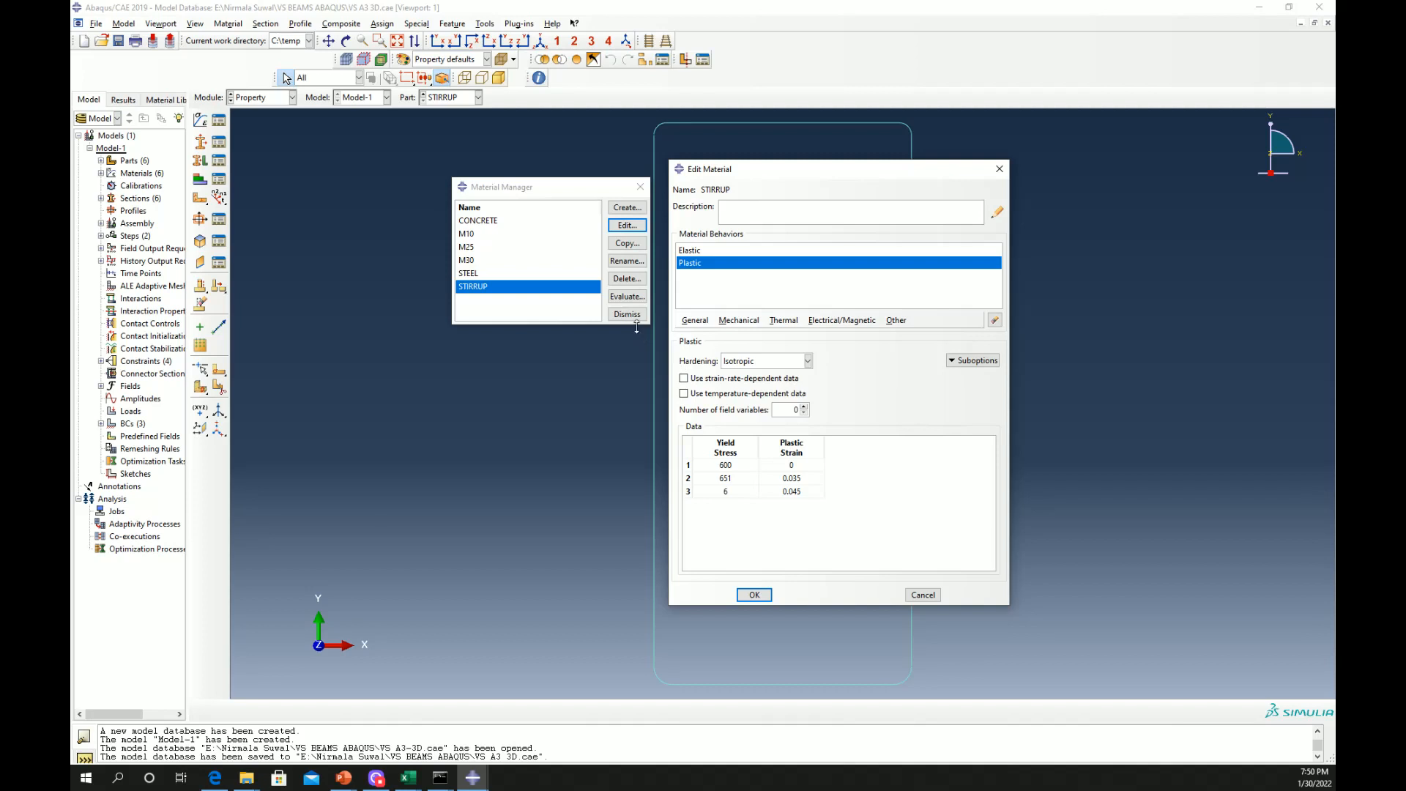
left_click(634, 316)
left_click(924, 595)
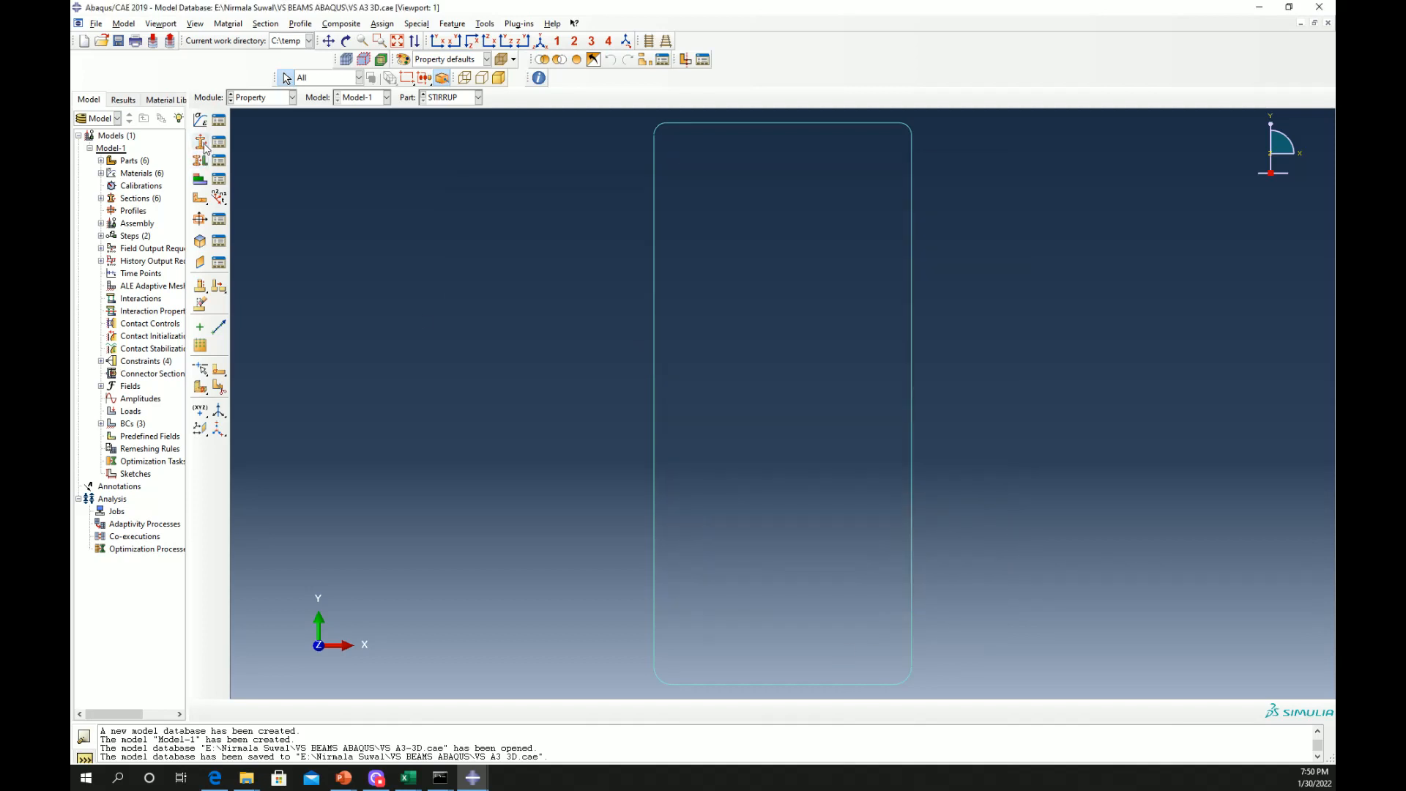
Review the CONCRETE solid homogeneous section and its assigned material in the Section Manager
left_click(204, 146)
left_click(654, 219)
left_click(219, 142)
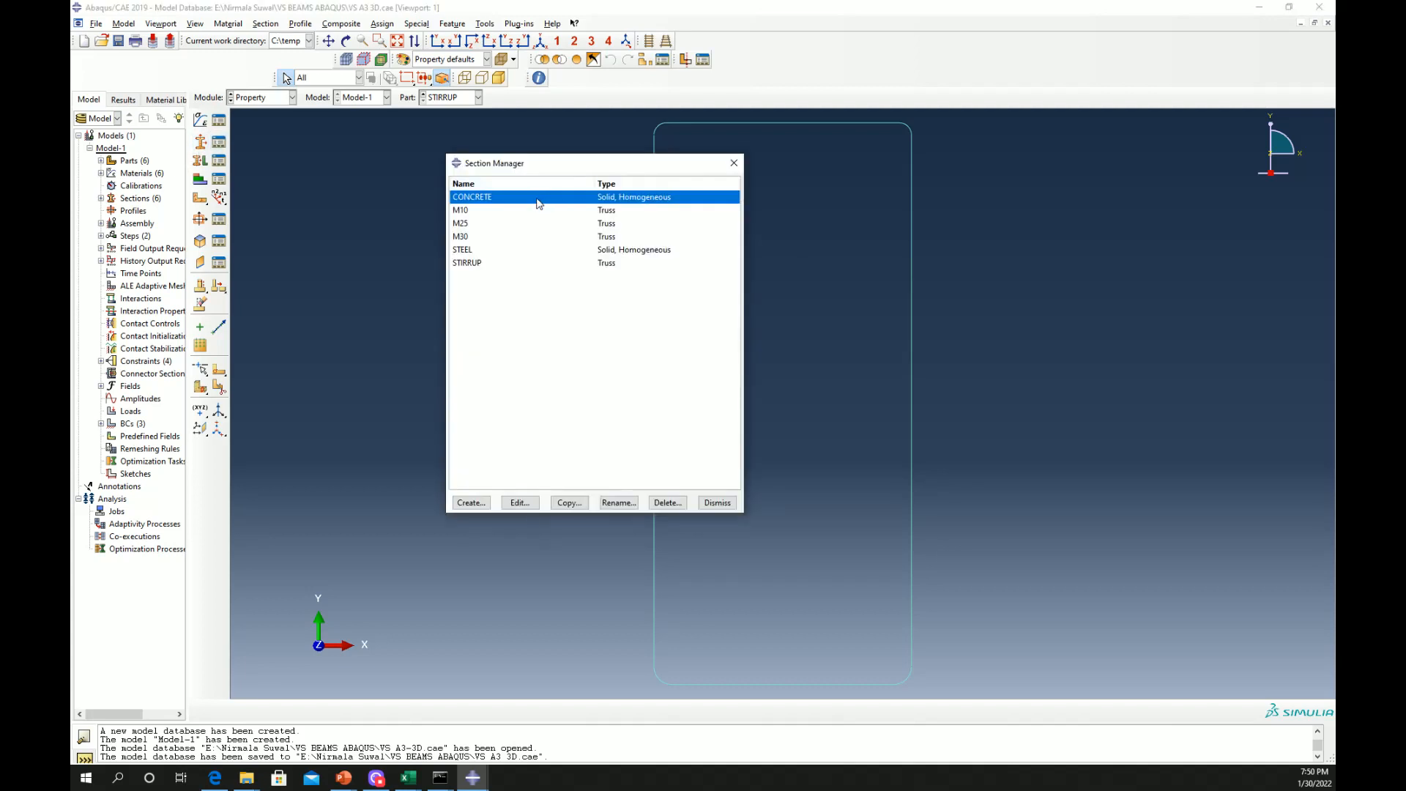
left_click(520, 502)
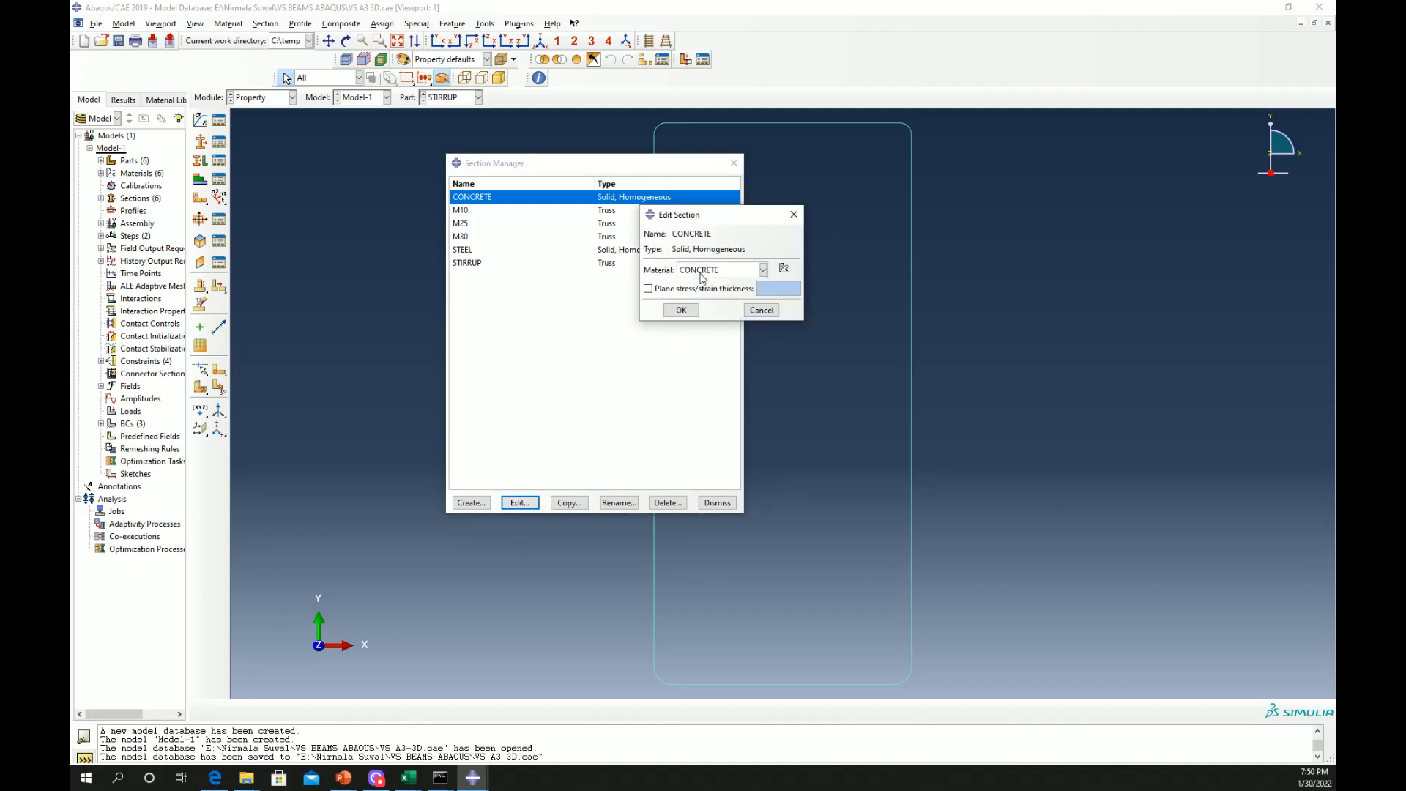
left_click(737, 269)
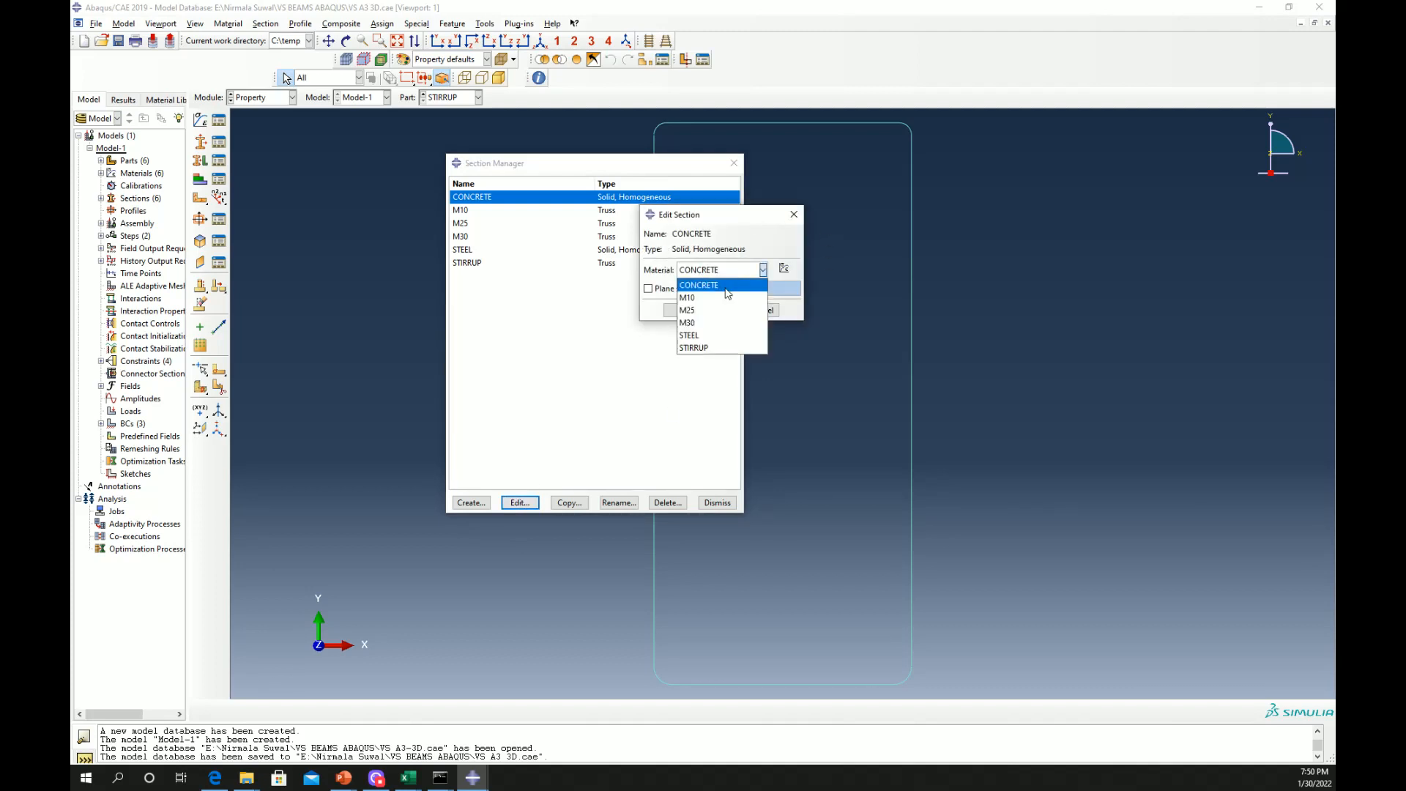
left_click(726, 290)
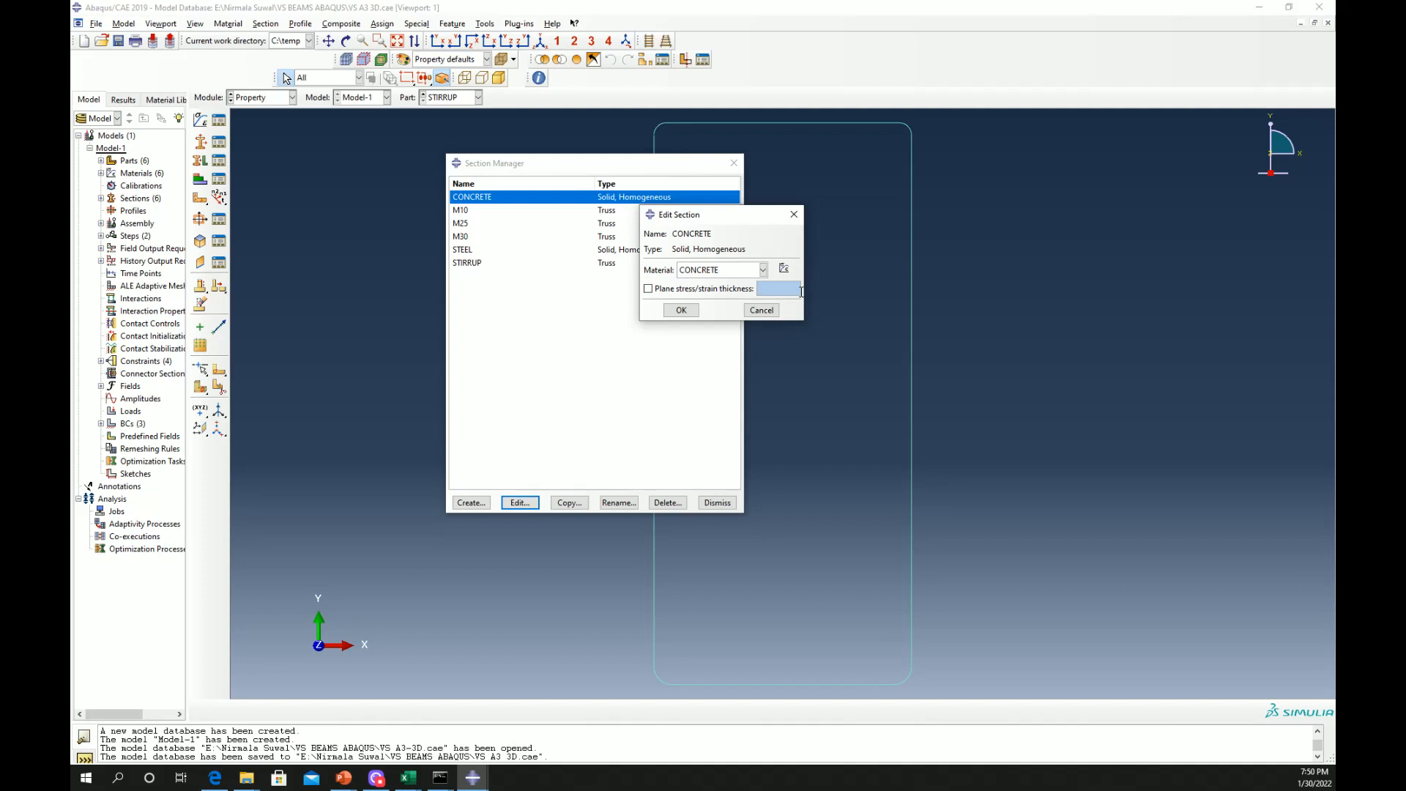
left_click(681, 309)
left_click(519, 502)
left_click(681, 310)
Review the material and cross-sectional area of the M10 truss section
left_click(490, 214)
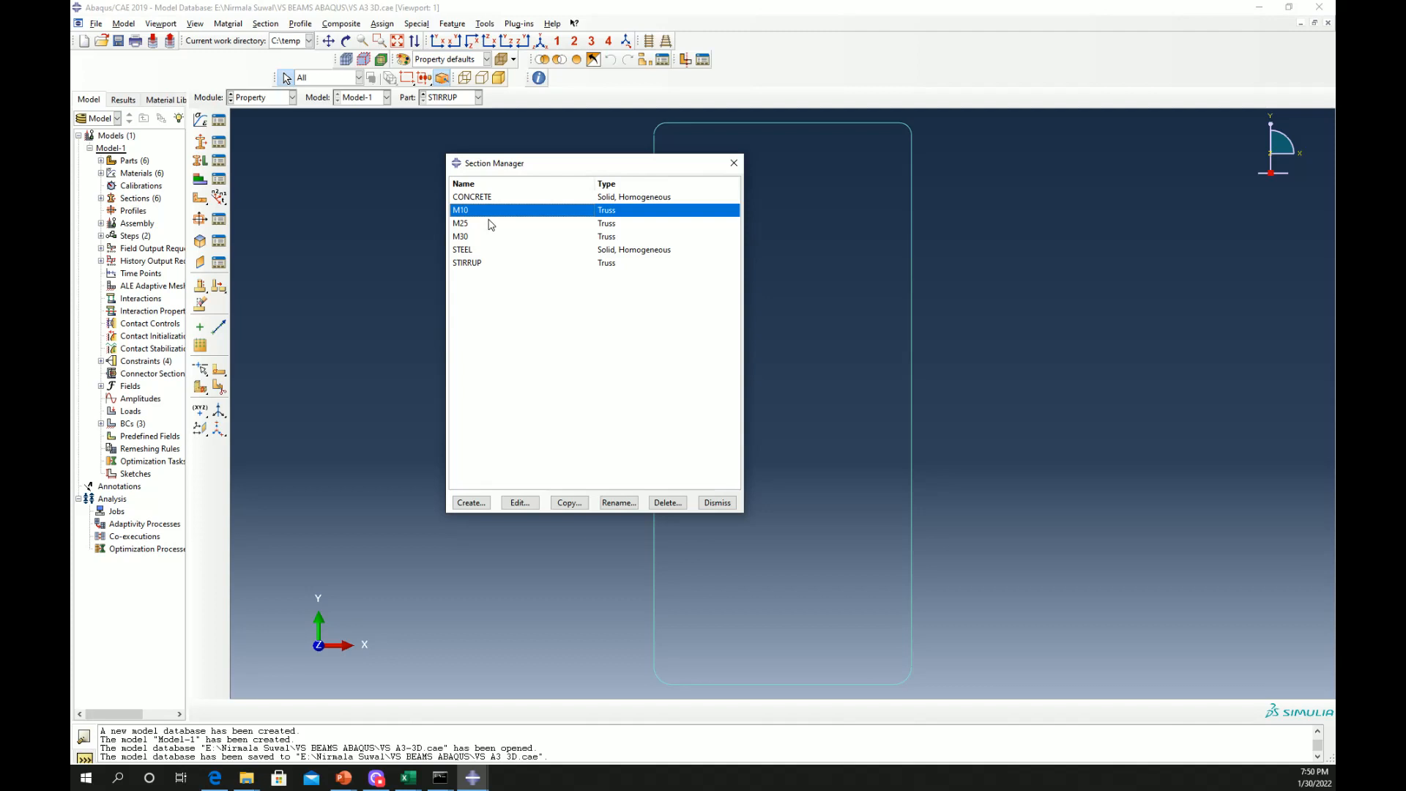
left_click(519, 507)
left_click_drag(0, 192, 648, 219)
left_click(705, 293)
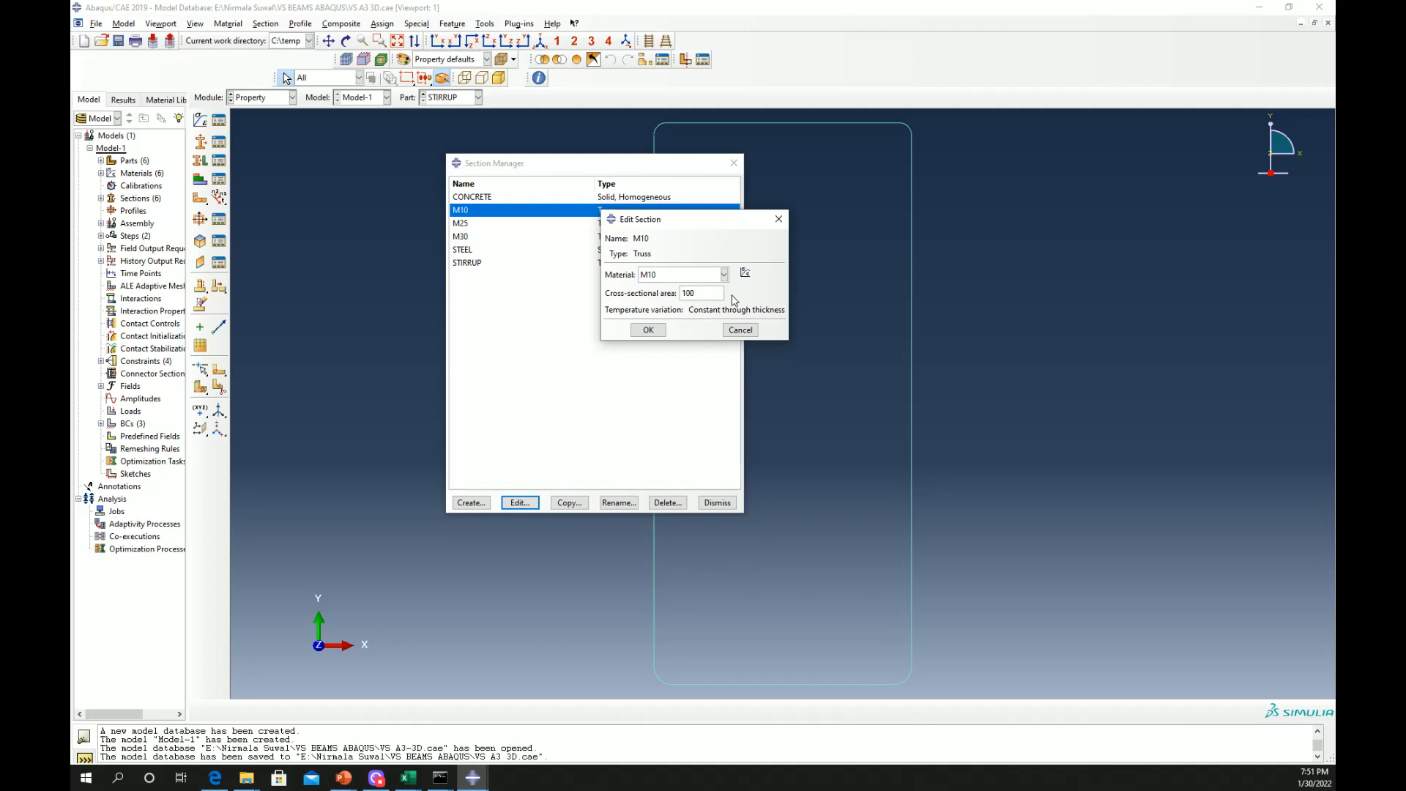
left_click_drag(704, 224, 865, 239)
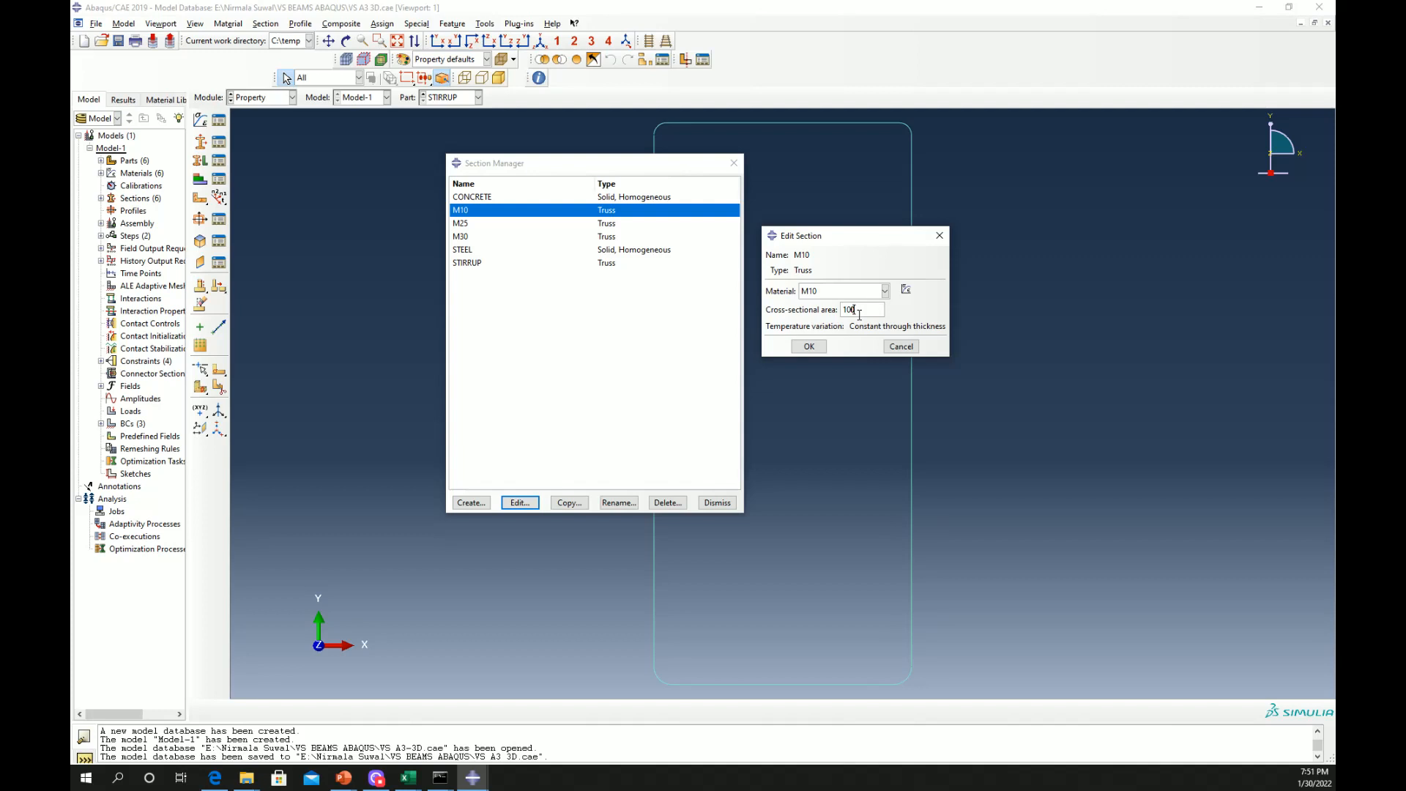
left_click(810, 346)
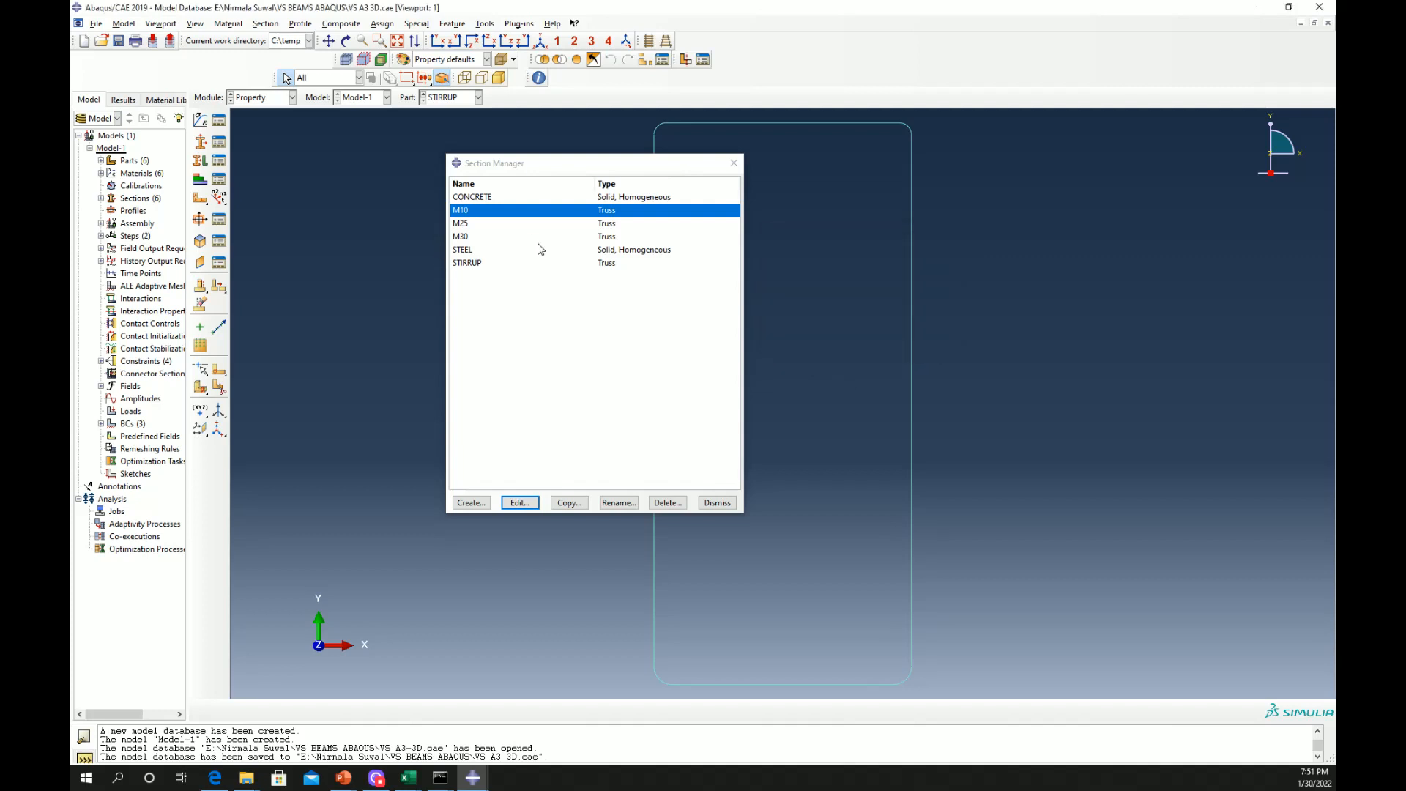
Review the STEEL solid homogeneous section and its assigned material without changing it
left_click(473, 252)
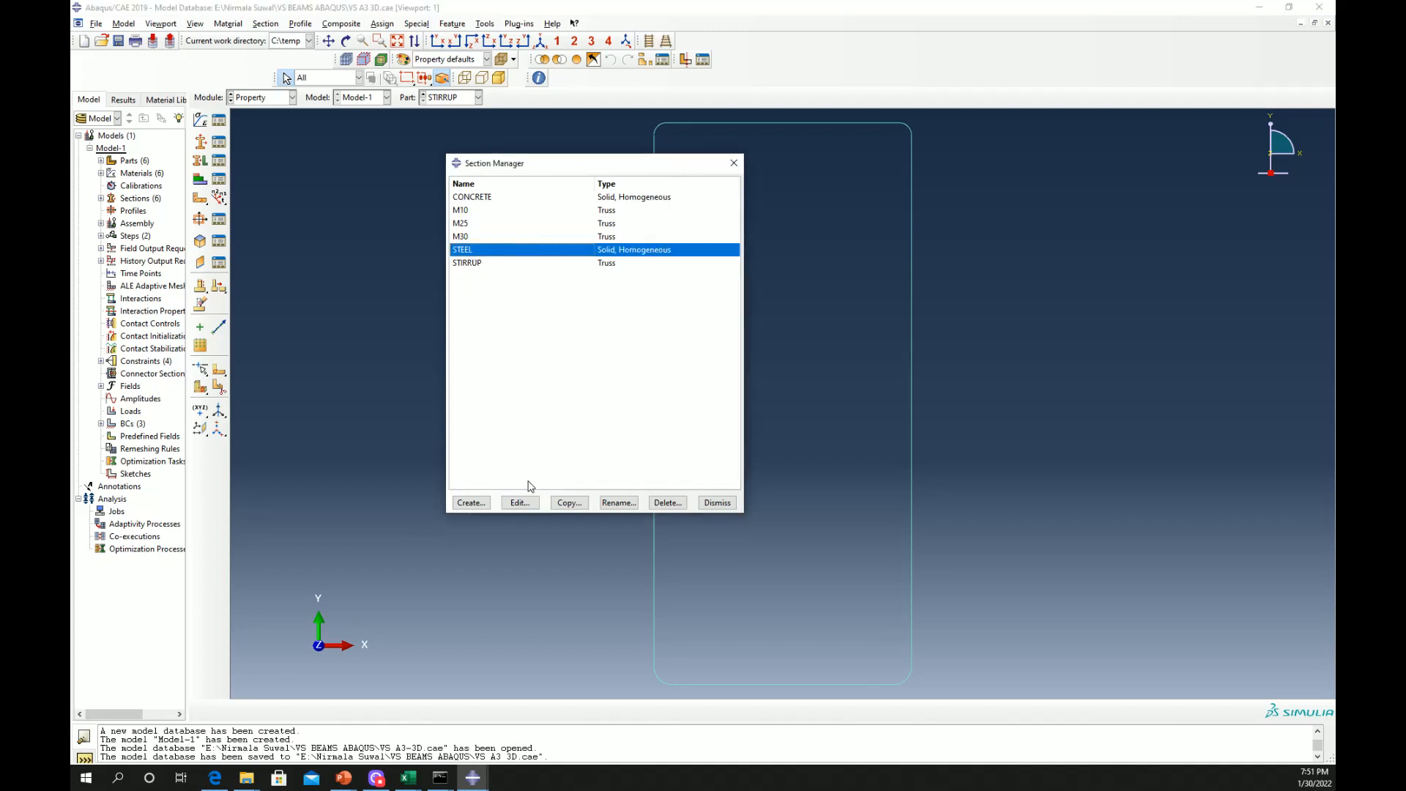
left_click(520, 503)
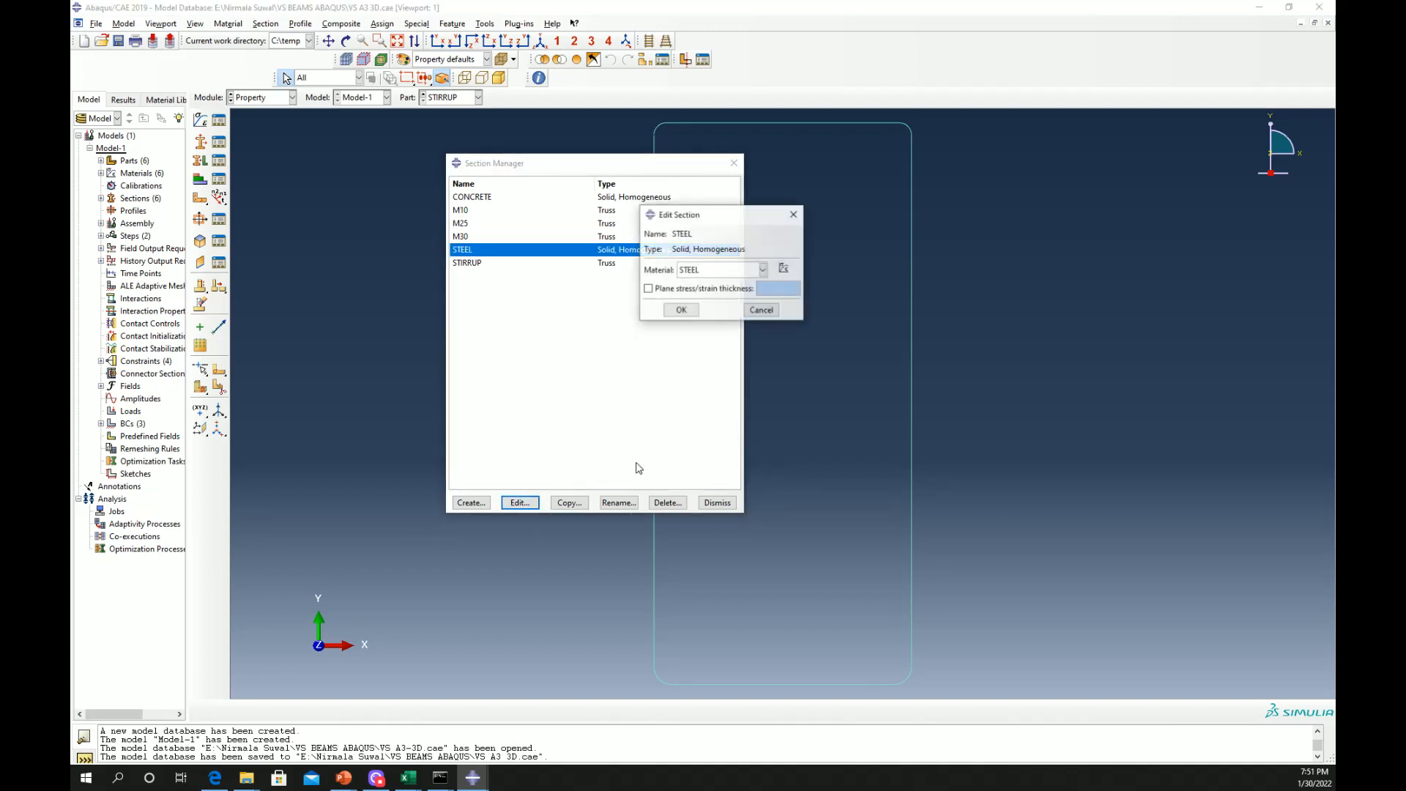
left_click(735, 273)
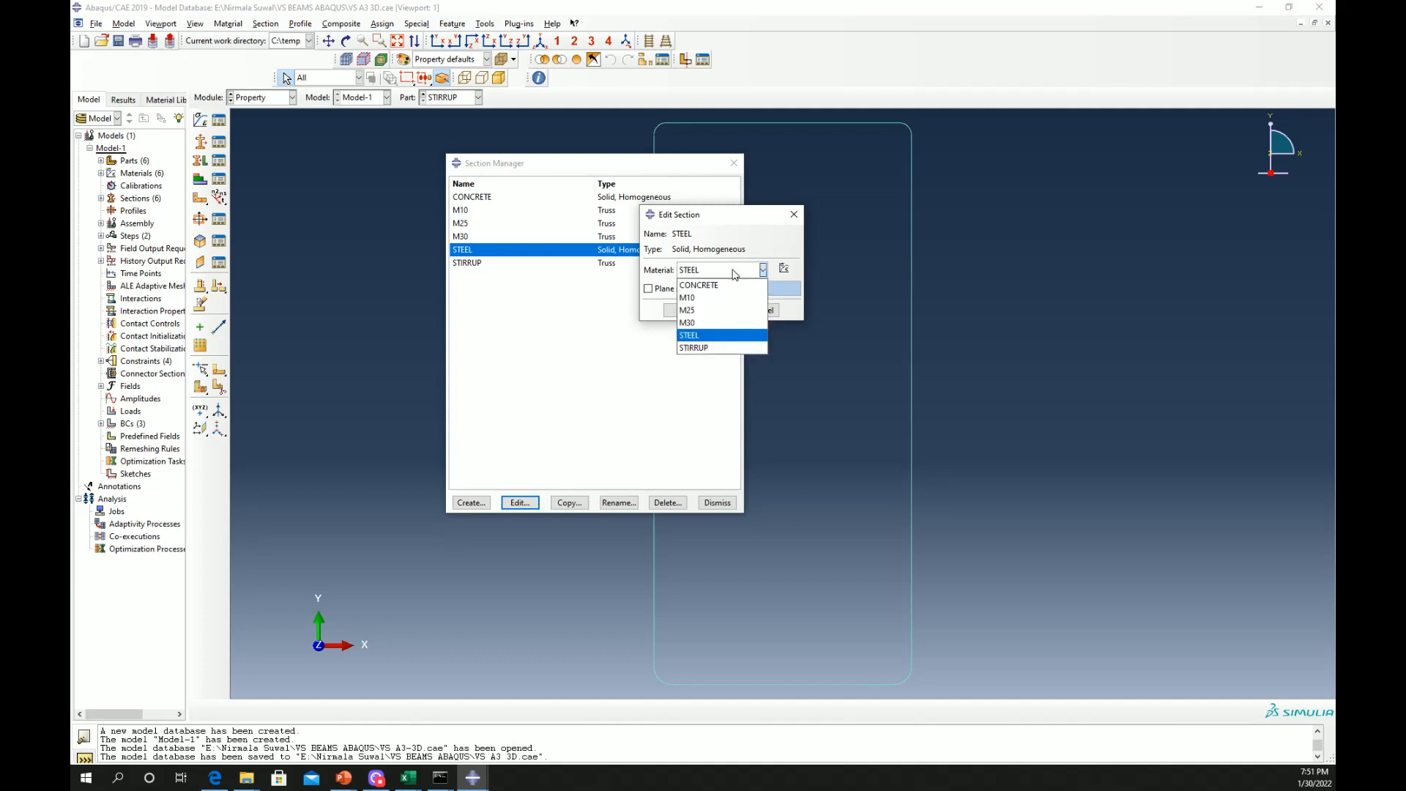
left_click(710, 338)
left_click(761, 311)
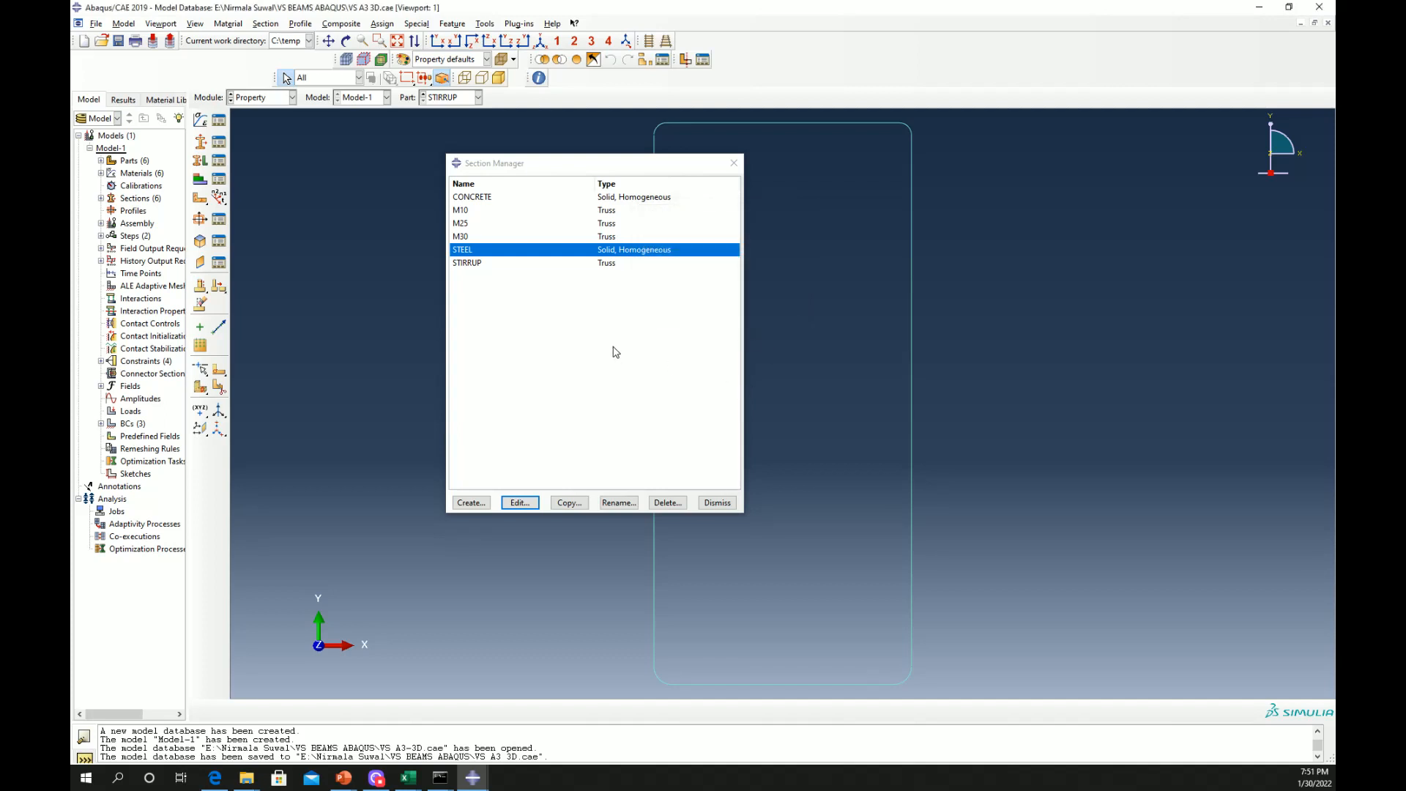
Review the STIRRUP truss section's material and cross-sectional area, and close the Section Manager
left_click(478, 263)
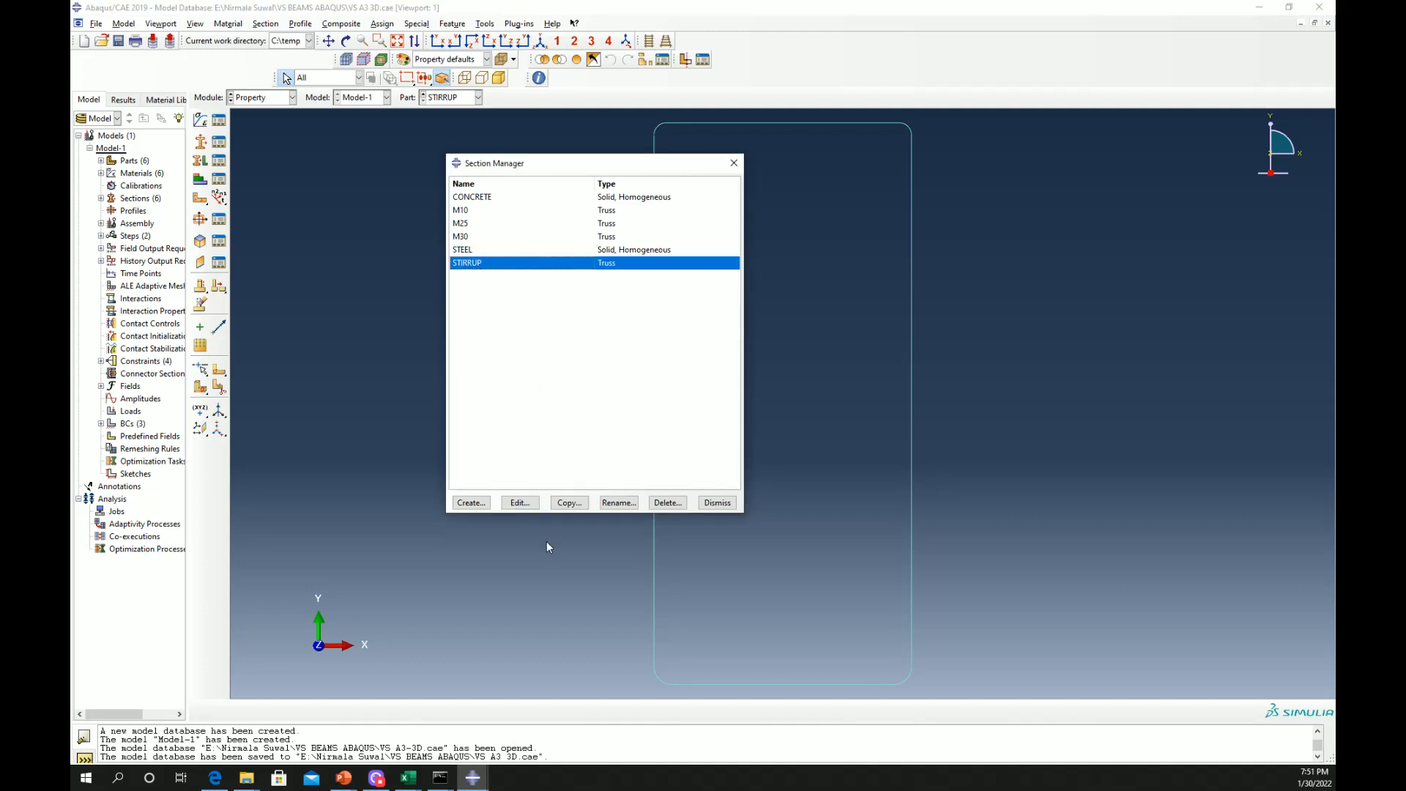
left_click(520, 502)
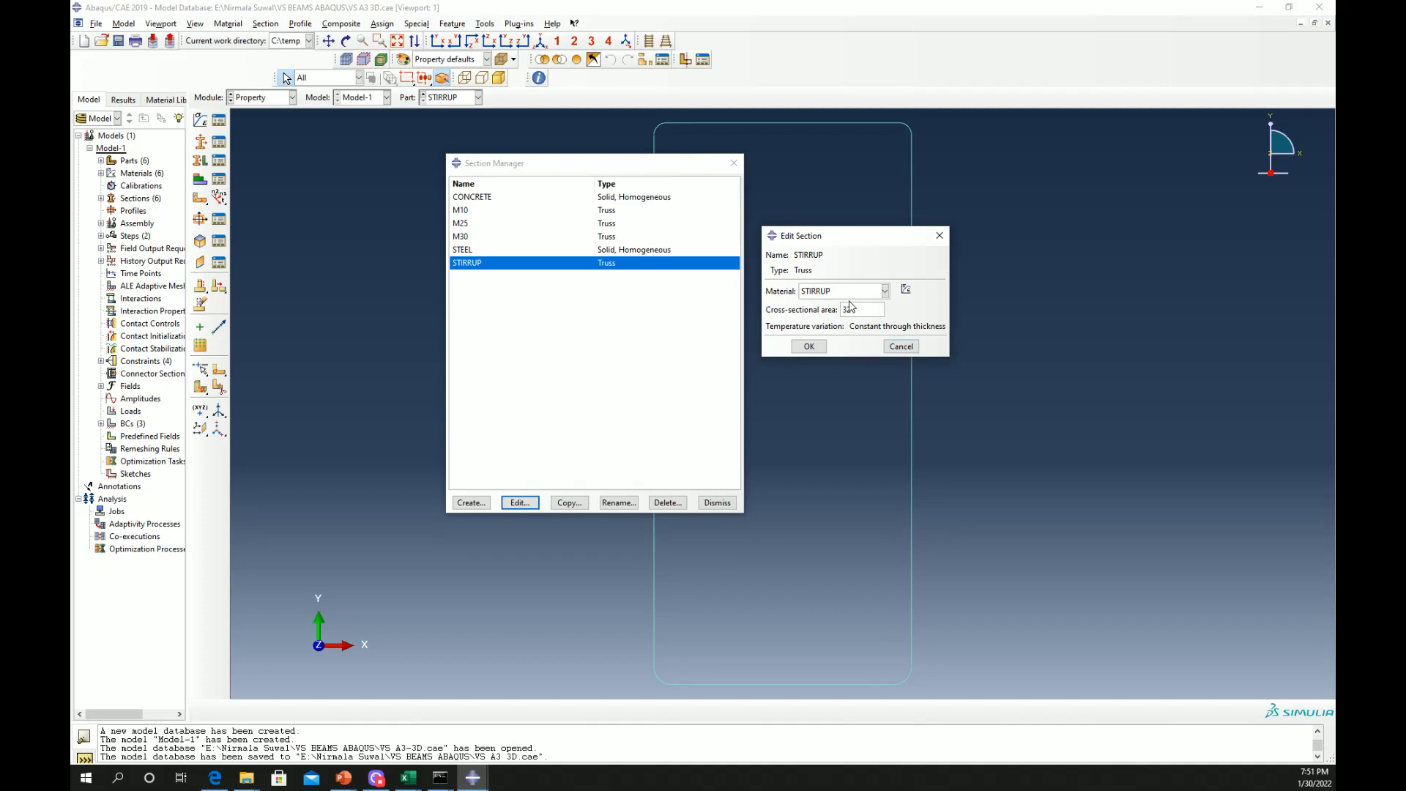
left_click_drag(855, 311, 833, 313)
left_click(900, 348)
left_click(717, 503)
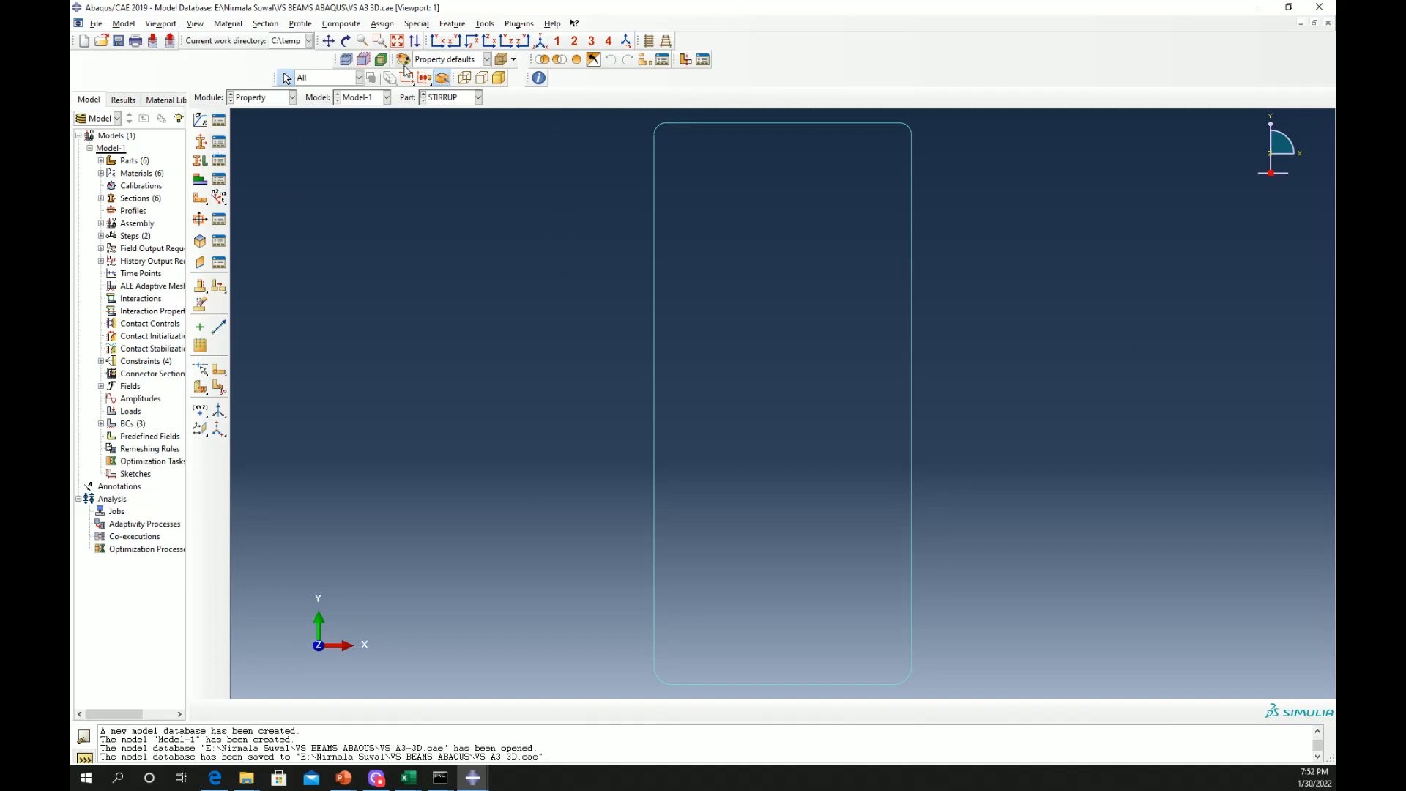
Try to assign the CONCRETE section to the entire beam of the CONCRETE part
left_click(452, 97)
left_click(435, 104)
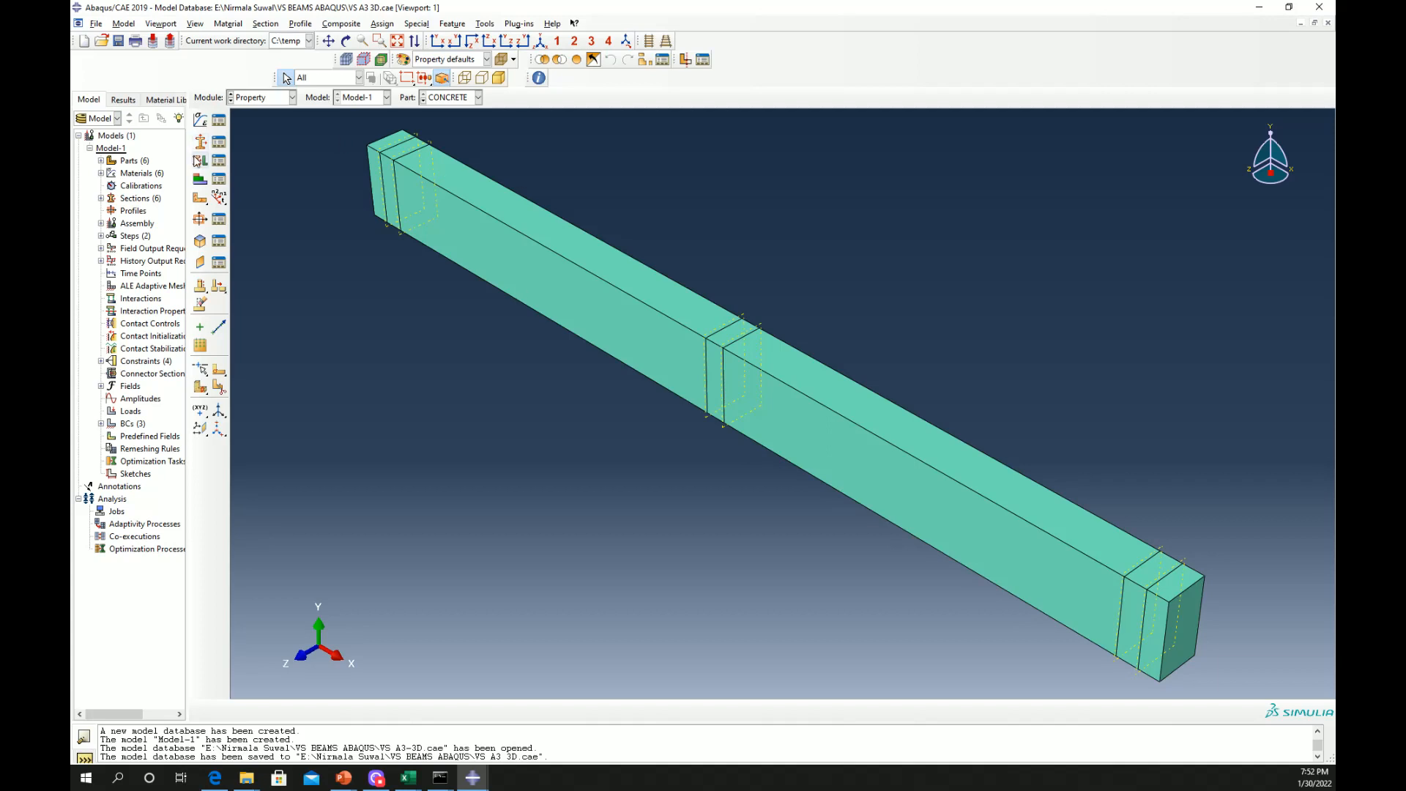
left_click(200, 160)
left_click_drag(335, 124, 1332, 697)
left_click(506, 714)
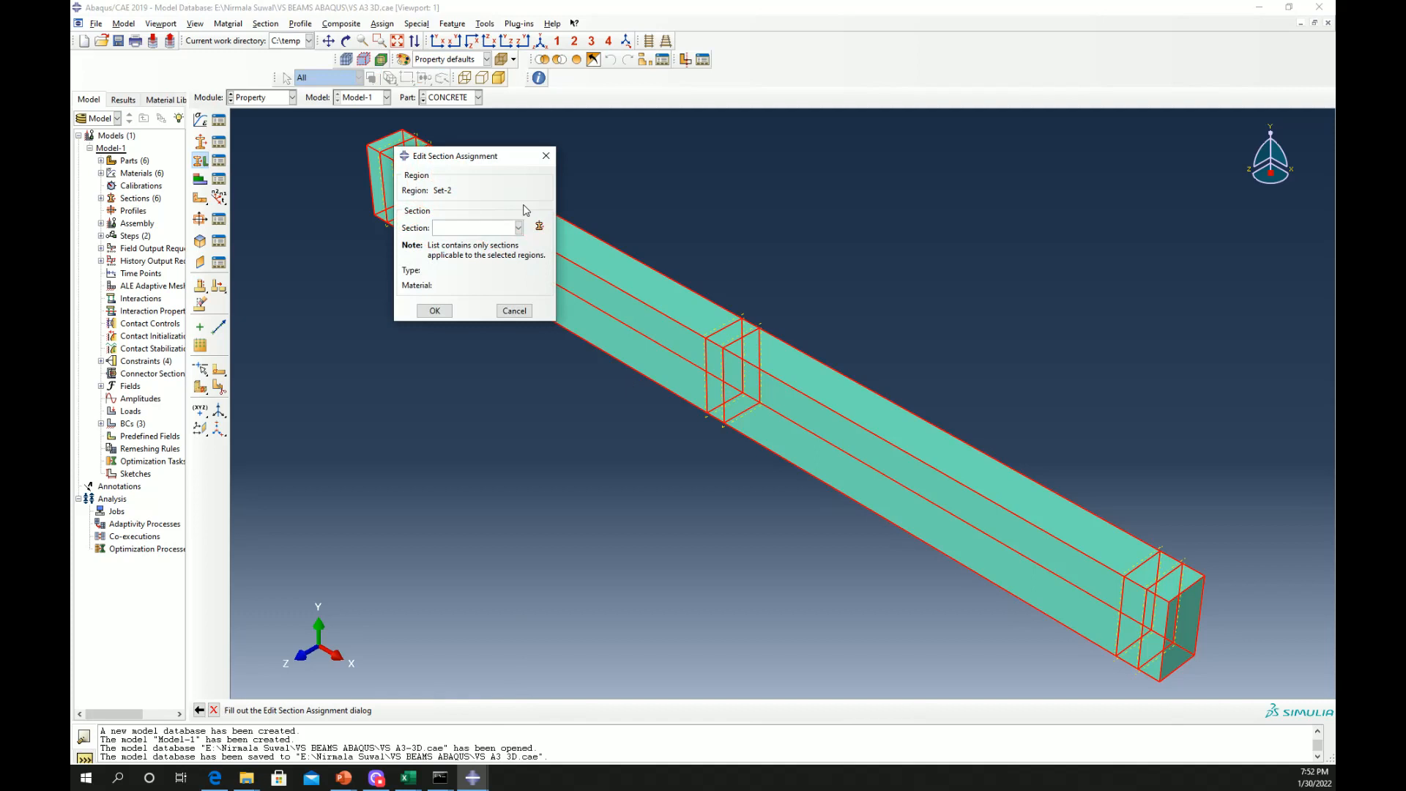
left_click(475, 228)
left_click(468, 246)
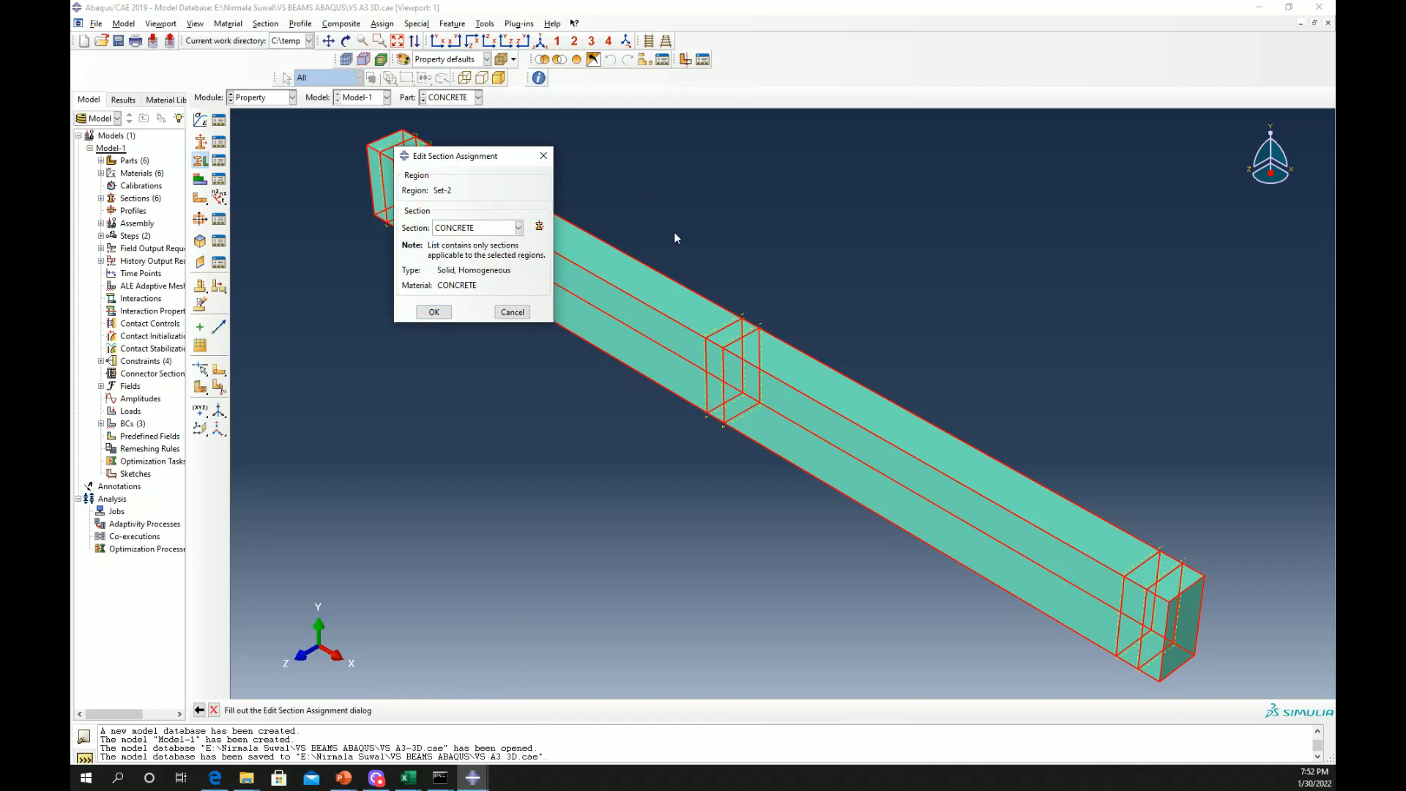
left_click(513, 312)
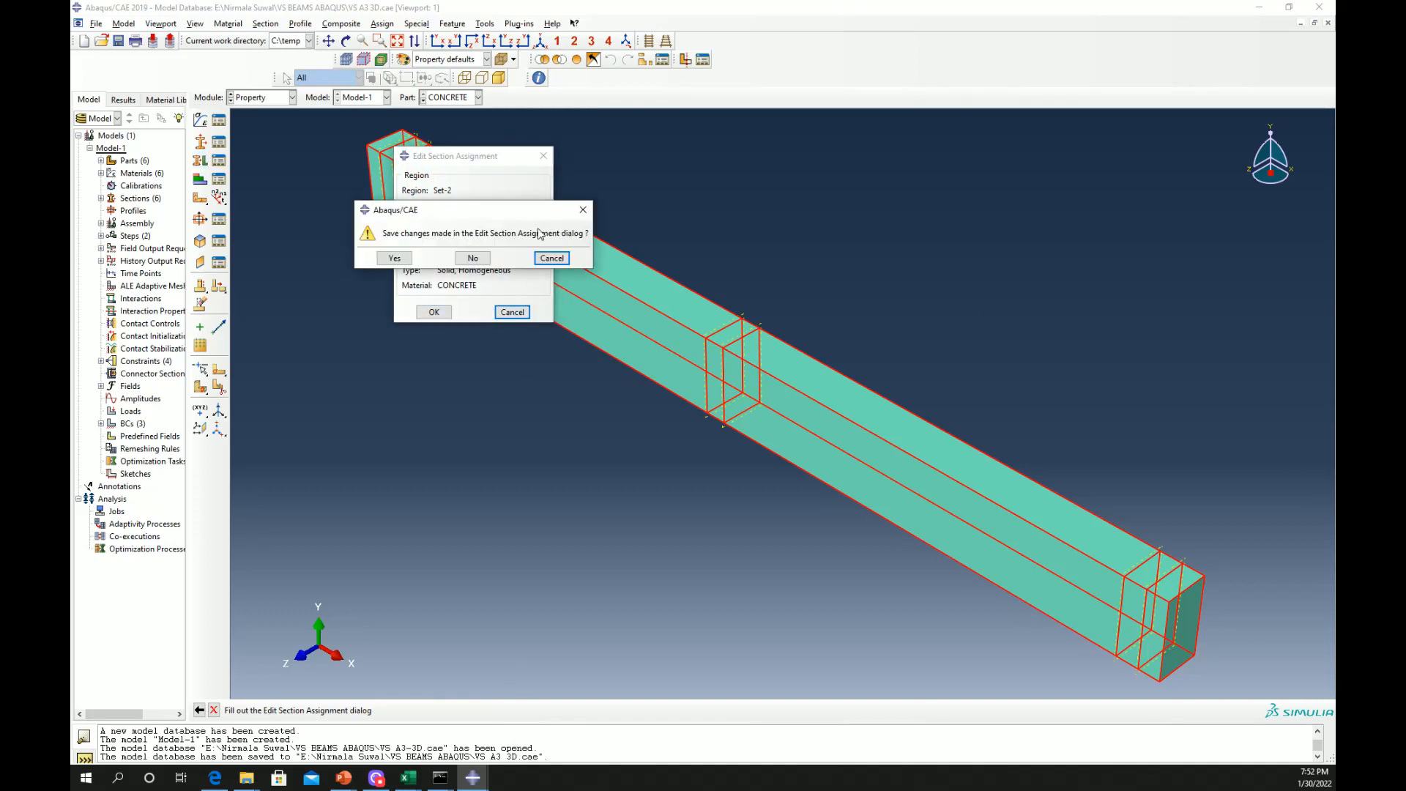
left_click(553, 258)
left_click(544, 155)
left_click(473, 258)
Display the M10 and STIRRUP parts in the Property module to check the parts that receive sections
left_click(461, 100)
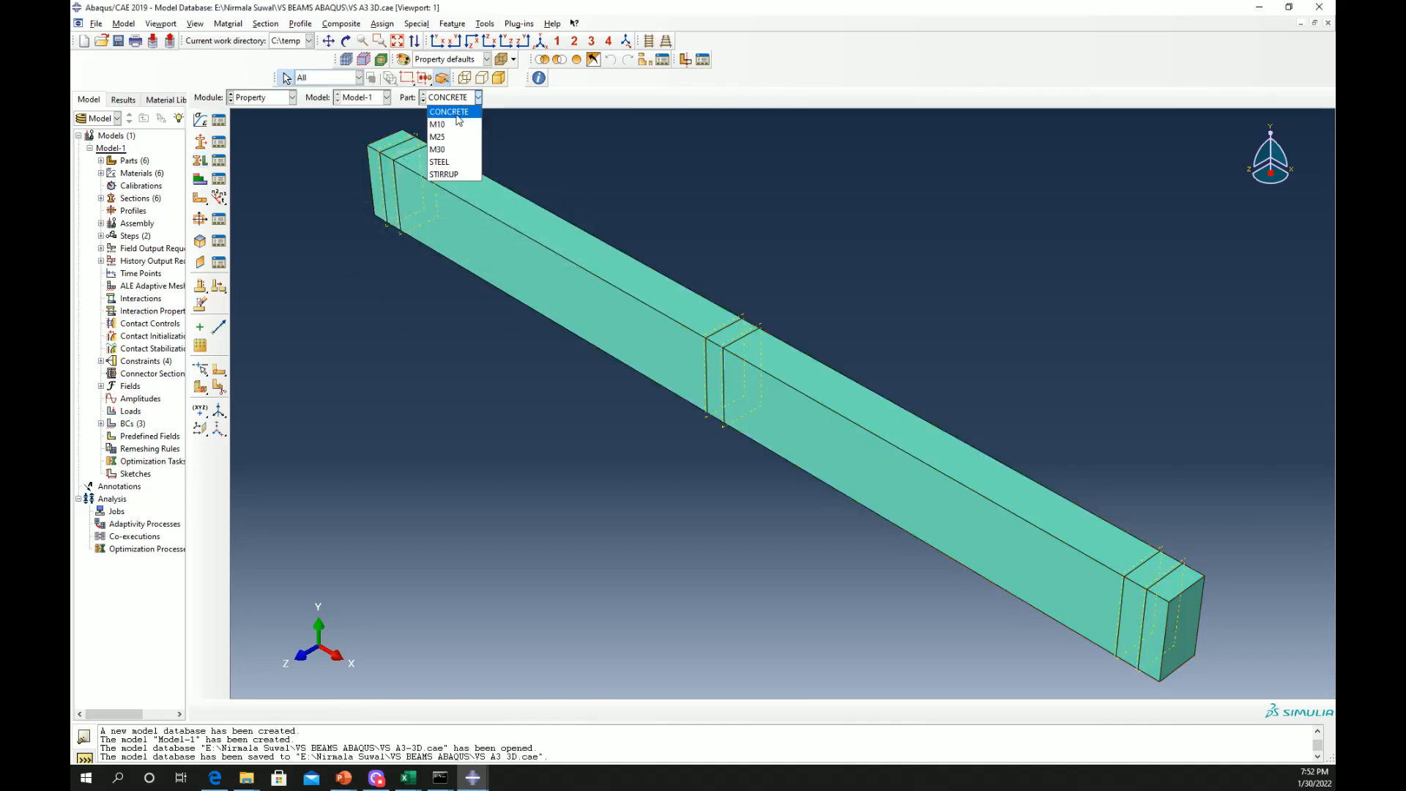
left_click(449, 126)
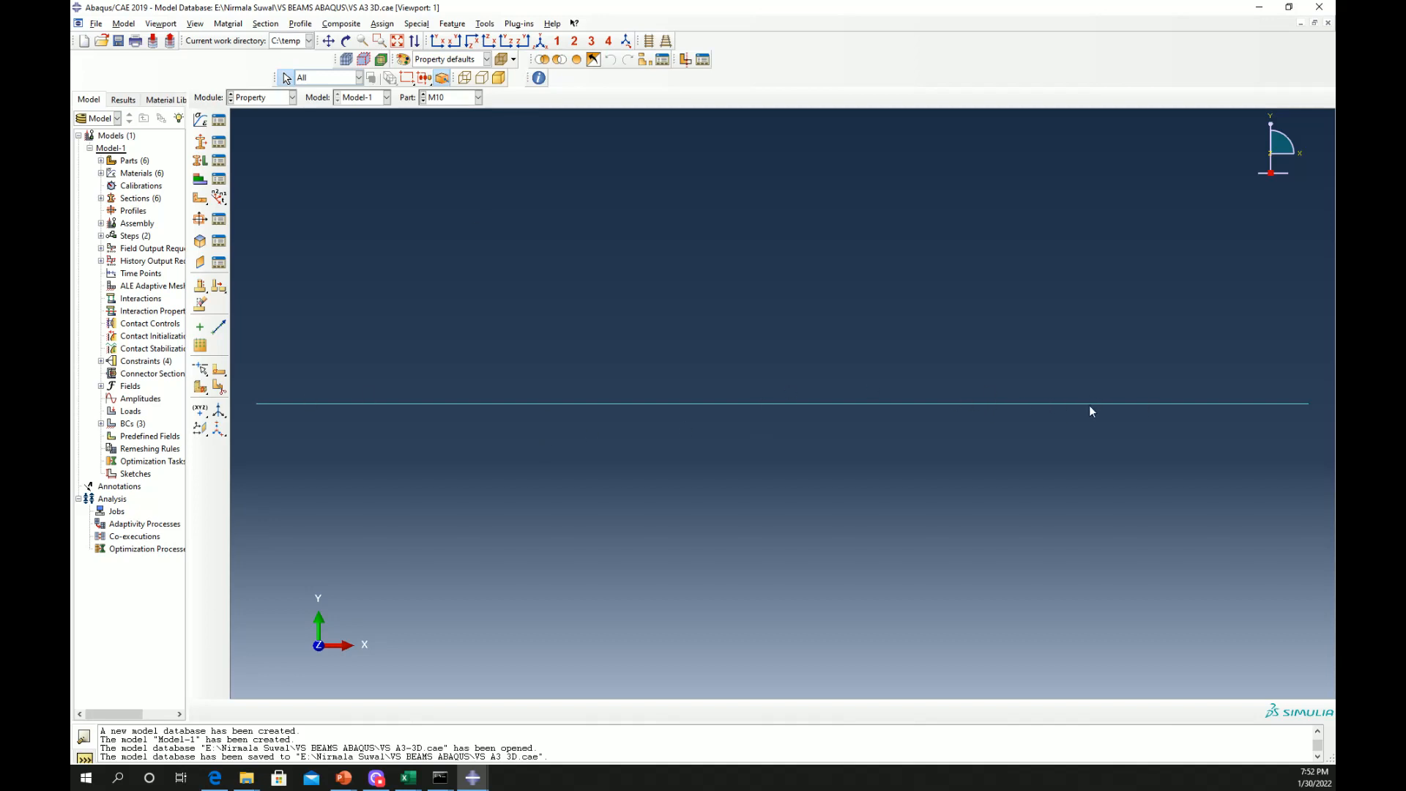
left_click(457, 100)
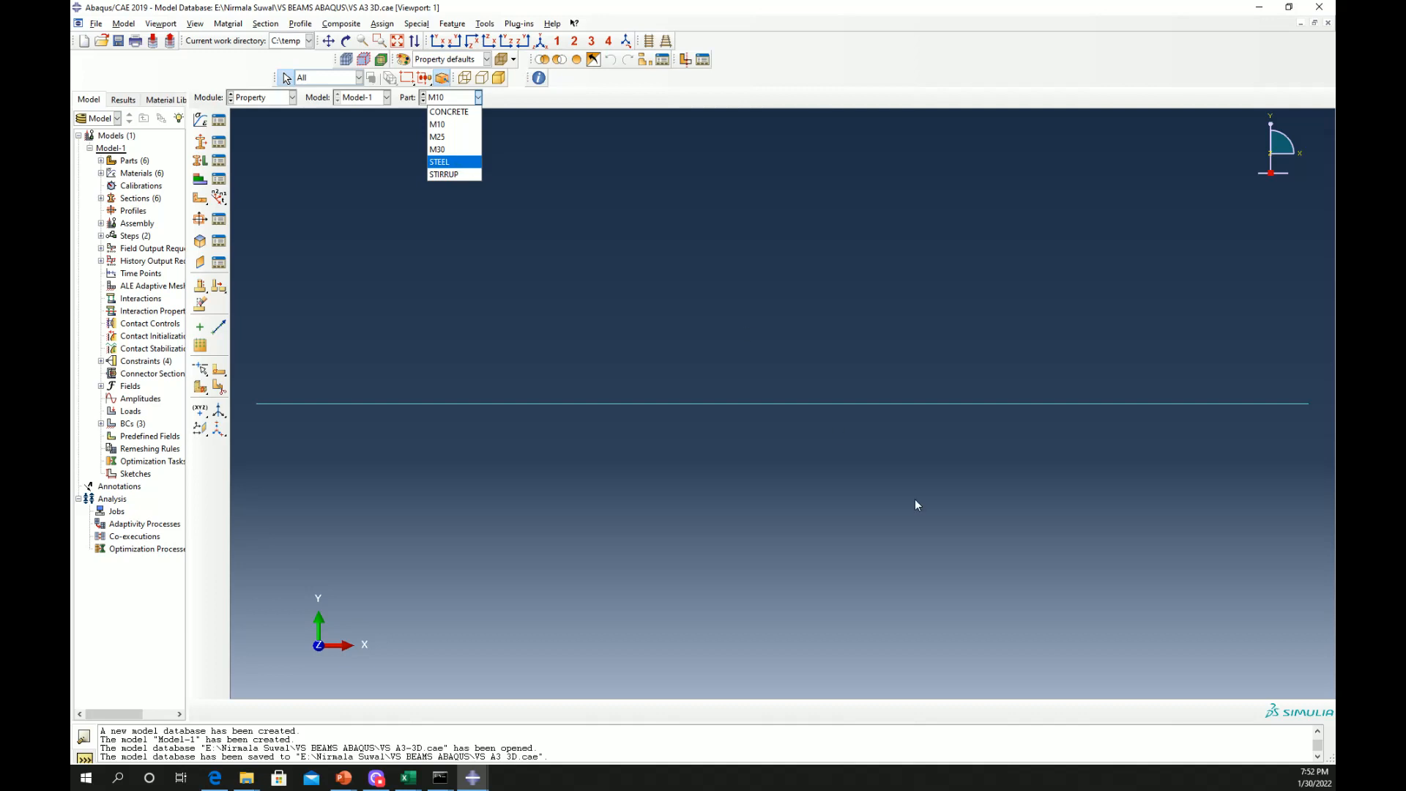
left_click(471, 175)
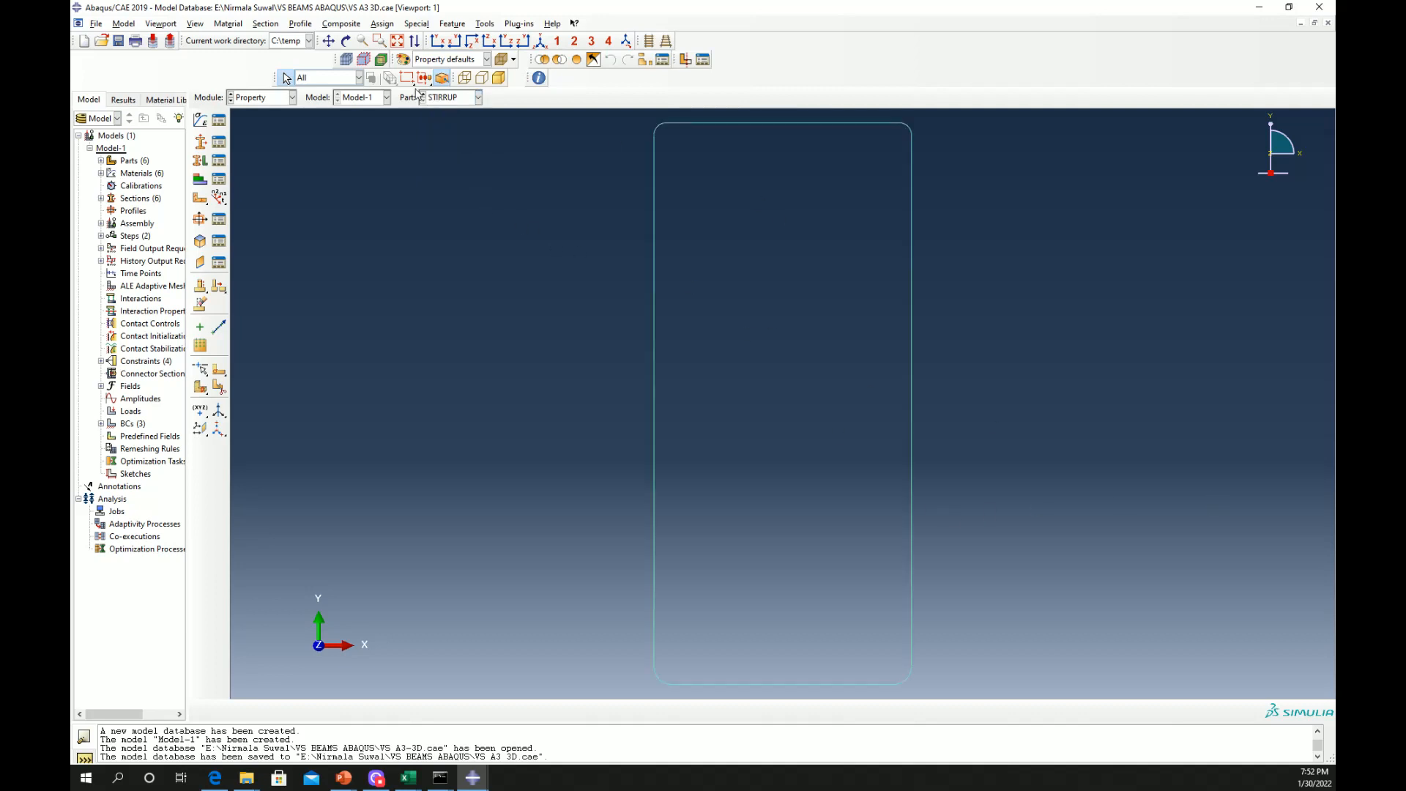
Display the beam assembly in the Assembly module from the front with translucent rendering
left_click(253, 98)
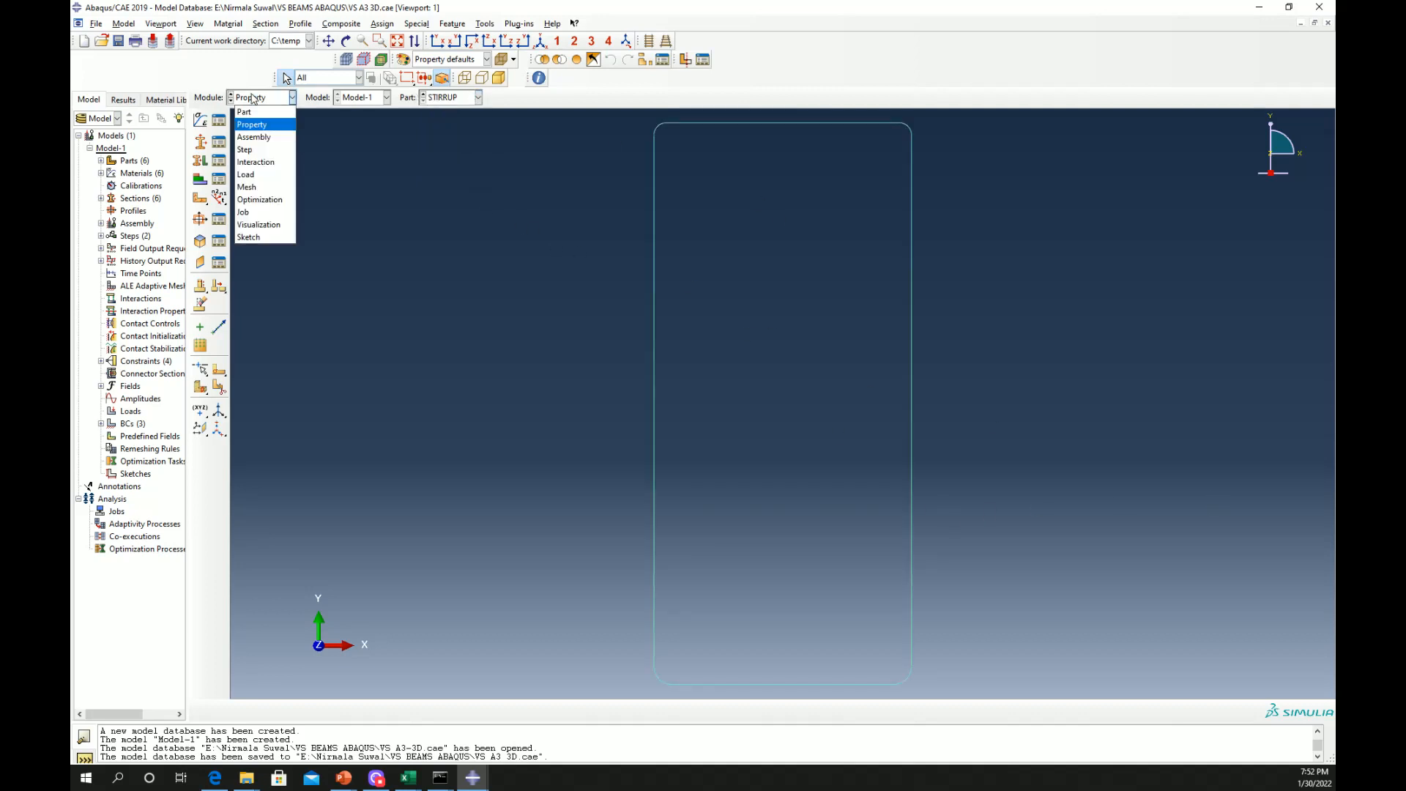
left_click(256, 136)
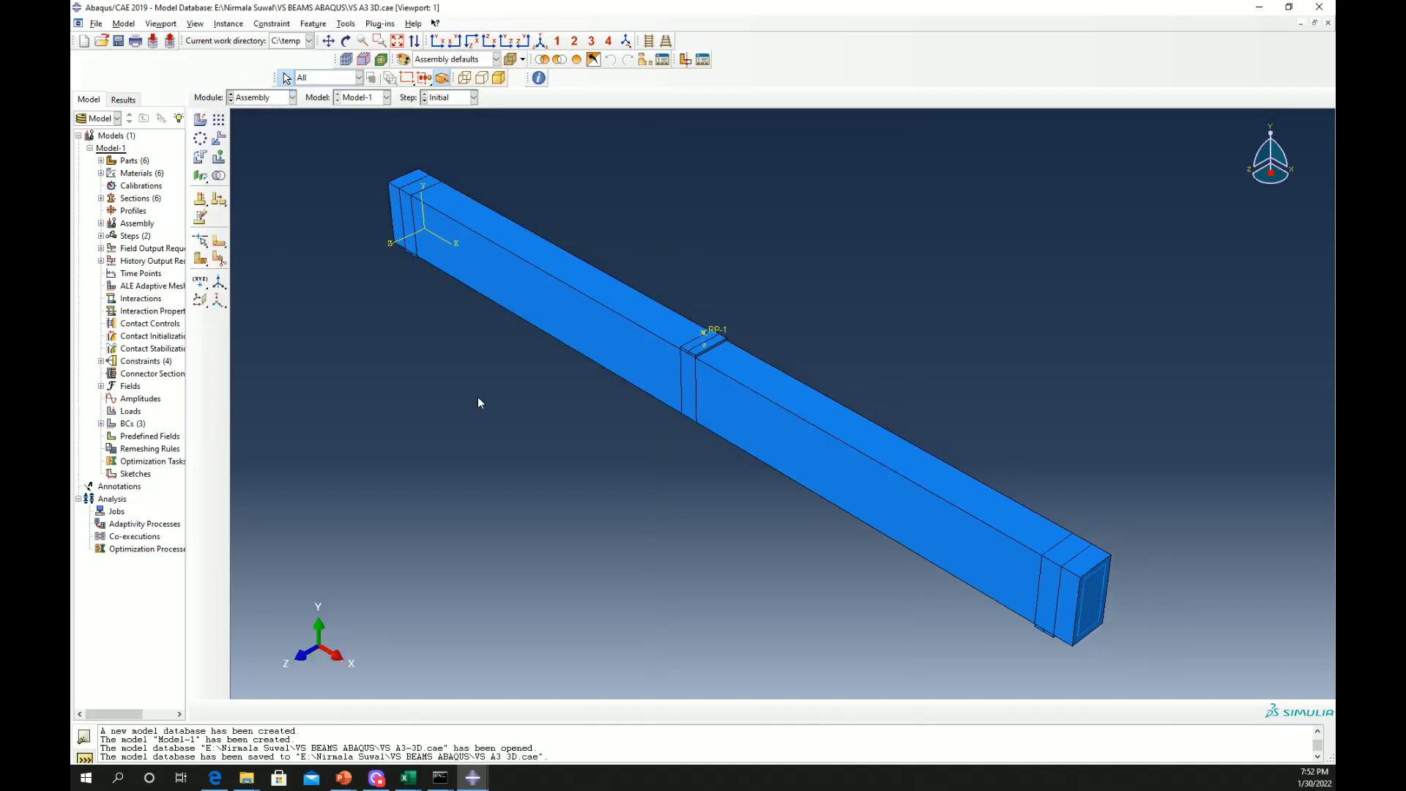
left_click(437, 42)
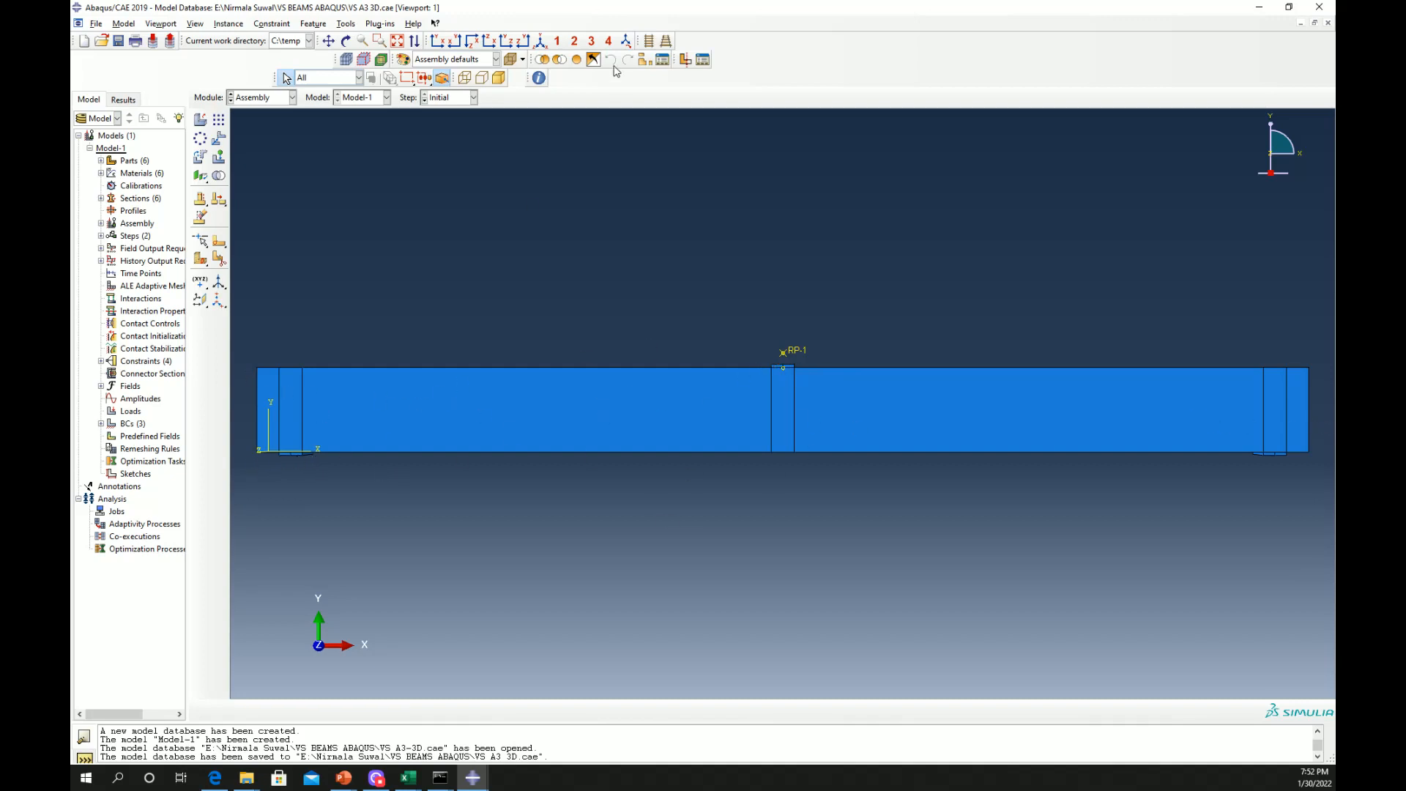
left_click(511, 62)
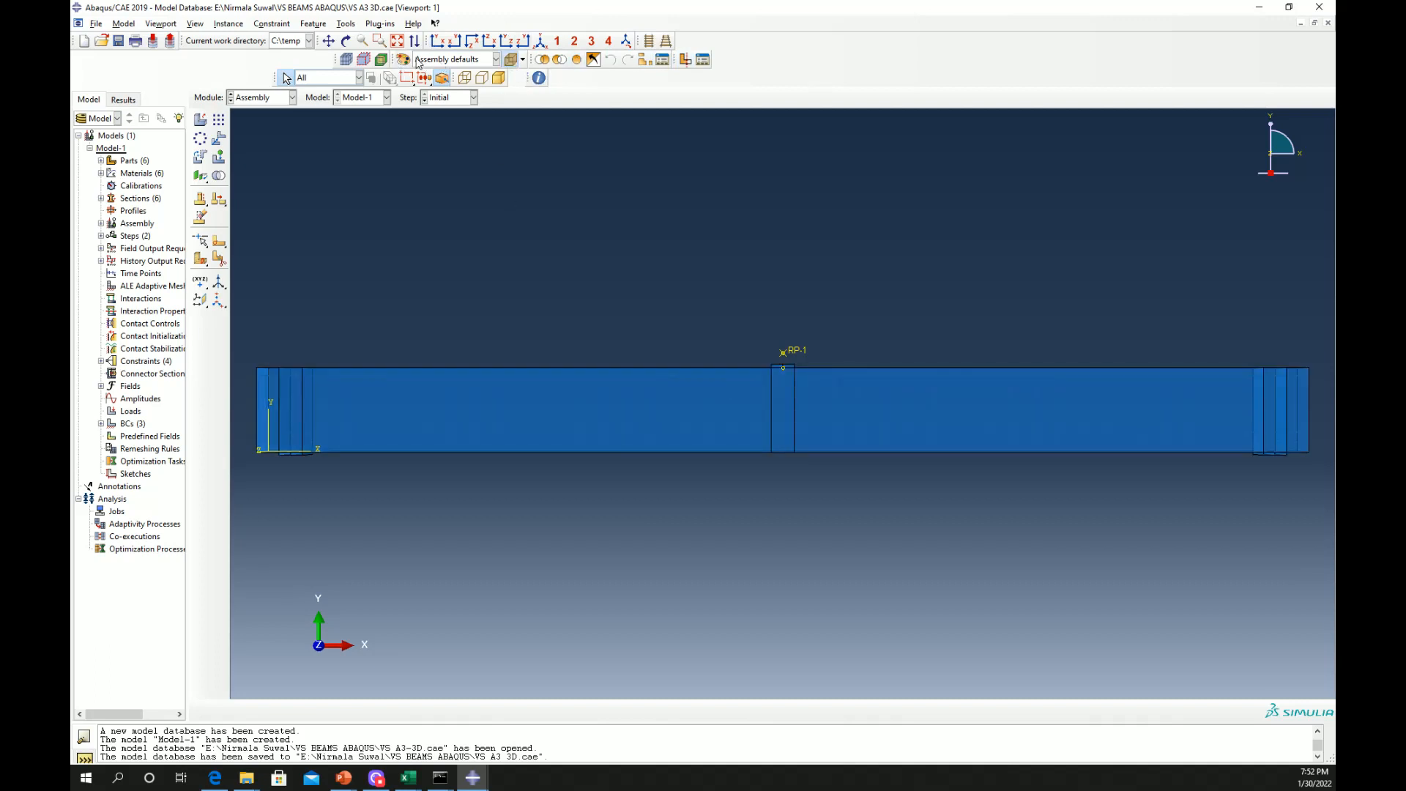
Color-code the assembly by Parts and show it in the isometric view to reveal the embedded reinforcement
left_click(403, 60)
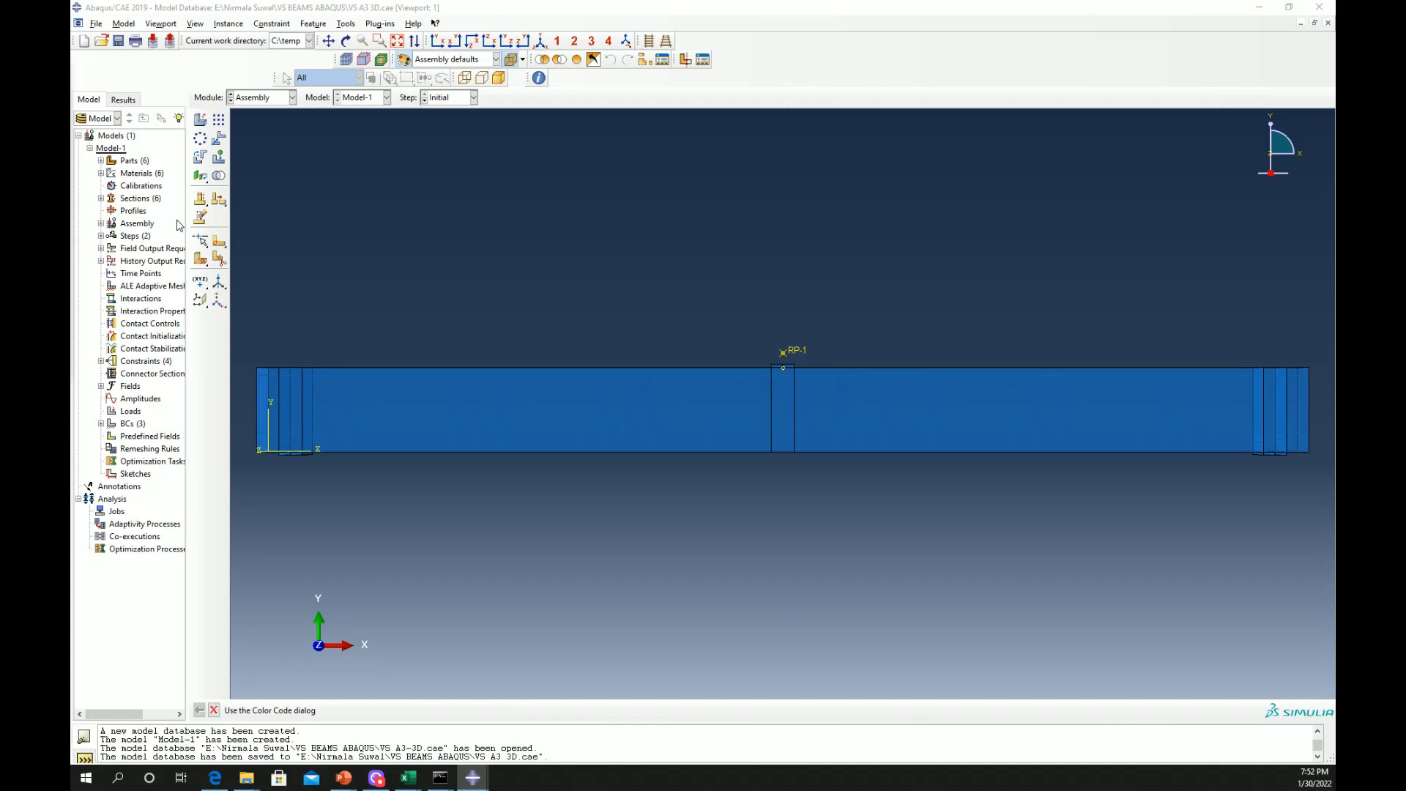
left_click(445, 60)
left_click(430, 91)
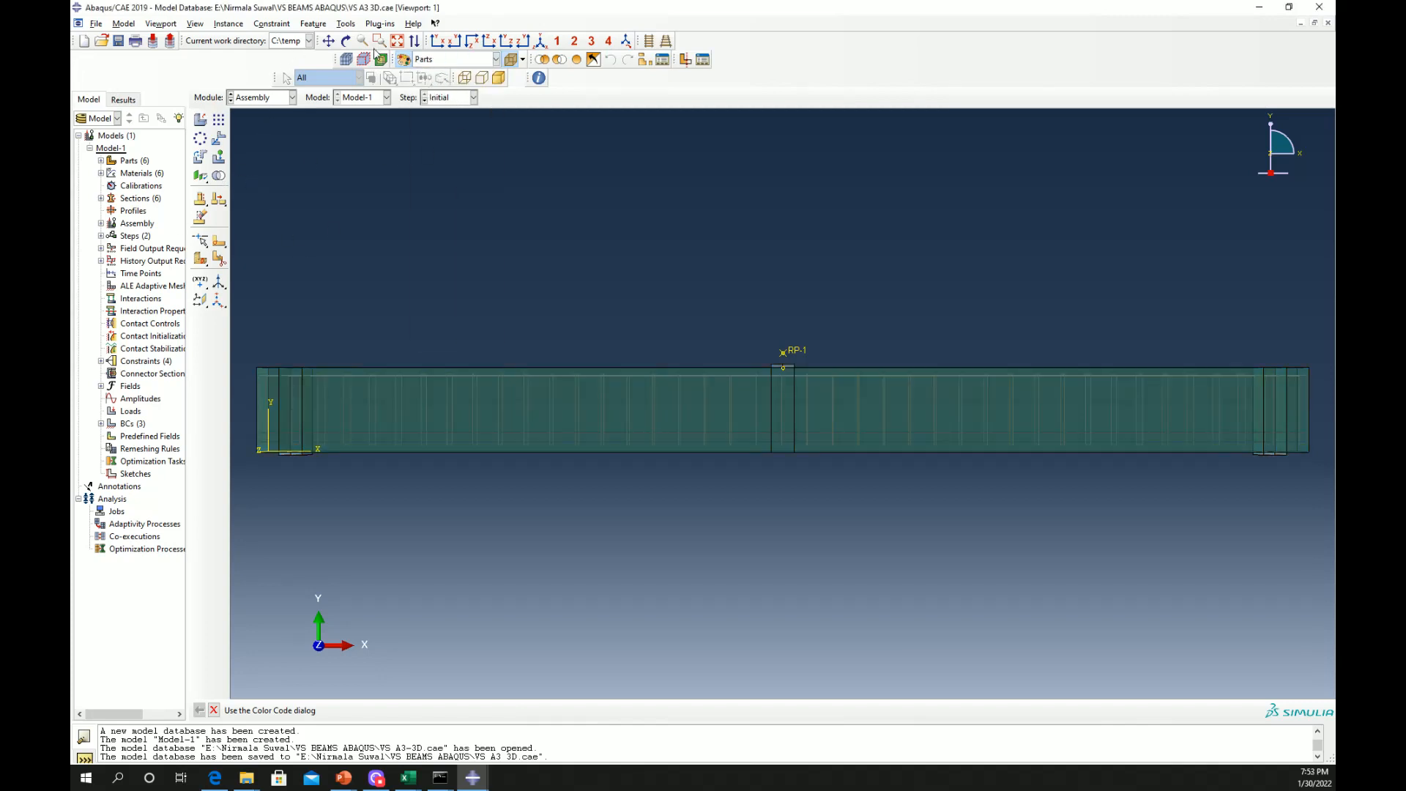
left_click(345, 40)
left_click_drag(537, 220, 735, 304)
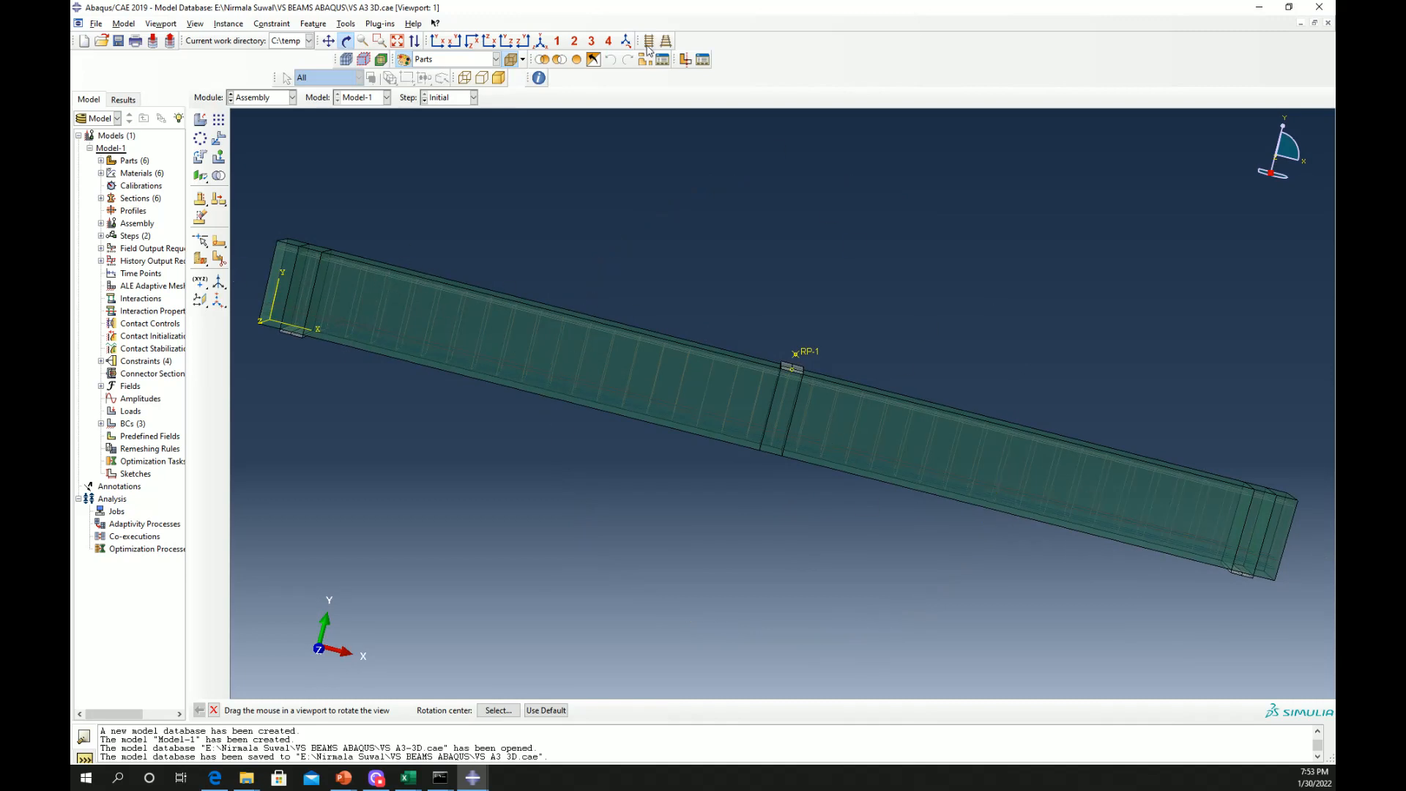
left_click(539, 43)
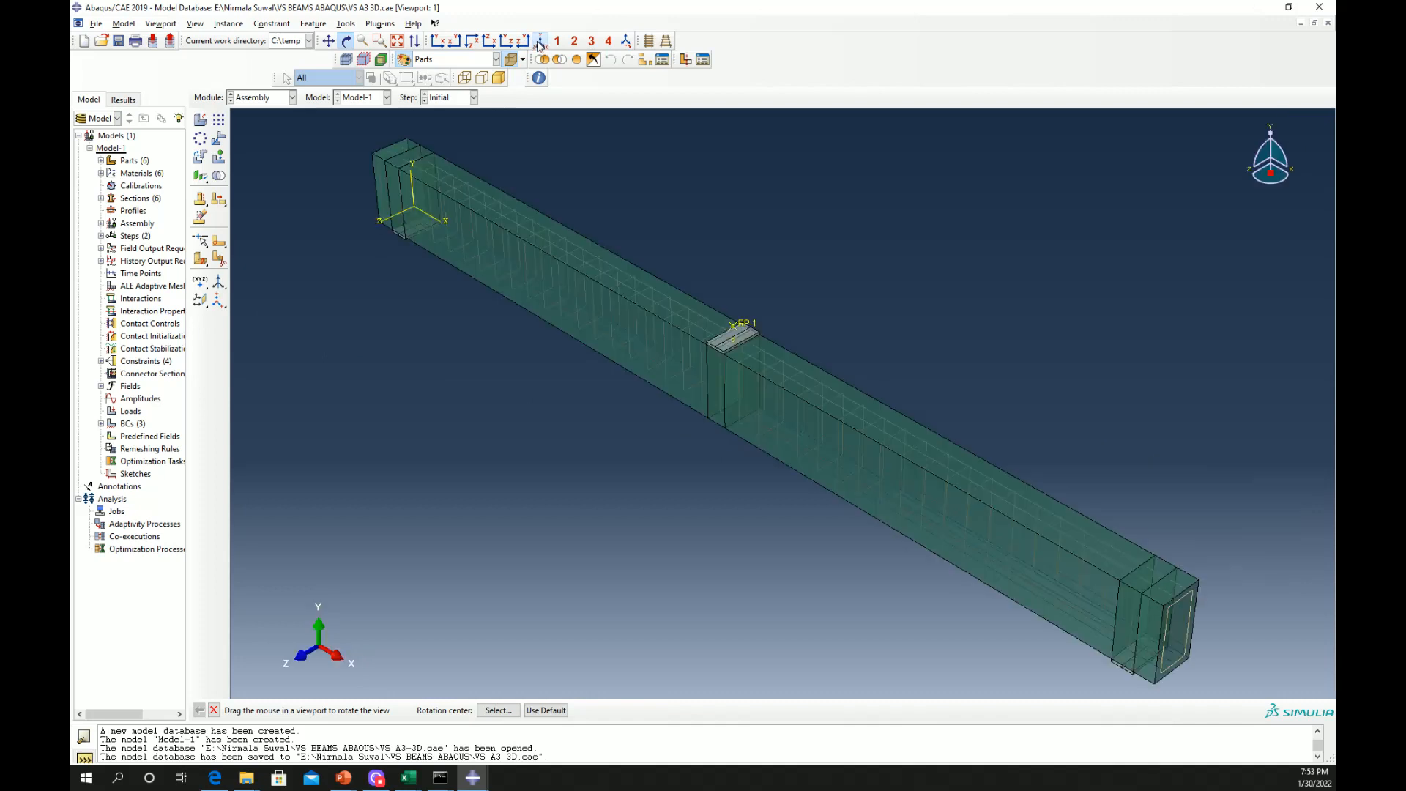
Review the basic and incrementation settings of the STATIC step without changing them, and close the Step Manager
left_click(265, 100)
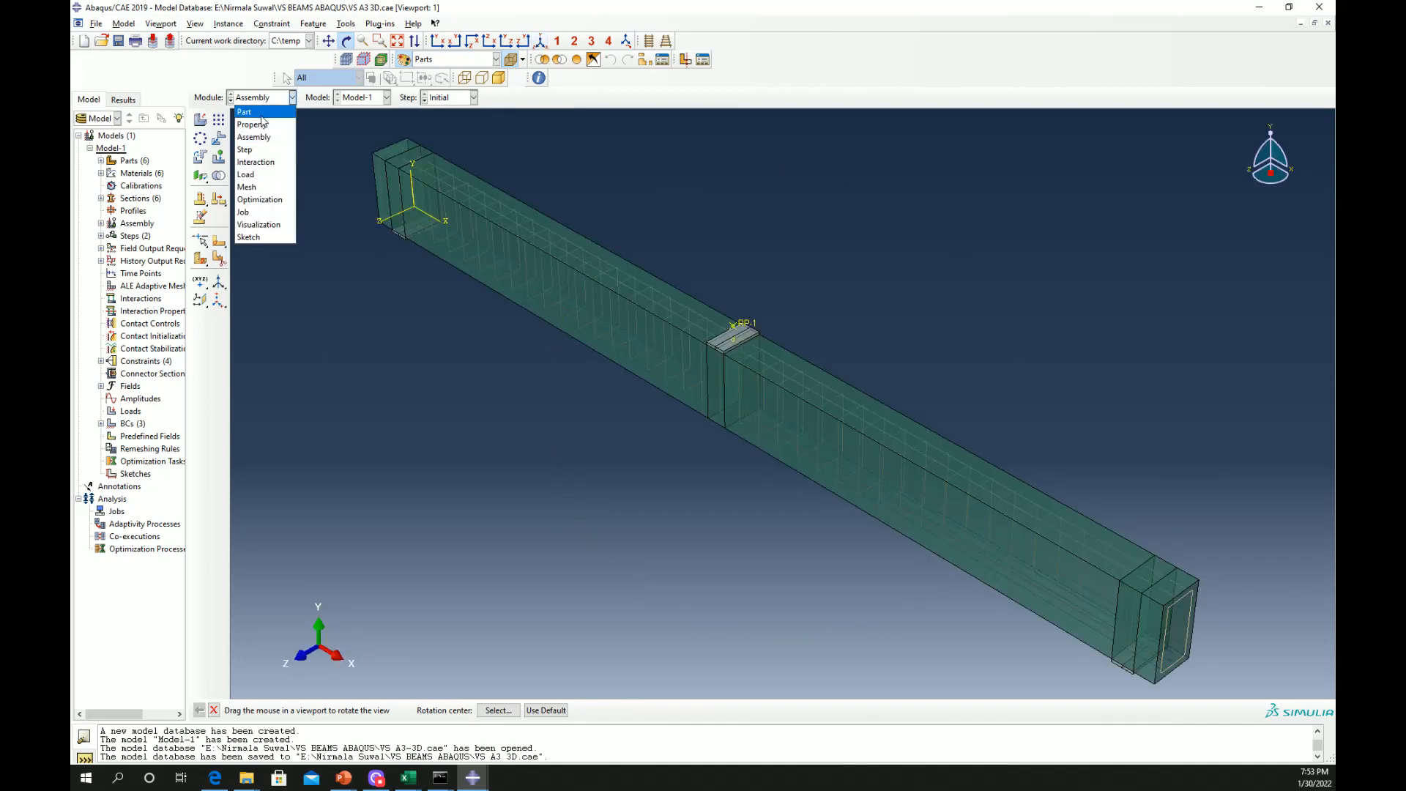
left_click(249, 151)
left_click(218, 141)
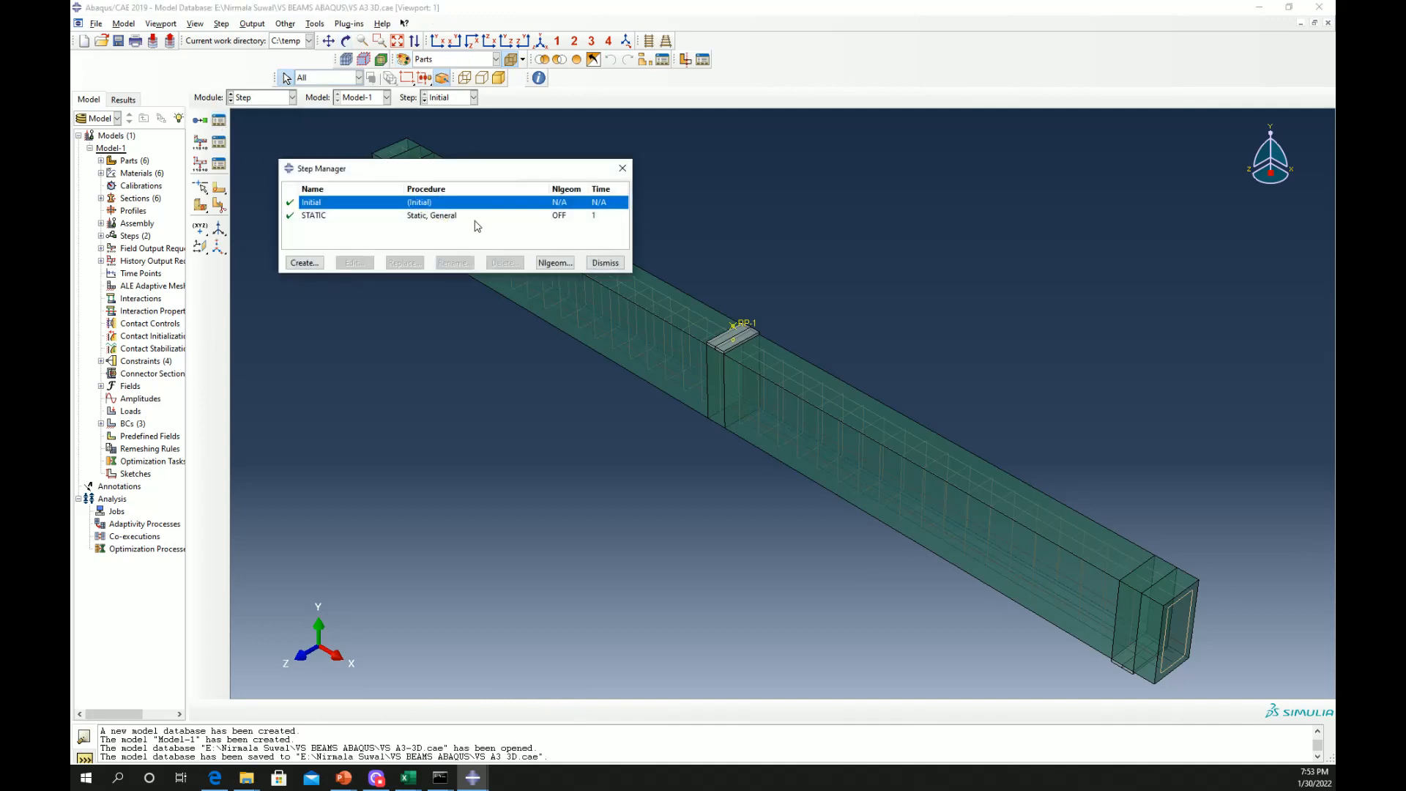
left_click(452, 217)
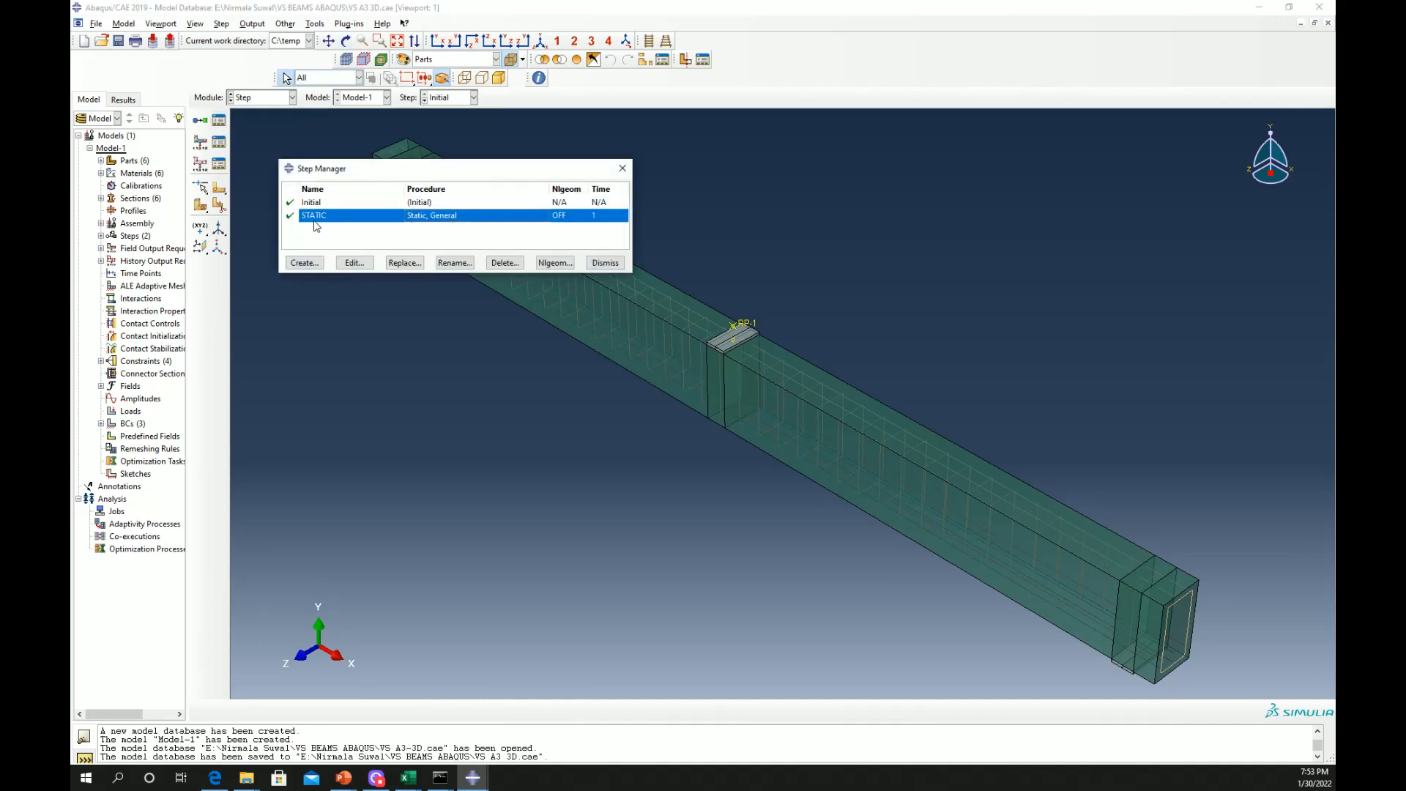
left_click(354, 262)
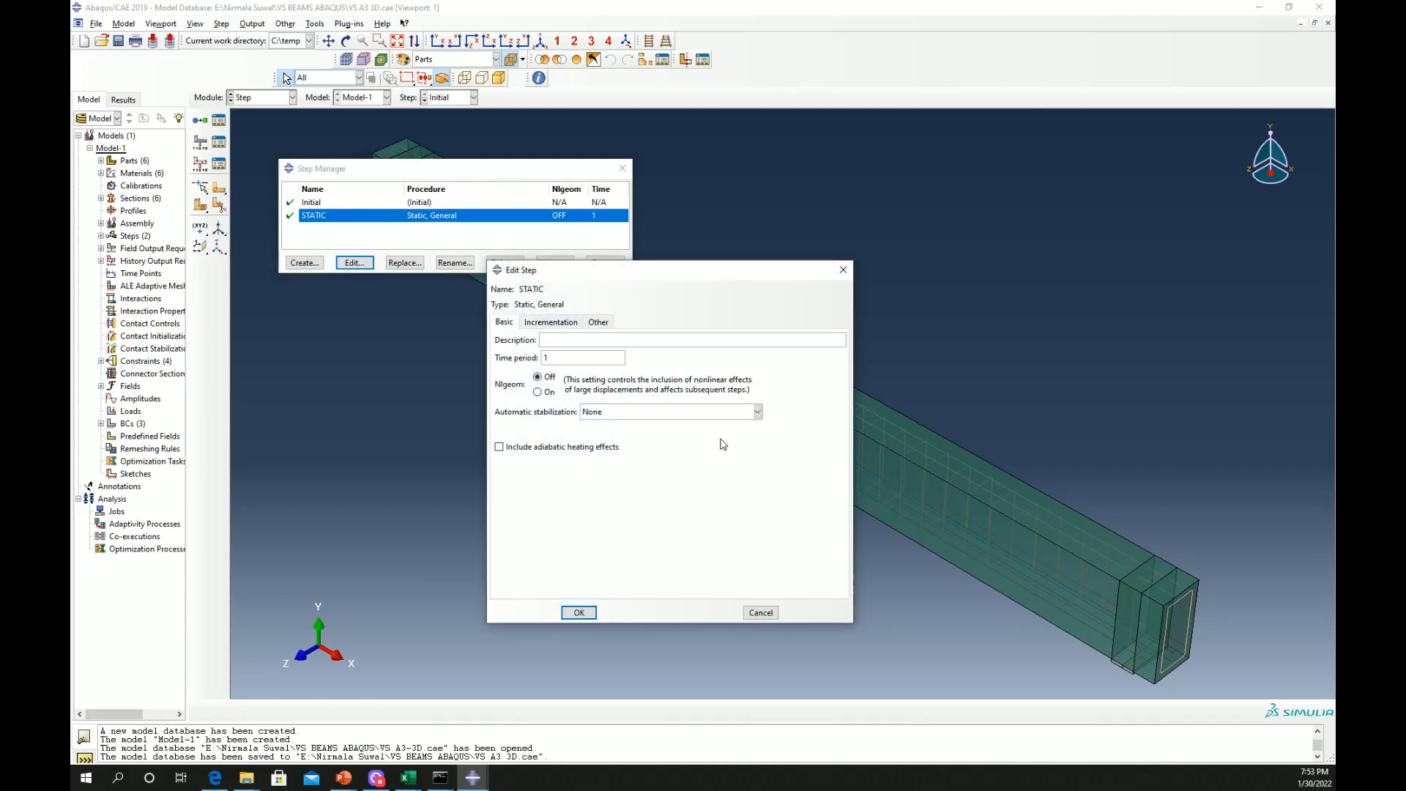
left_click(557, 323)
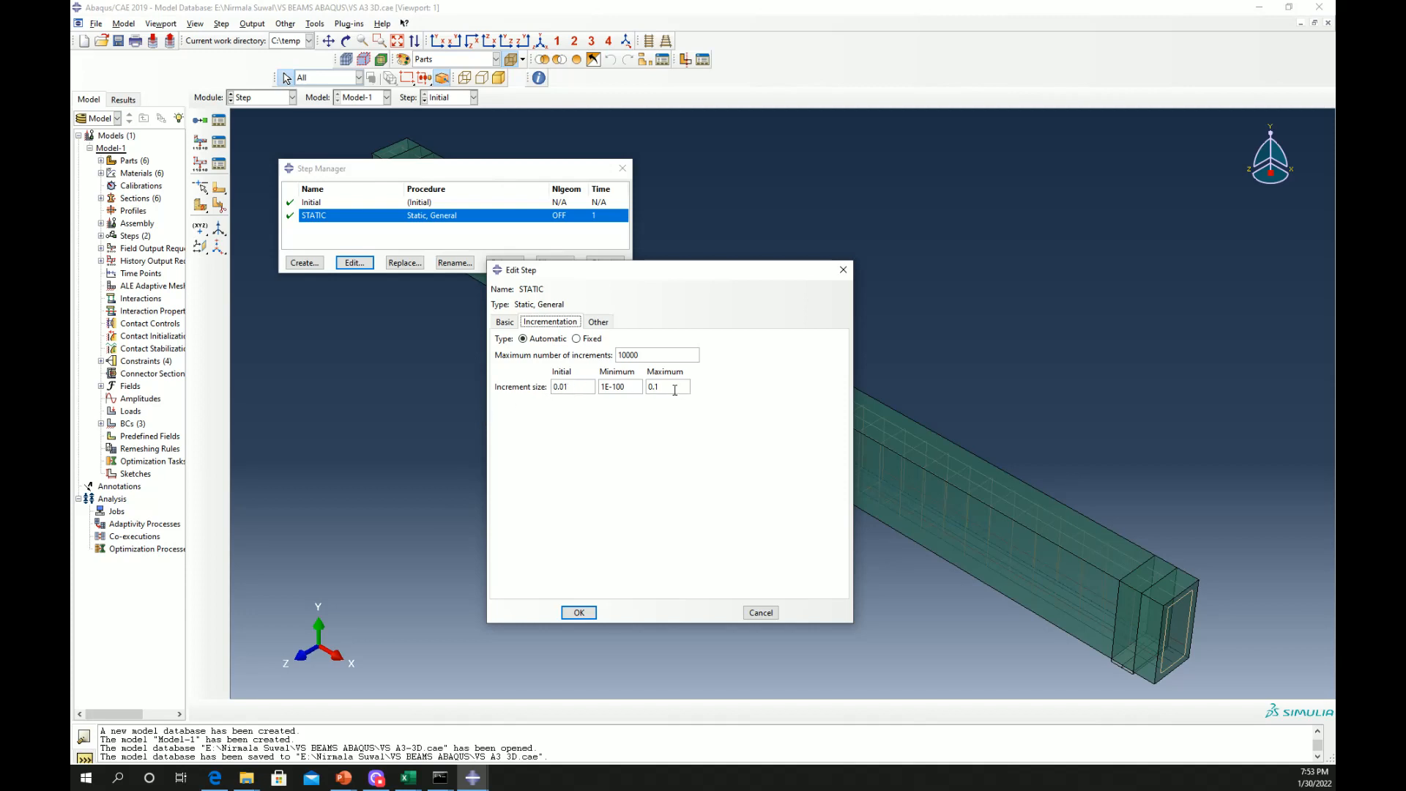
left_click_drag(666, 359, 625, 356)
left_click(579, 612)
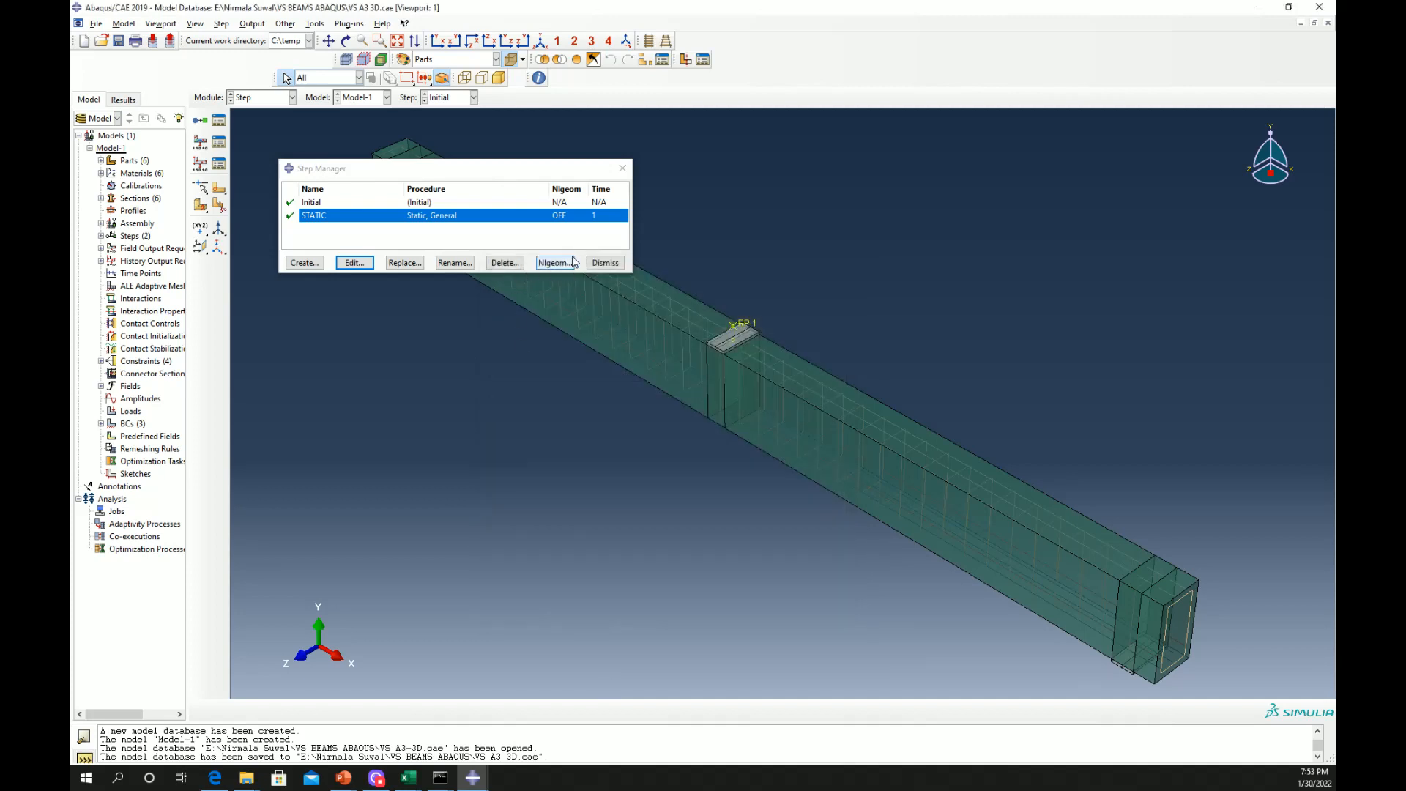
left_click(605, 262)
List the model's constraints in the Interaction module and examine the coupling location at the midspan loading plate
left_click(279, 97)
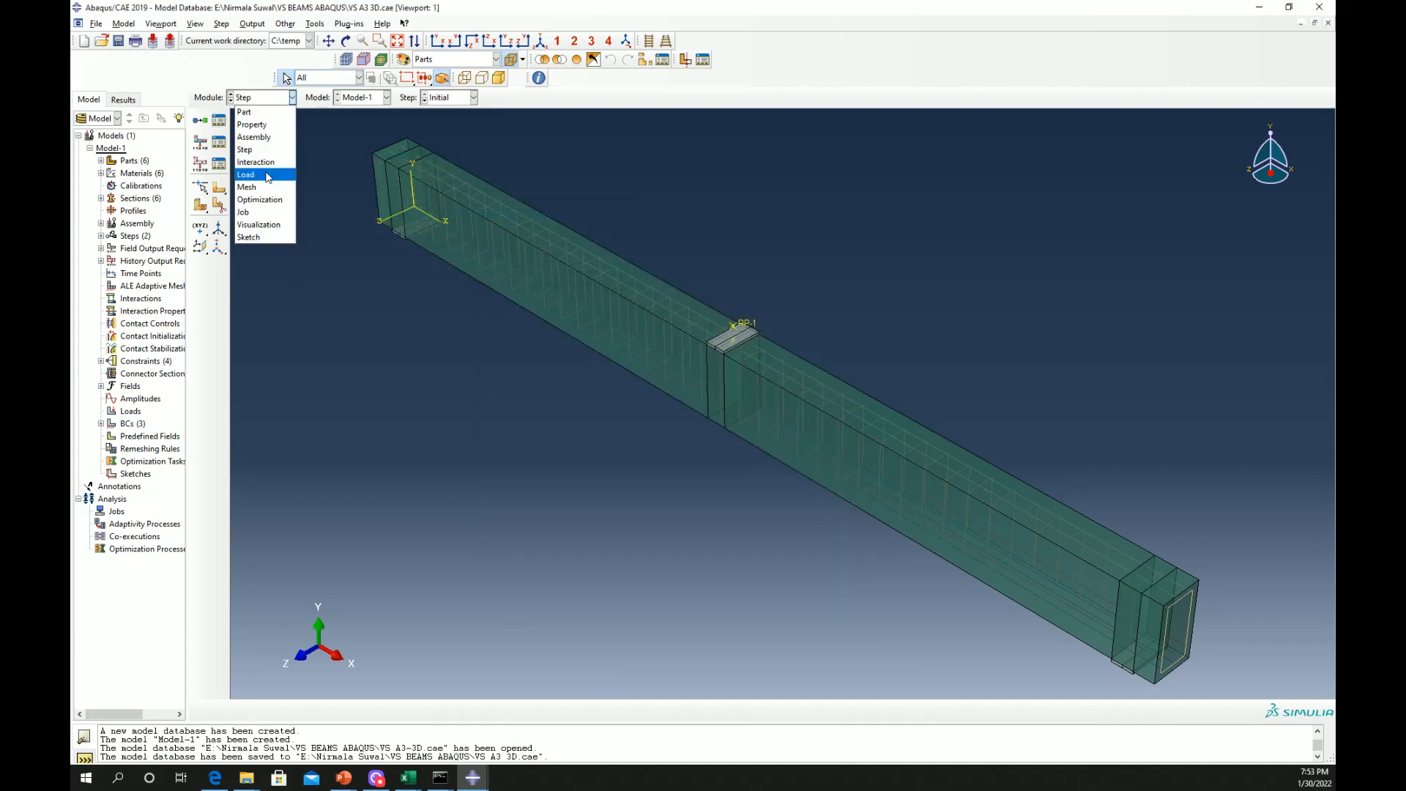
left_click(267, 161)
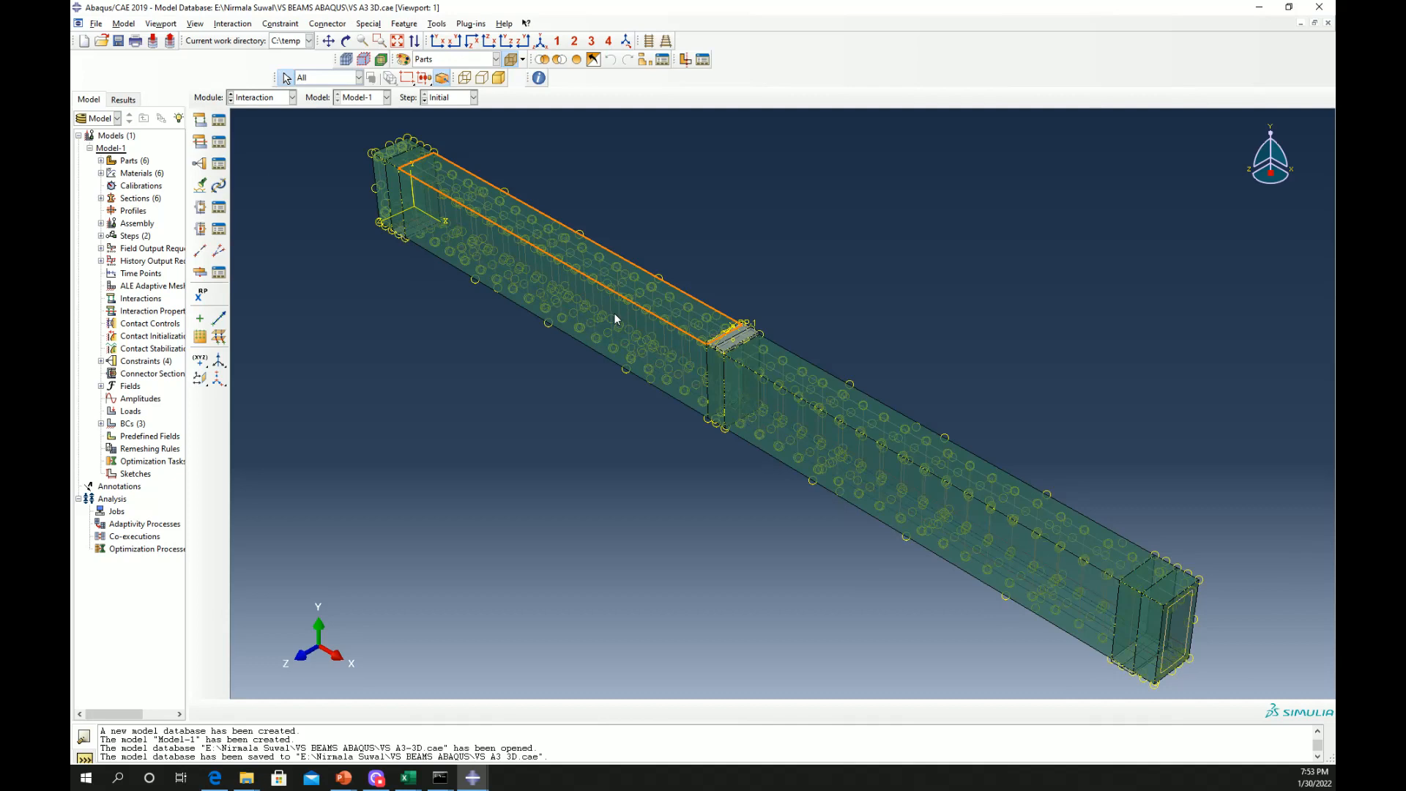
left_click(219, 164)
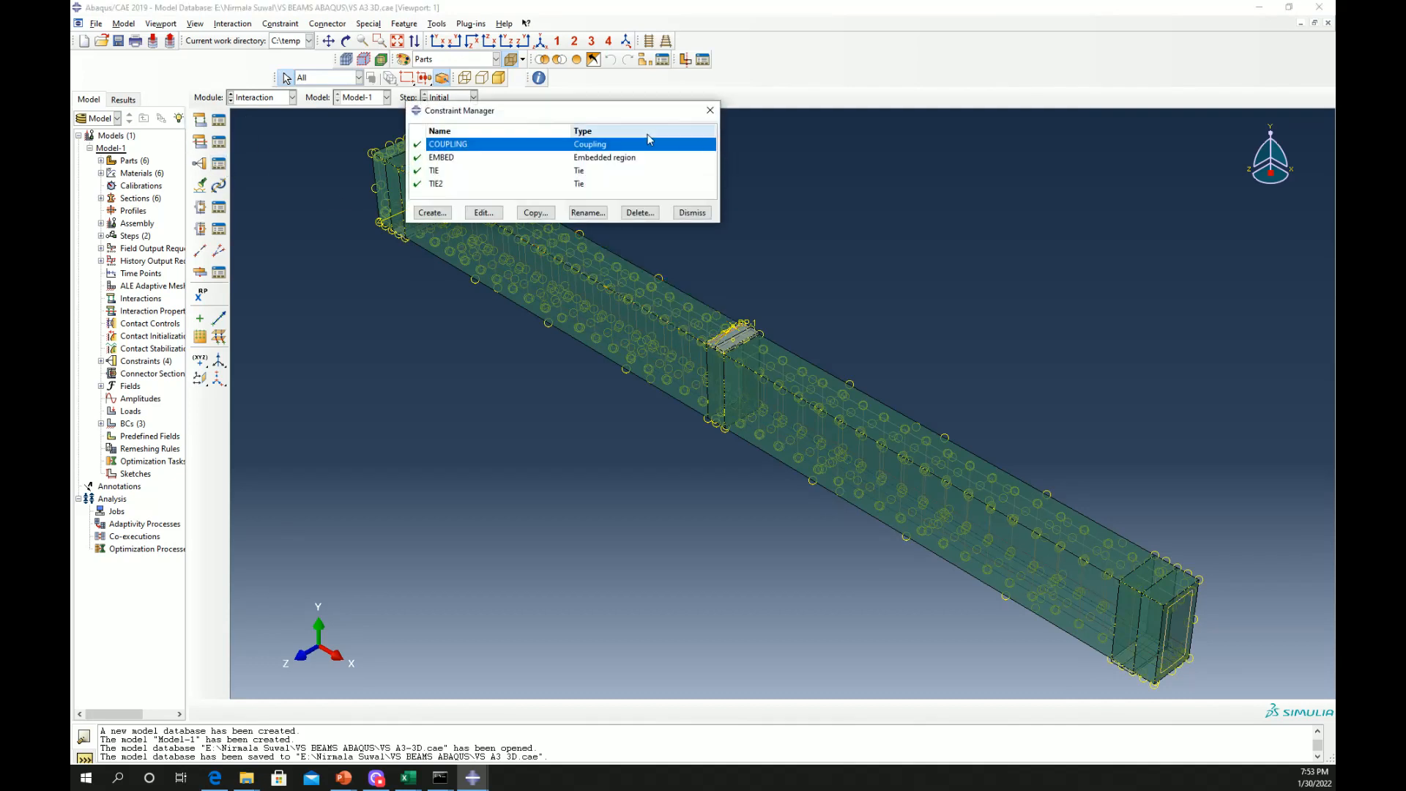
scroll(714, 337, "down", 6)
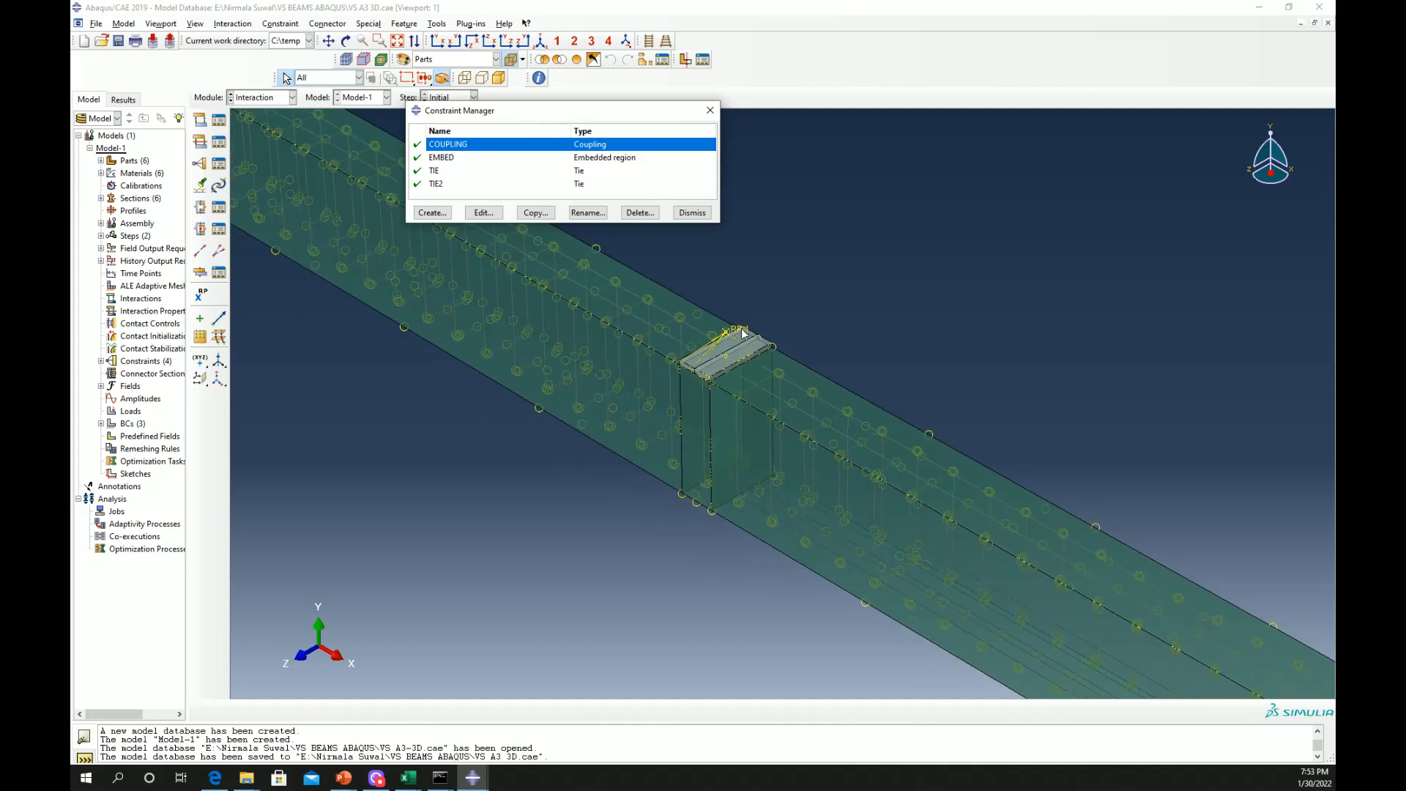
scroll(740, 333, "up", 1)
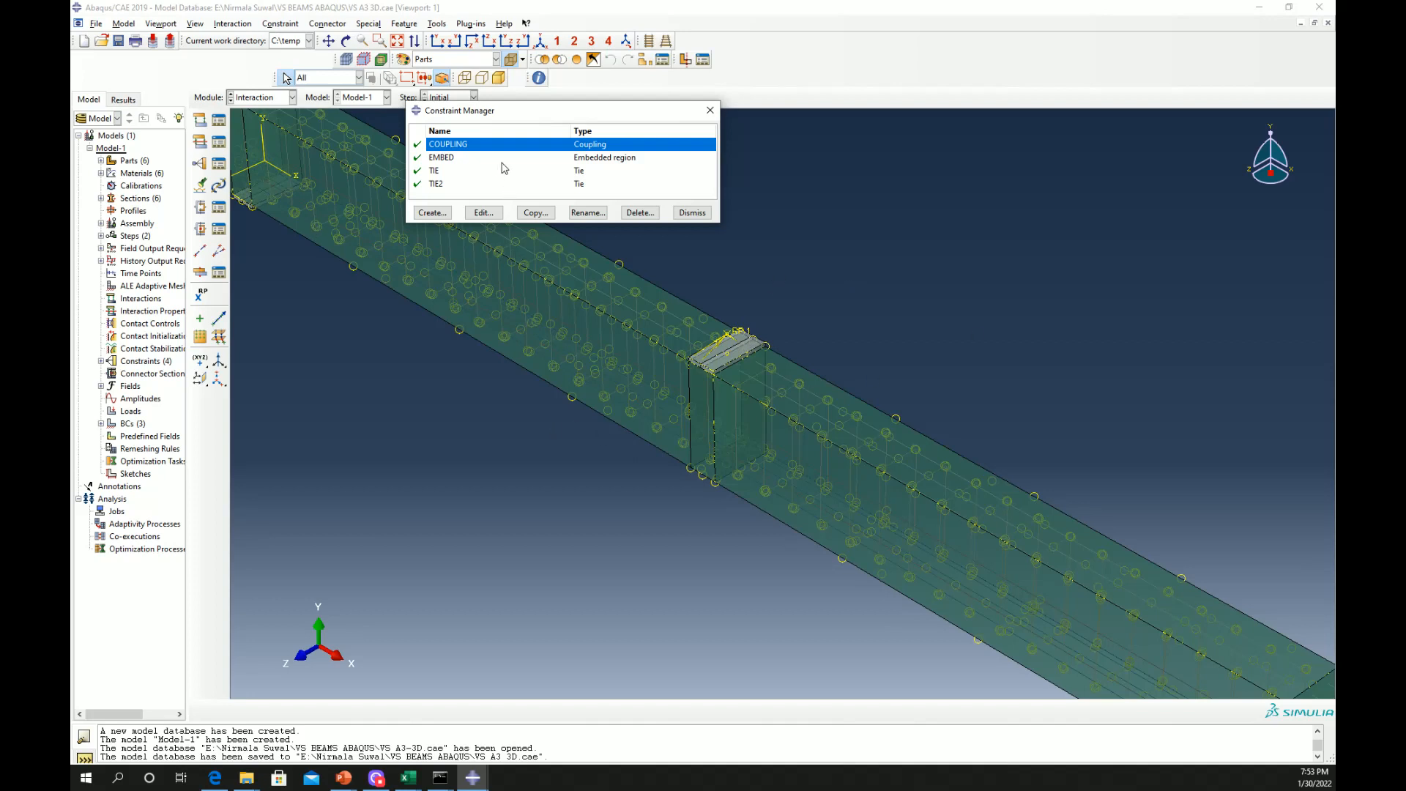
Review the EMBED constraint's embedded and host regions without changing them
left_click(465, 158)
left_click(484, 213)
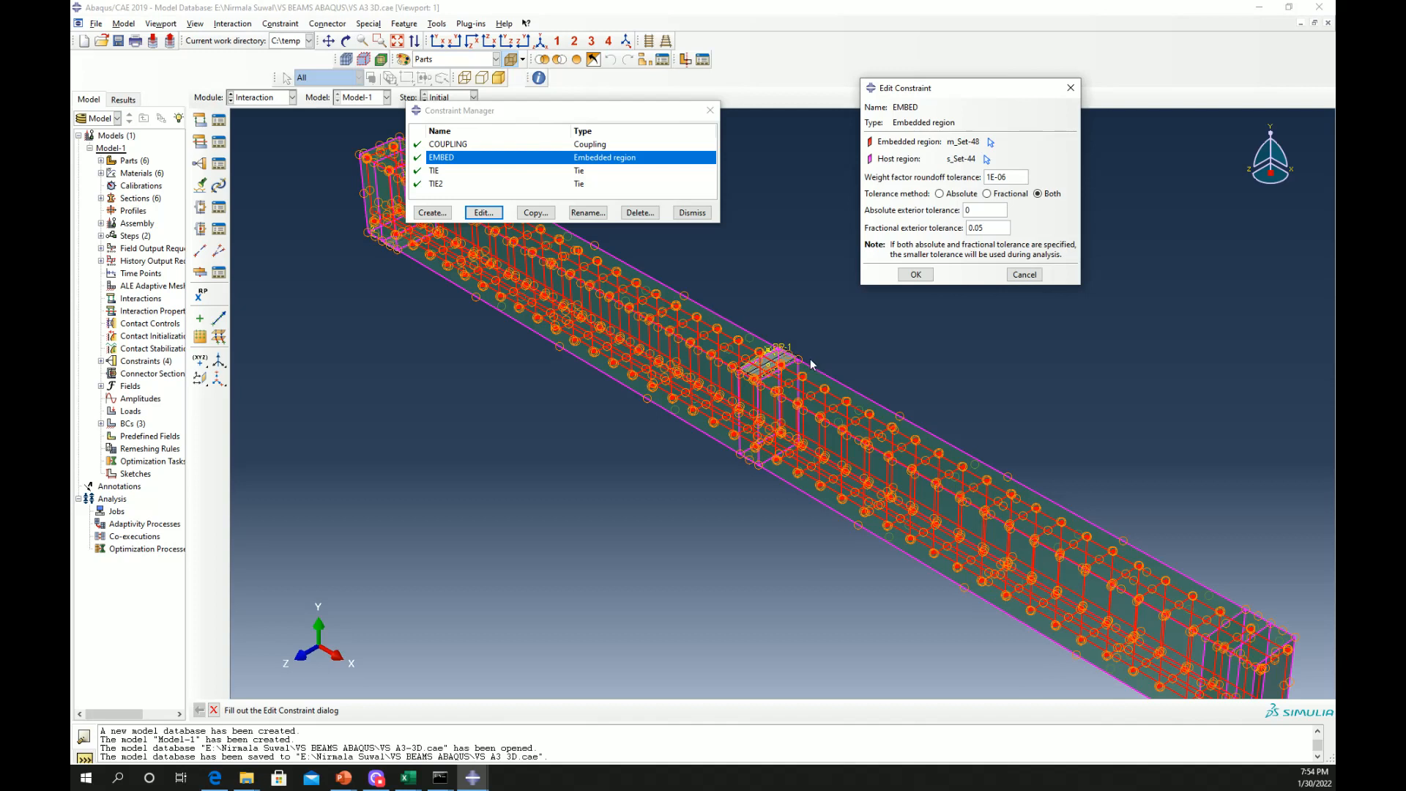
left_click(916, 276)
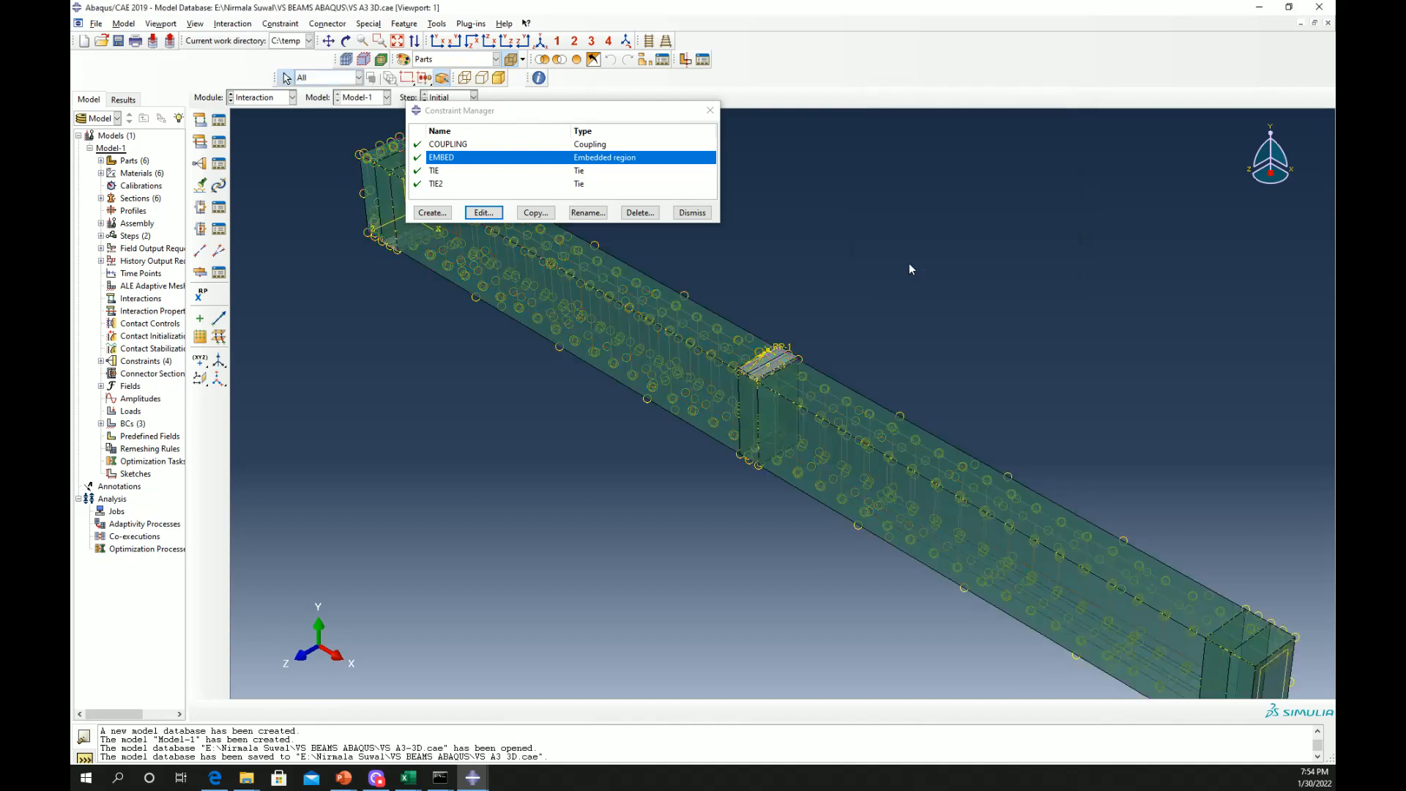
Review the TIE constraint's master and slave surfaces at the support plates, and close the Constraint Manager
left_click(442, 171)
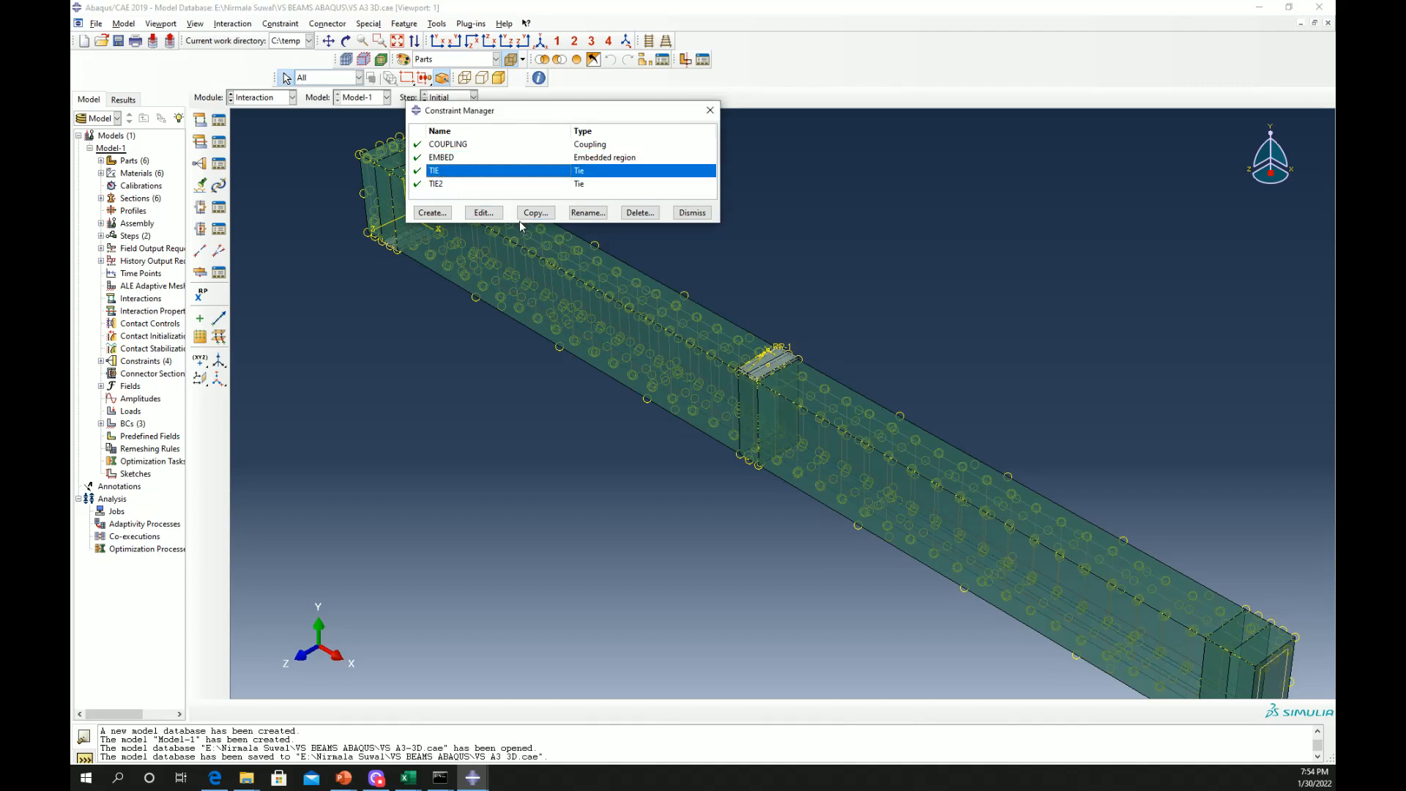
left_click(485, 213)
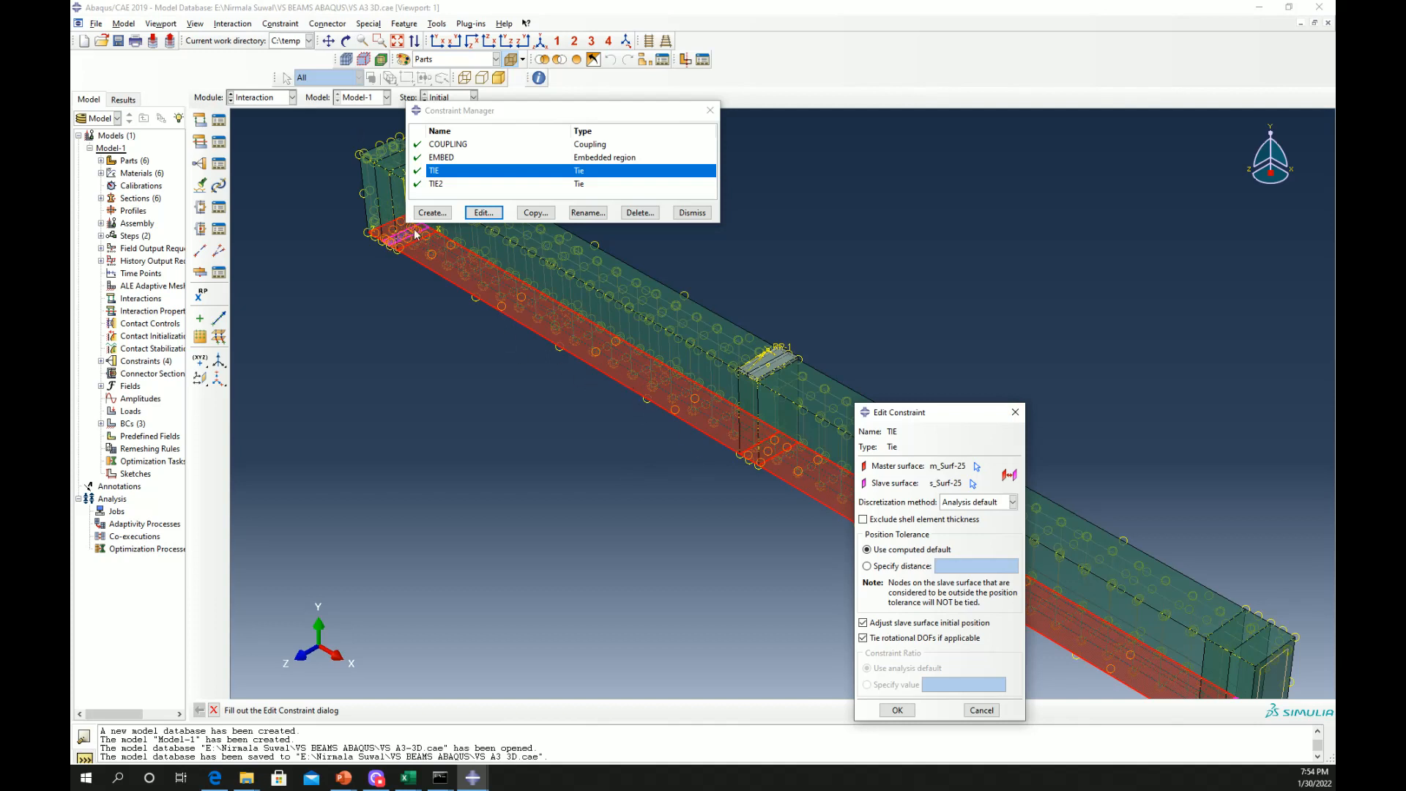
scroll(1113, 510, "down", 2)
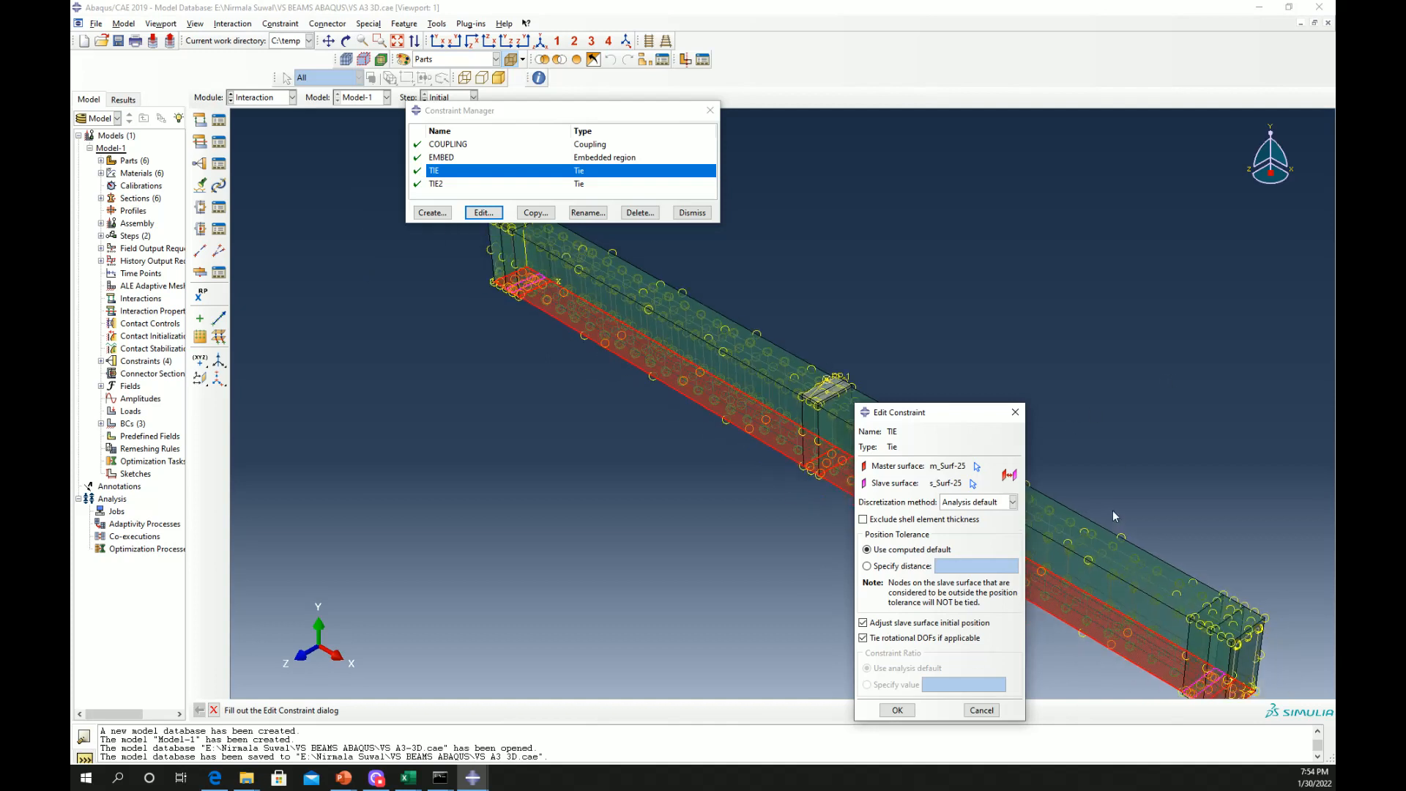
left_click(1015, 412)
left_click(705, 212)
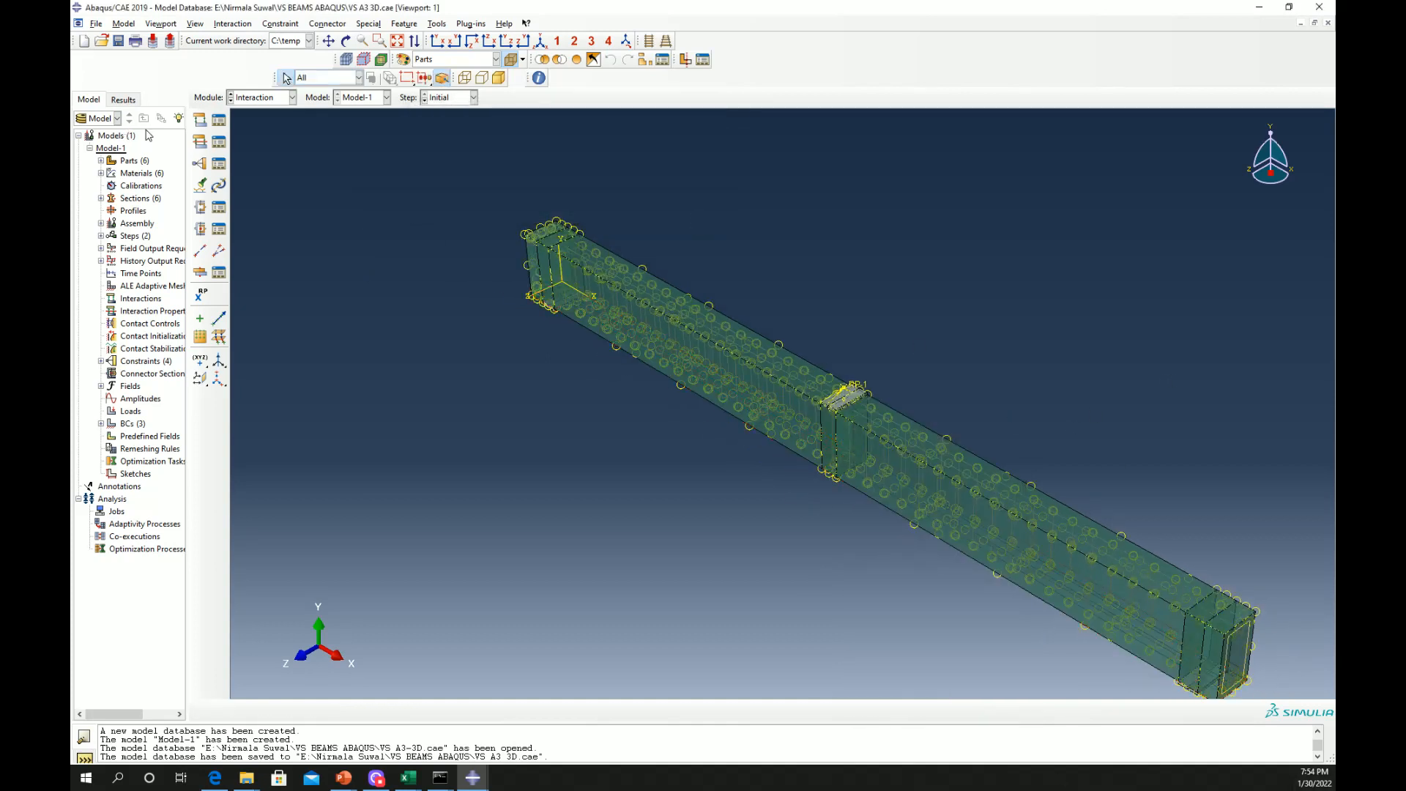
Review the DISP displacement boundary condition of the STATIC step in the Load module without changing it
left_click(255, 98)
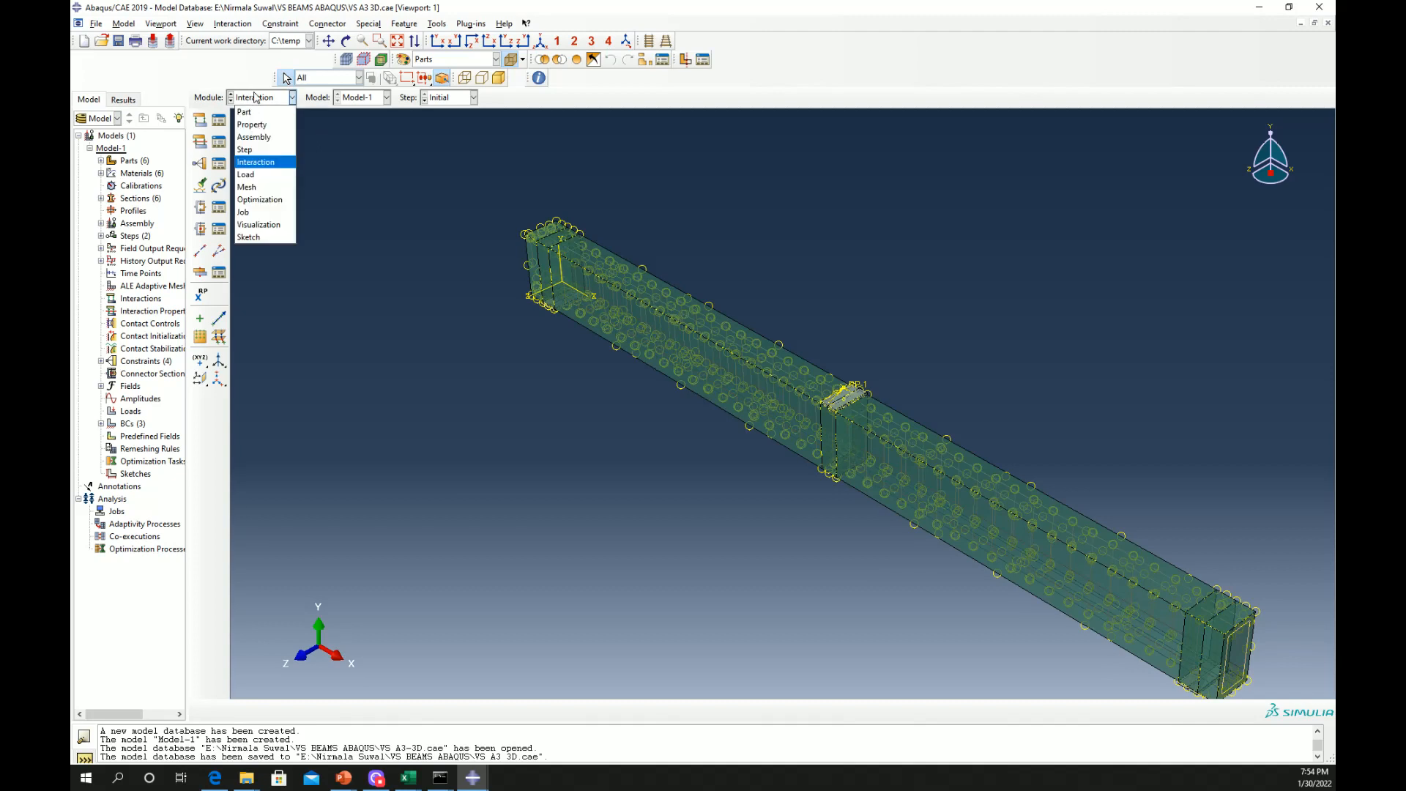
left_click(256, 174)
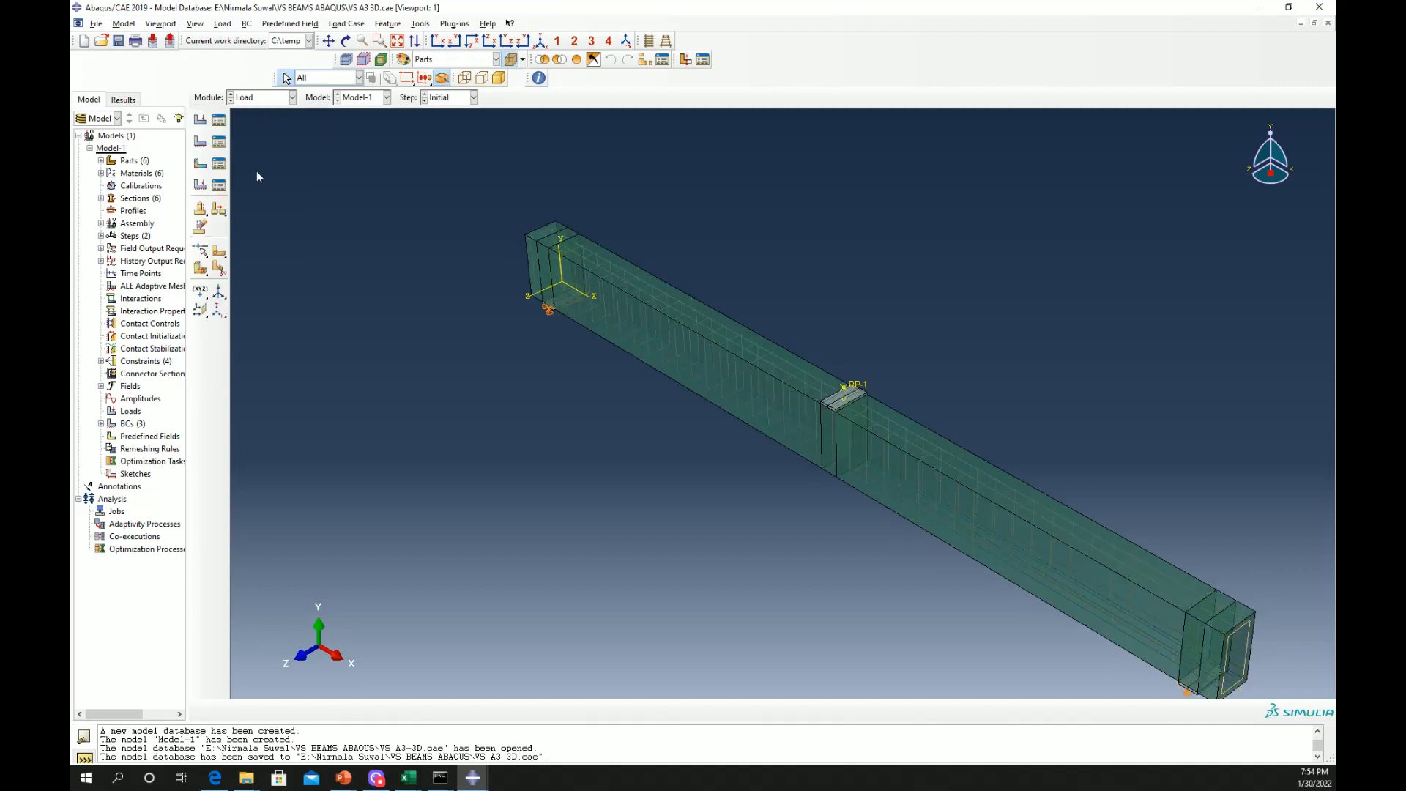
left_click(219, 142)
left_click(542, 176)
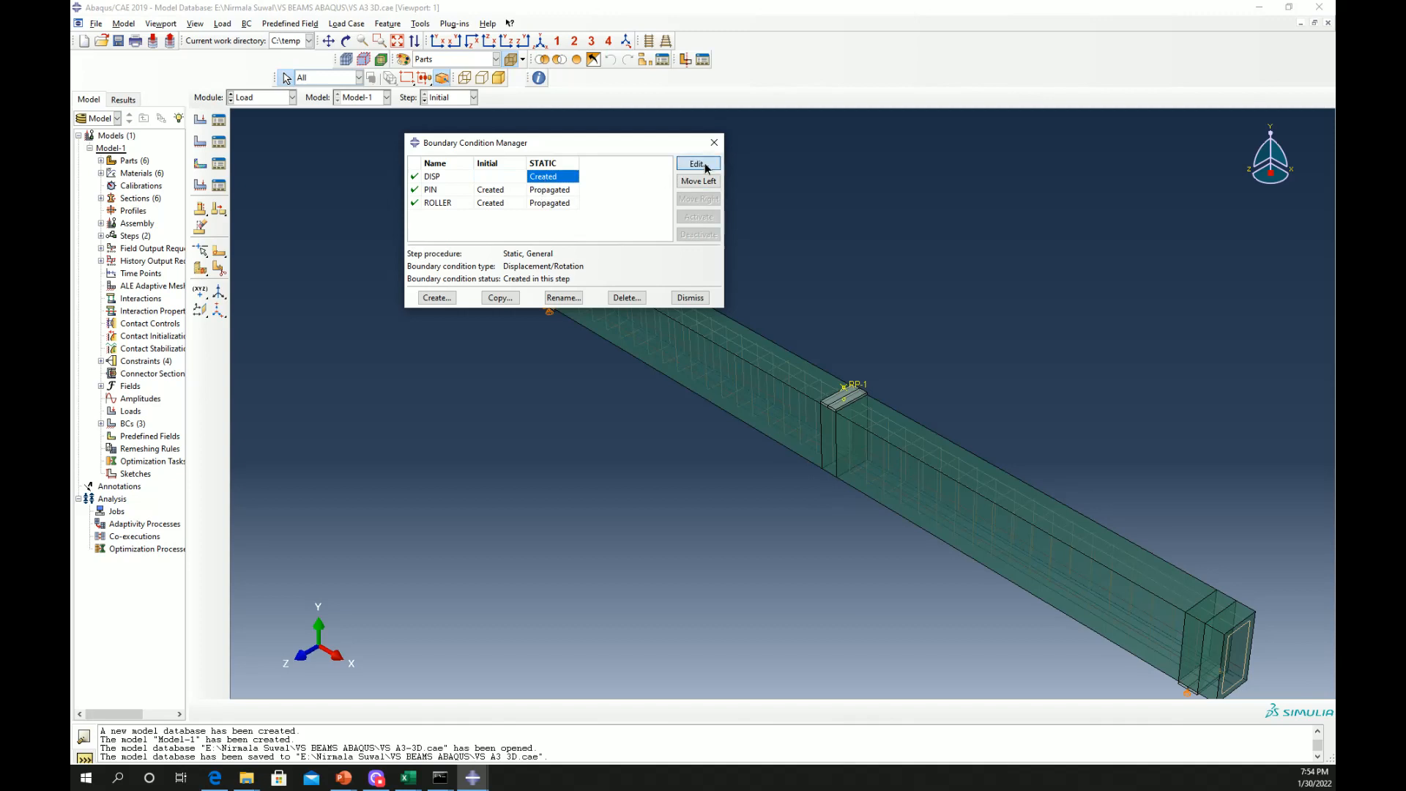
left_click(697, 163)
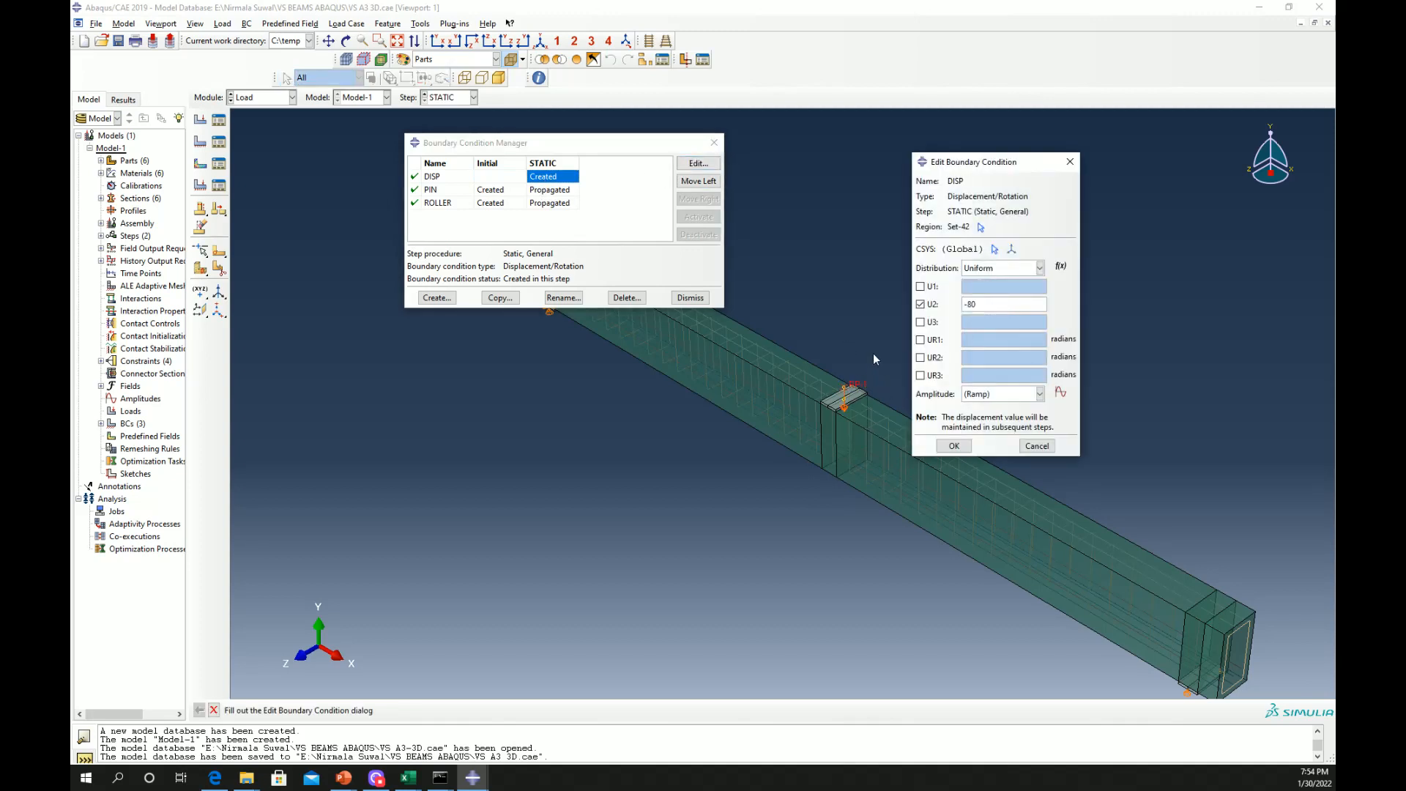
left_click_drag(650, 142, 519, 429)
left_click(1037, 446)
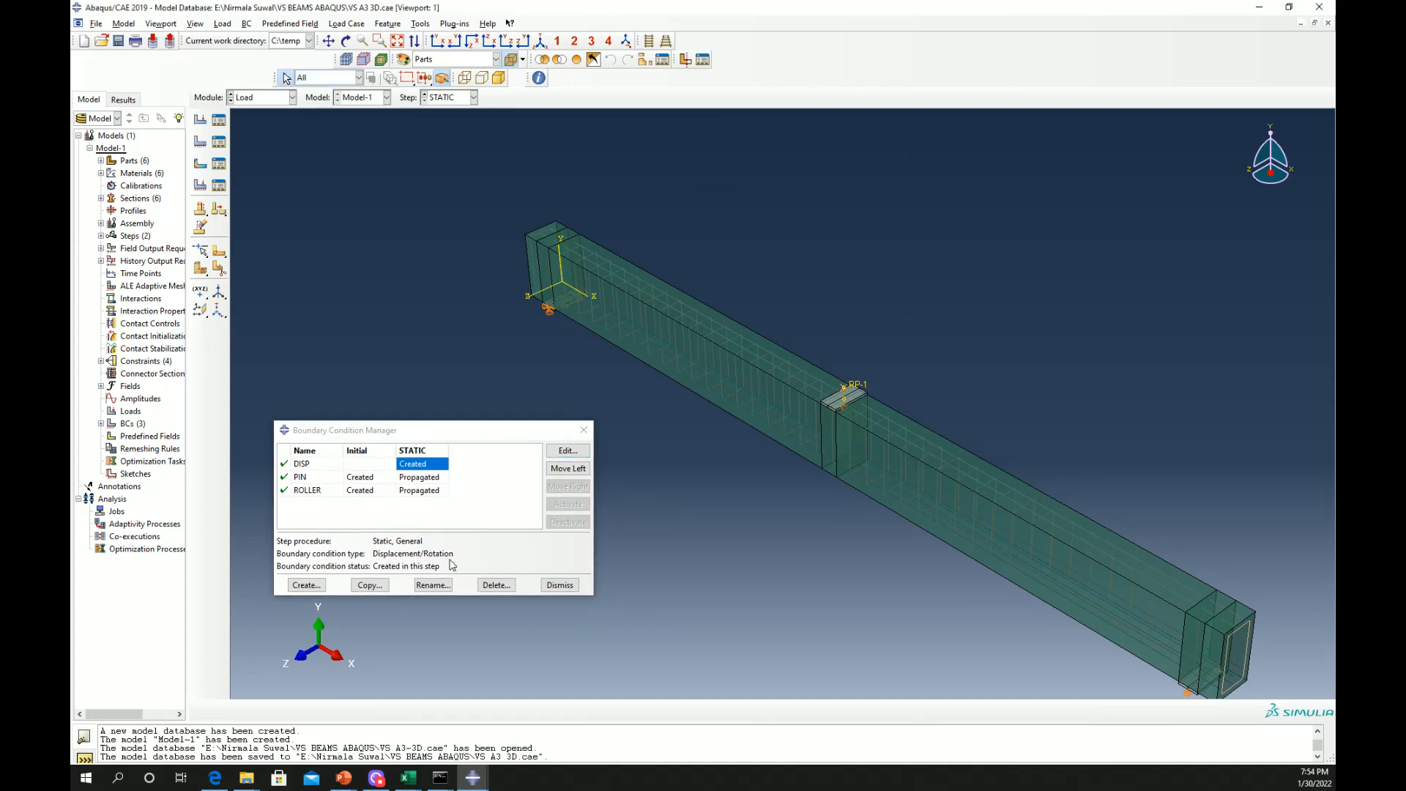
Review the restrained degrees of freedom of the PIN and ROLLER boundary conditions, and close the Boundary Condition Manager
left_click(366, 479)
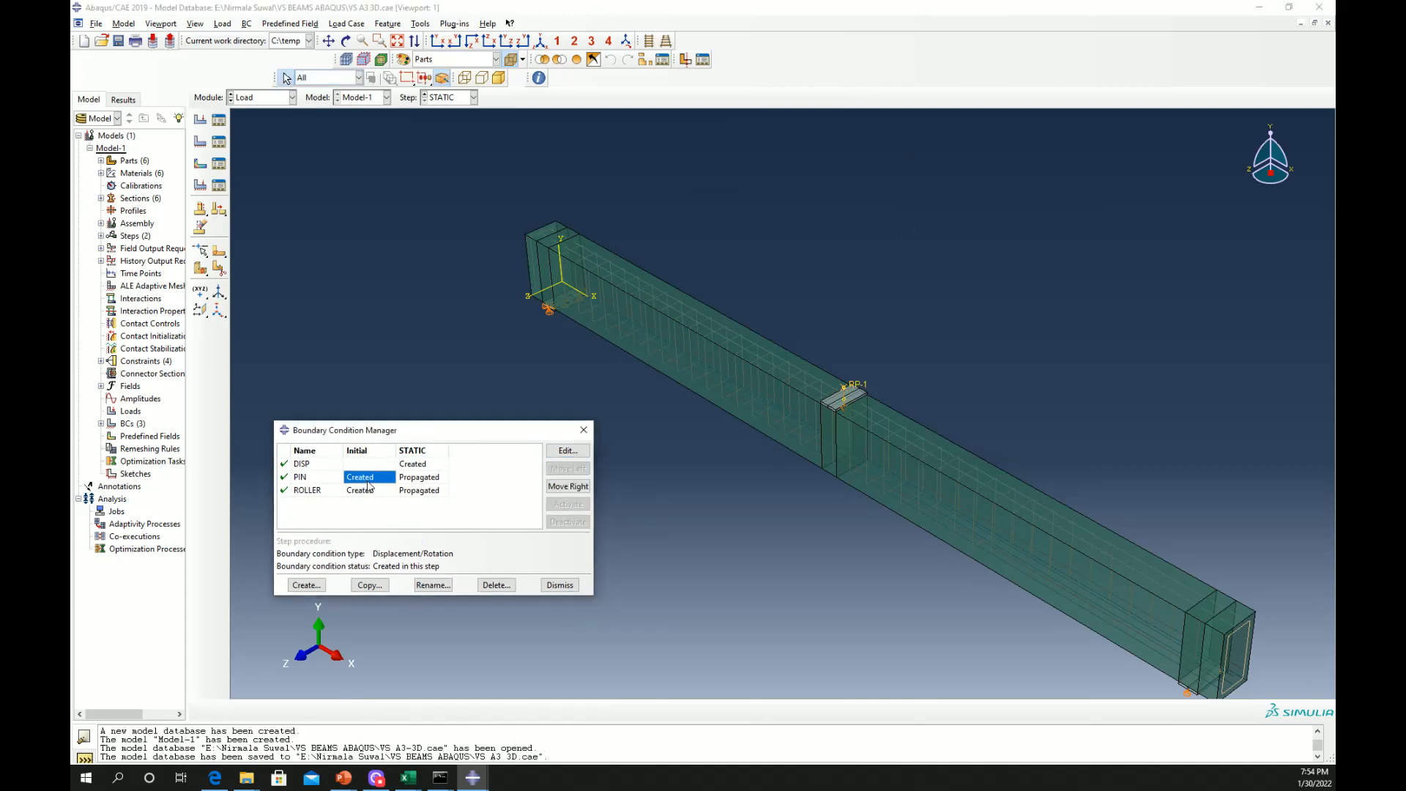
left_click(568, 450)
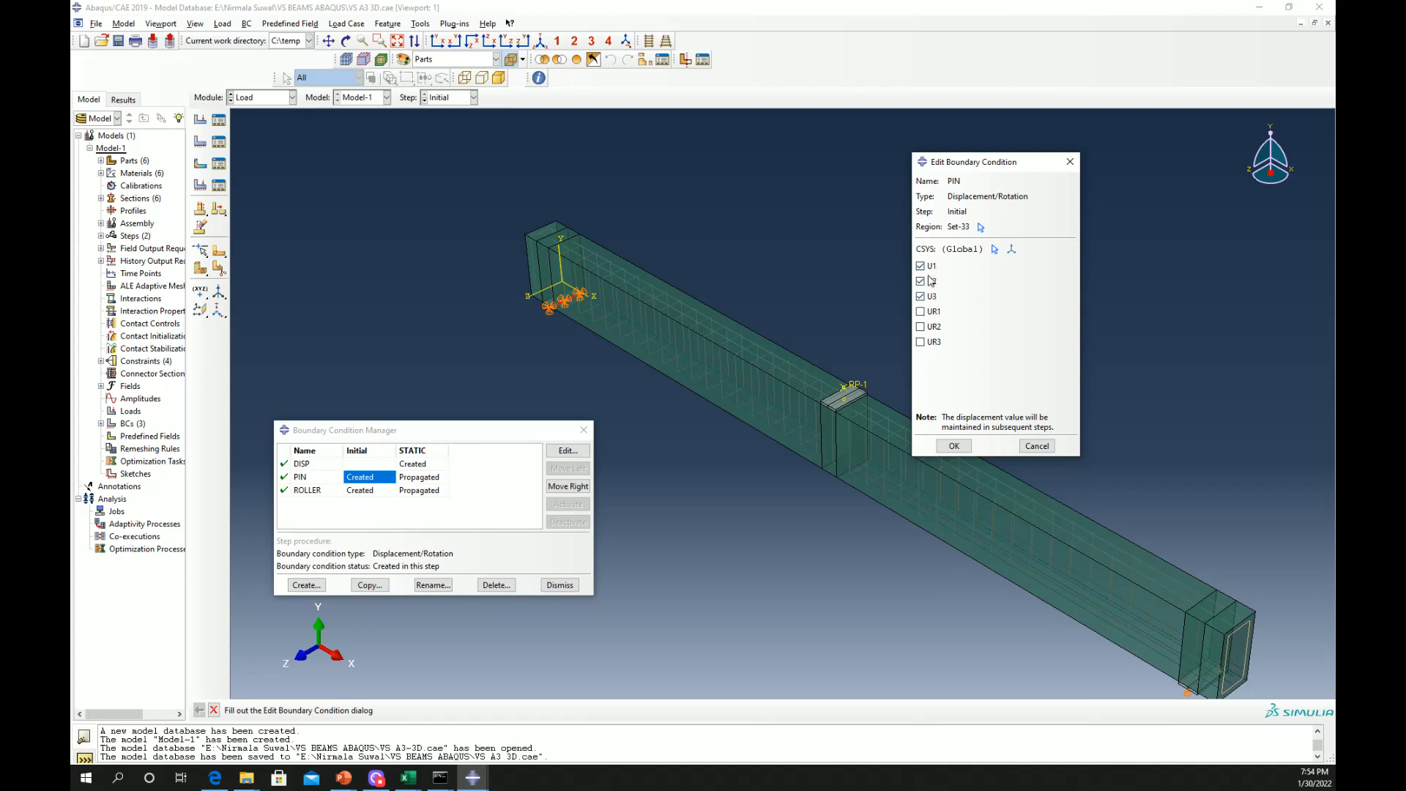
left_click(367, 491)
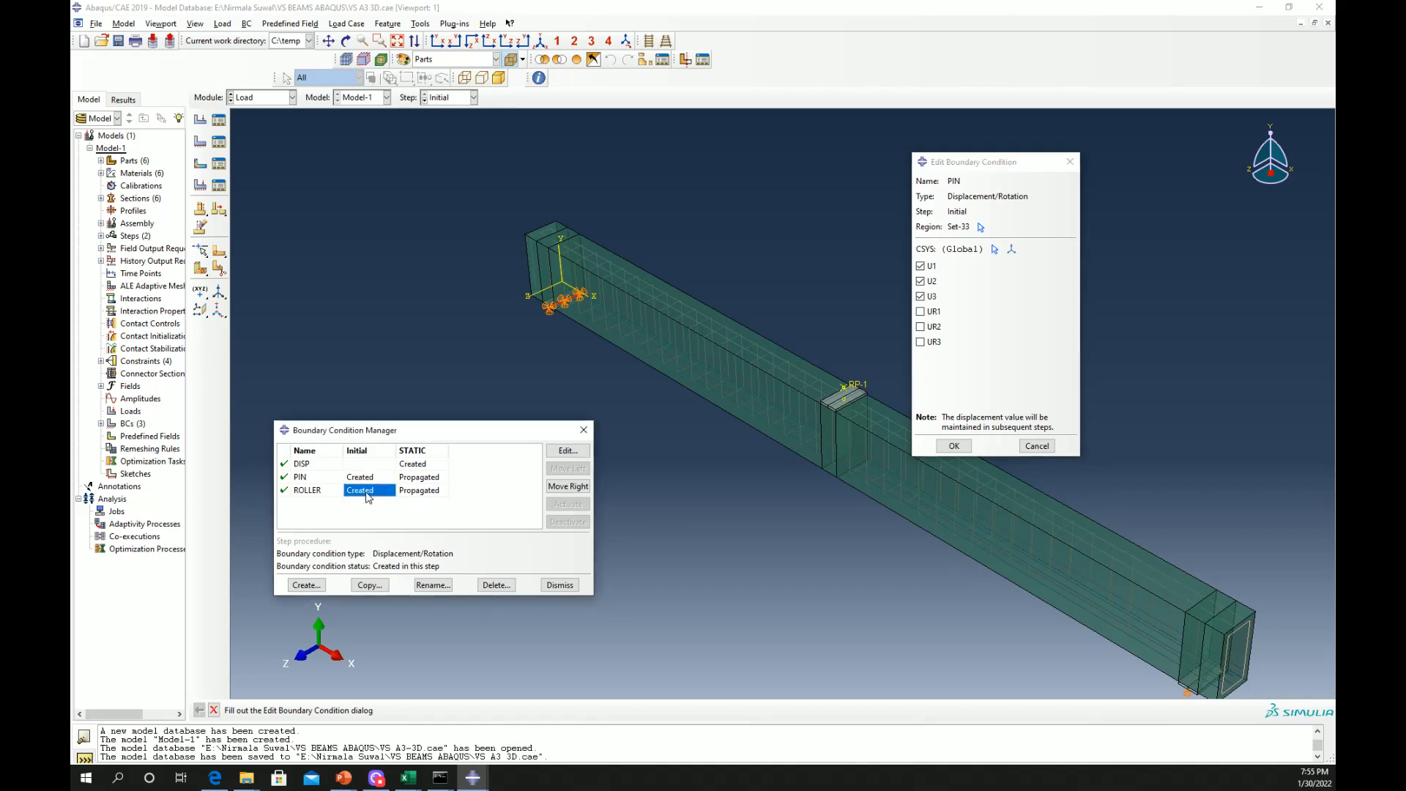
left_click(562, 451)
scroll(1123, 609, "up", 4)
scroll(1229, 637, "down", 3)
scroll(1216, 689, "down", 2)
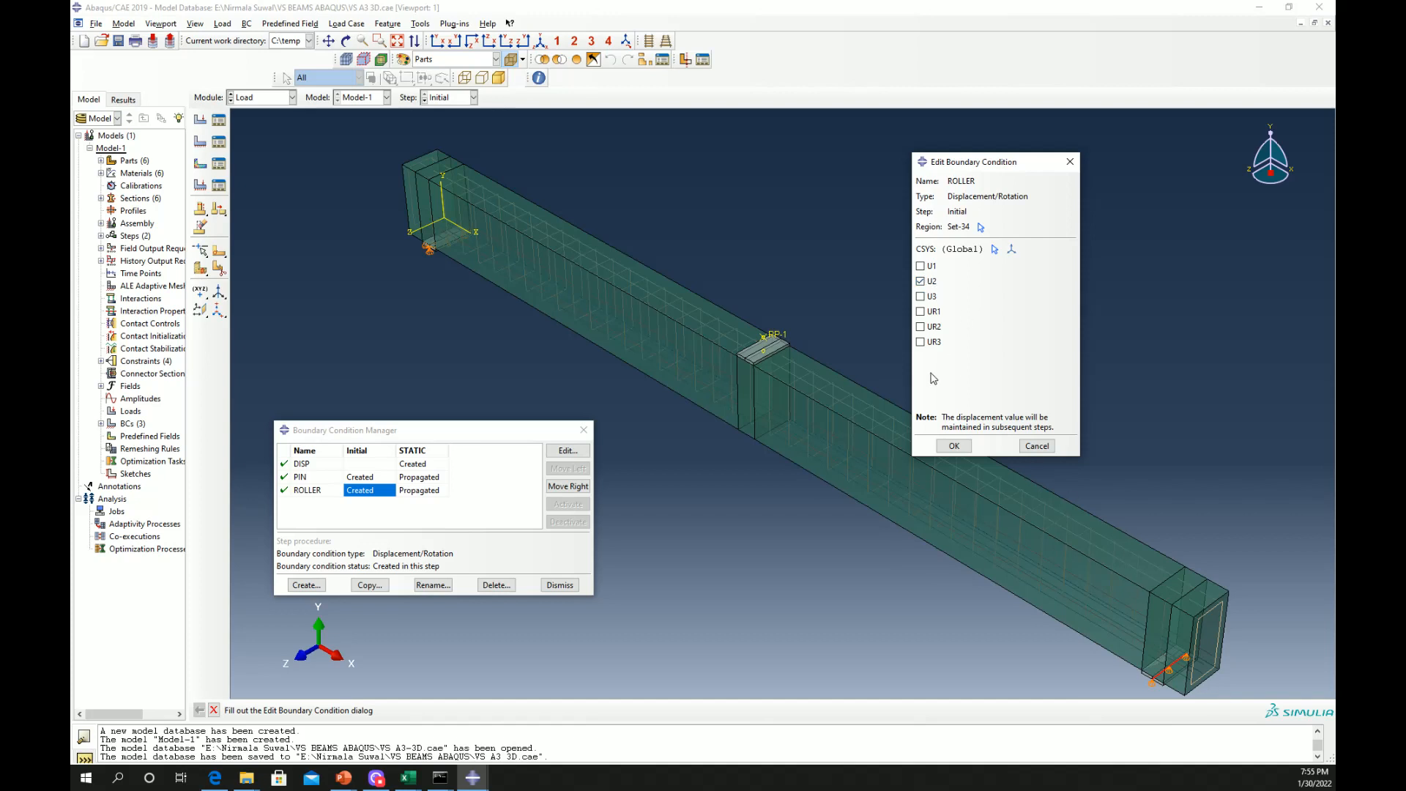
left_click(952, 447)
left_click(559, 586)
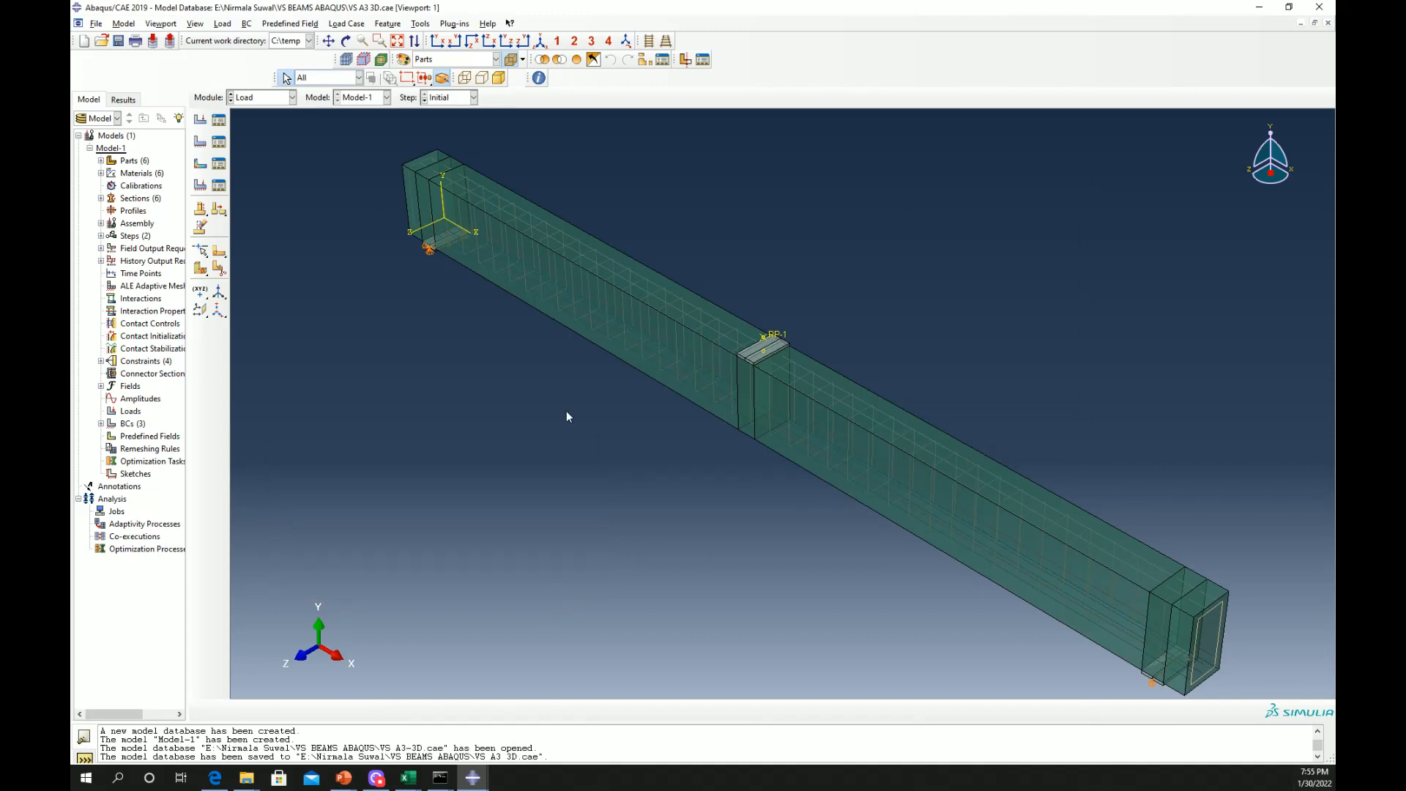
View the meshed 3D beam assembly in the Mesh module from the front, colour-coded by mesh defaults
scroll(446, 344, "up", 2)
left_click(256, 98)
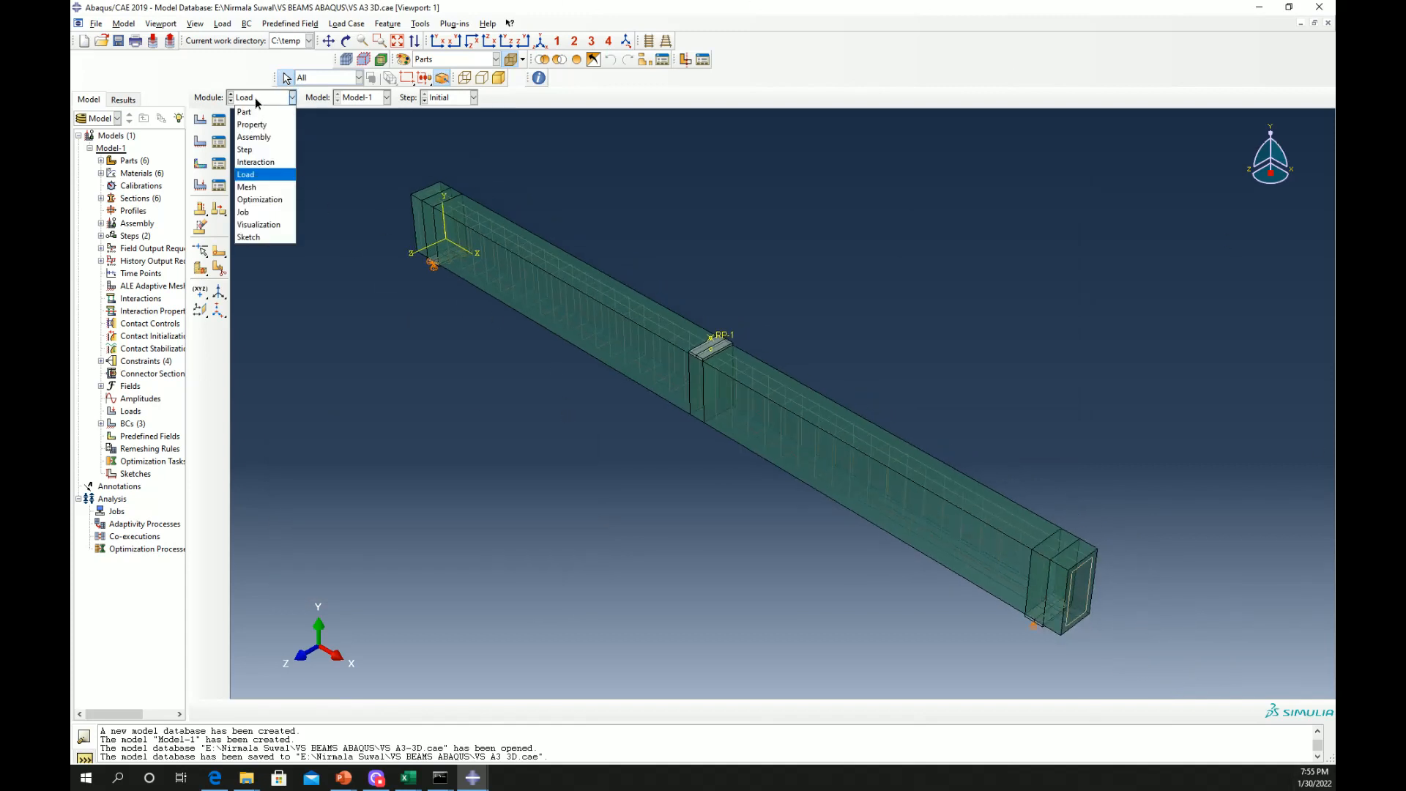
left_click(253, 187)
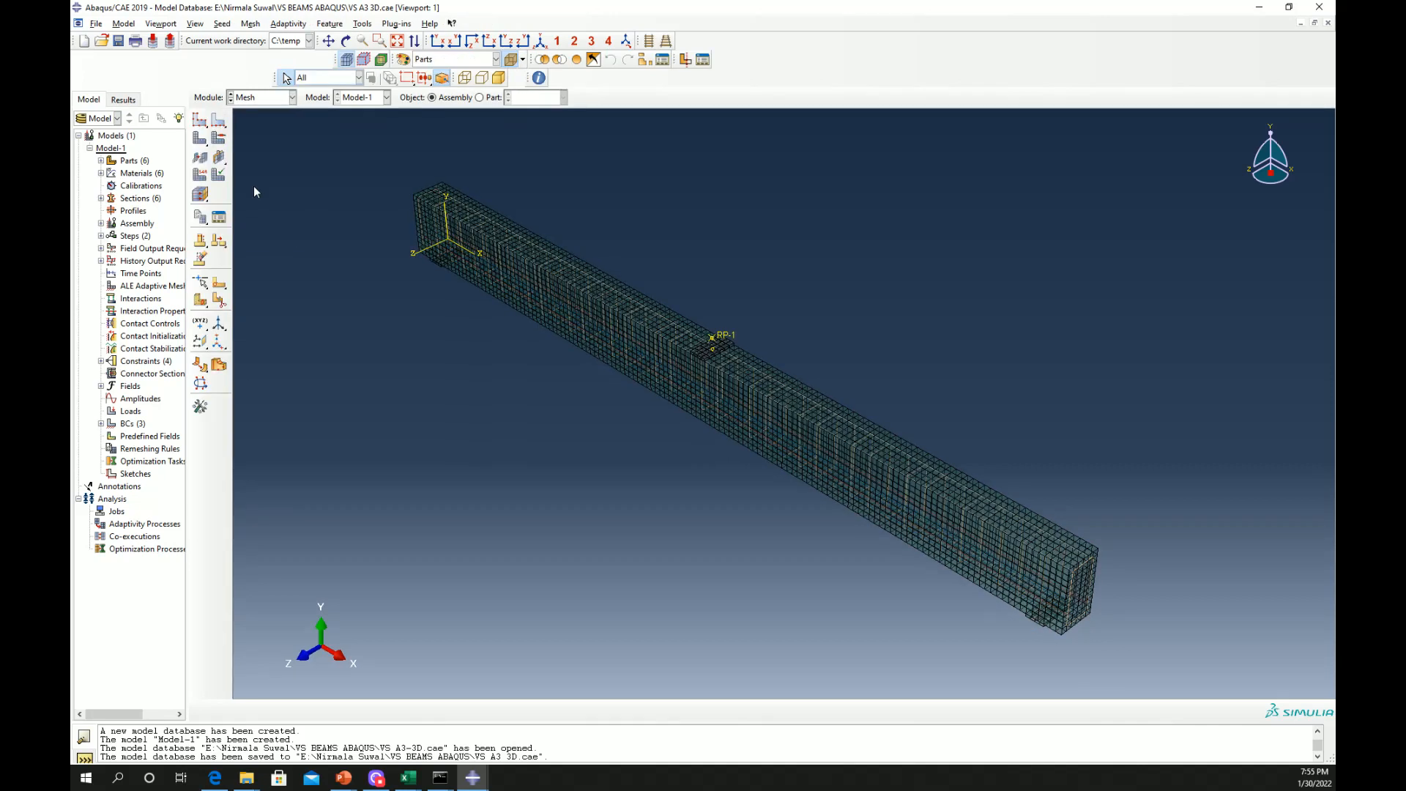
left_click(404, 59)
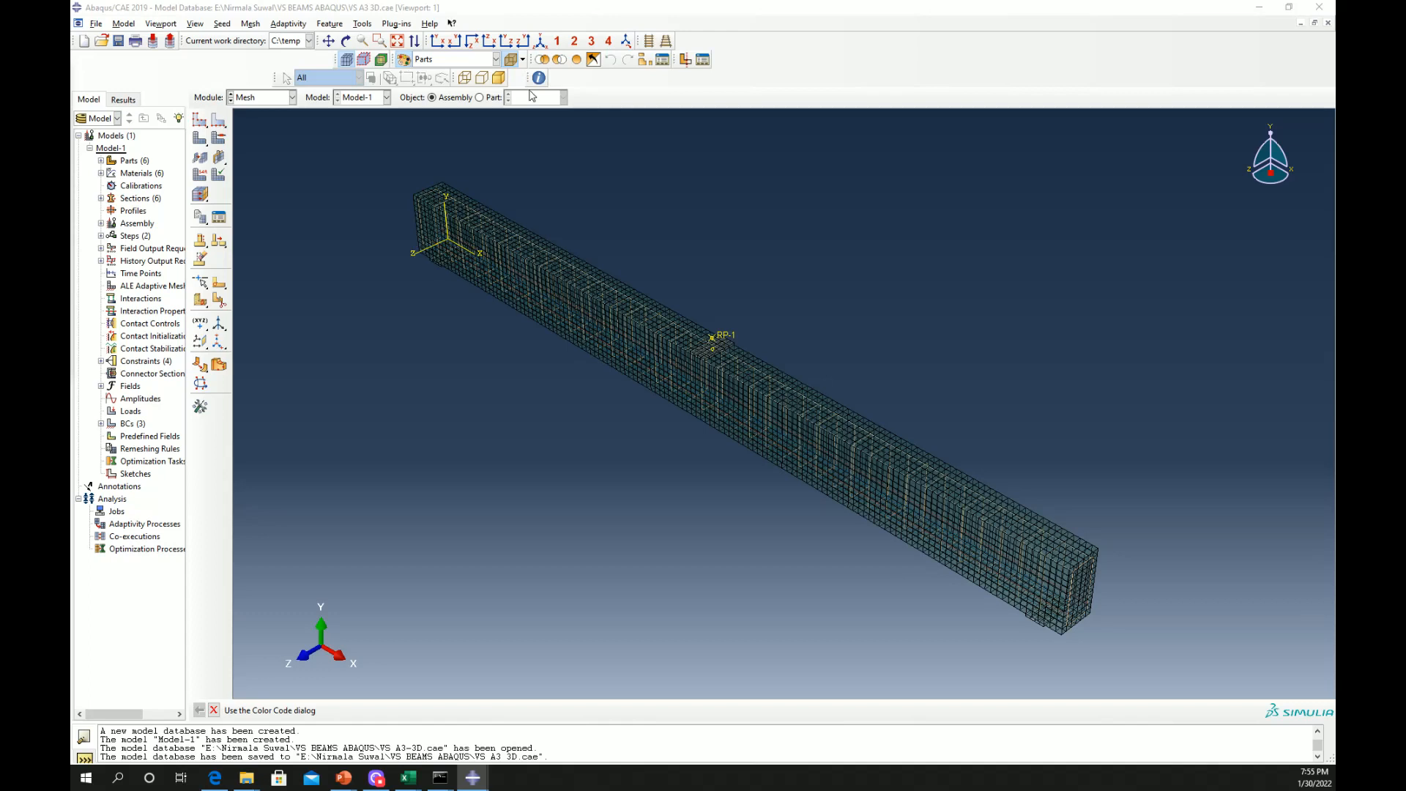
left_click(489, 61)
left_click(475, 76)
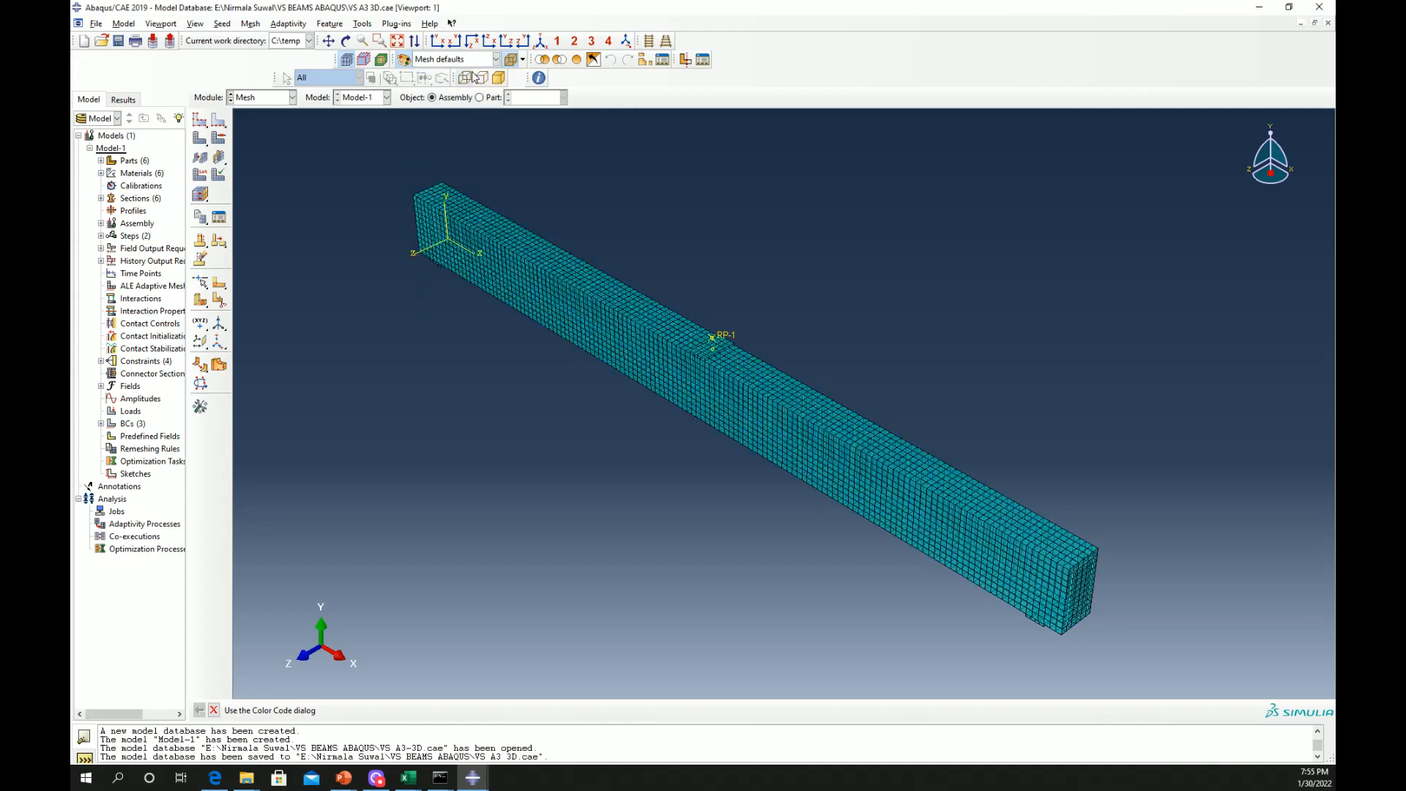
left_click(435, 40)
scroll(738, 432, "up", 3)
scroll(563, 433, "down", 2)
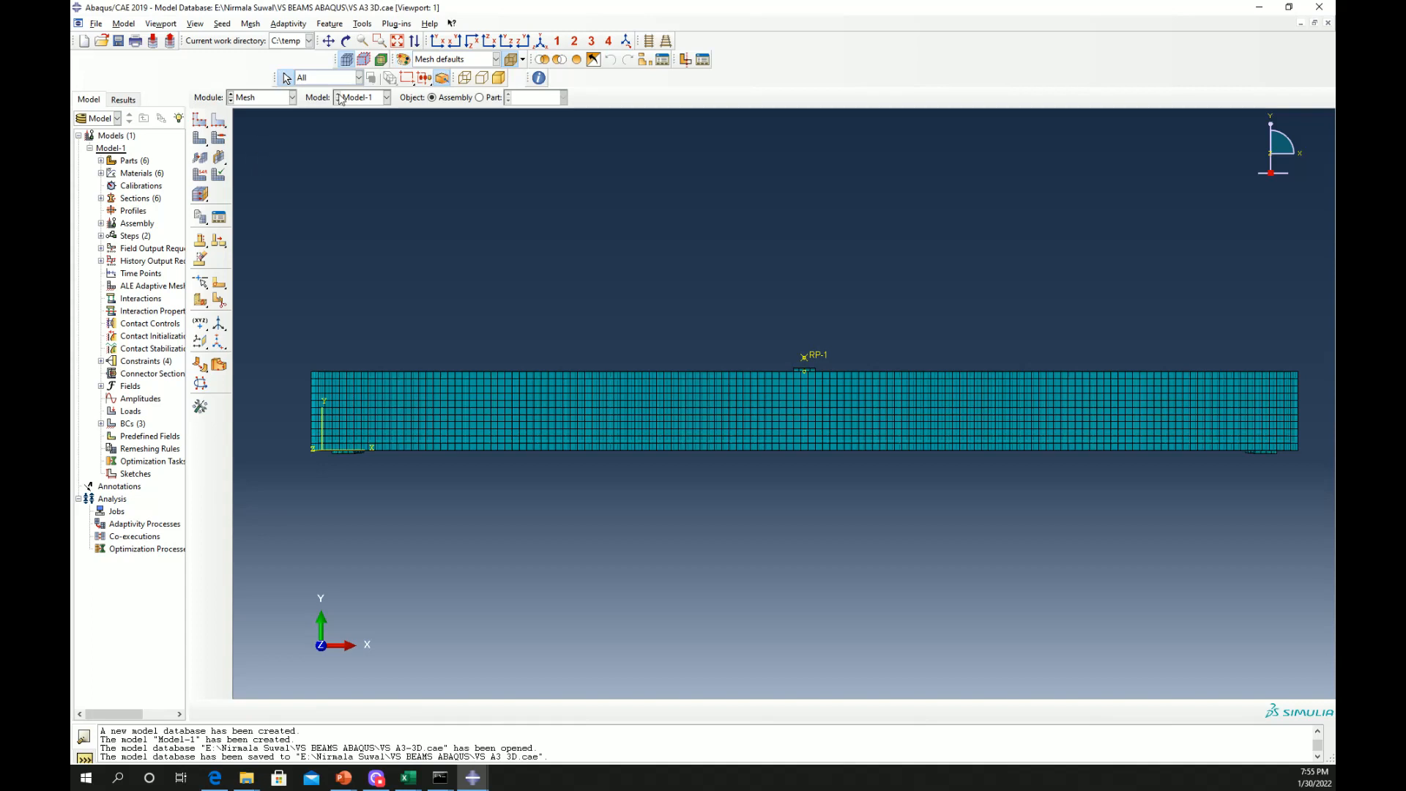
Create a full-analysis job named VSA3-3D for Model-1 with multiple processors enabled
left_click(265, 101)
left_click(250, 213)
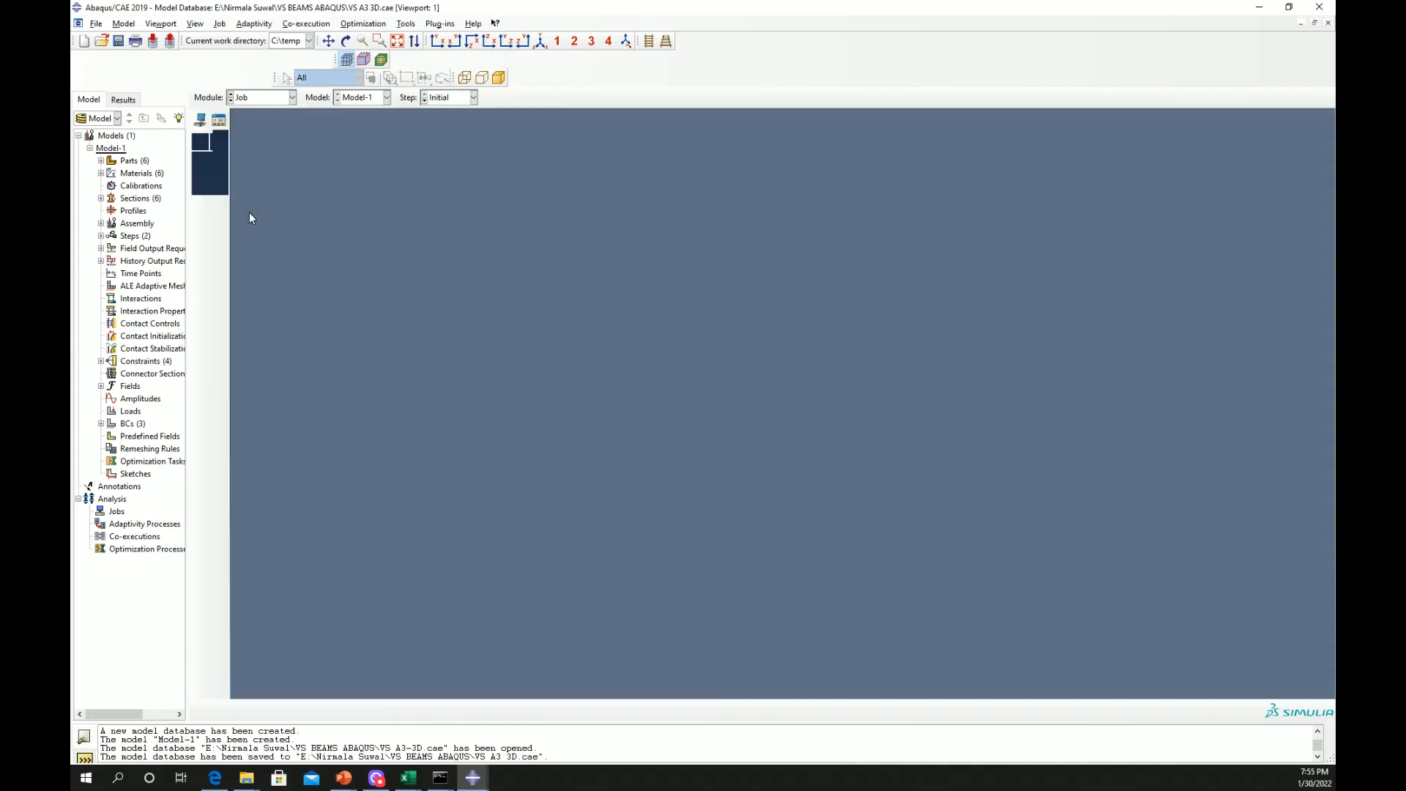
left_click(219, 120)
left_click(481, 293)
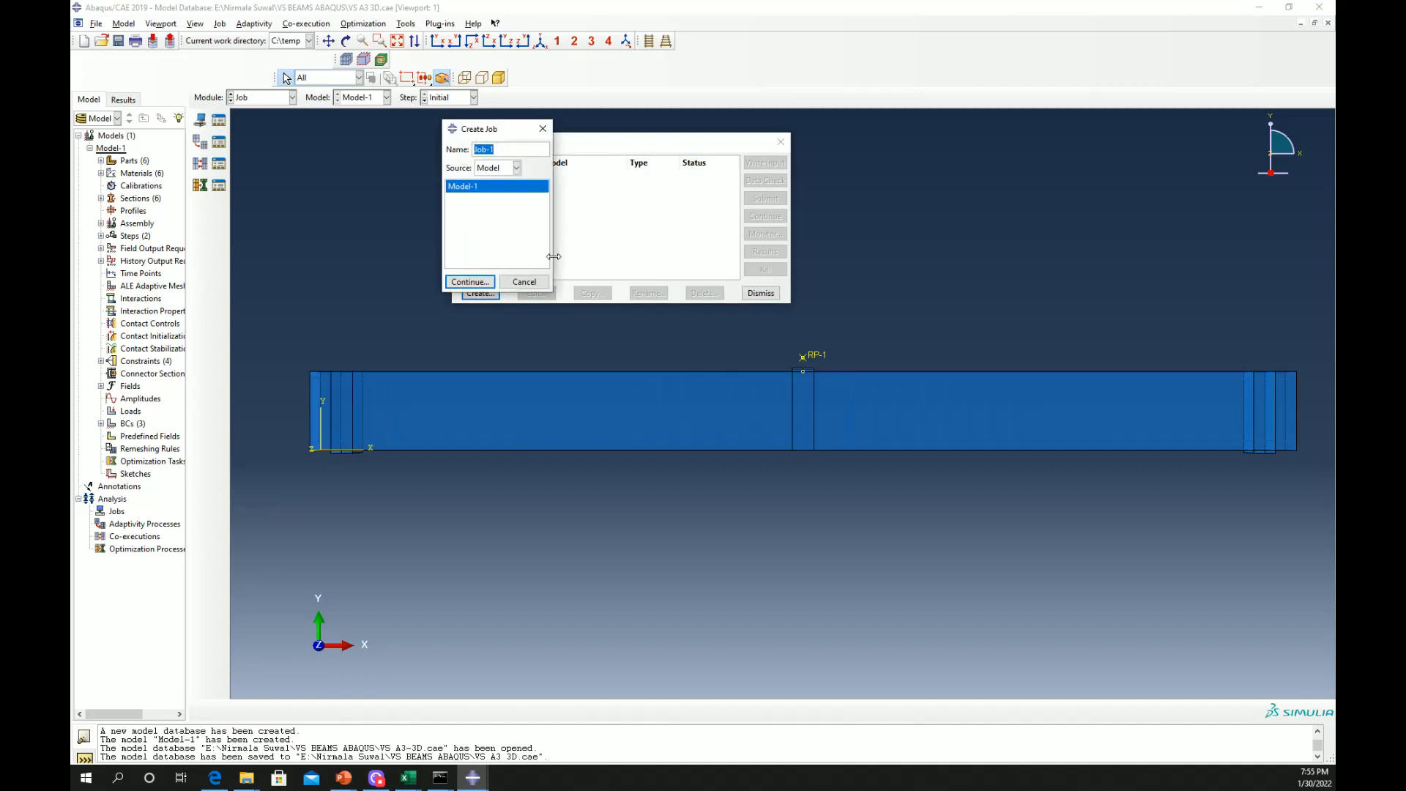
type("VSA3-3D")
left_click(469, 282)
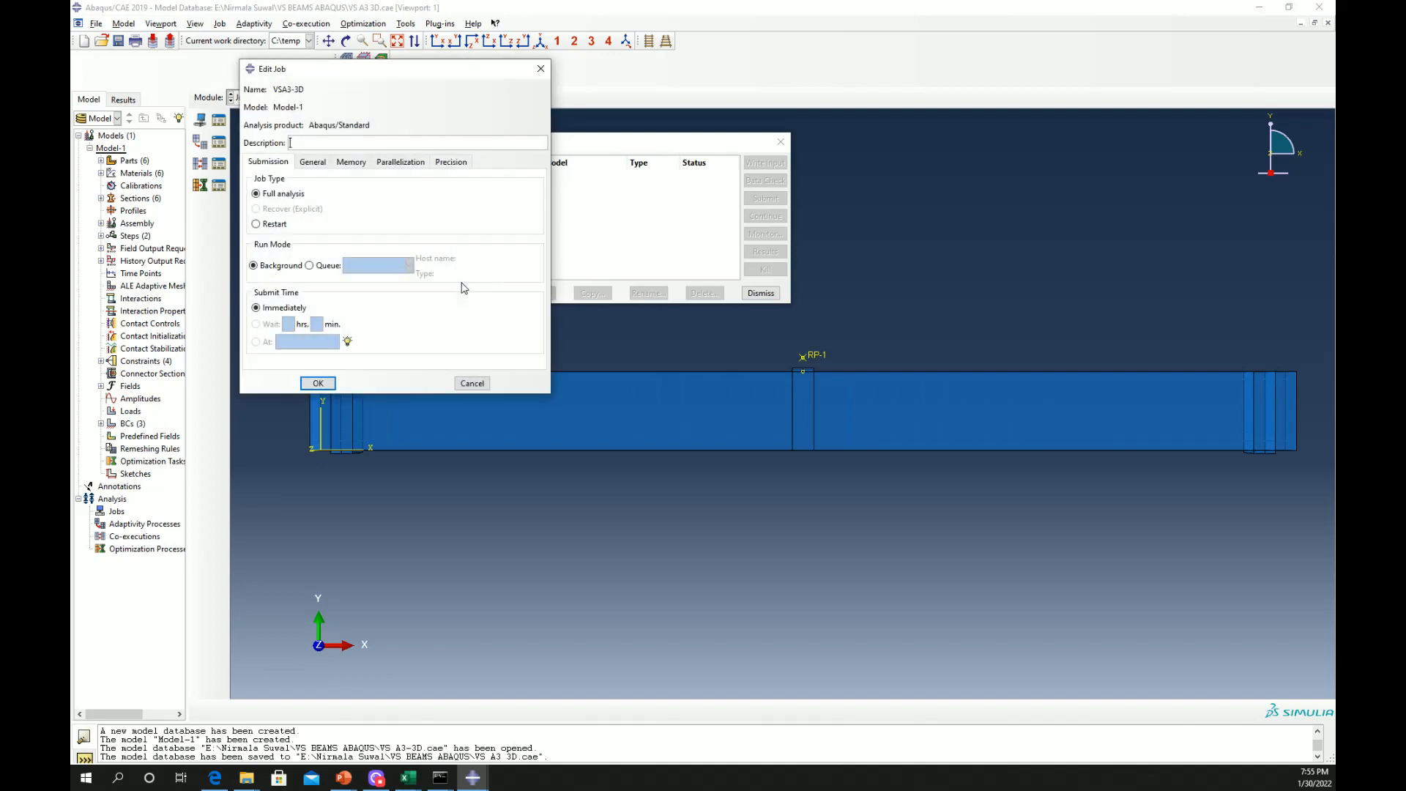
left_click(401, 162)
left_click(277, 181)
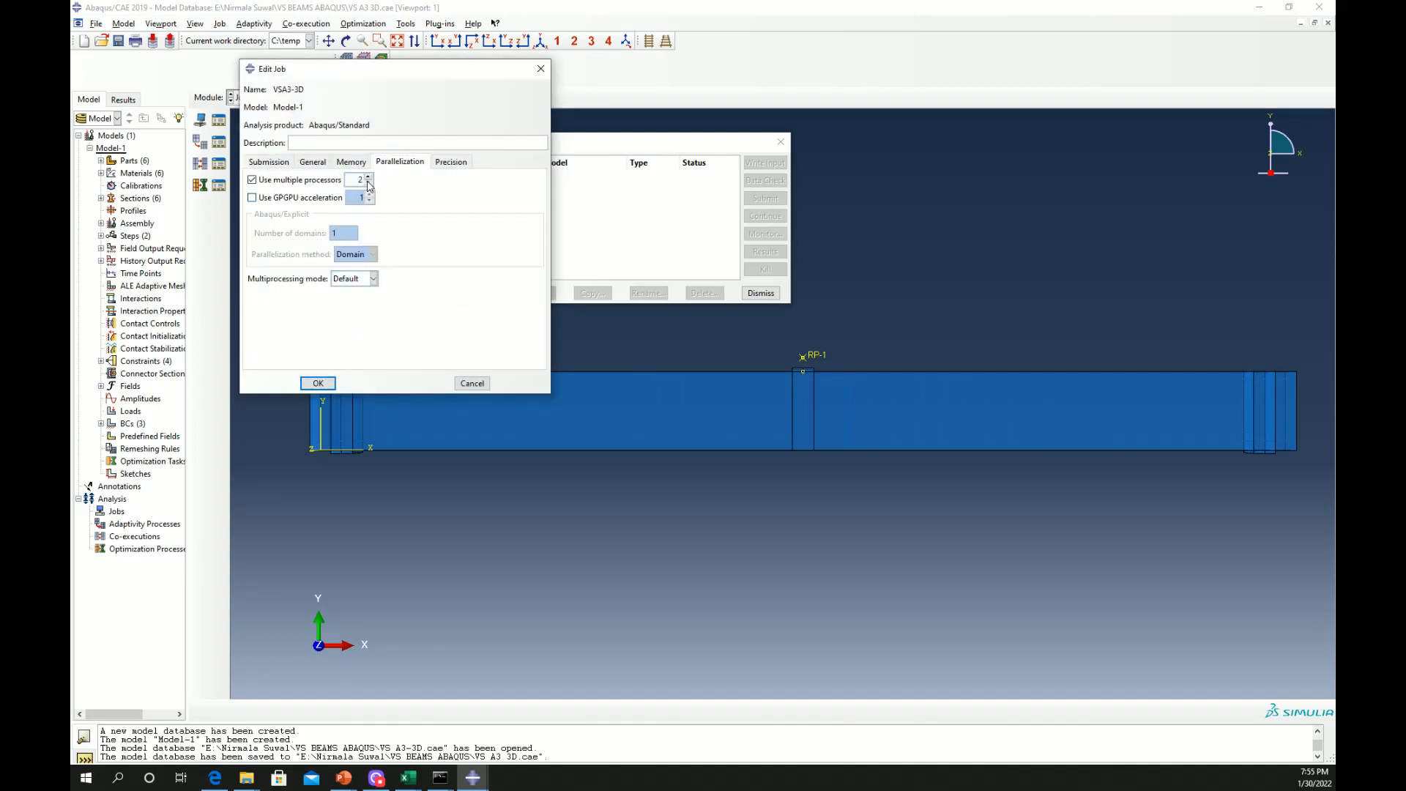
left_click(368, 182)
left_click(318, 384)
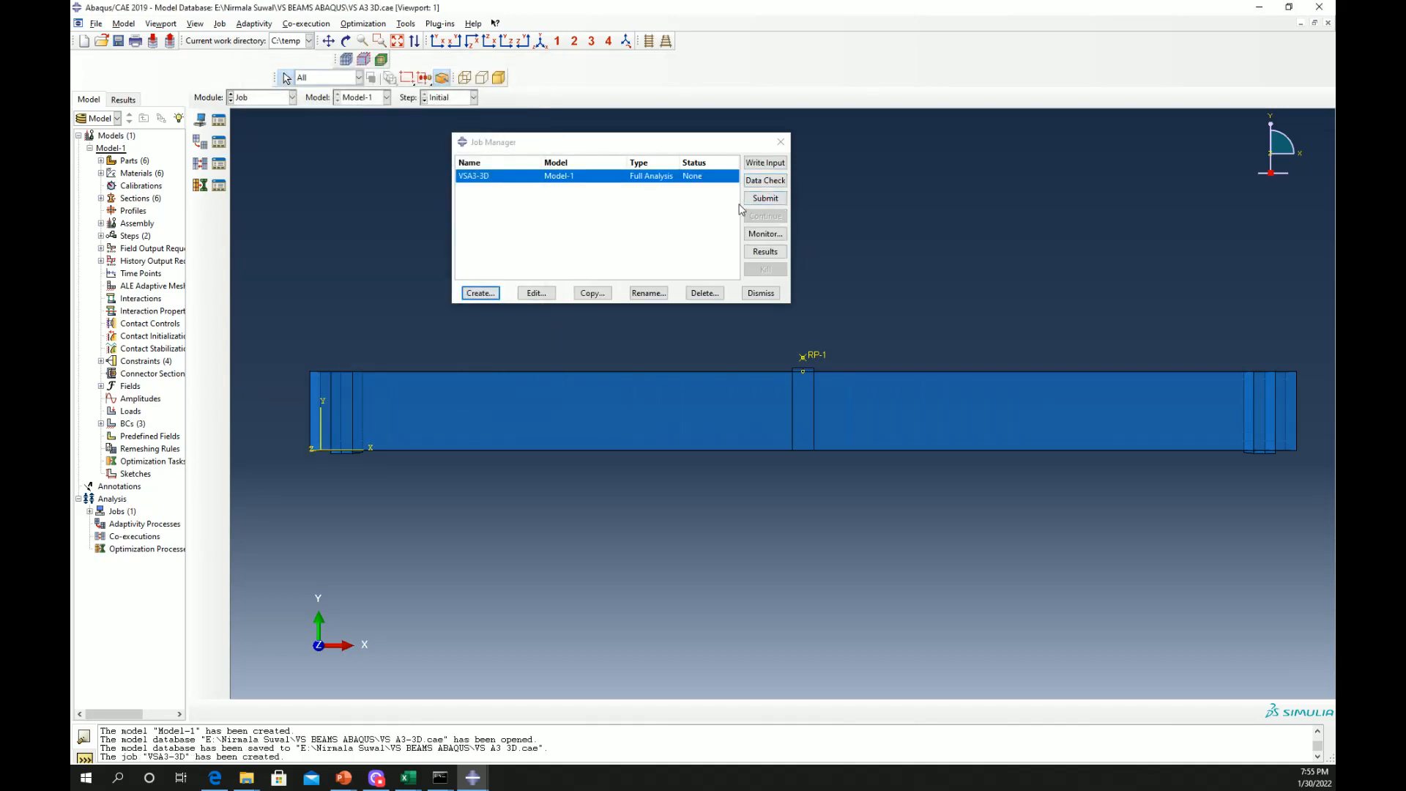
Submit job VSA3-3D, allowing its existing job files to be overwritten, and check its errors in the job monitor
left_click(765, 198)
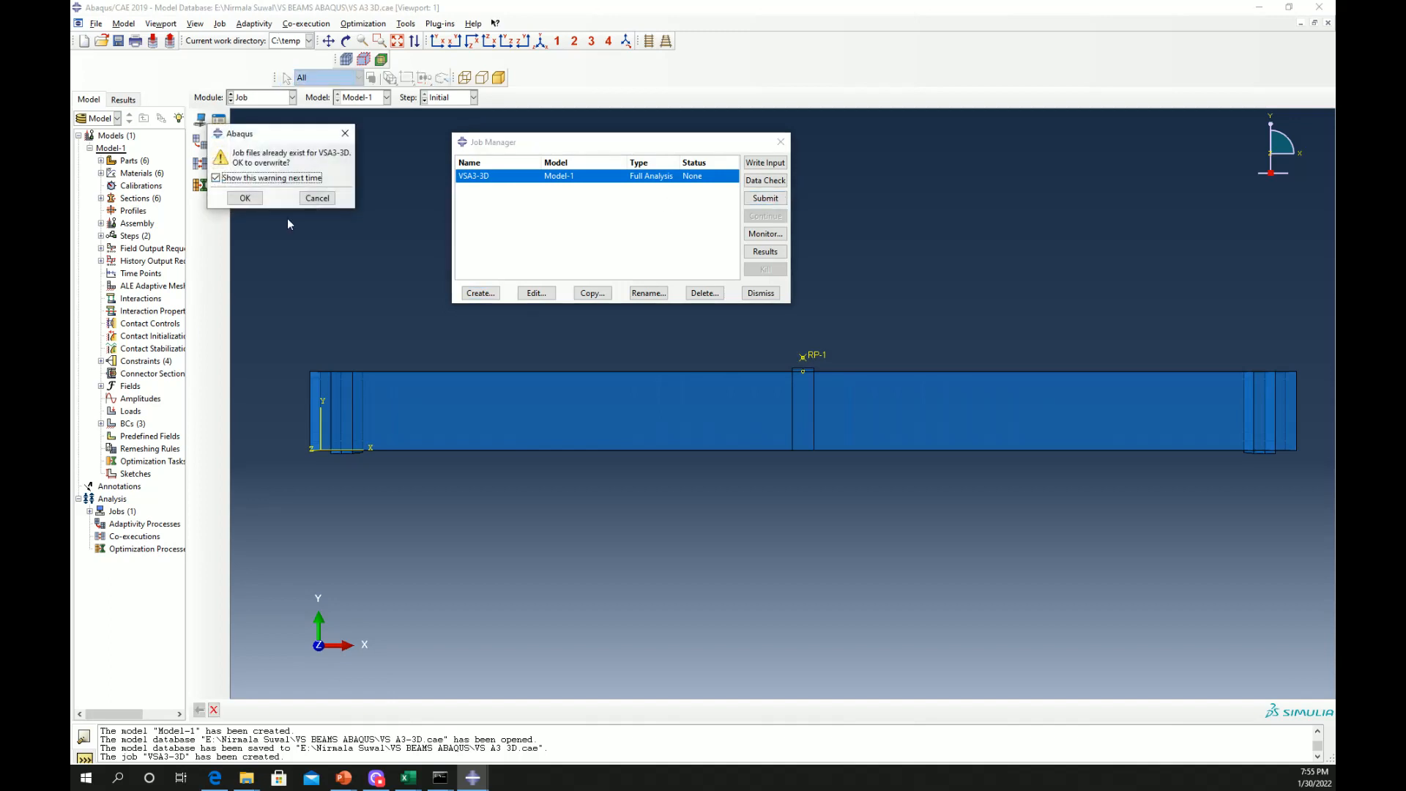
left_click(245, 199)
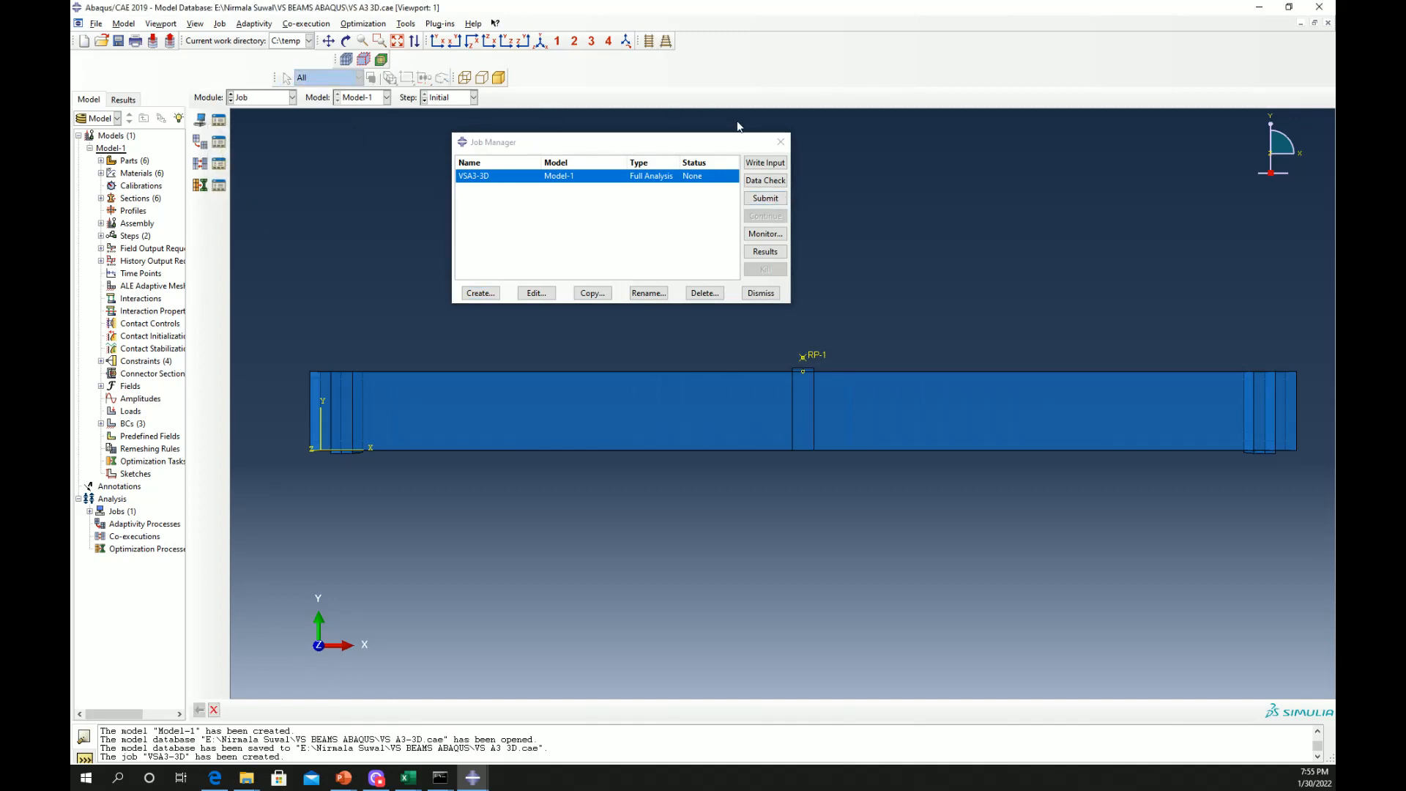
left_click(765, 236)
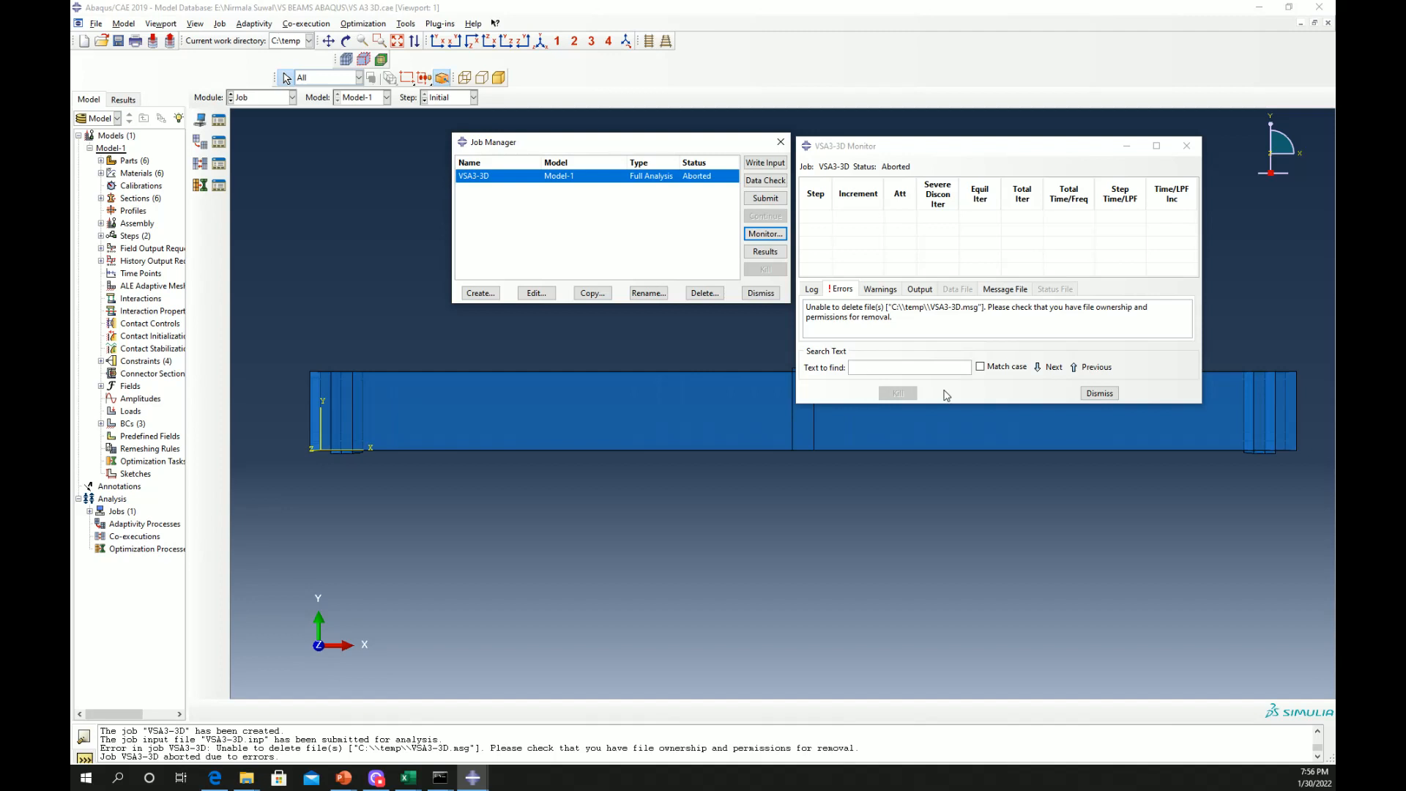
left_click(1099, 393)
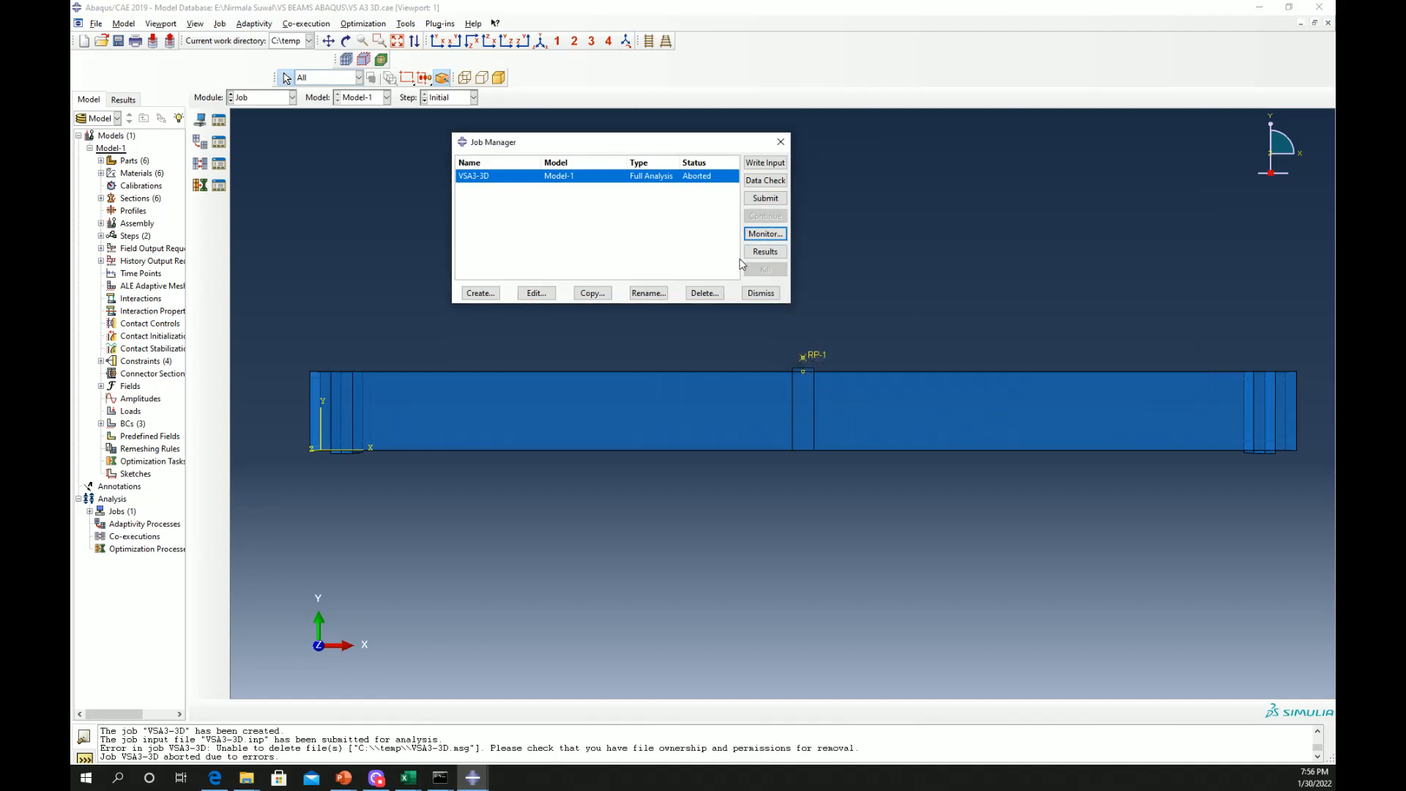
Delete the VSA3-3D job and close the Job Manager
left_click(704, 293)
left_click(650, 416)
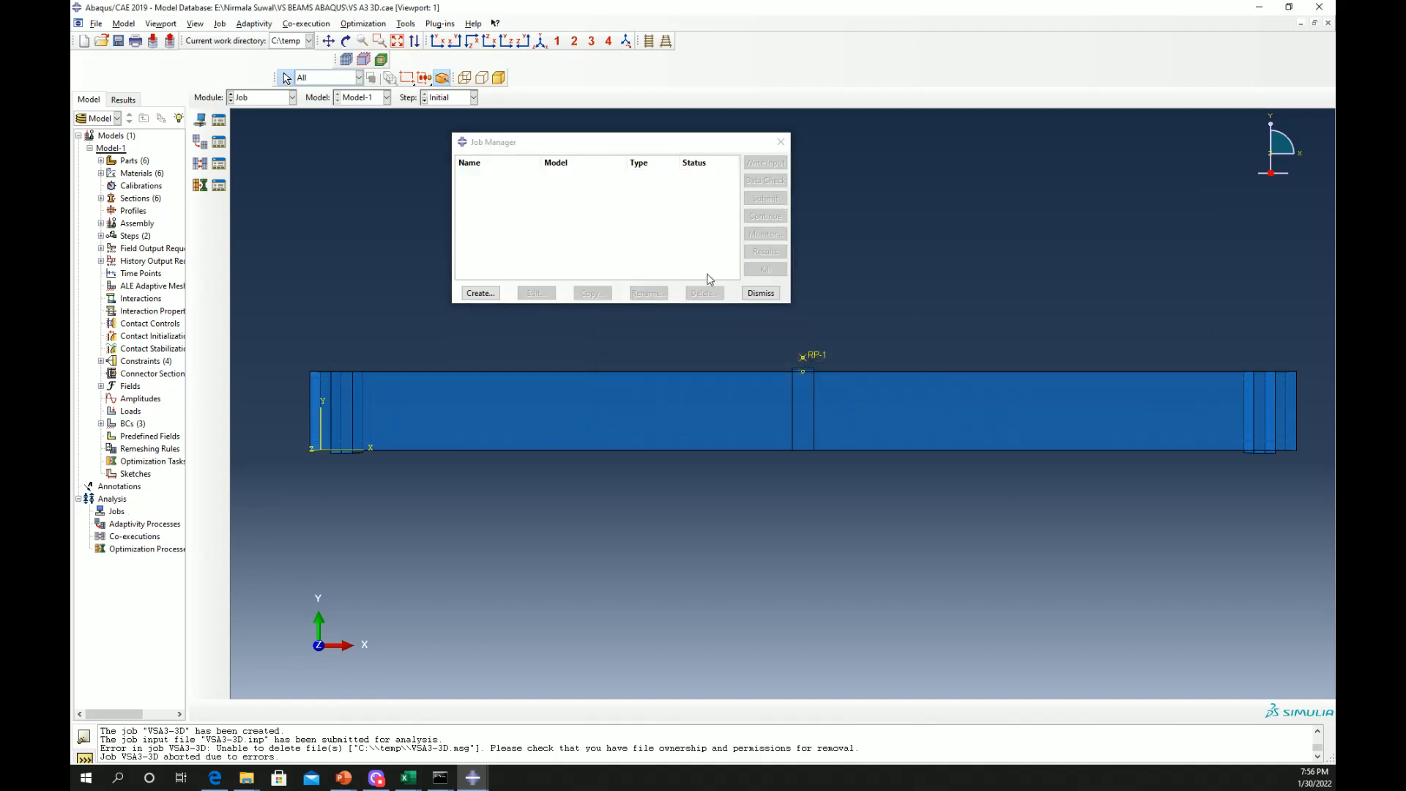
left_click(761, 293)
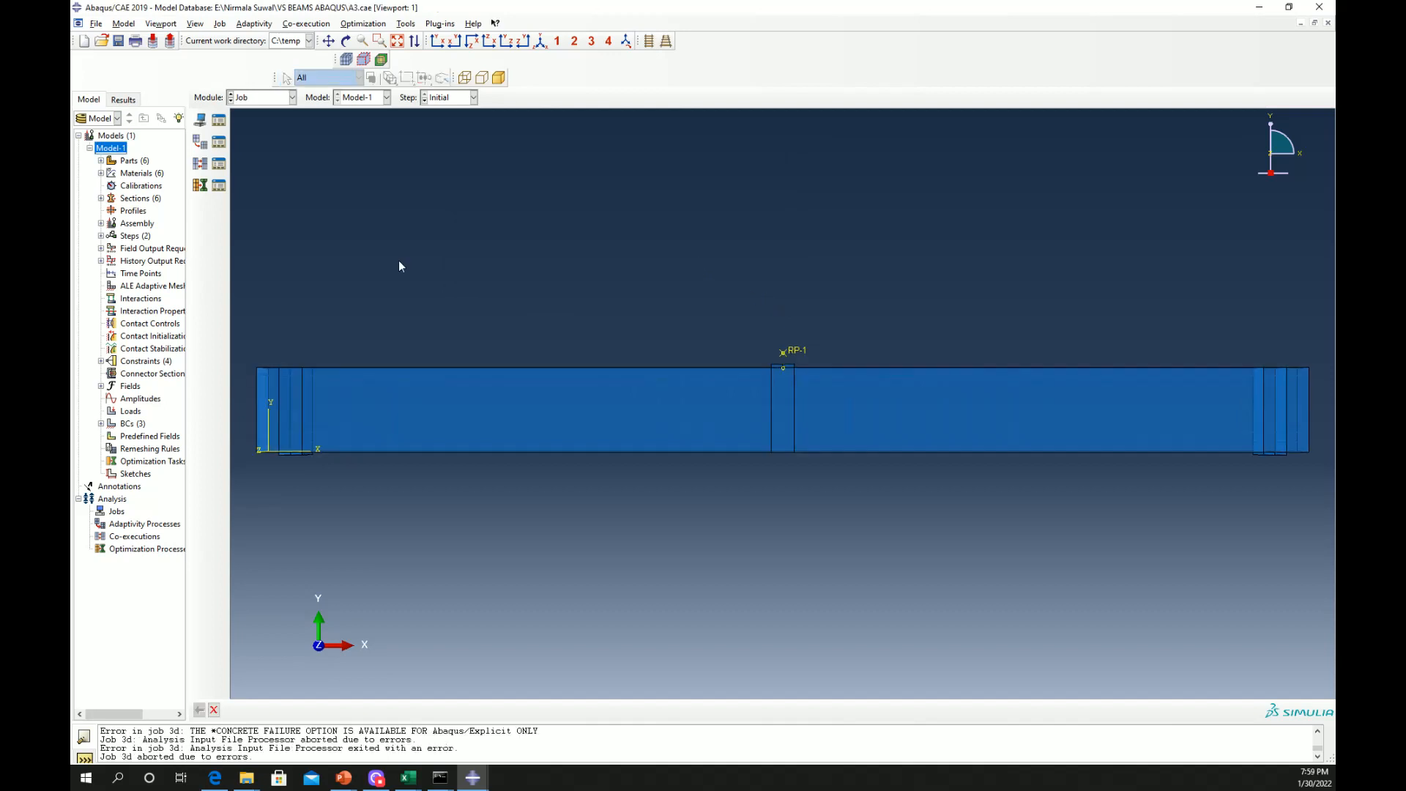
right_click(121, 158)
left_click(109, 148)
right_click(110, 148)
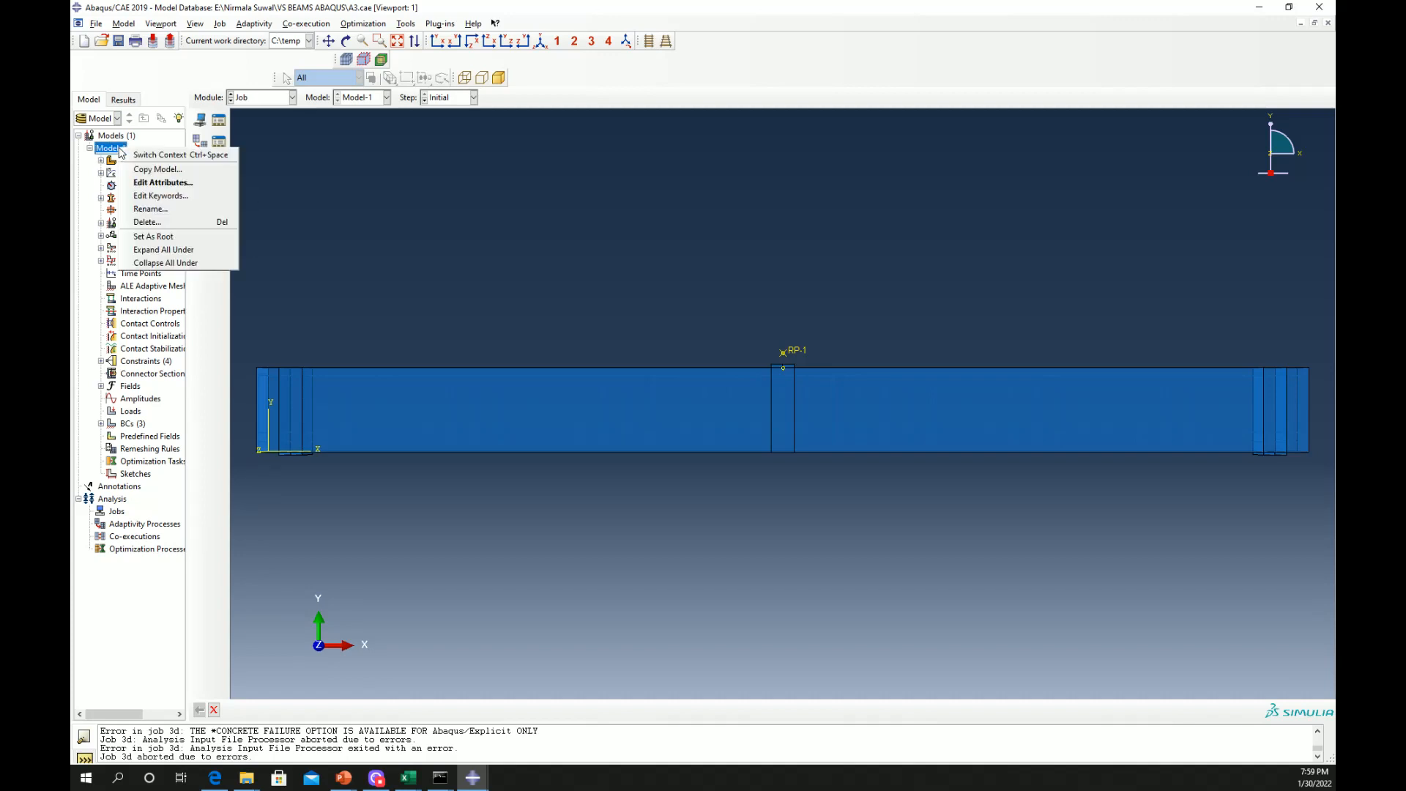
left_click(161, 195)
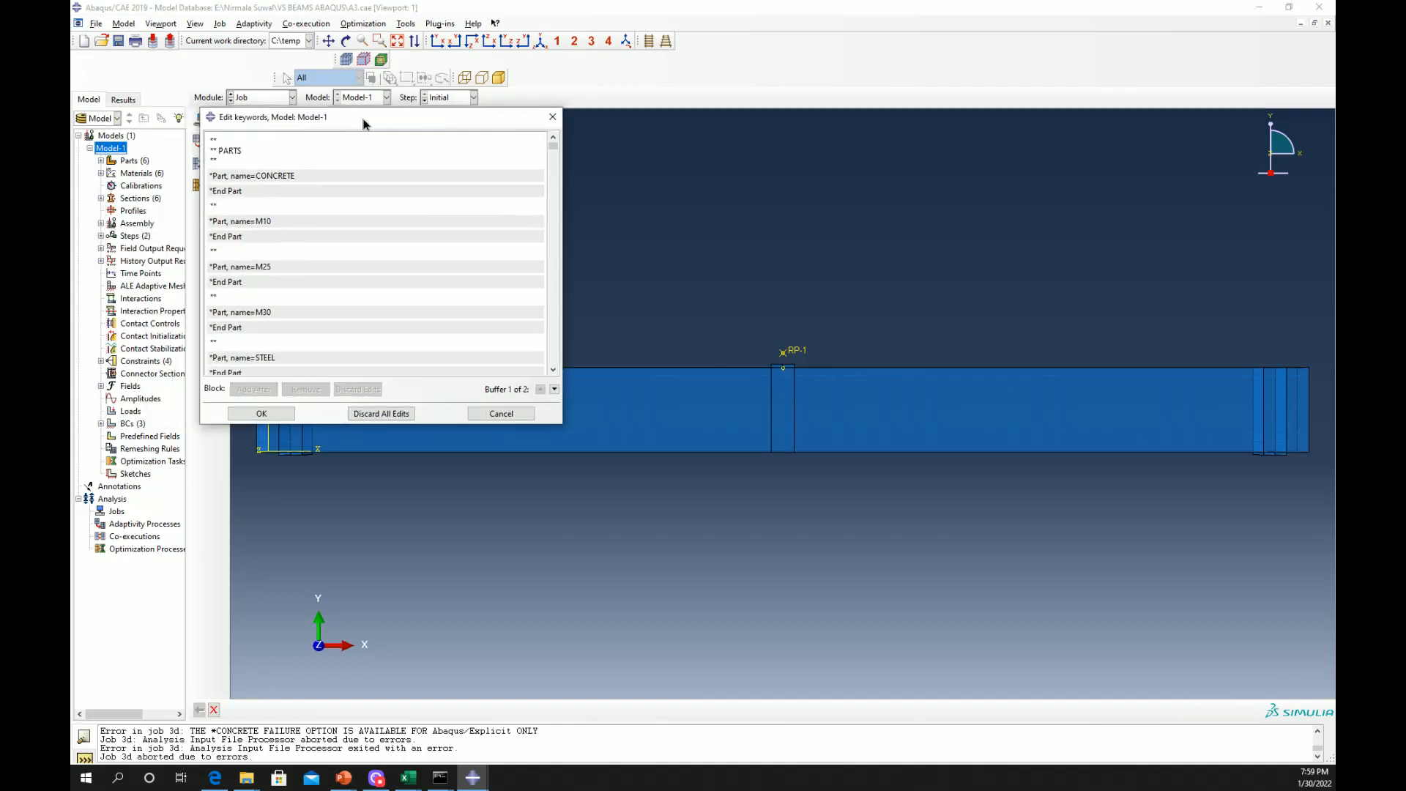
left_click(398, 416)
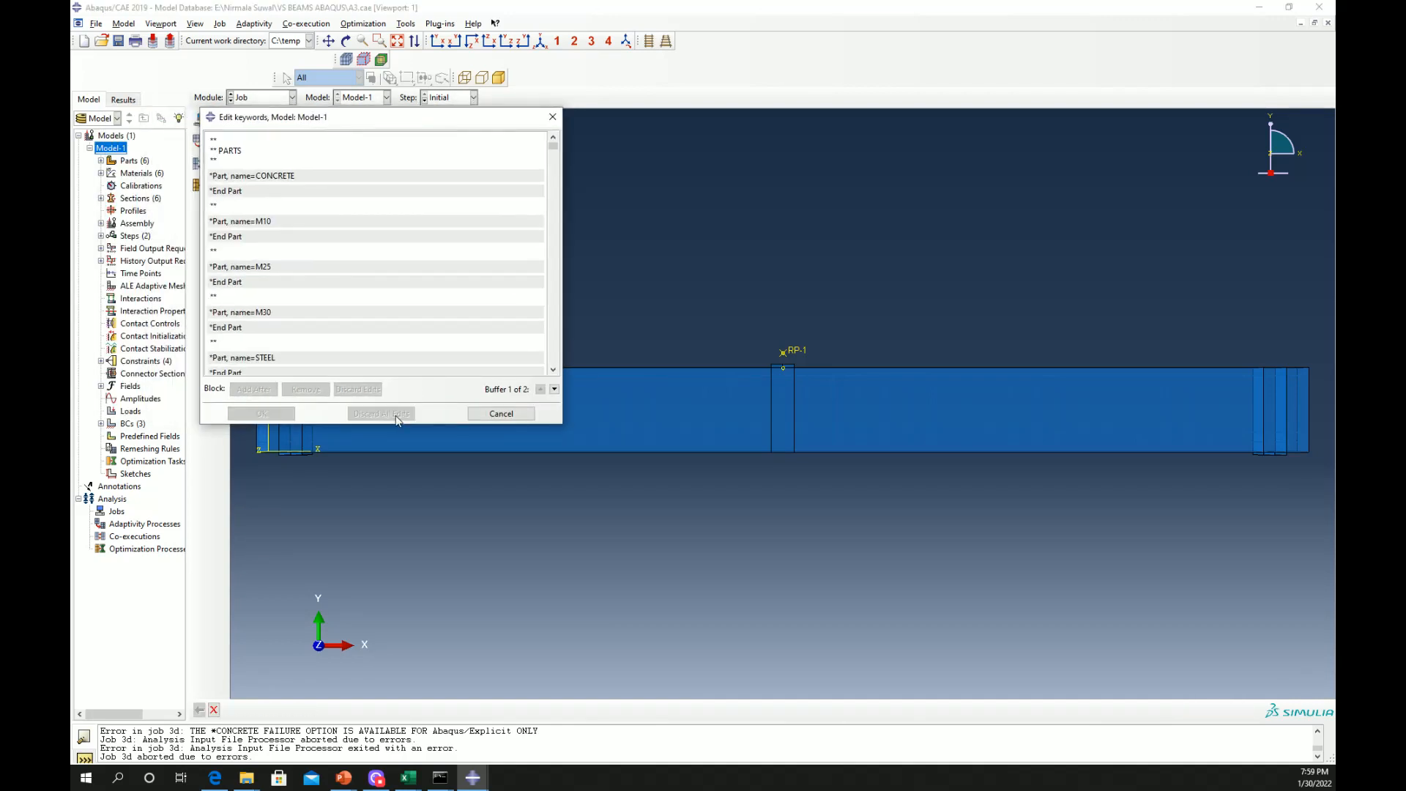
left_click(514, 415)
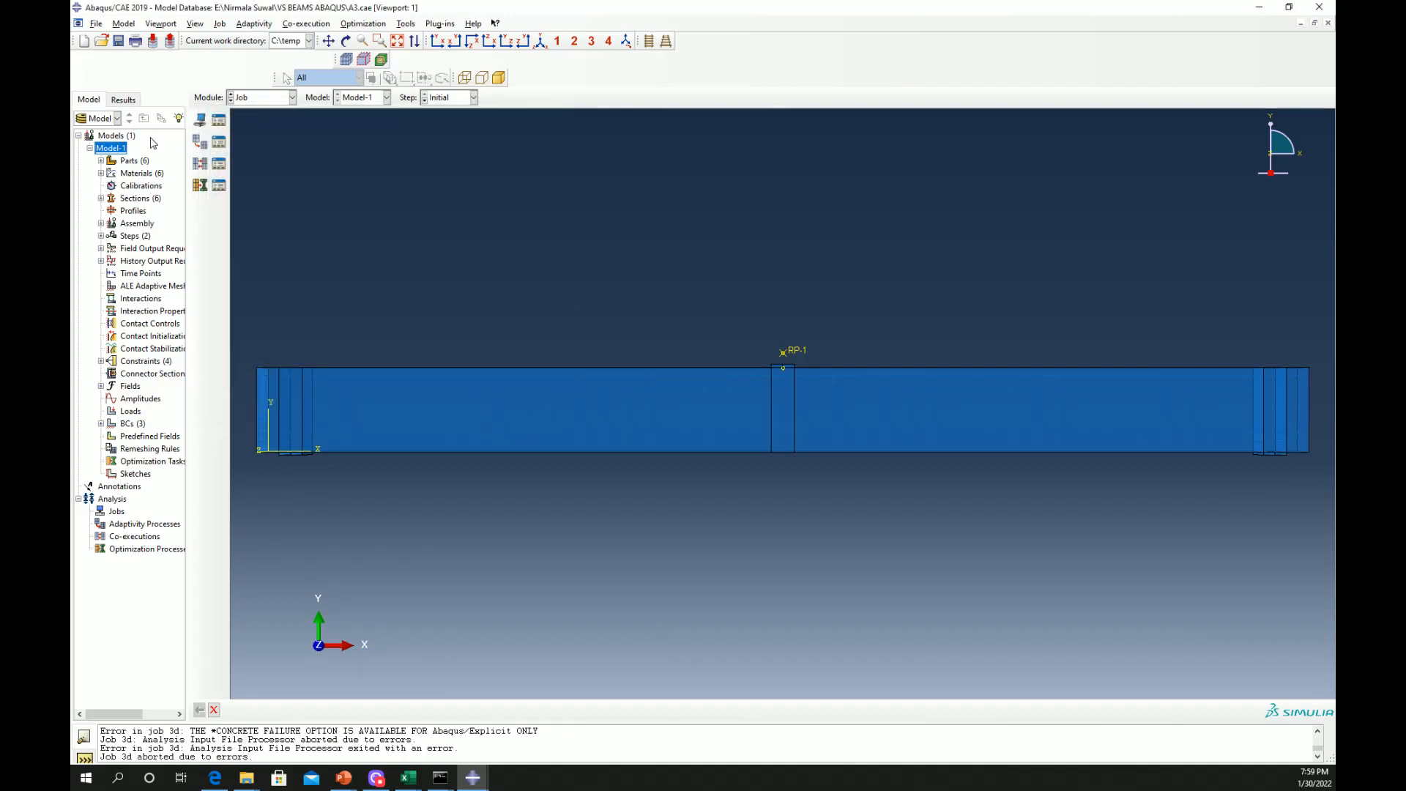
Discard all keyword edits of Model-1 and accept the change in the keyword editor
right_click(118, 152)
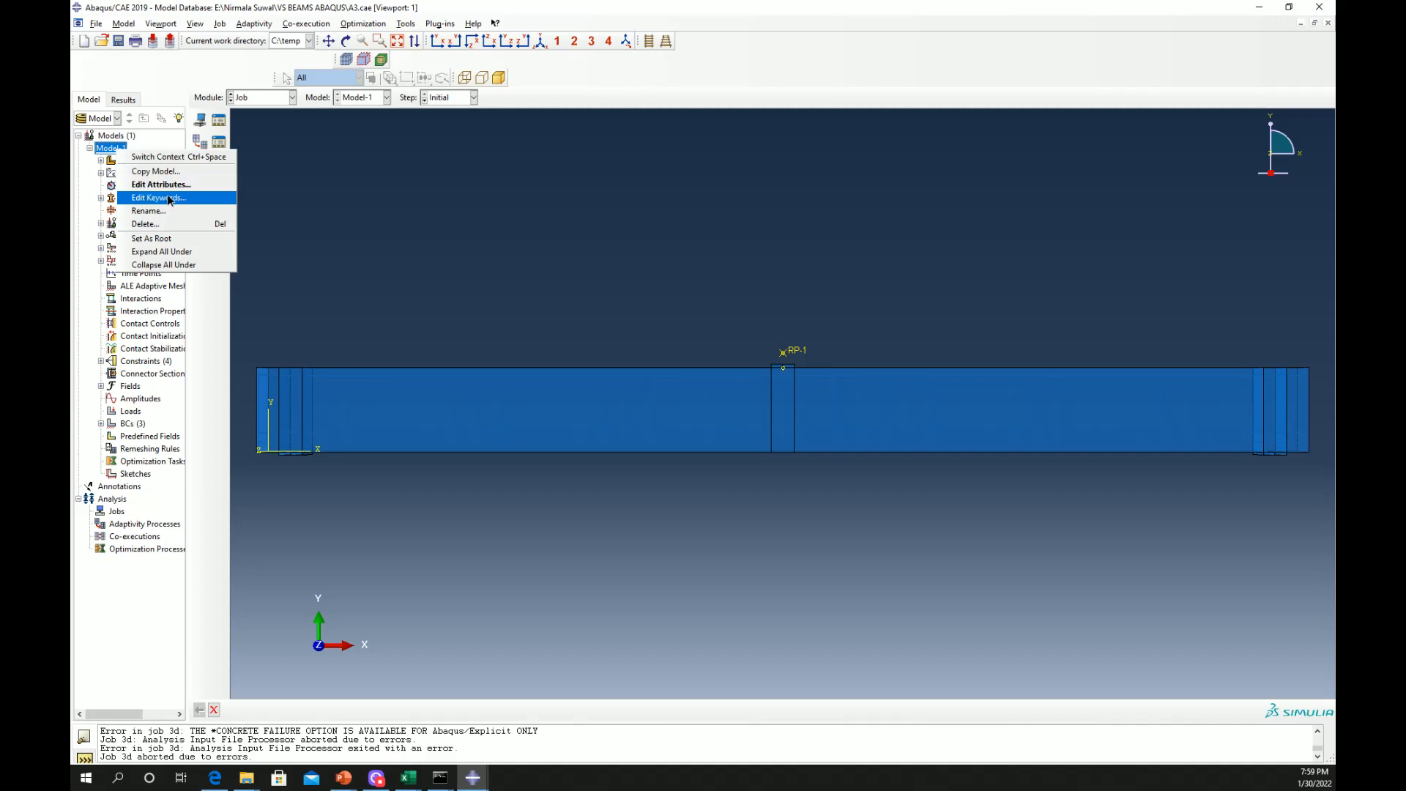
left_click(410, 458)
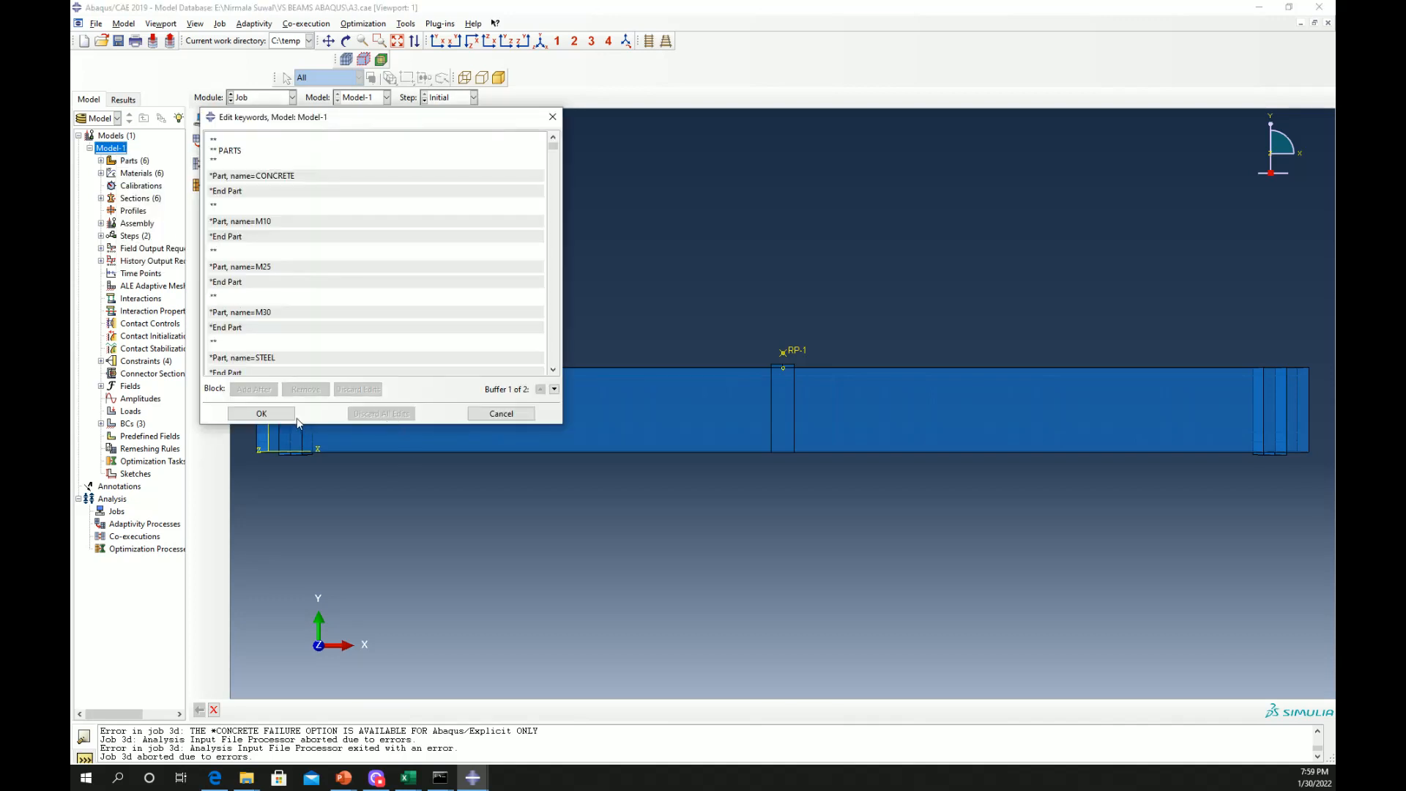
left_click(251, 415)
Create a full-analysis job named vsa3-3d for Model-1 in the Job module with multiple processors enabled
left_click(286, 100)
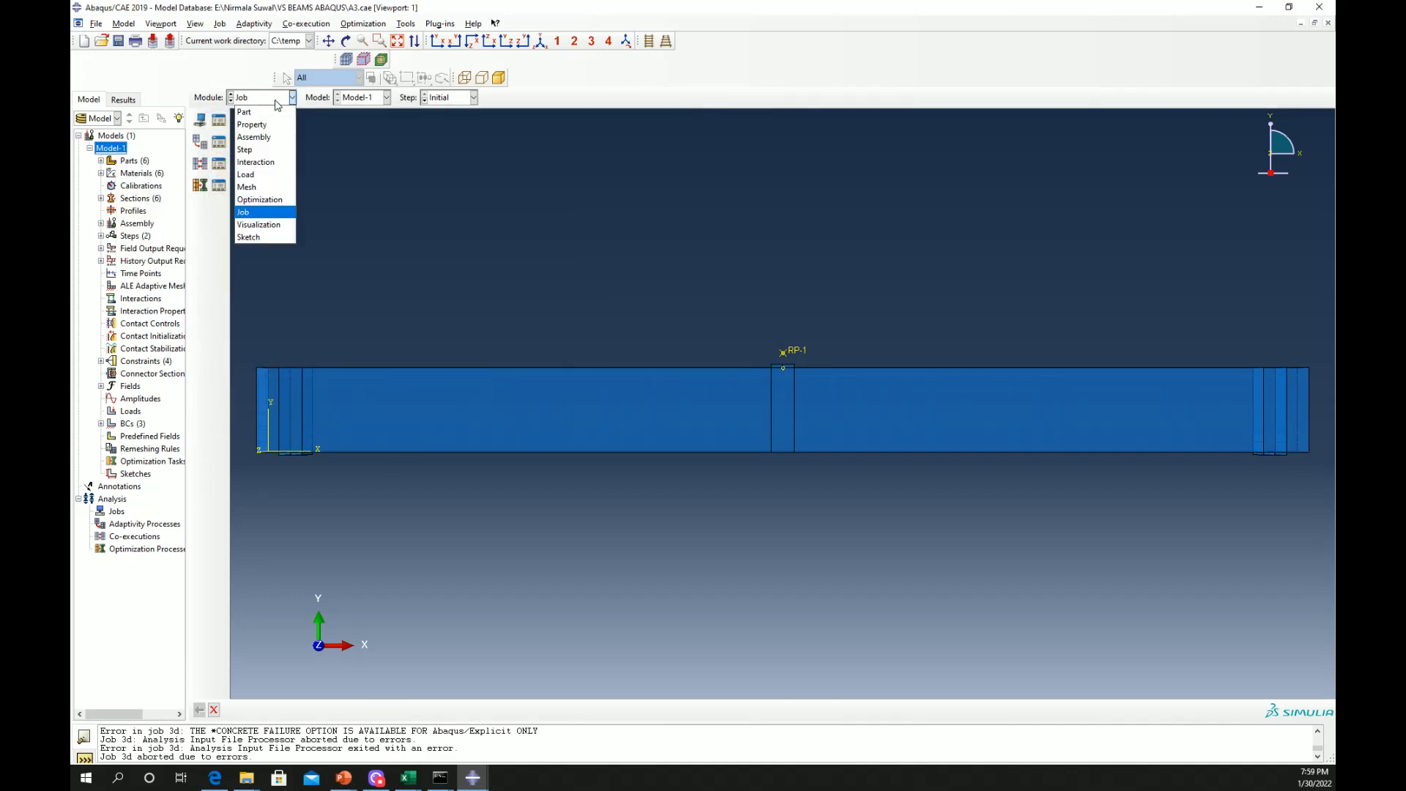
left_click(253, 210)
left_click(218, 119)
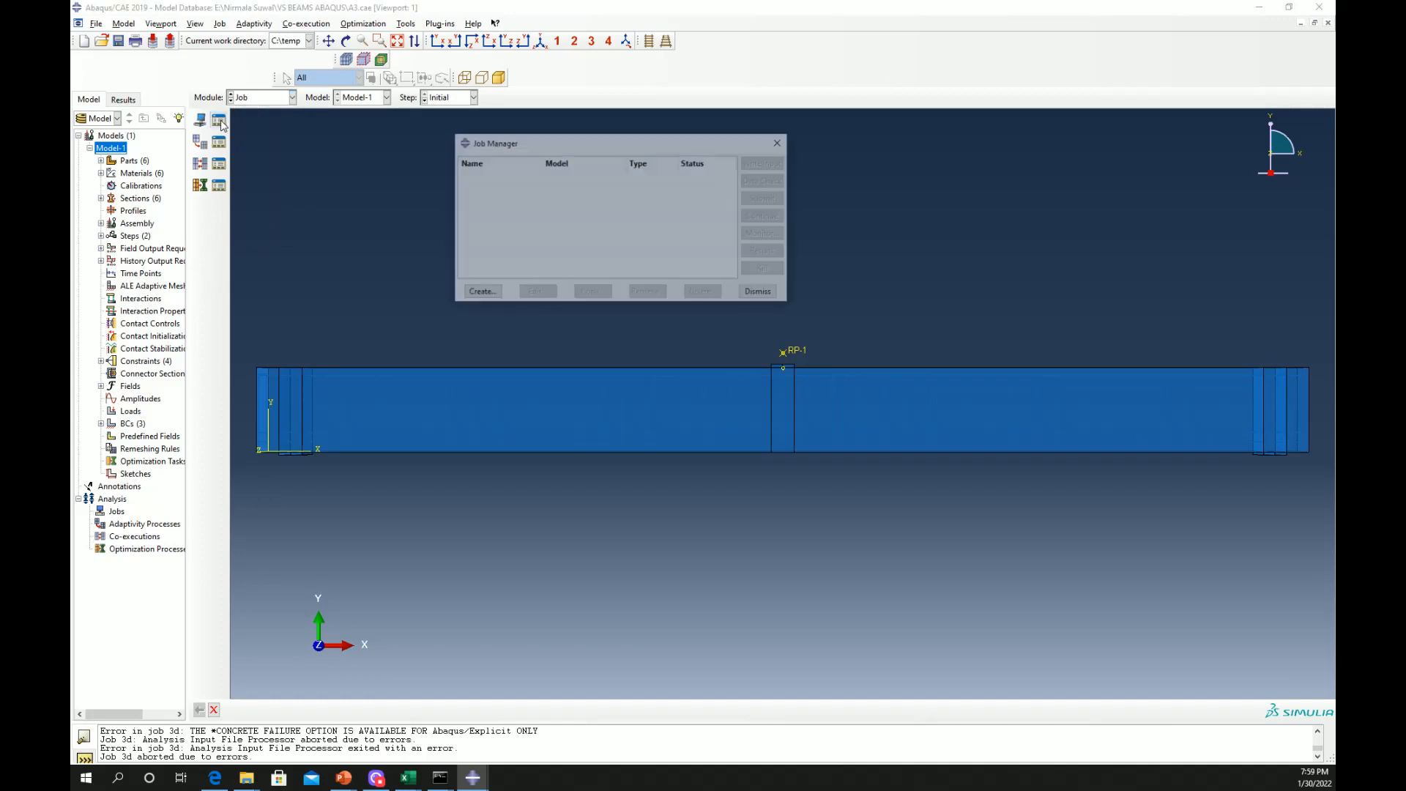
left_click(480, 293)
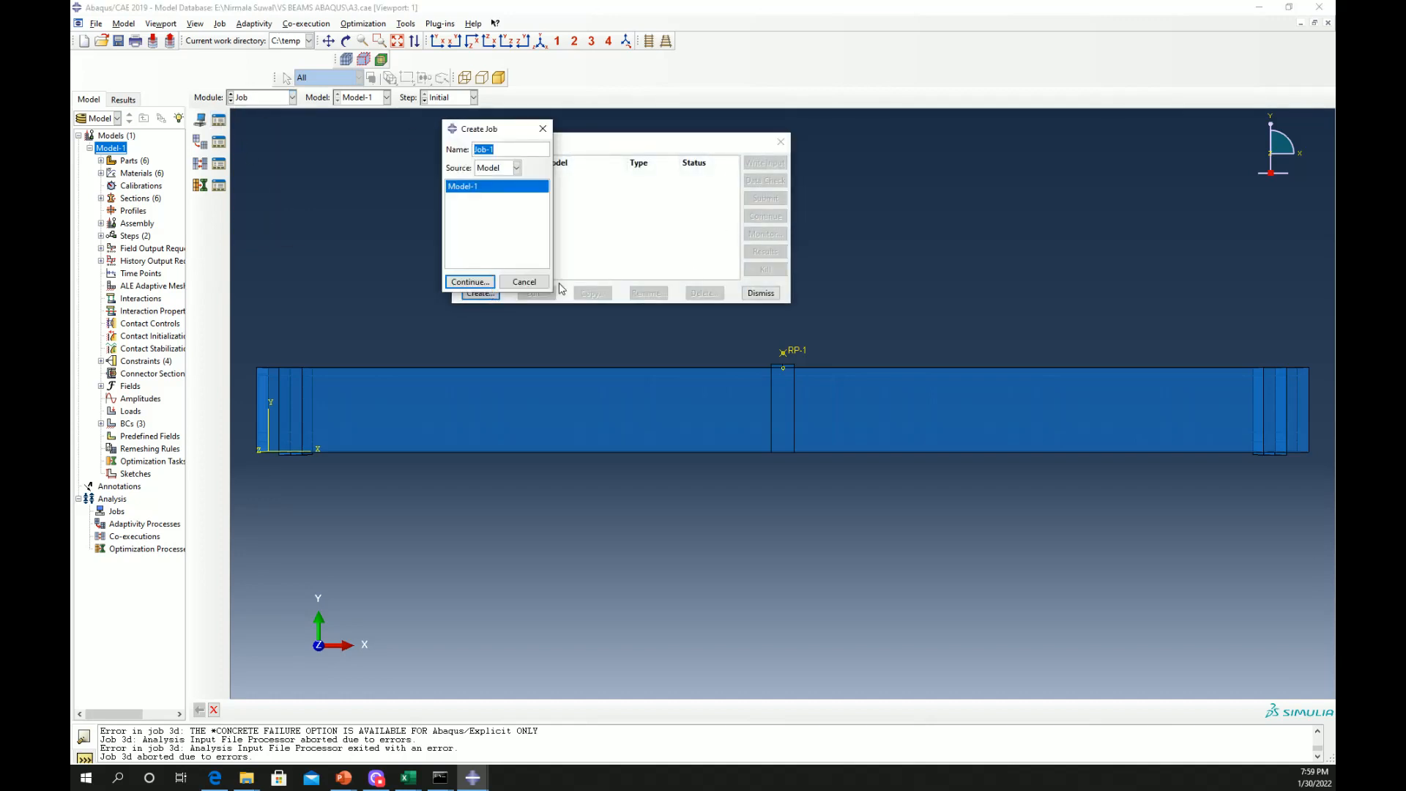
type("vsa3-3d")
left_click(470, 282)
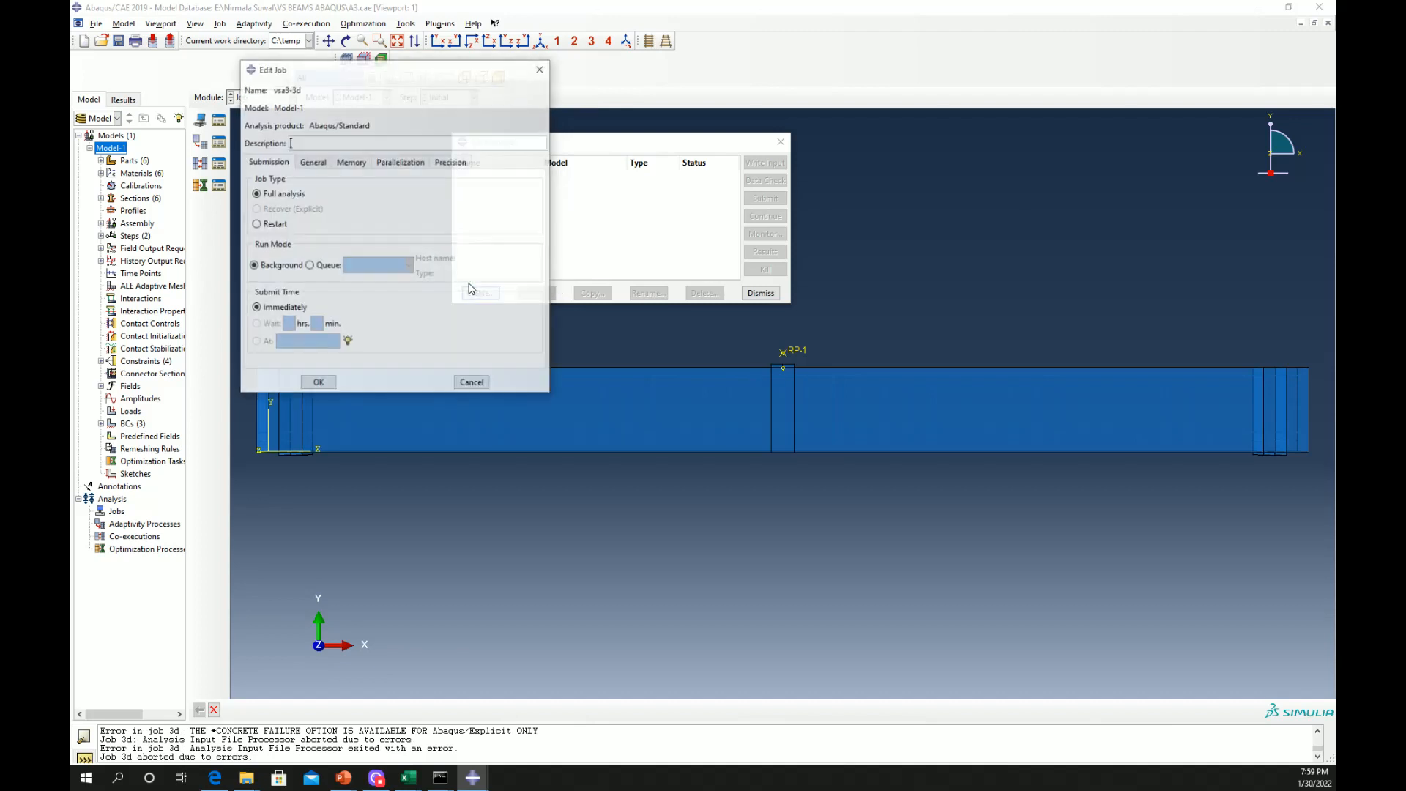
left_click(401, 162)
left_click(263, 181)
left_click(316, 380)
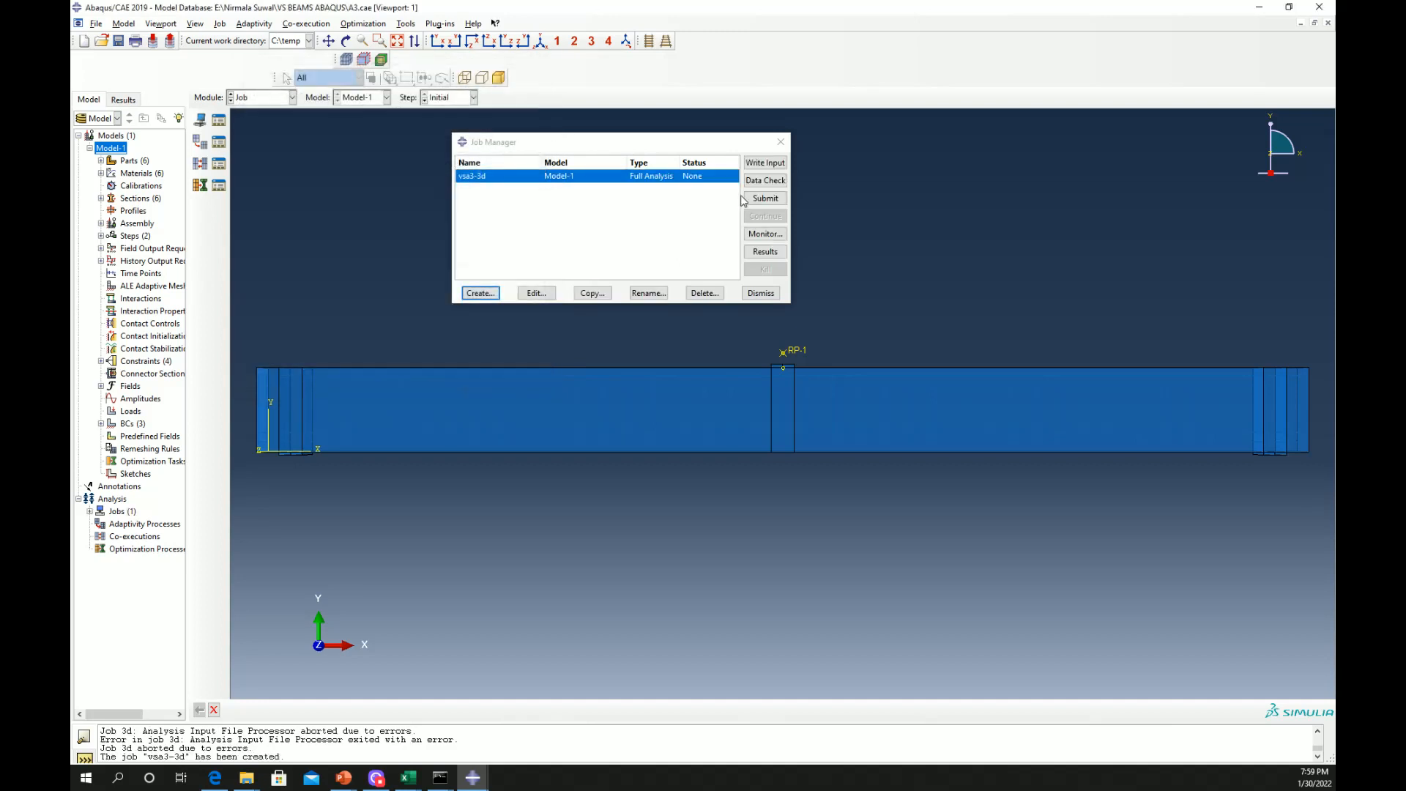
Submit the vsa3-3d job, overwriting its existing job files, and open the results
left_click(769, 205)
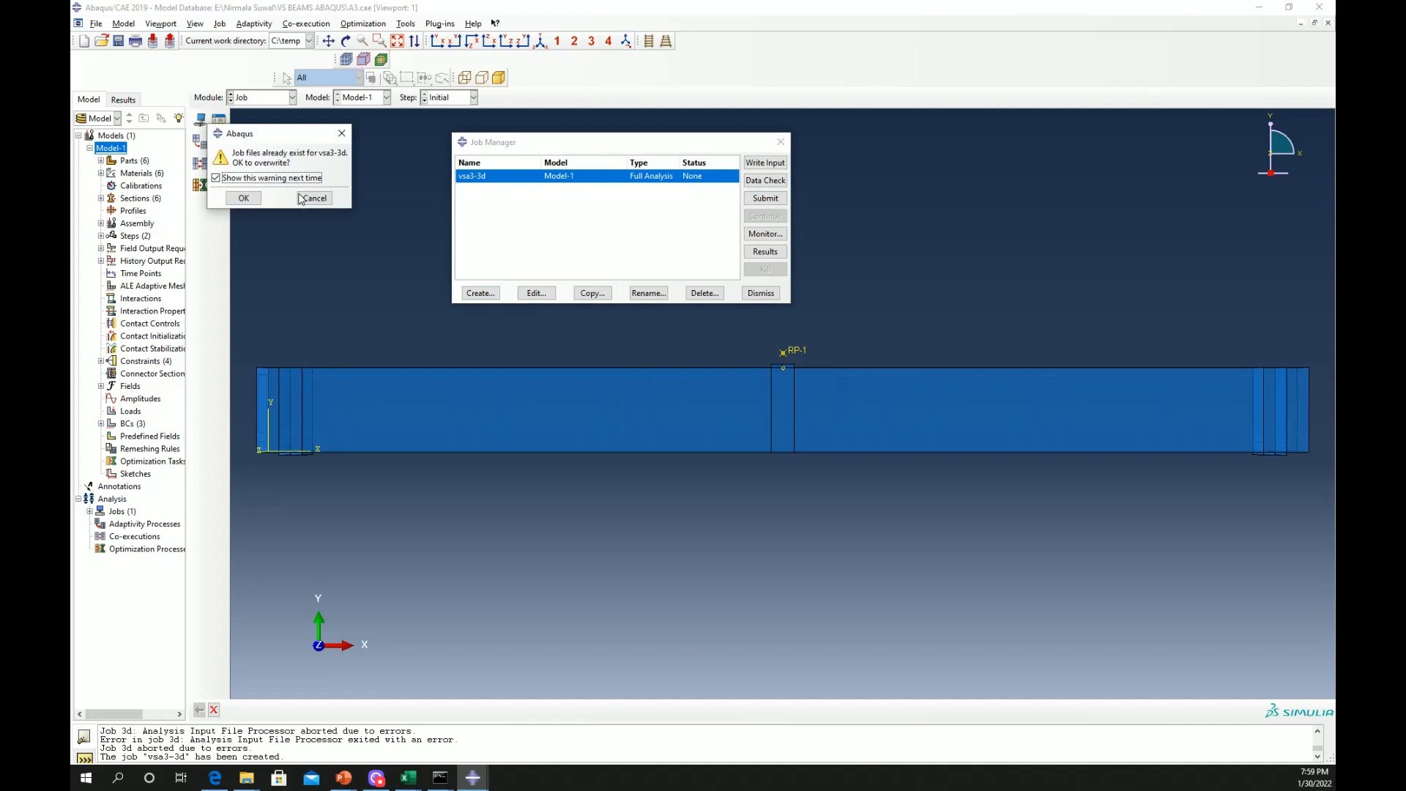
left_click(243, 203)
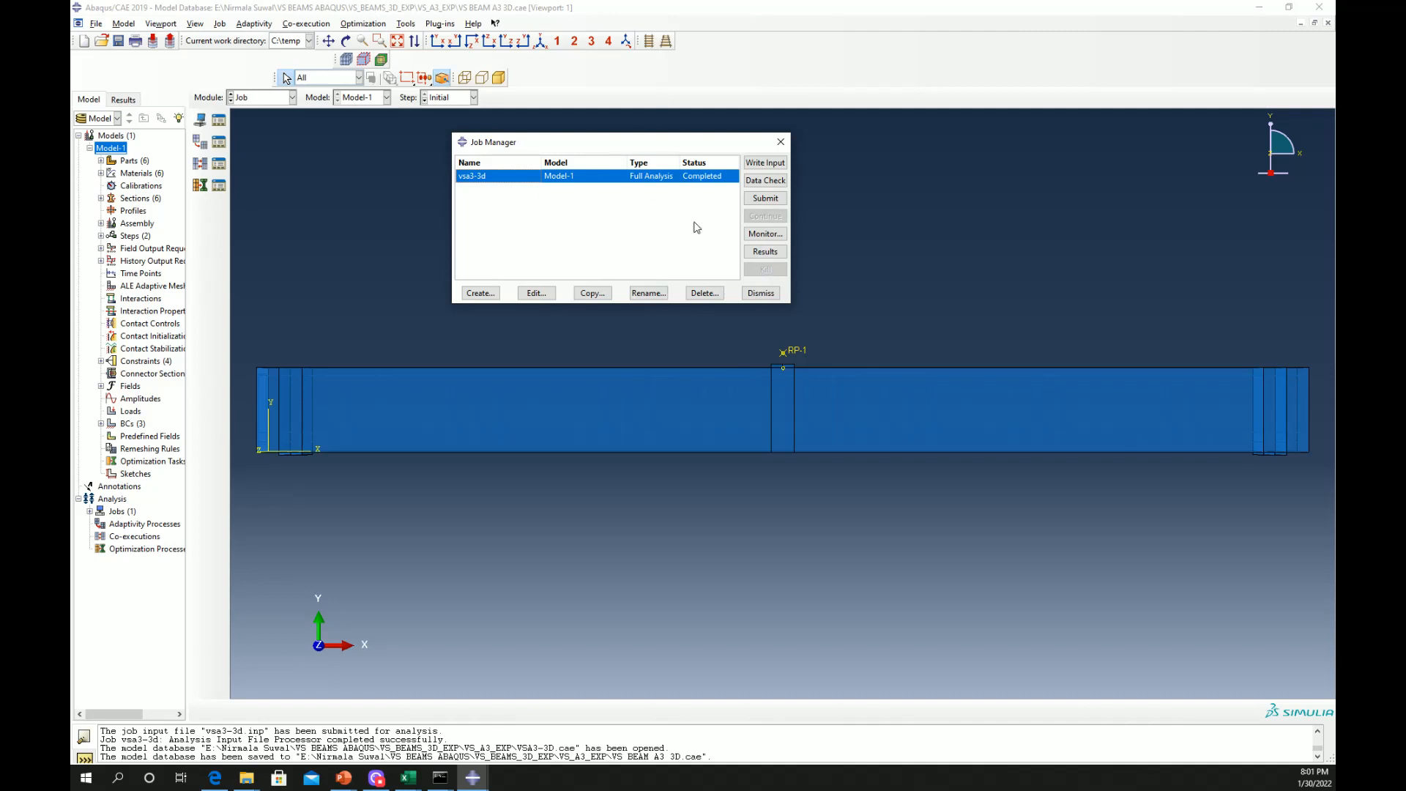
left_click(779, 252)
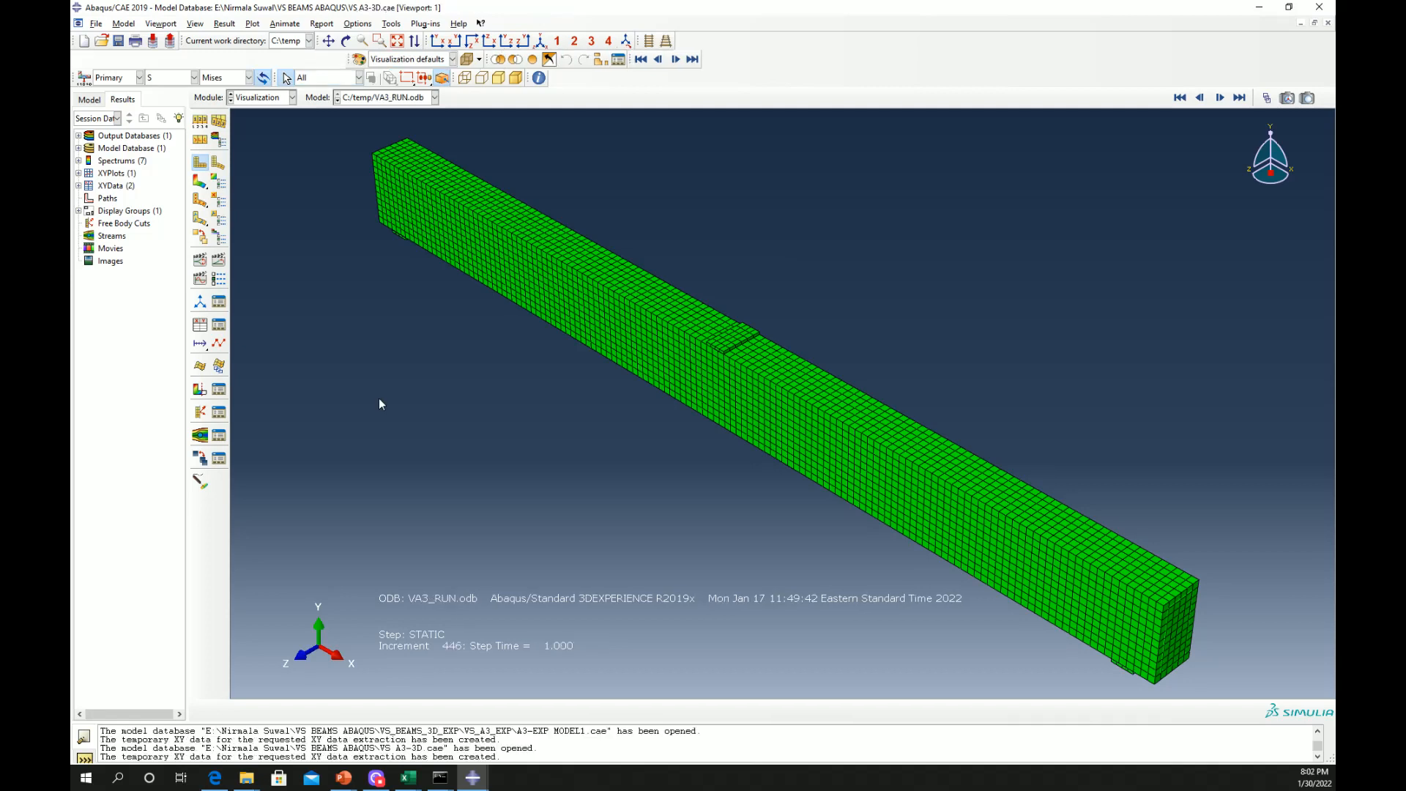
Set up XY data from ODB field output at the Unique Nodal position, with reaction force RF2 and displacement U2 as variables
key("alt+p")
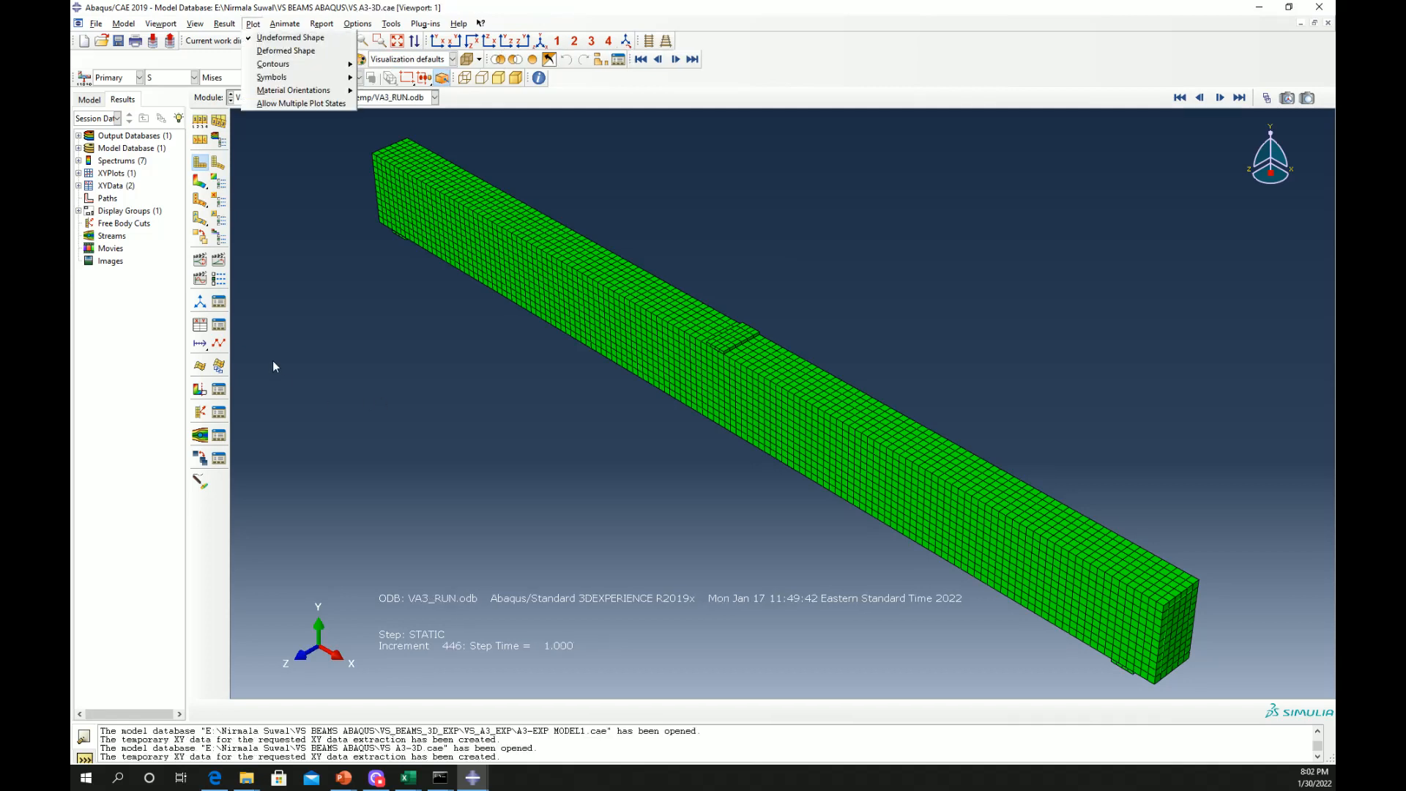
left_click(197, 325)
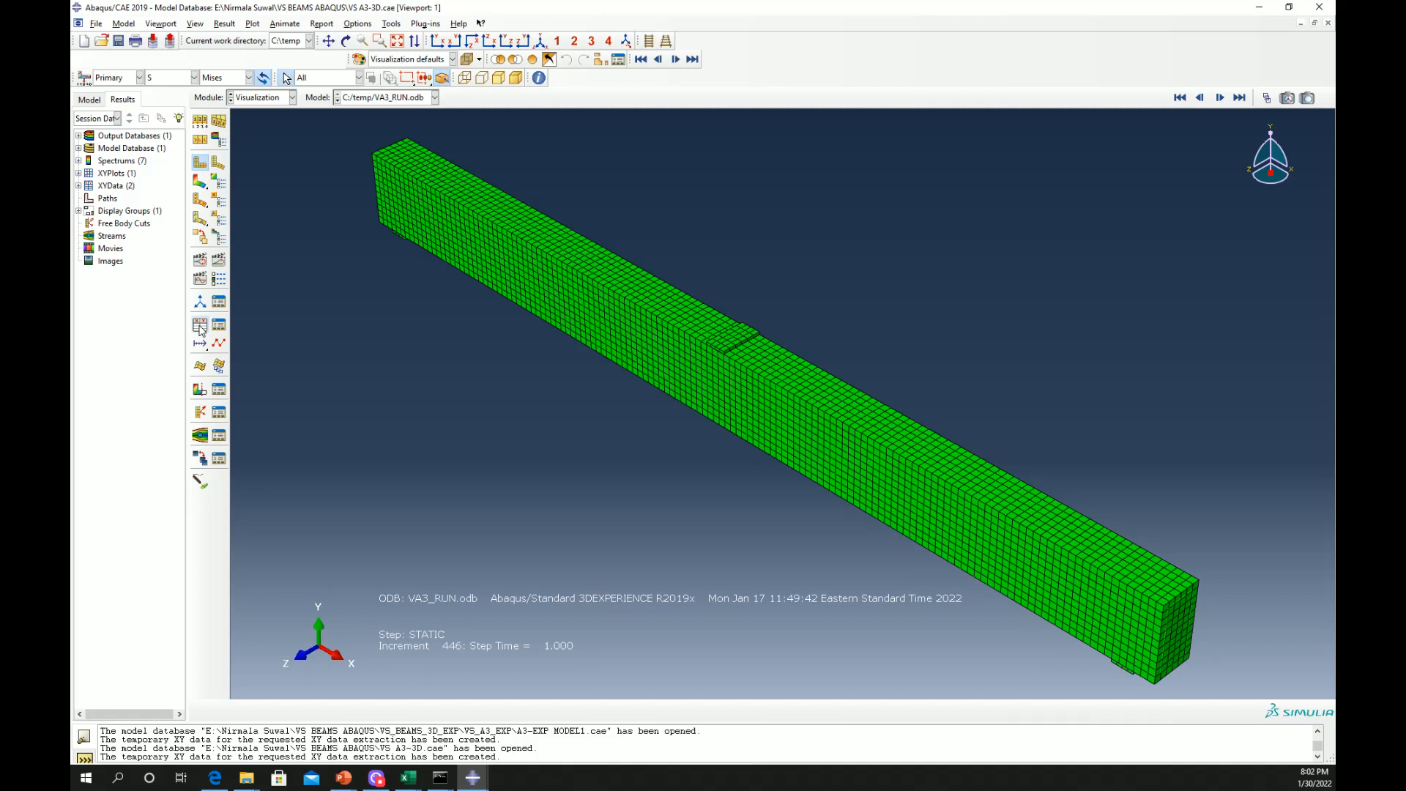
left_click(200, 327)
left_click(334, 181)
left_click(344, 297)
scroll(376, 421, "down", 3)
left_click(344, 364)
scroll(349, 389, "down", 2)
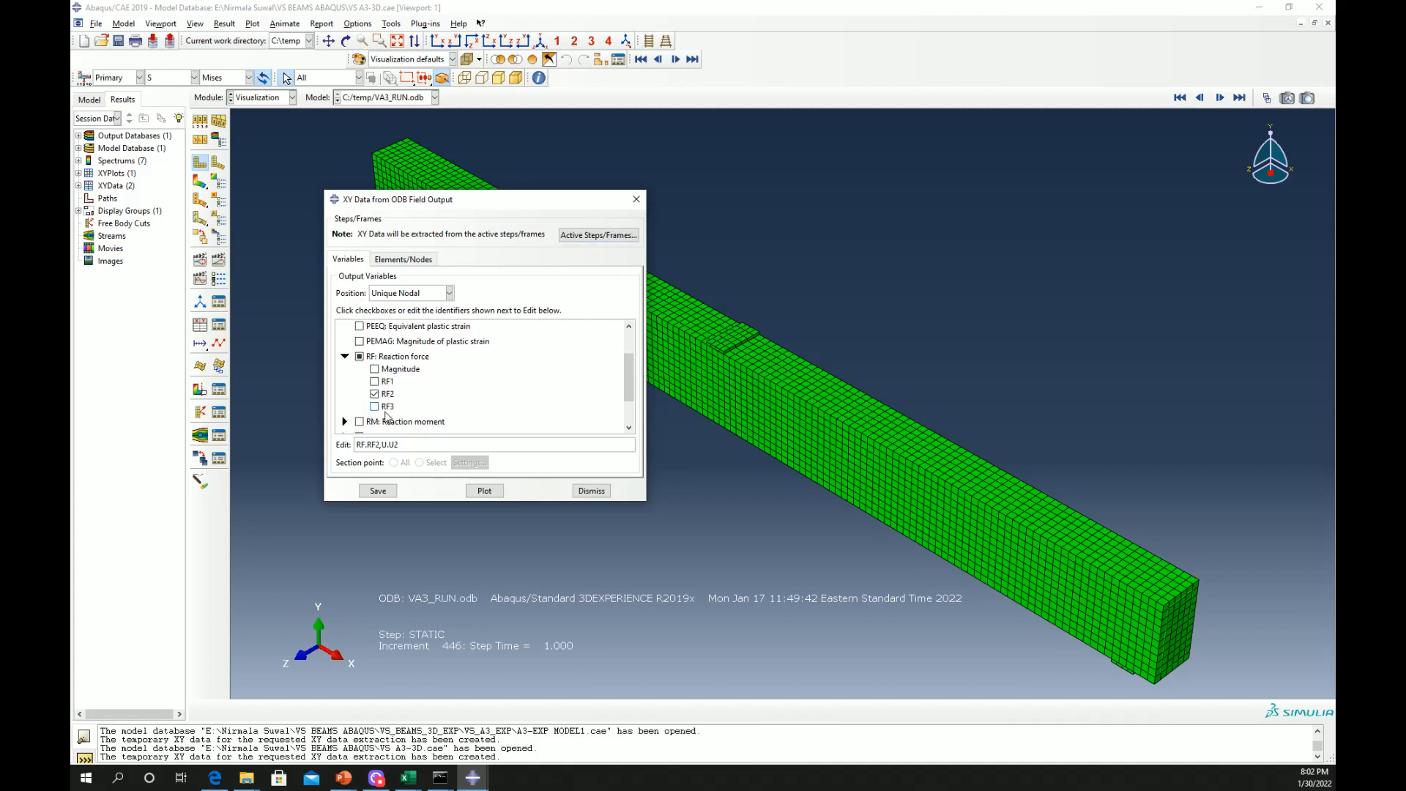
left_click(344, 408)
scroll(359, 422, "down", 3)
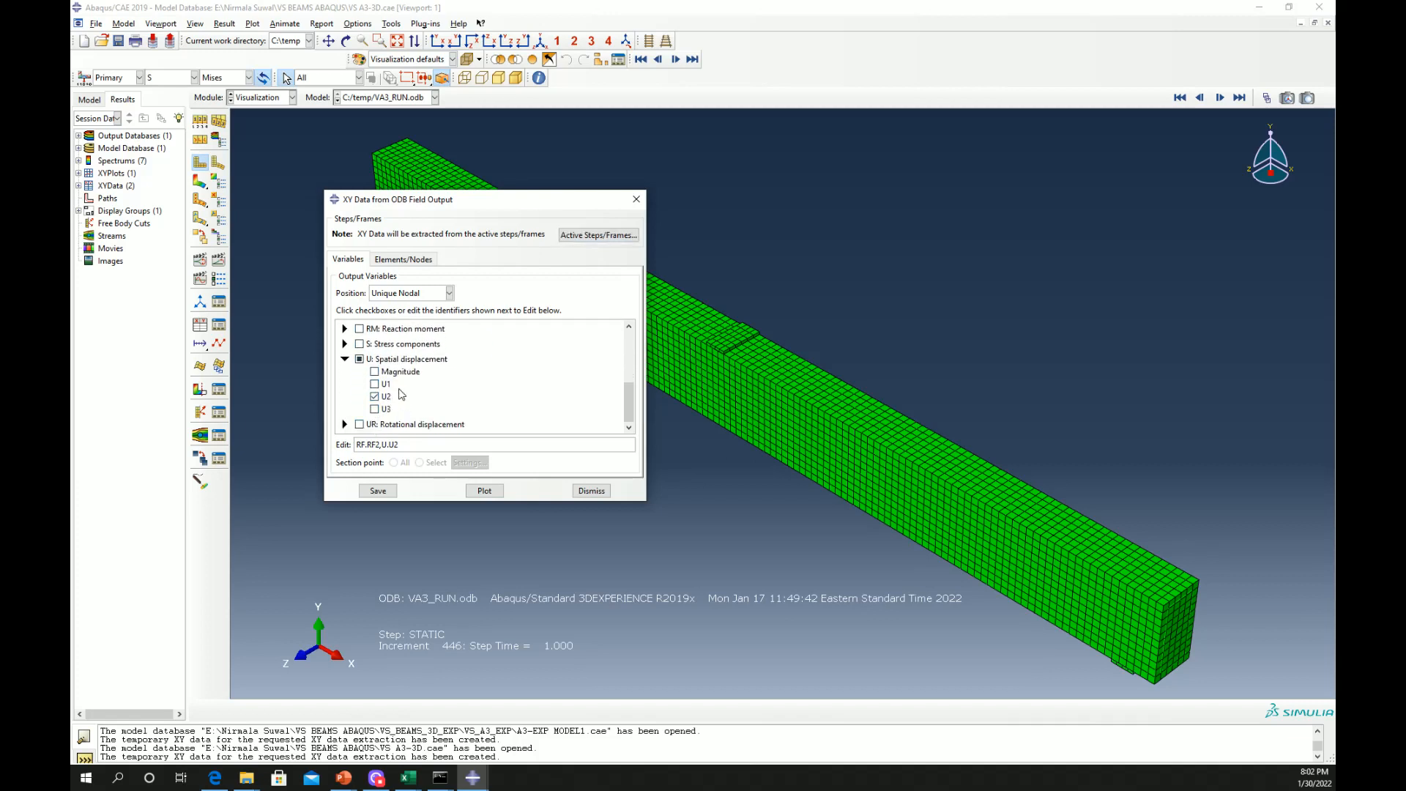
Plot the RF2 and U2 XY data for the node set RF and dismiss the extraction dialog
left_click(403, 260)
left_click(357, 335)
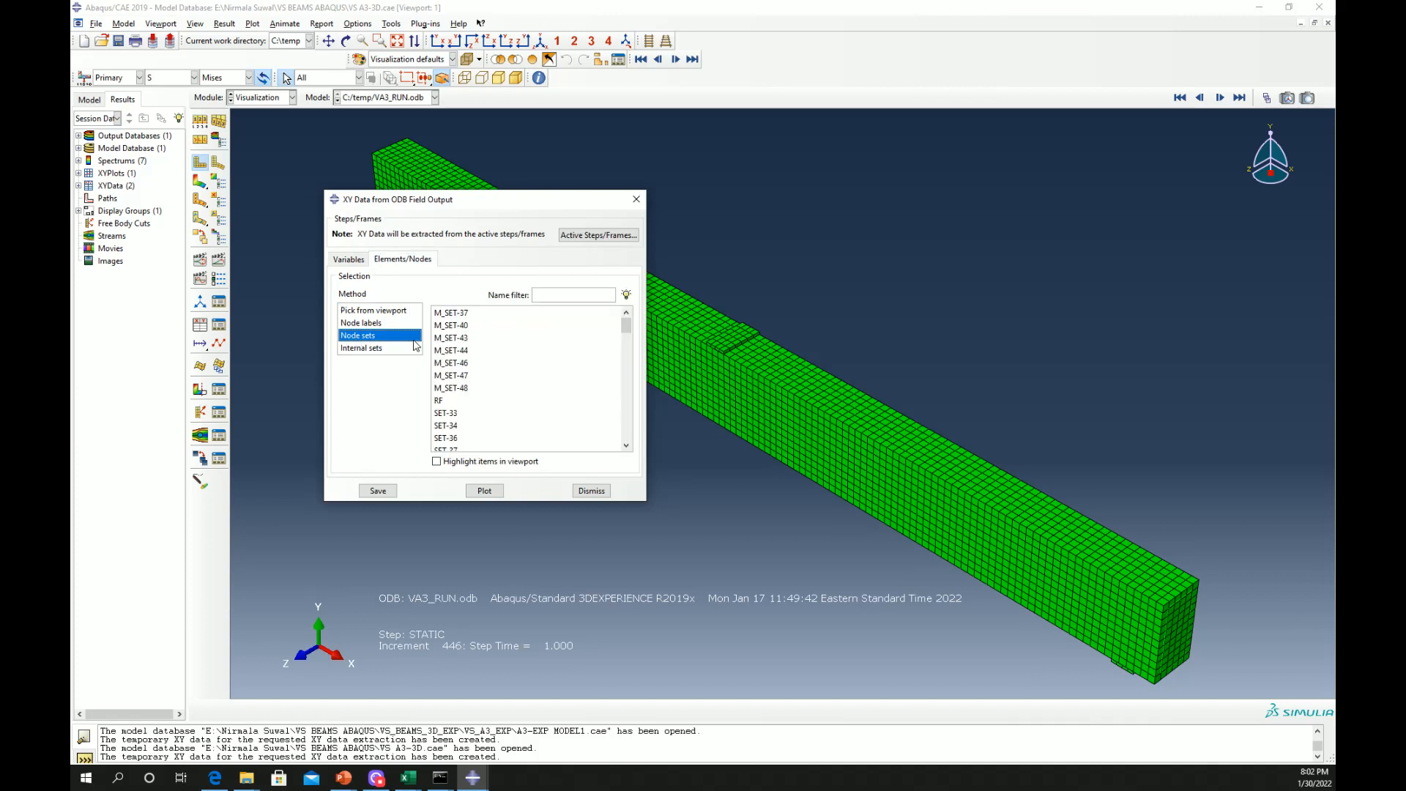
left_click(453, 402)
left_click(475, 490)
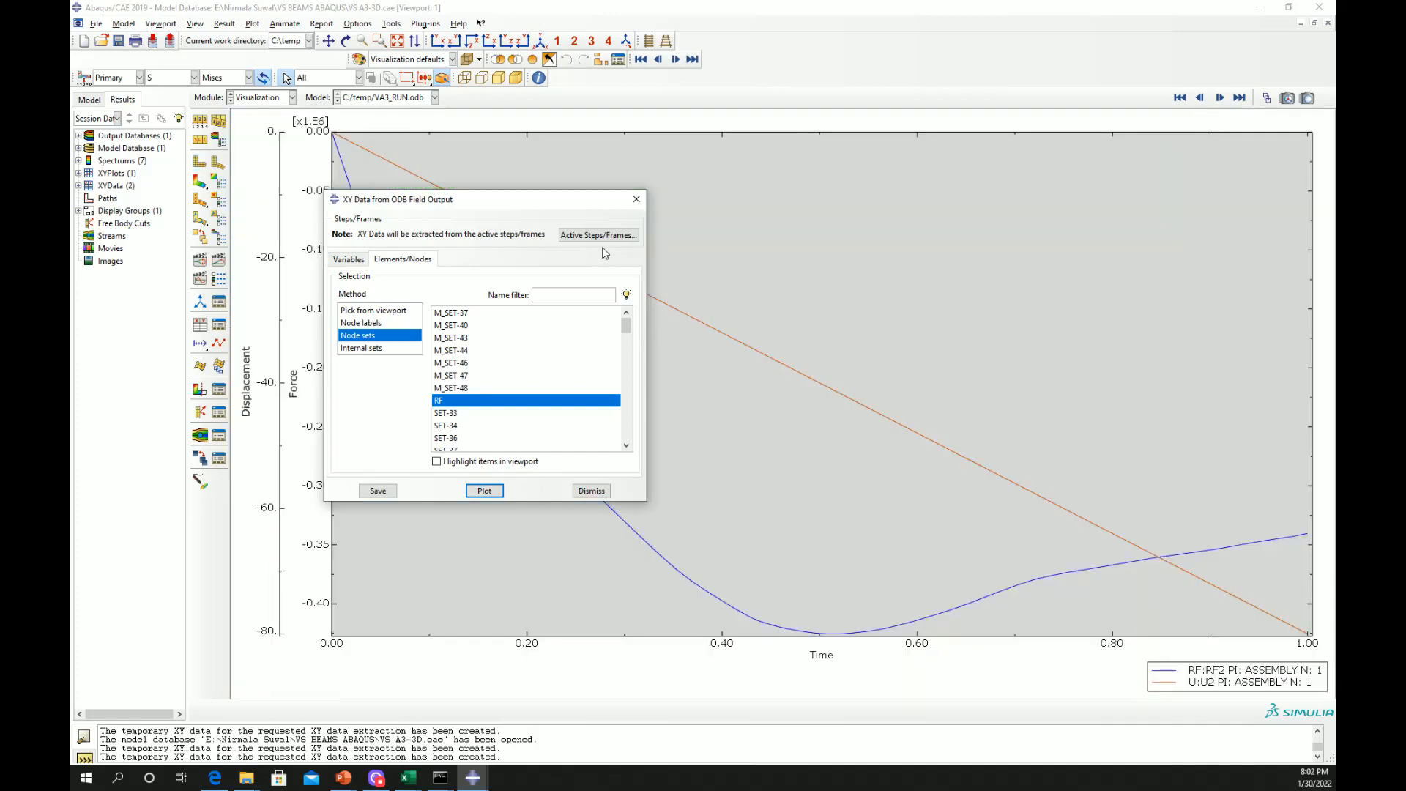
left_click(636, 199)
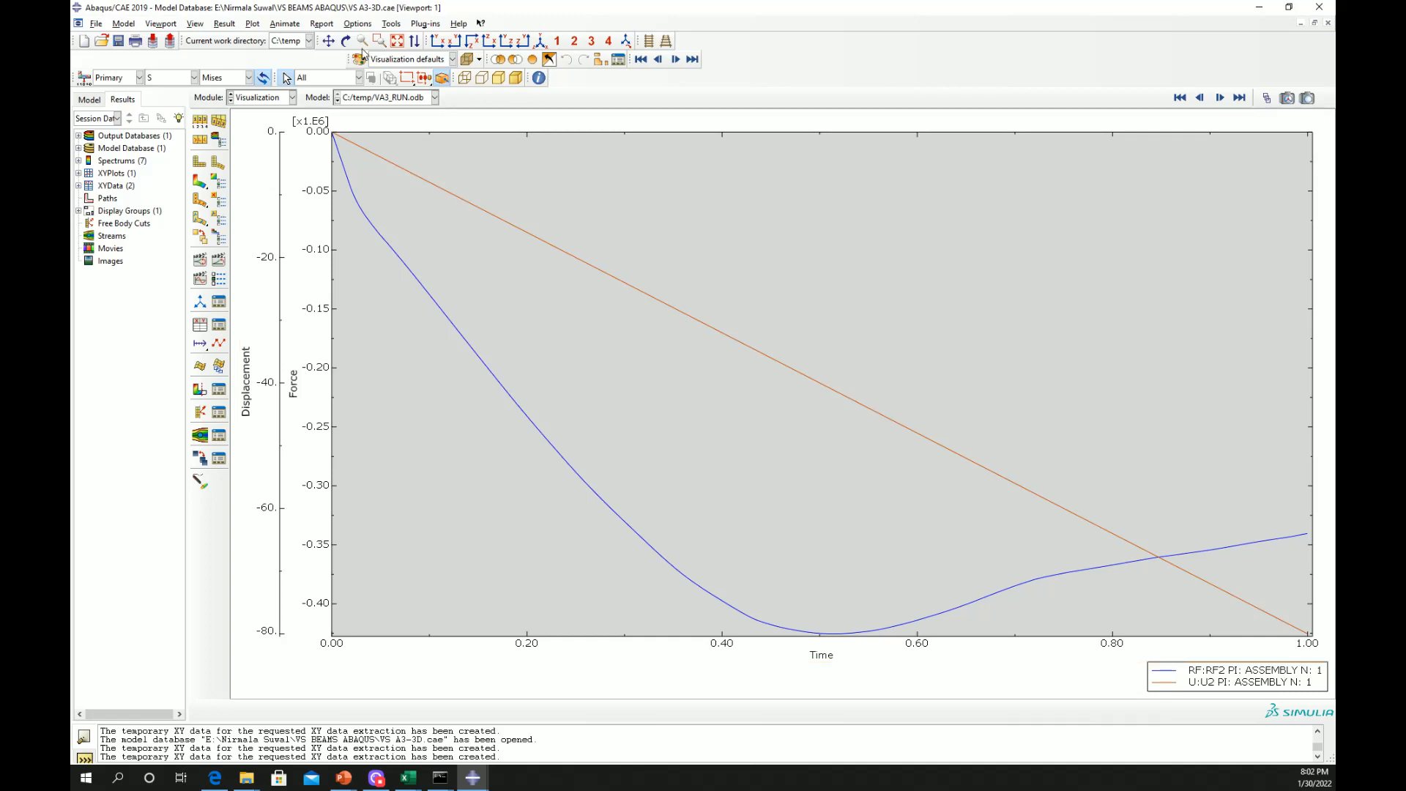
Export the RF2 and U2 XY data of the 3D beam to Excel with the Excel Utilities plug-in
left_click(432, 26)
mouse_move(458, 78)
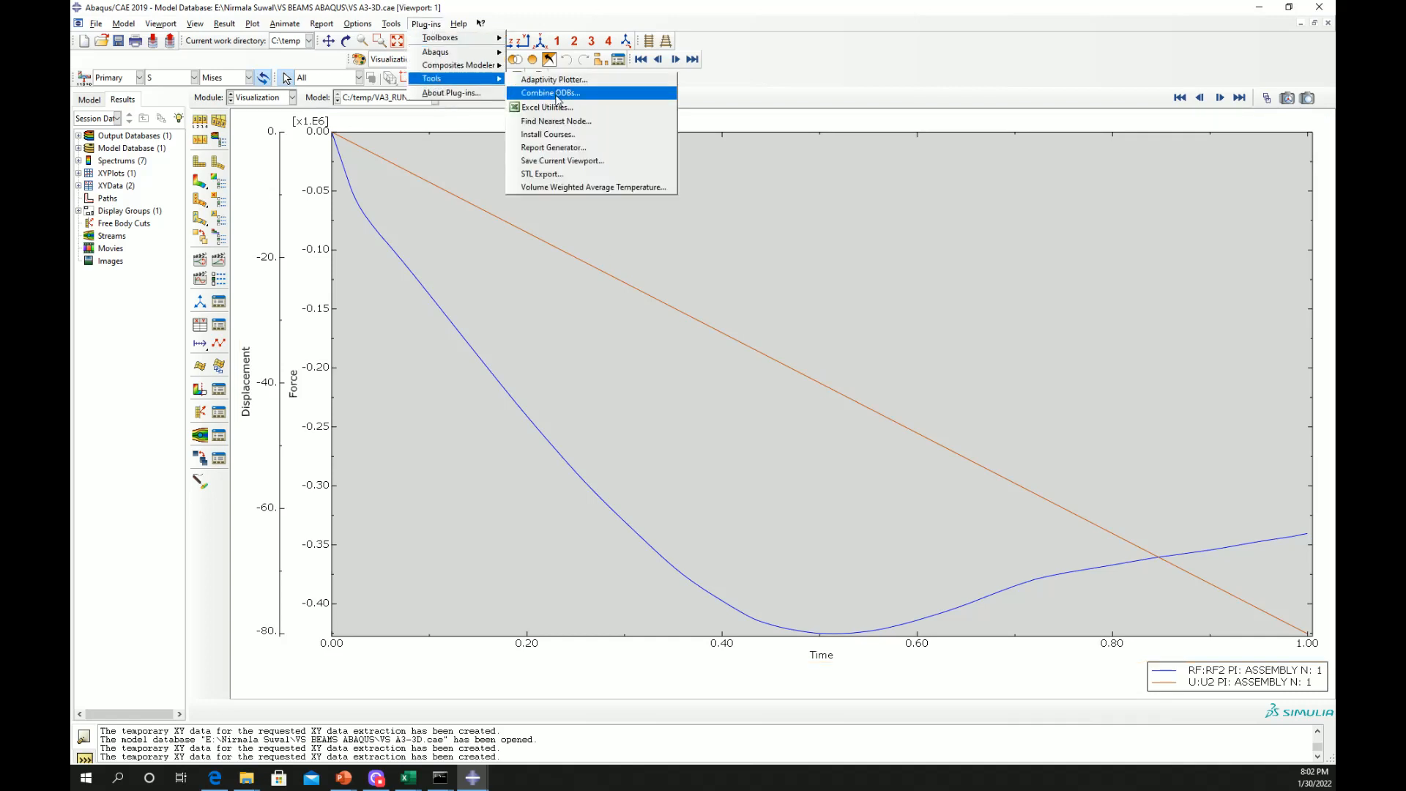
left_click(557, 113)
left_click(516, 345)
left_click(516, 357, "ctrl")
left_click(542, 449)
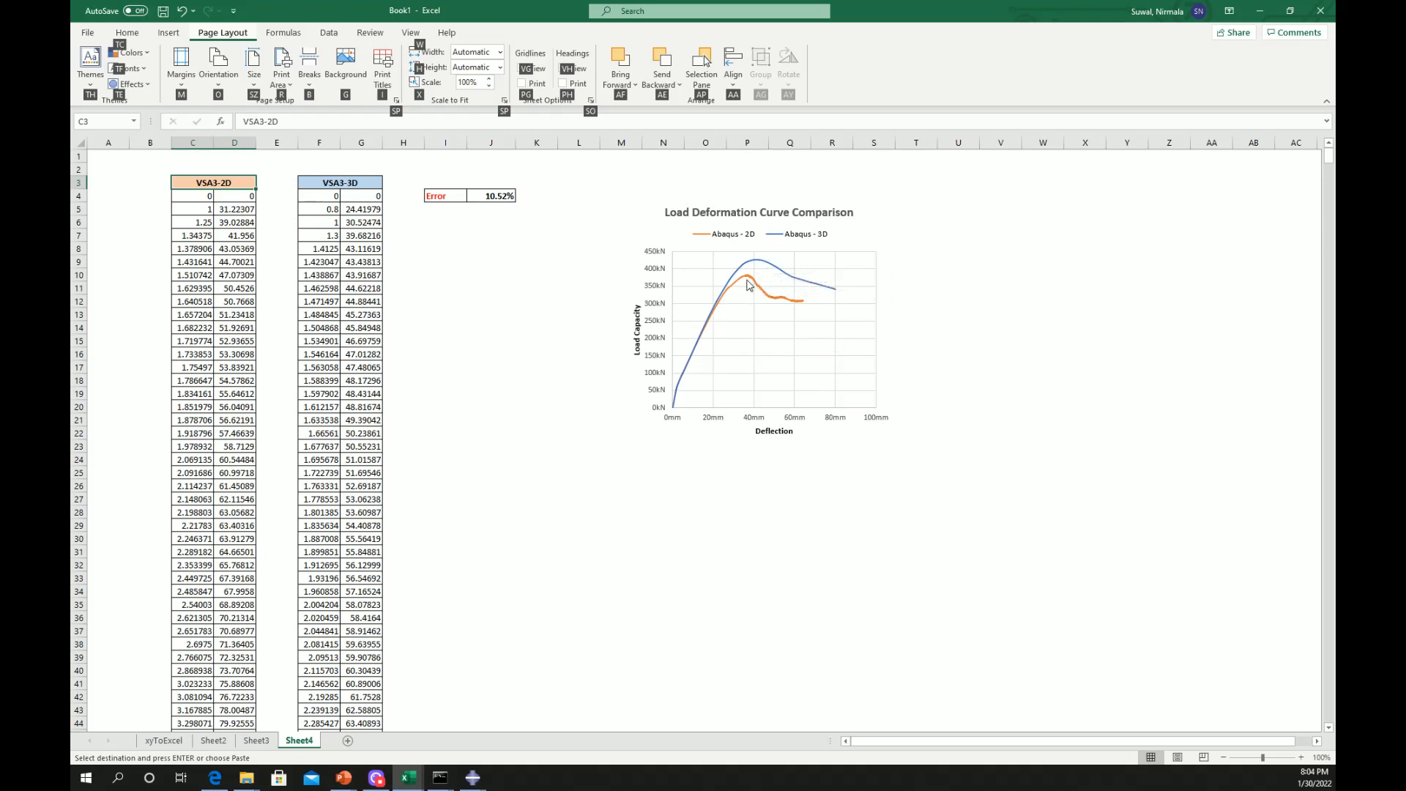
Check the formula behind the error percentage between the 2D and 3D results in the Excel comparison sheet
left_click(490, 195)
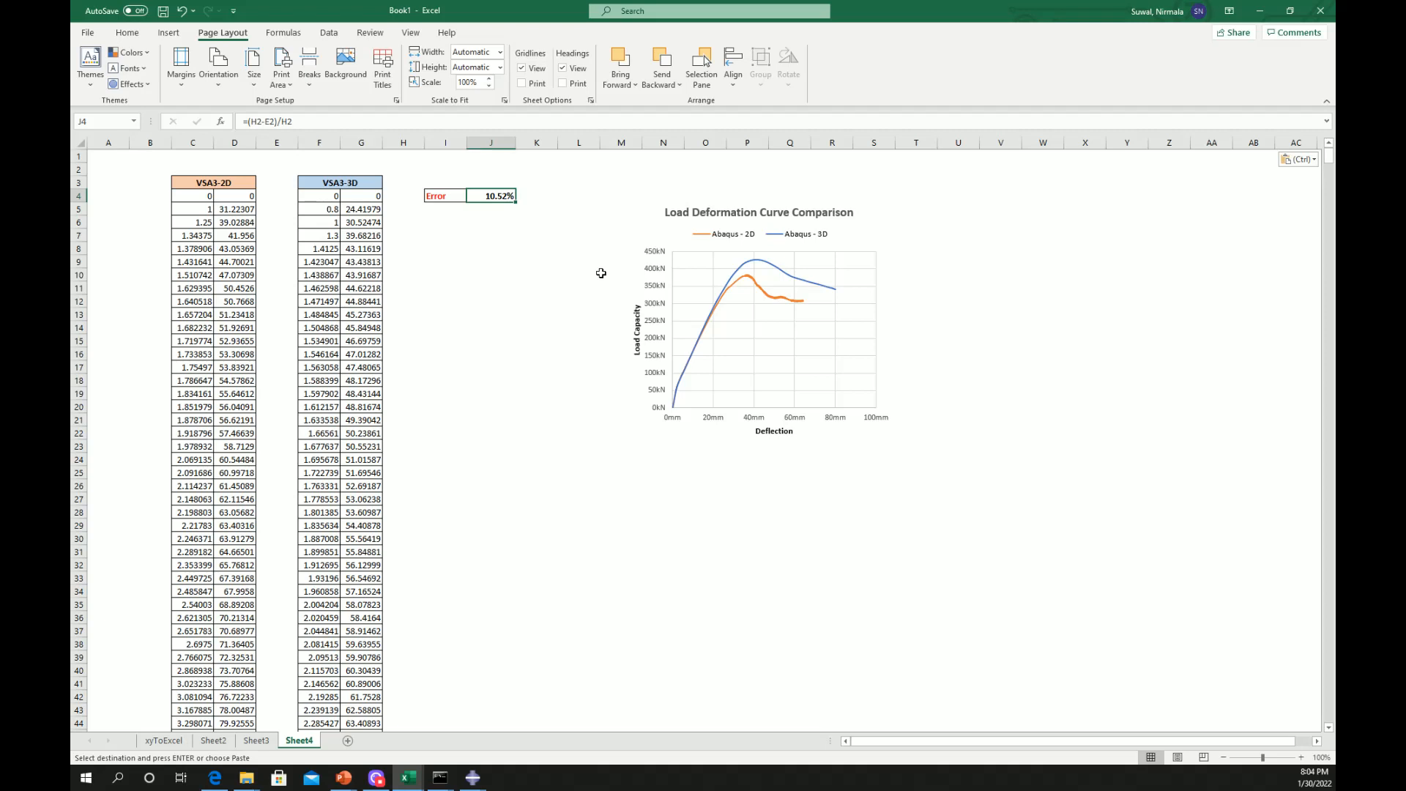
key("alt+p")
key("p")
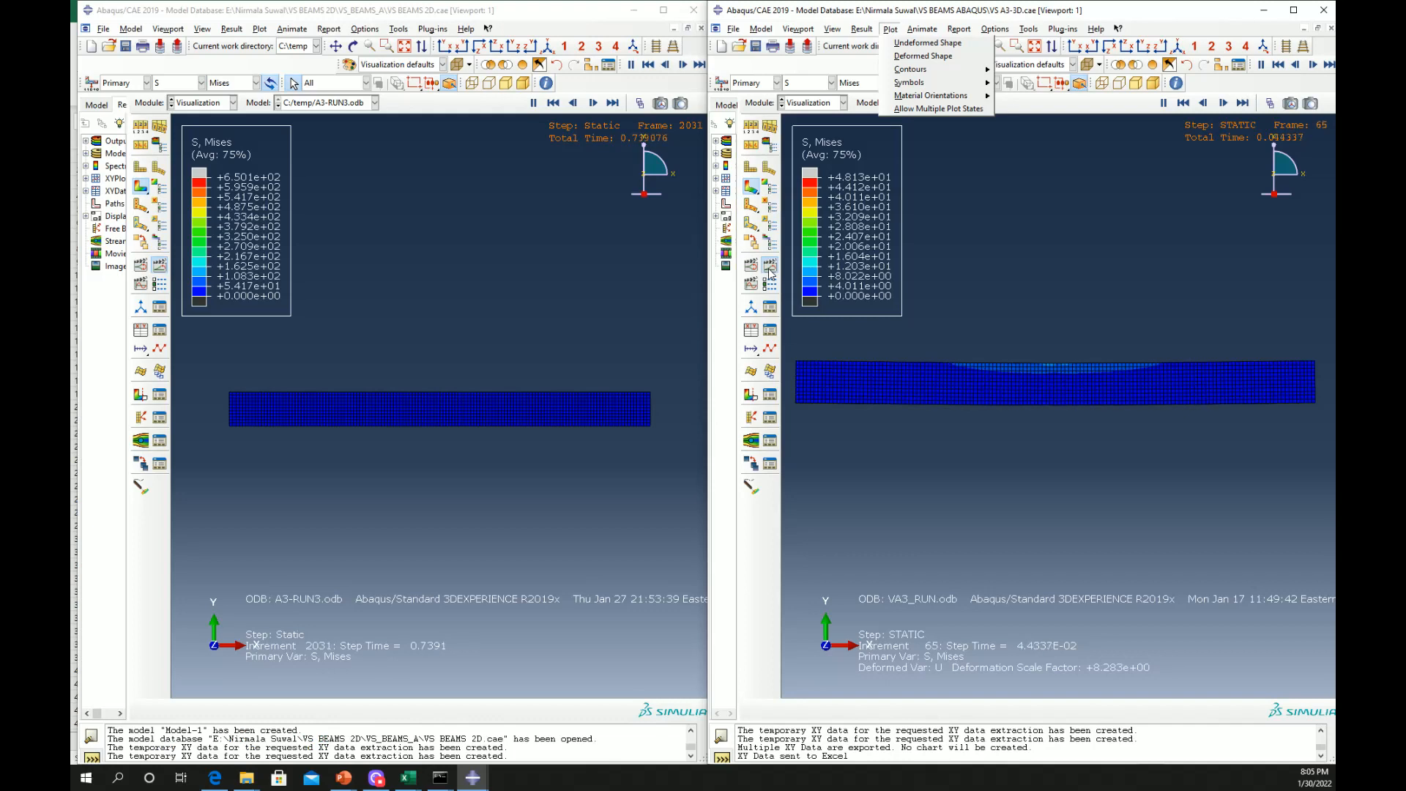
Play and stop the Mises stress time histories of the 2D and 3D beams, and plot the 2D contours on the deformed shape
left_click(160, 266)
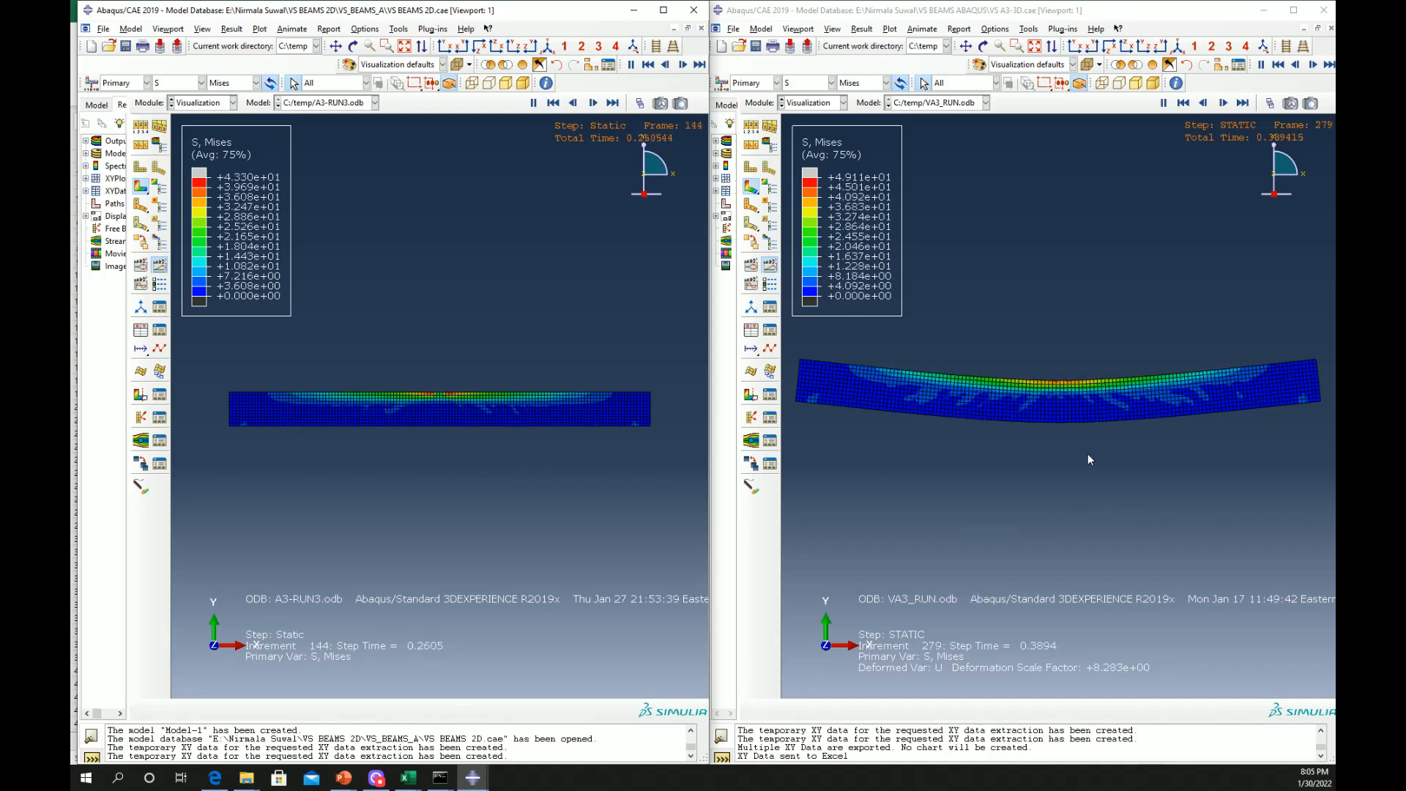
left_click(767, 270)
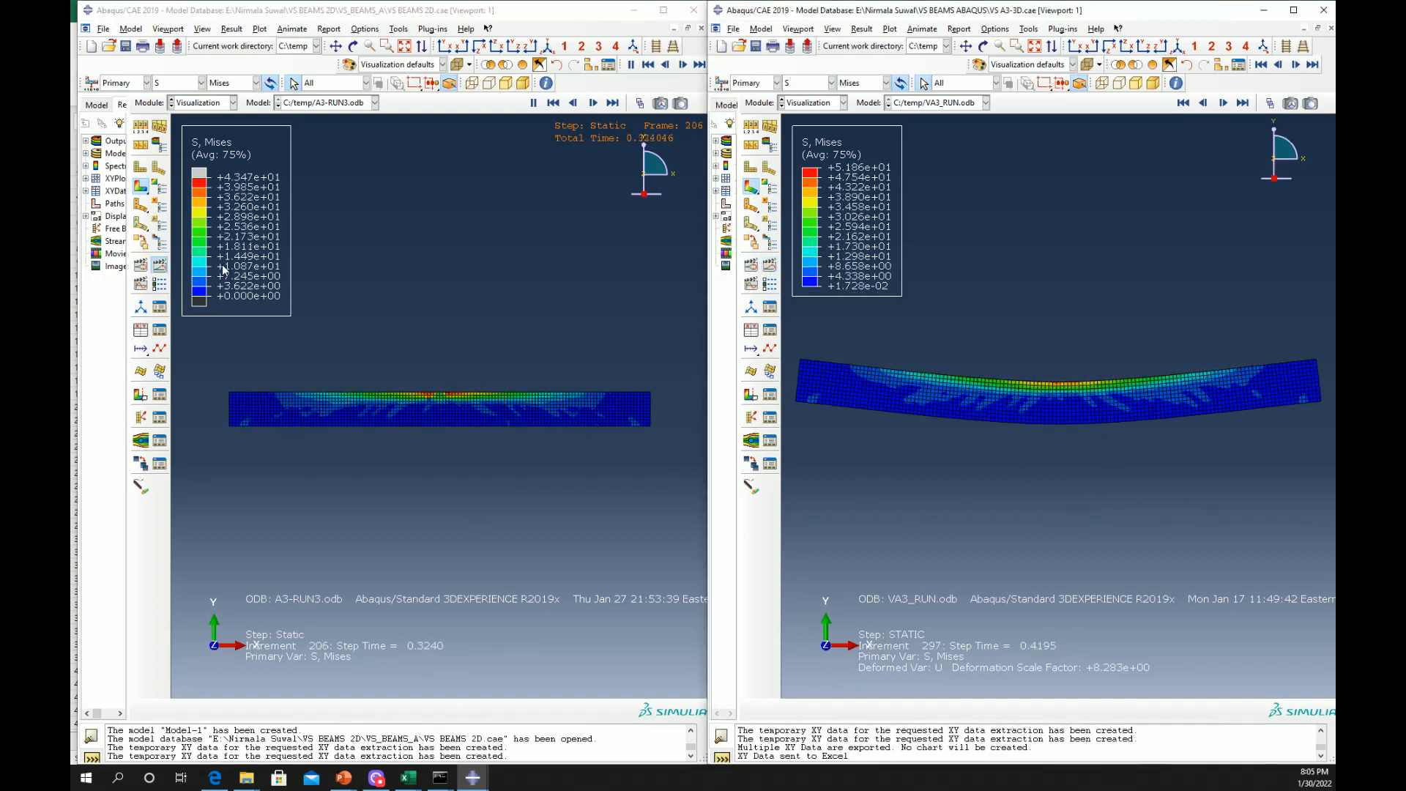
left_click(158, 268)
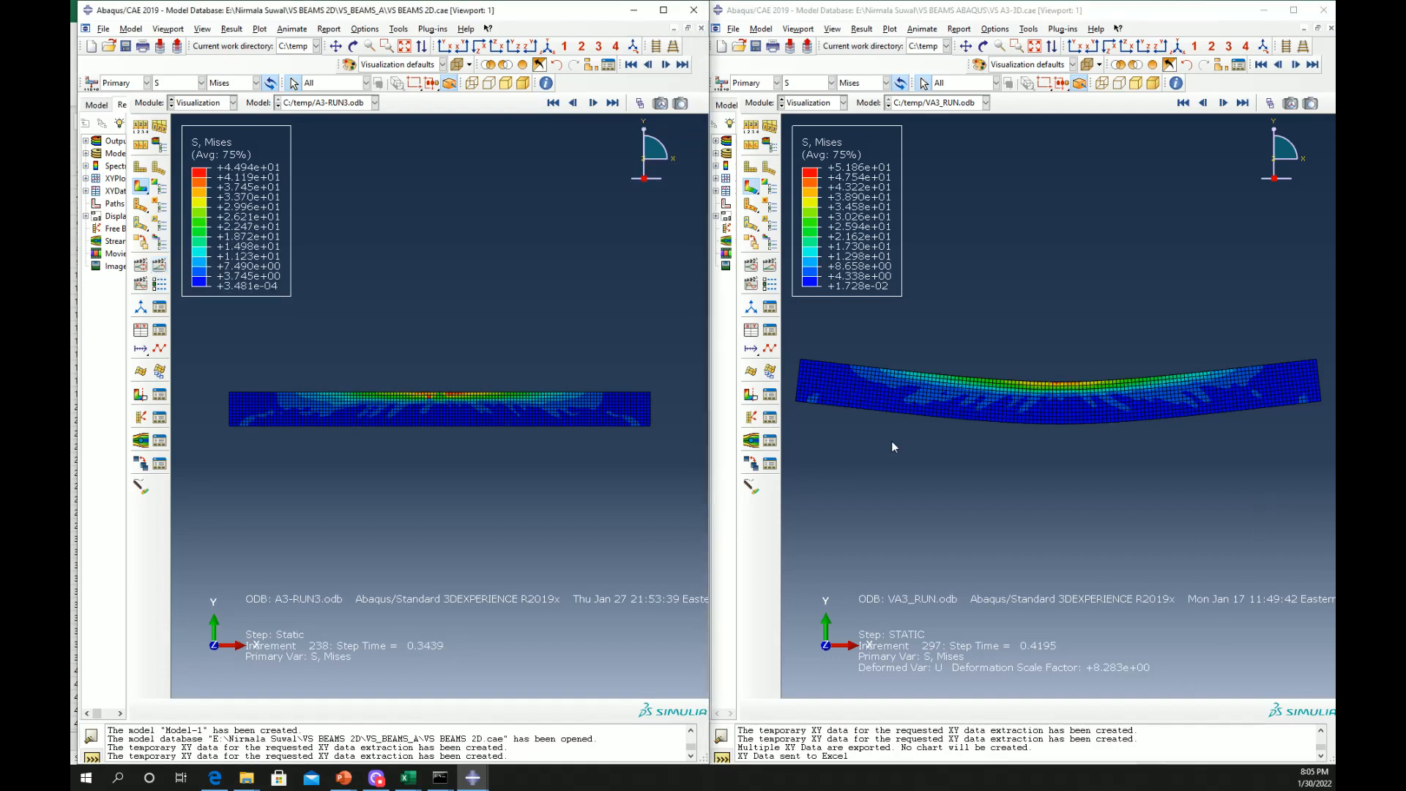
left_click(141, 189)
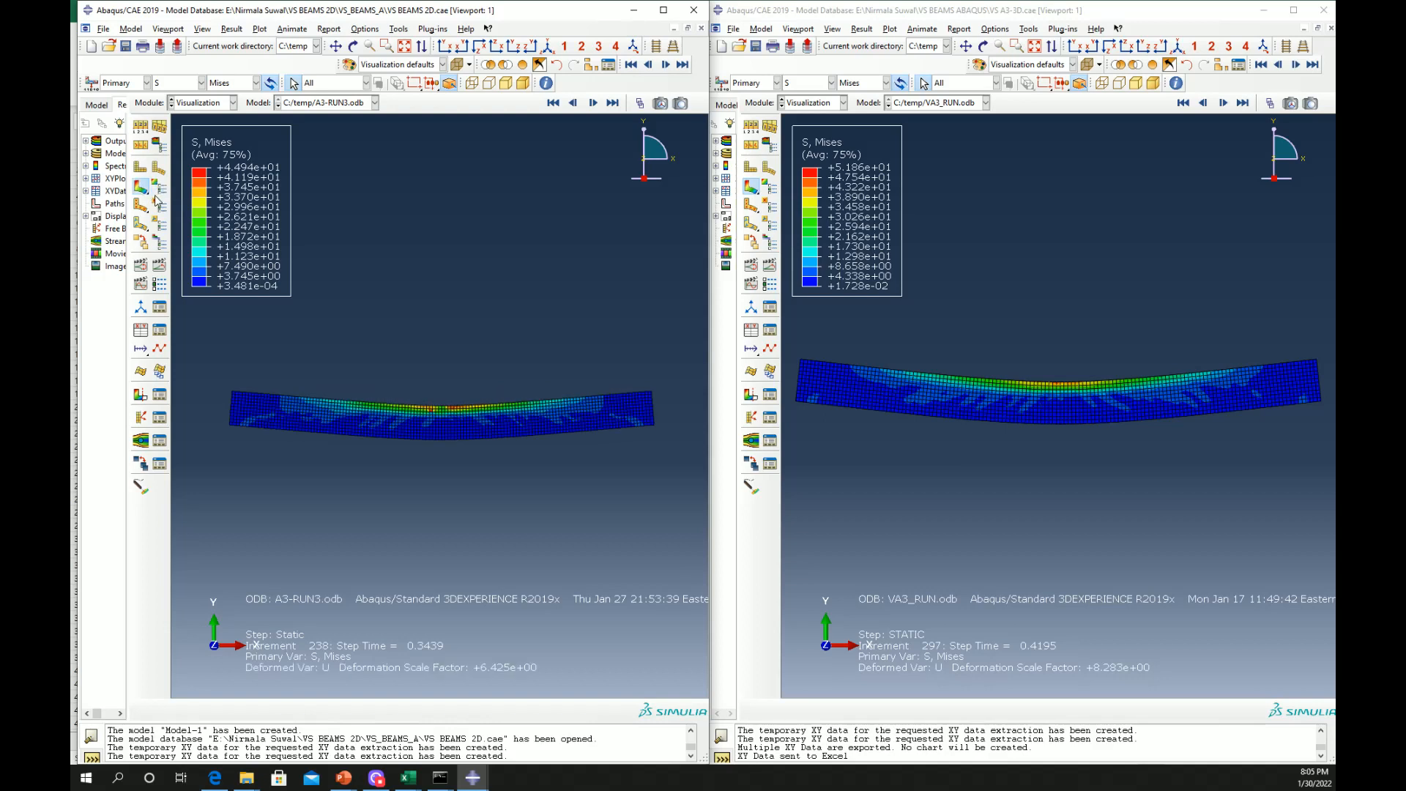
left_click(430, 421)
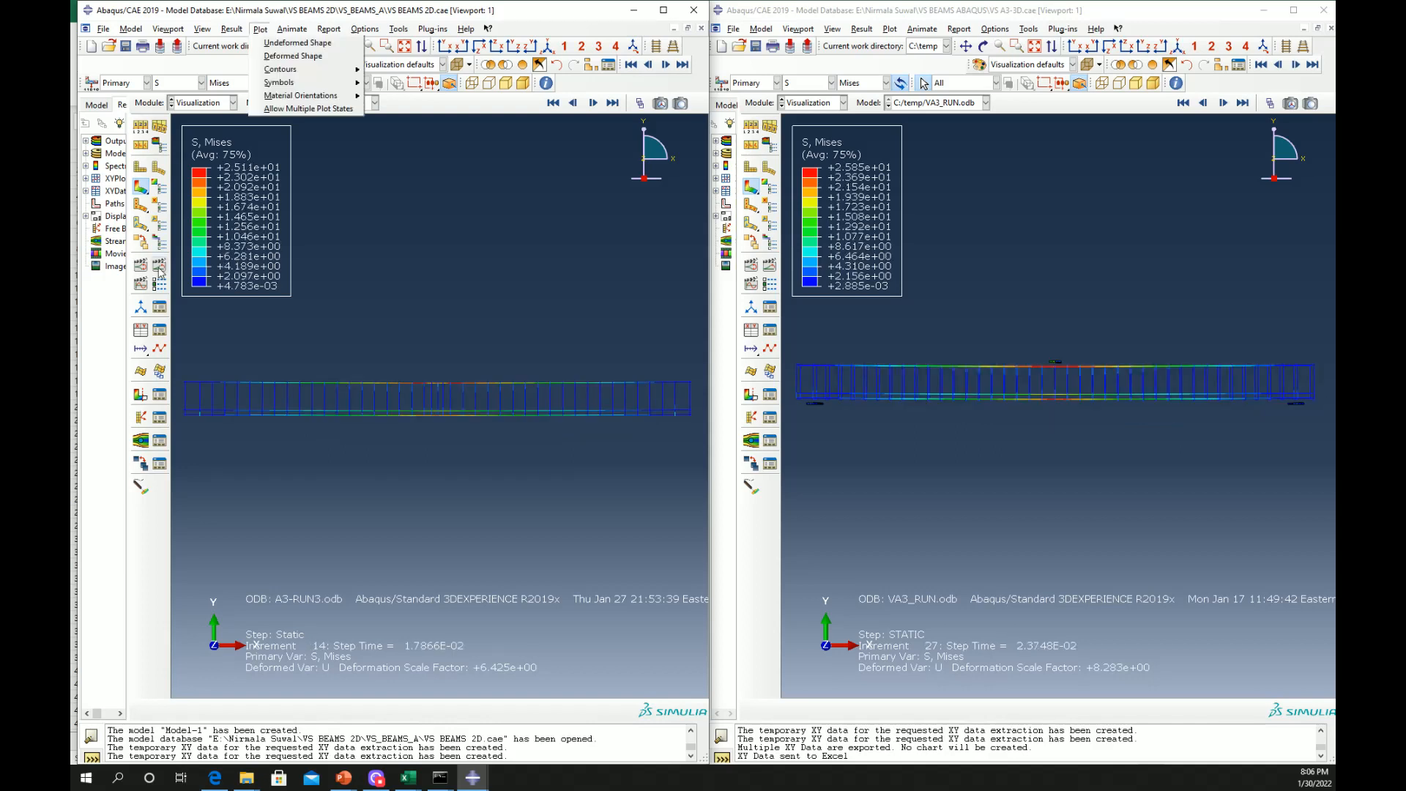
Play the time-history animations of the reinforcement's Mises stress for the 2D and 3D models side by side
left_click(159, 272)
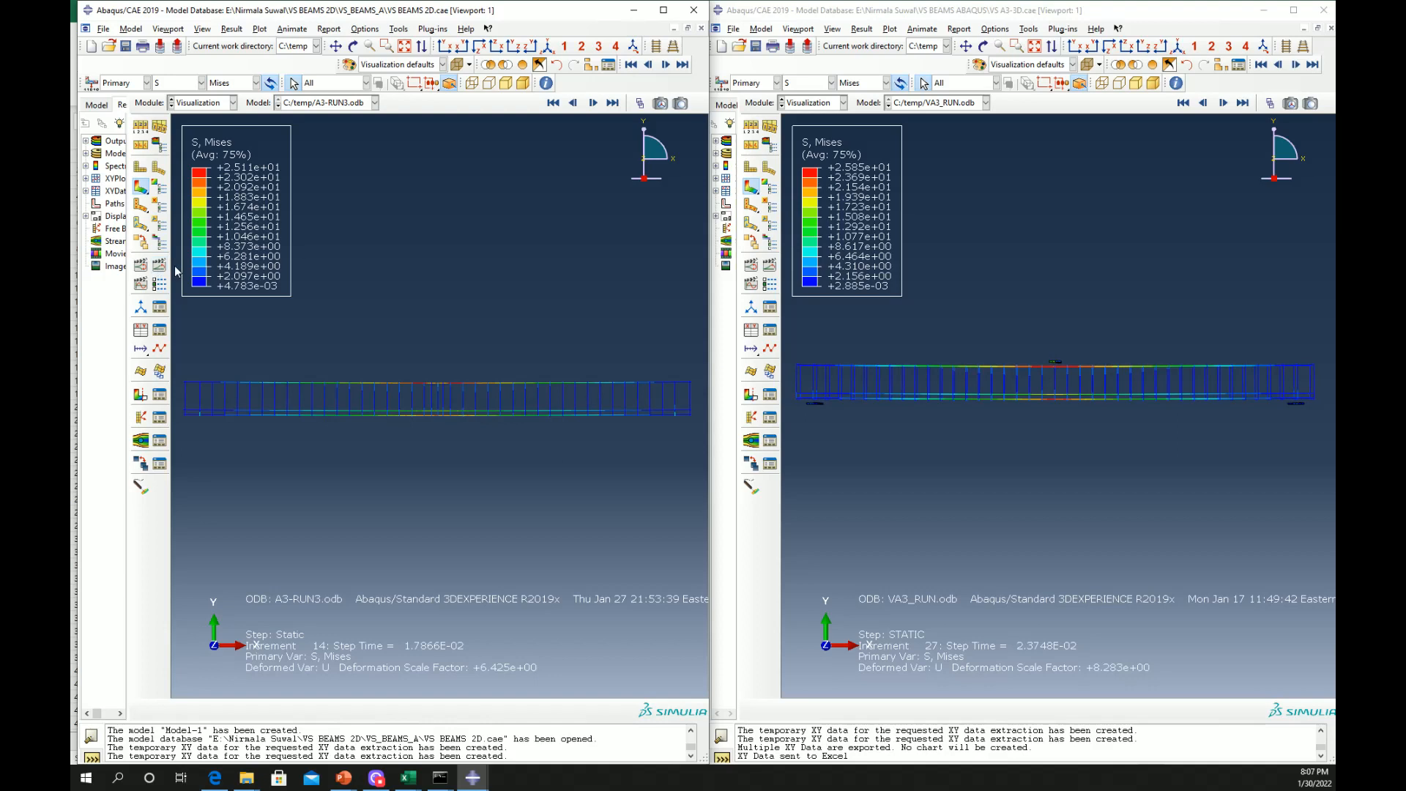
left_click(158, 265)
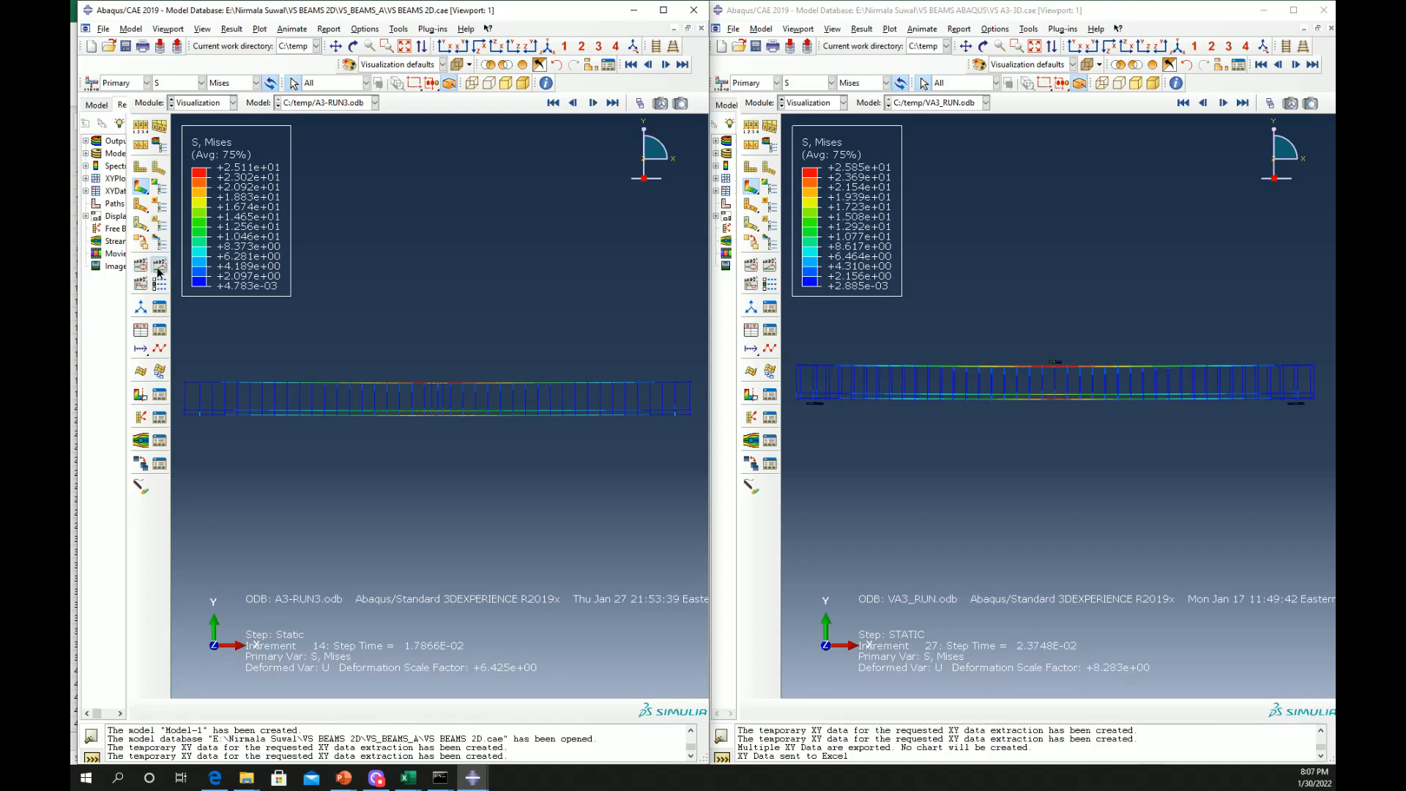
left_click(770, 266)
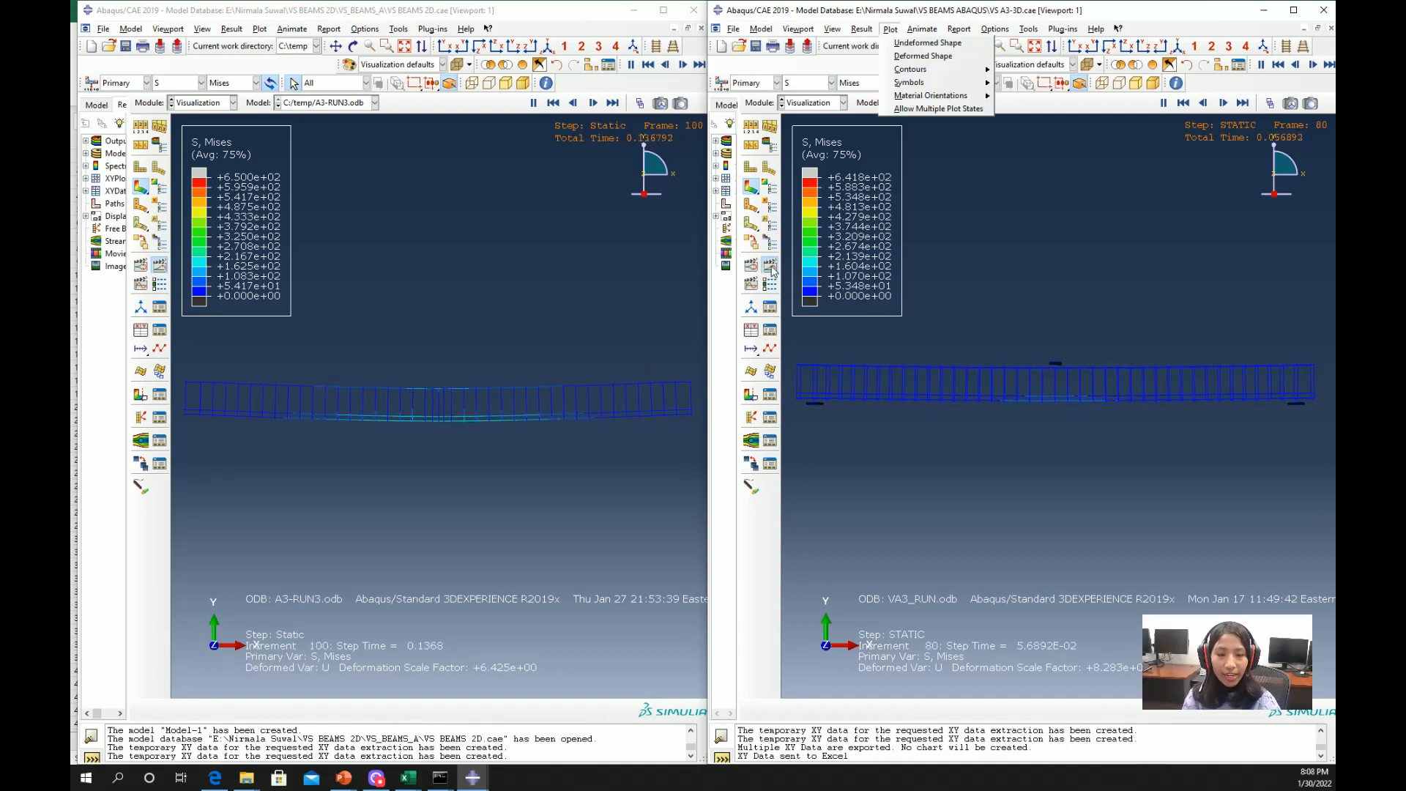
left_click(583, 260)
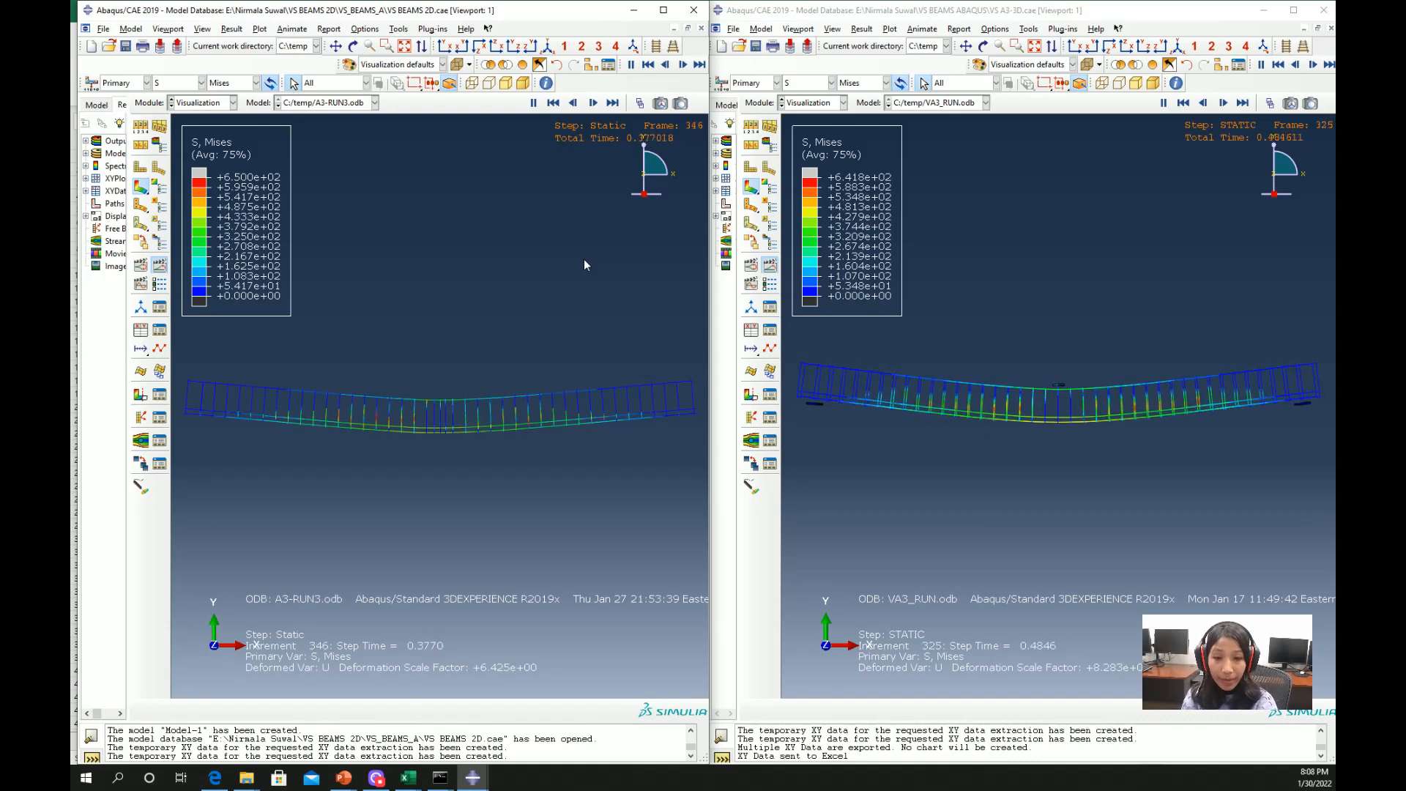
Switch to the Book1 workbook in Excel to review the 2D and 3D load–deformation curve comparison
mouse_move(411, 782)
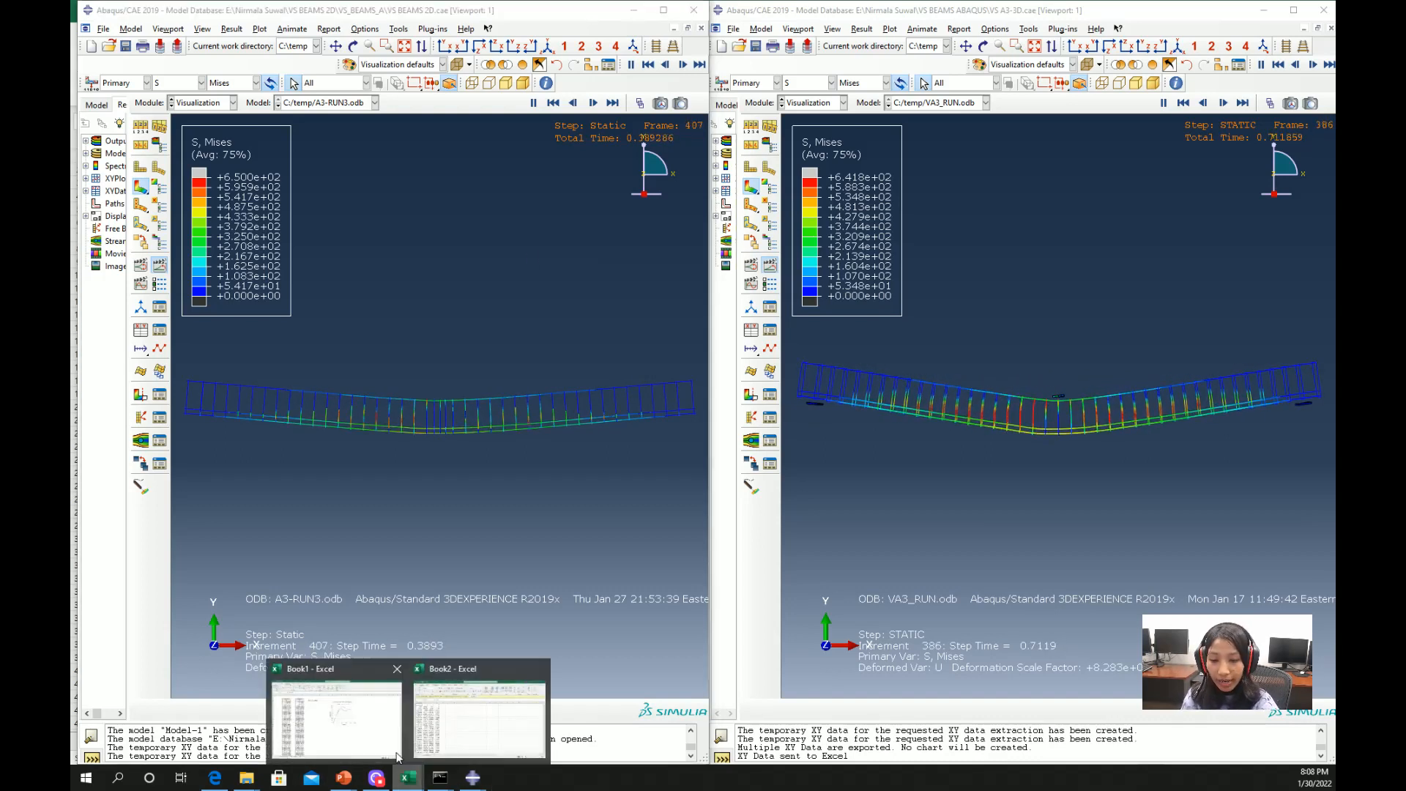
left_click(348, 725)
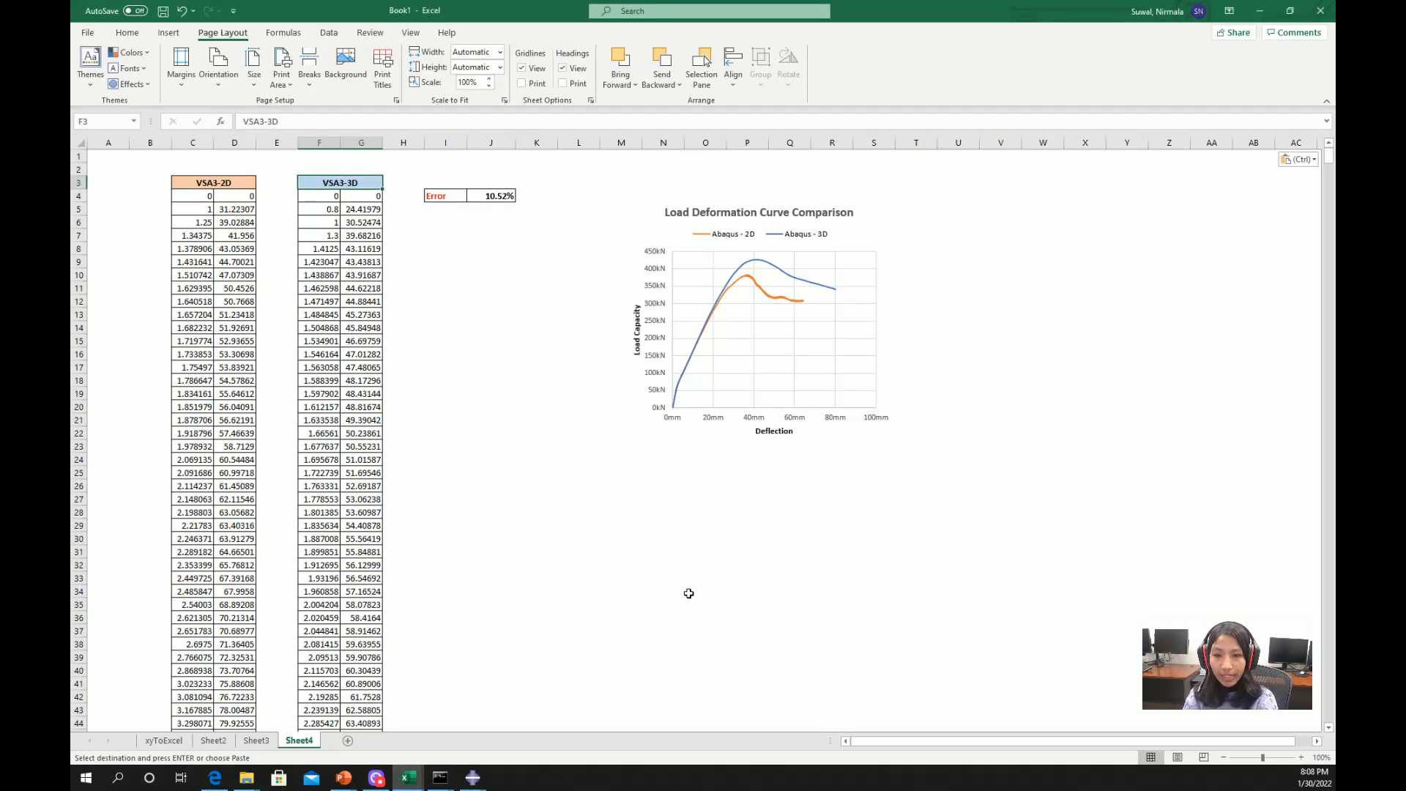